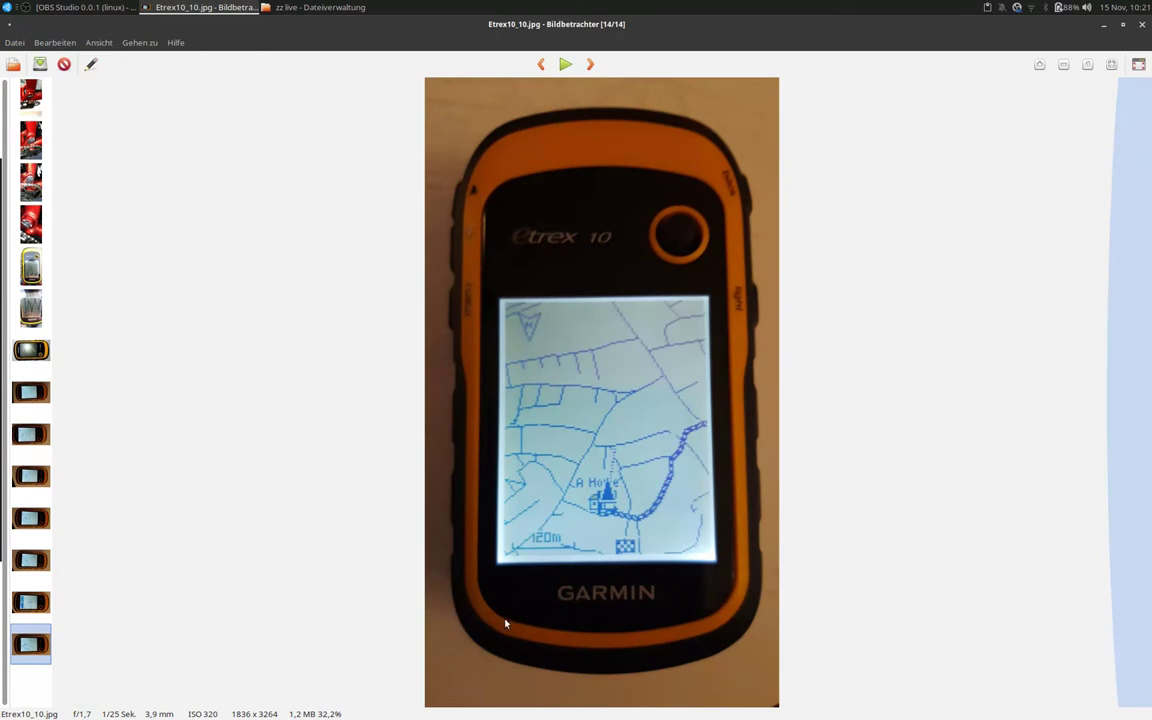
Enlarge the map display in the Etrex10_10.jpg photo, and close the image viewer and the zz live folder window.
scroll(571, 602, up, 2)
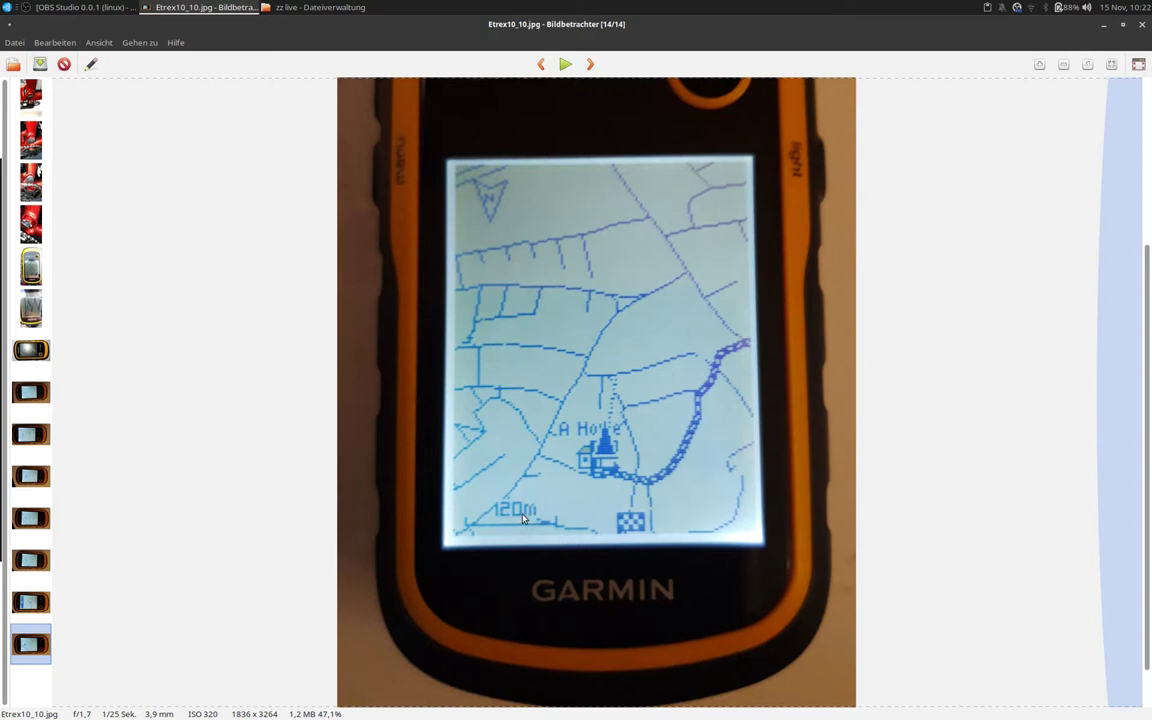
click(1142, 24)
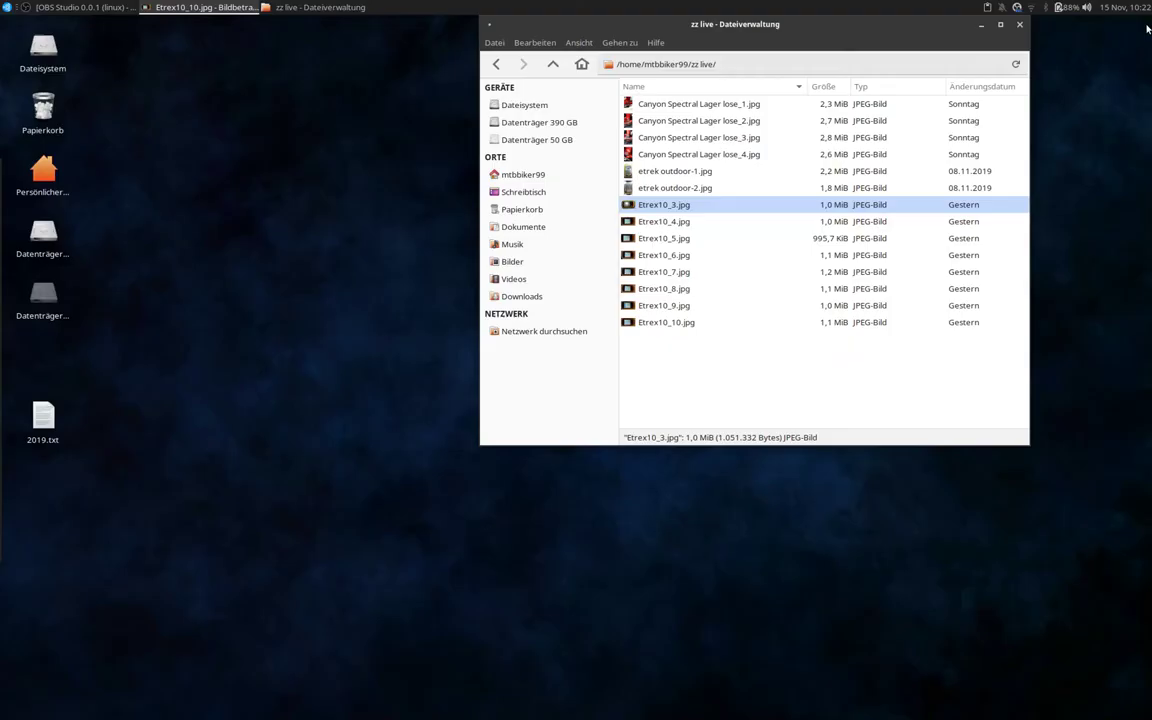
click(1019, 24)
Switch to Google Chrome, search Google for "map composer" and open the Map Composer Wiki at composer.waldpfa.de.
mouse_move(2, 235)
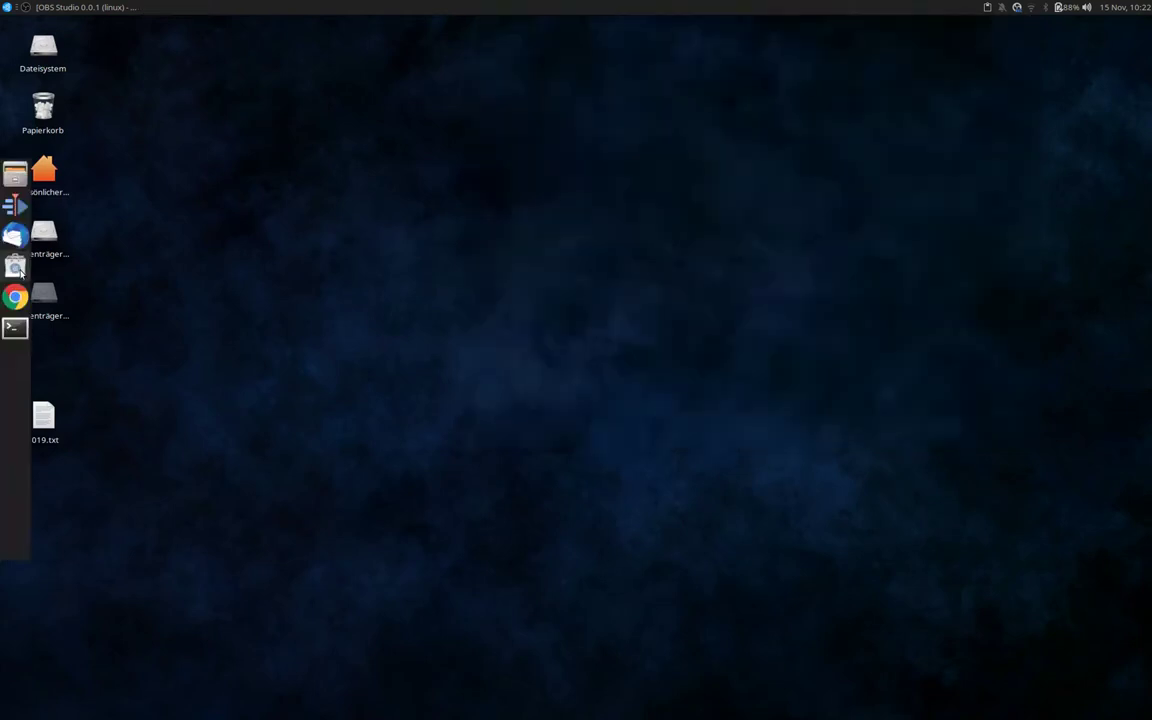
click(16, 297)
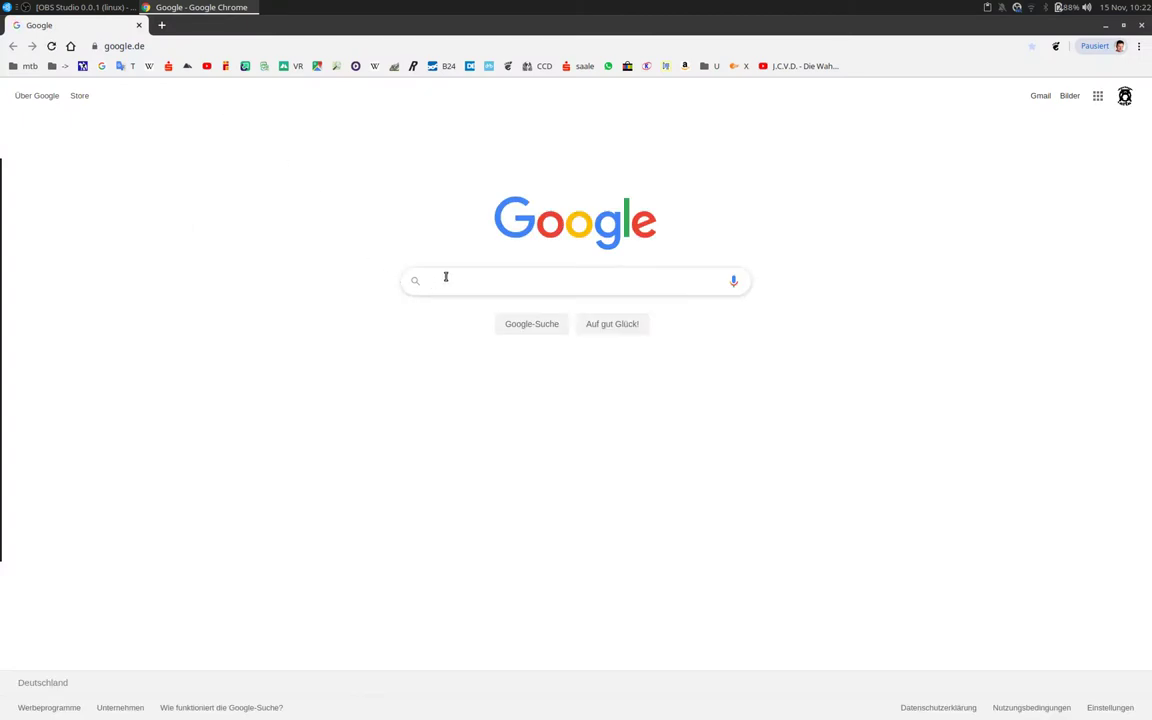
click(446, 277)
text(map)
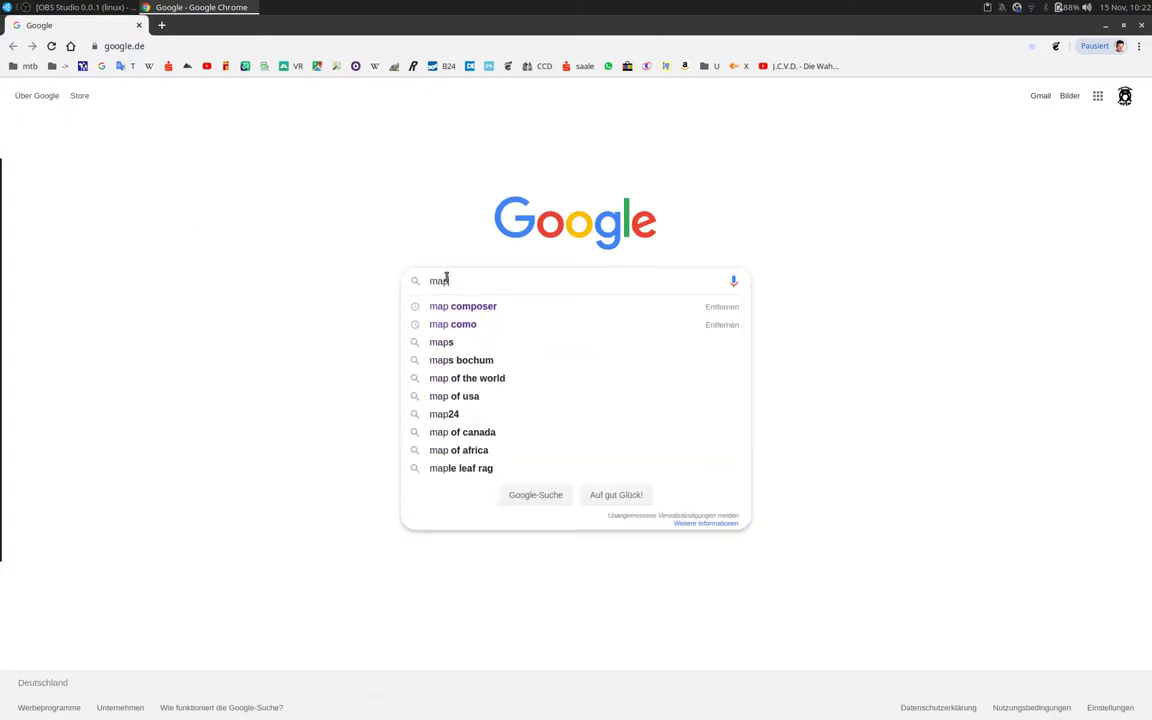
key(Down)
key(Return)
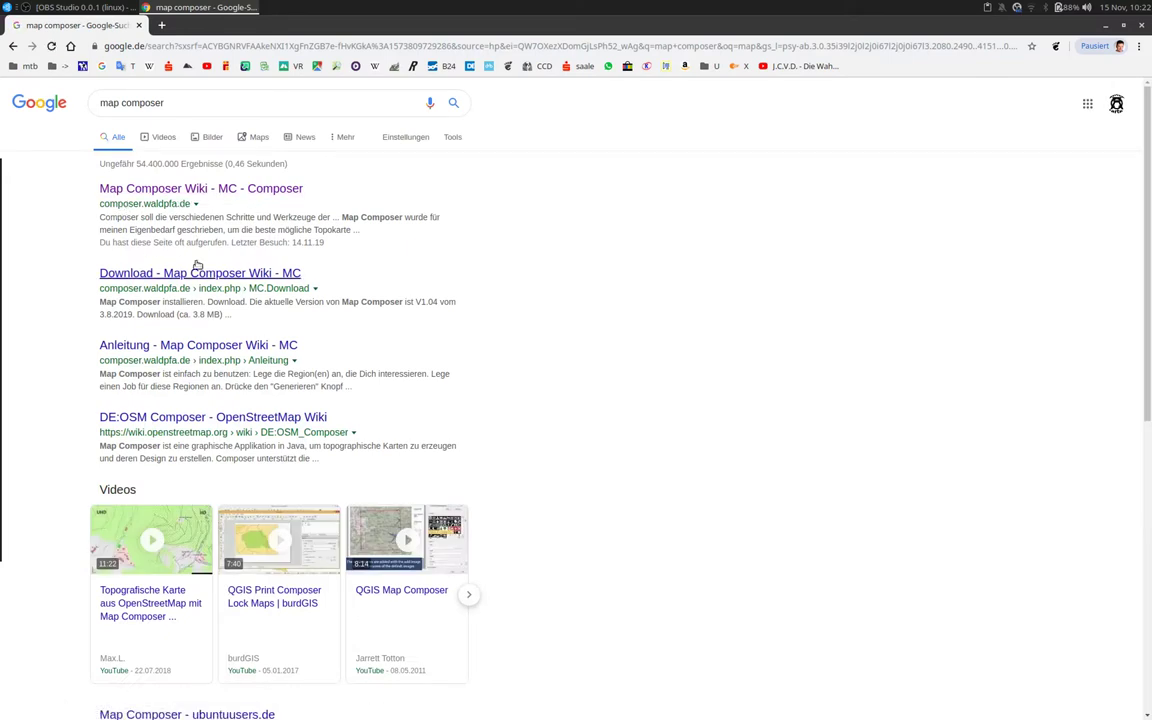
click(150, 192)
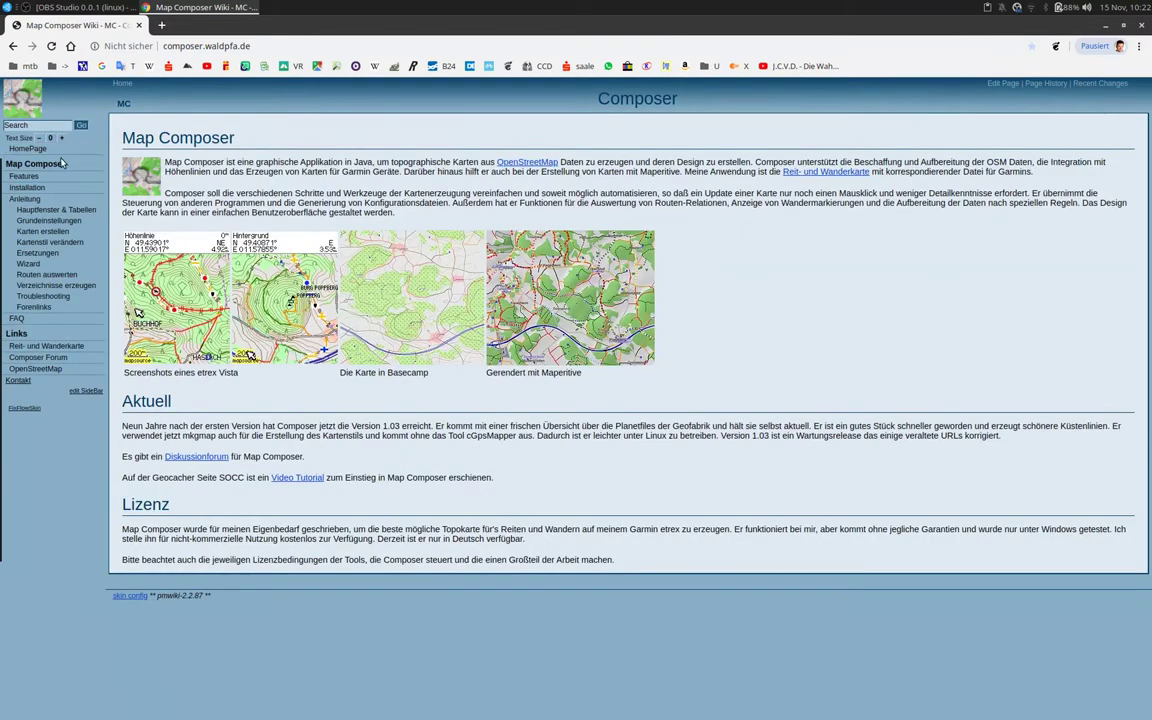
Download Map Composer V1.04 from the wiki's Installation page and highlight the version number in the text.
click(29, 189)
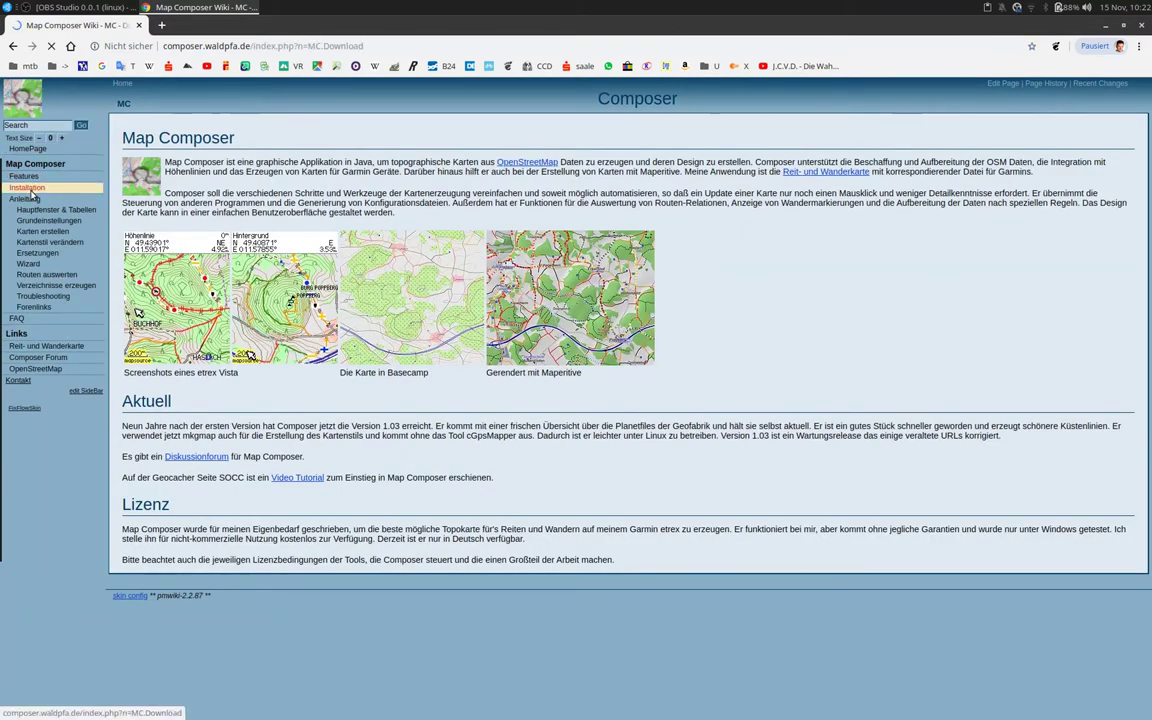
click(392, 191)
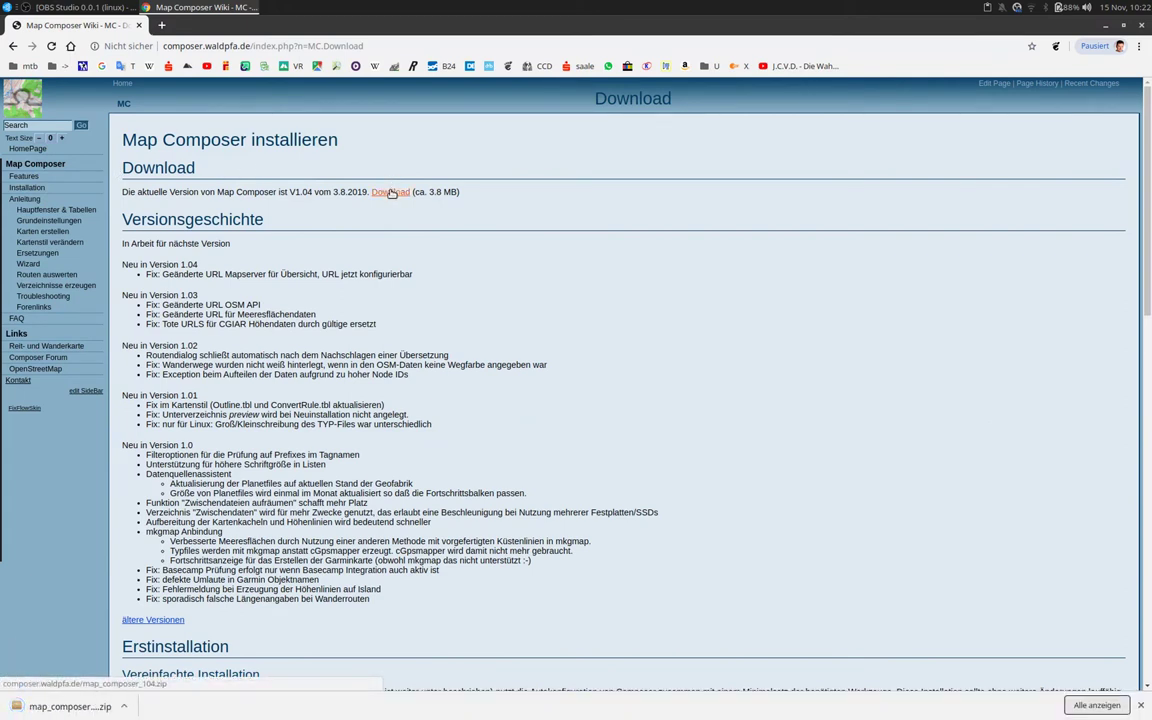
drag(288, 192, 312, 191)
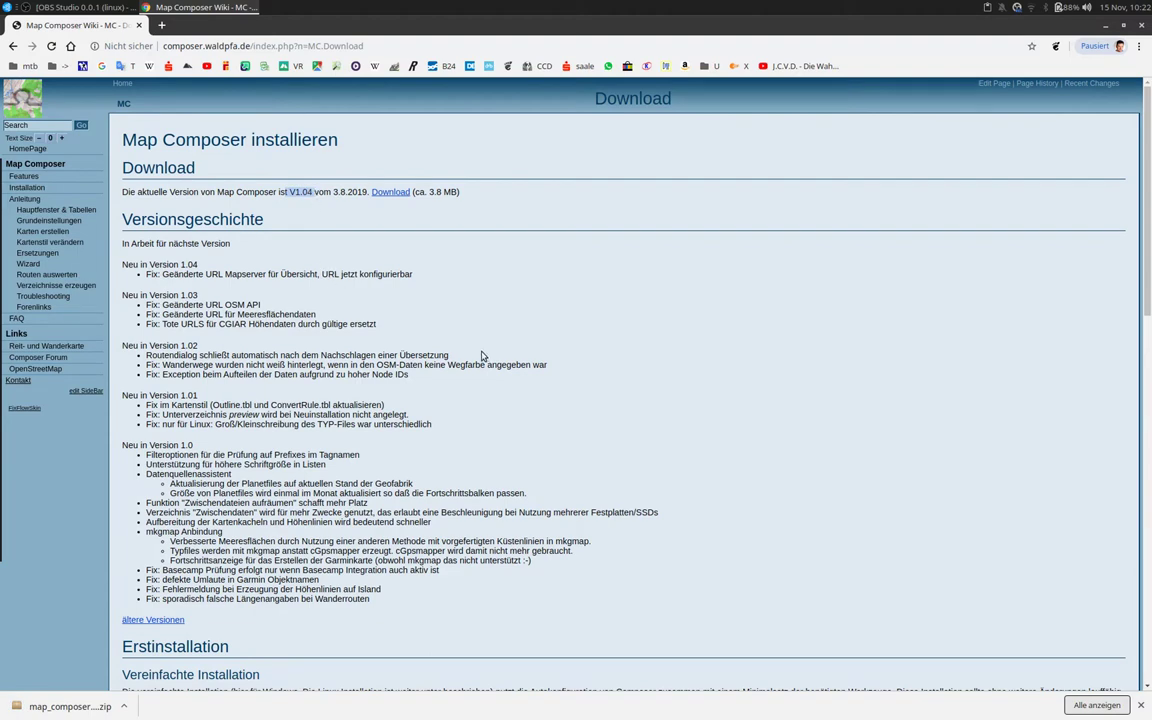
Download the Starthilfe-Set linked under Vereinfachte Installation and close the browser.
scroll(481, 356, down, 4)
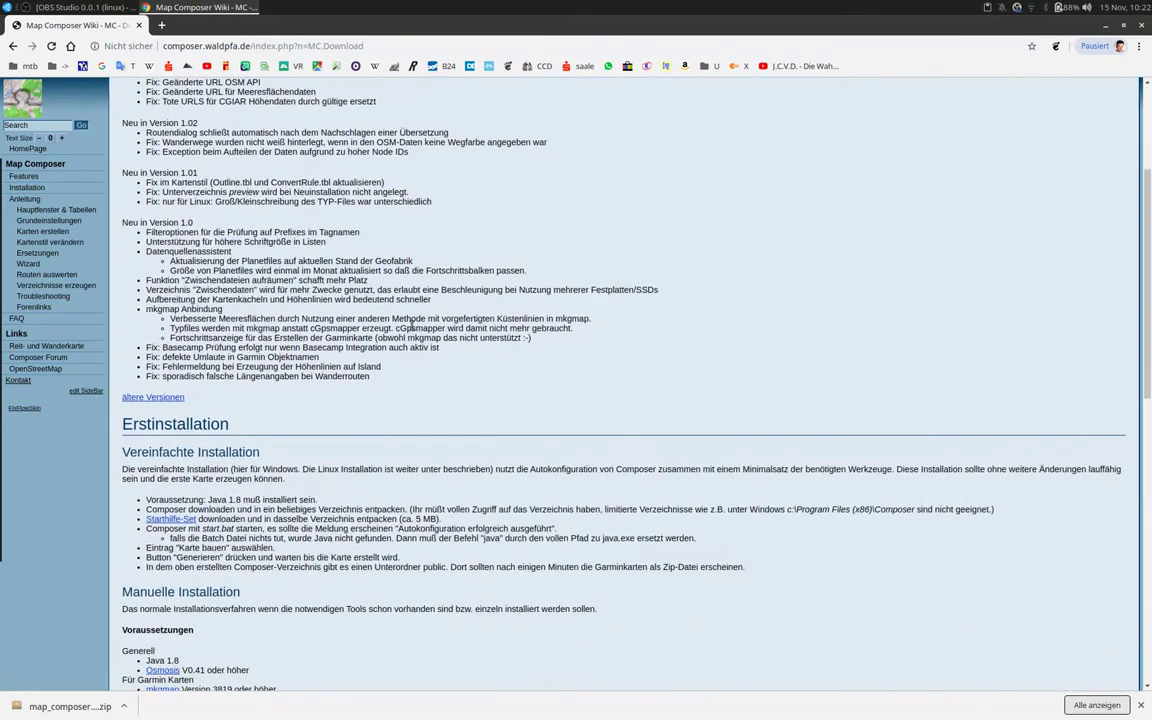
click(169, 521)
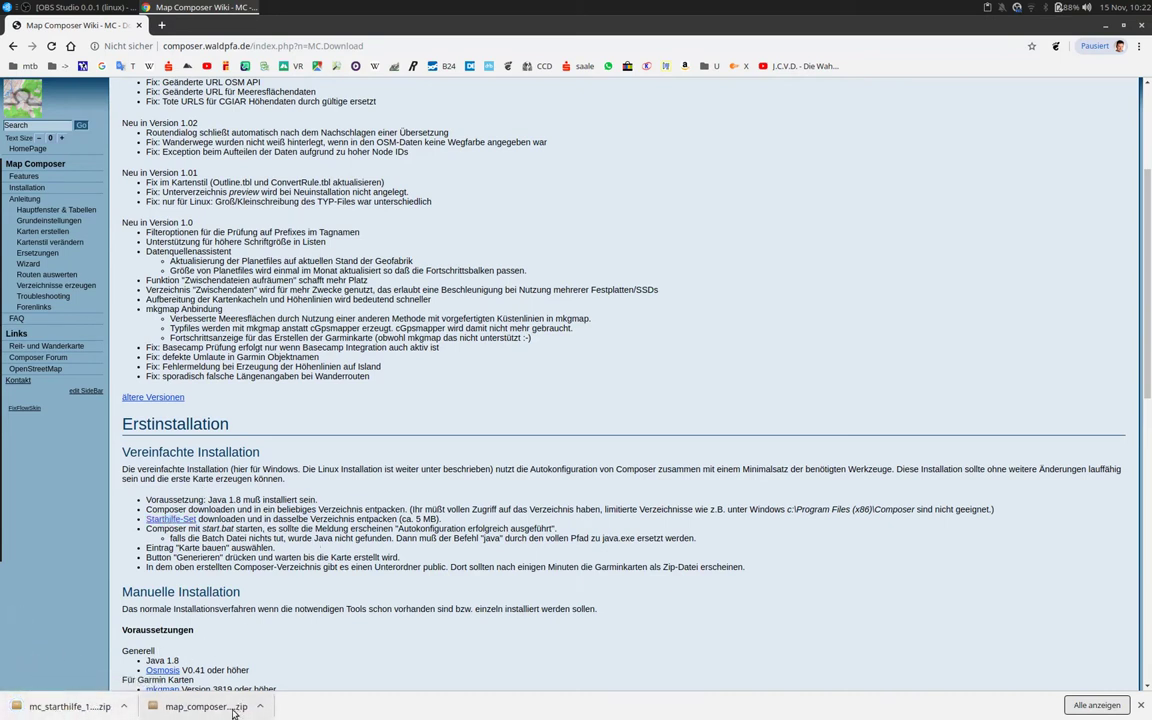
click(1143, 27)
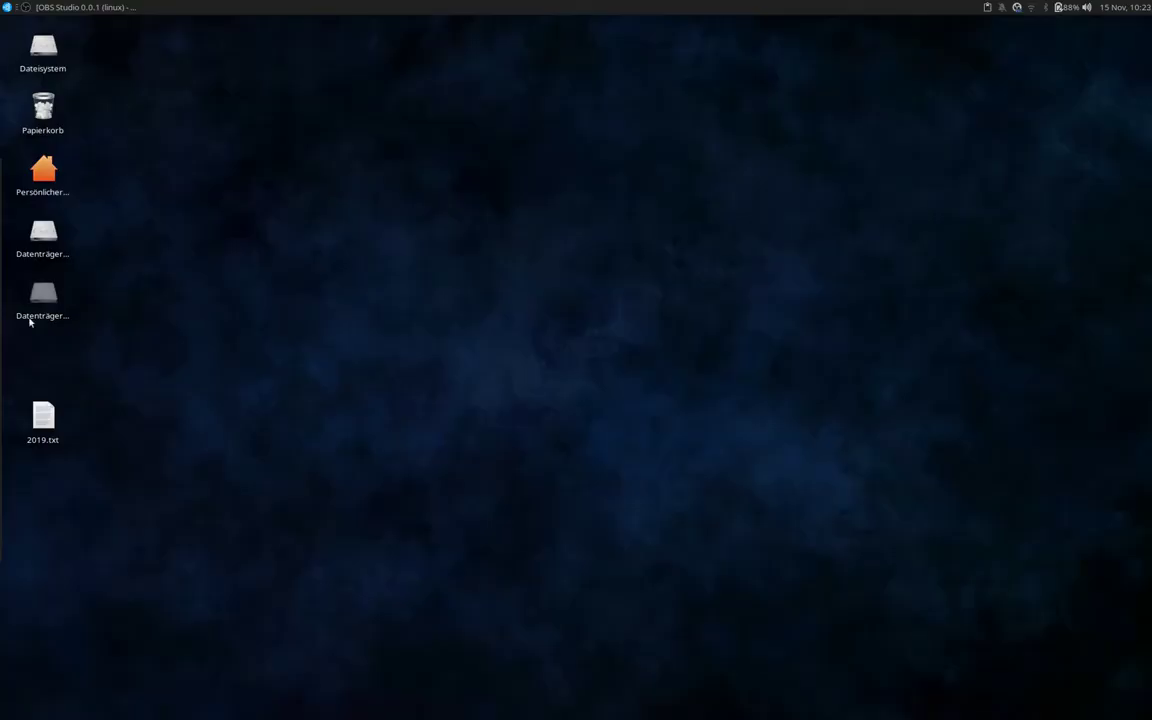
Switch to the file manager and extract map_composer_104.zip and mc_starthilfe_100.zip in place in the Downloads folder.
mouse_move(2, 301)
click(15, 176)
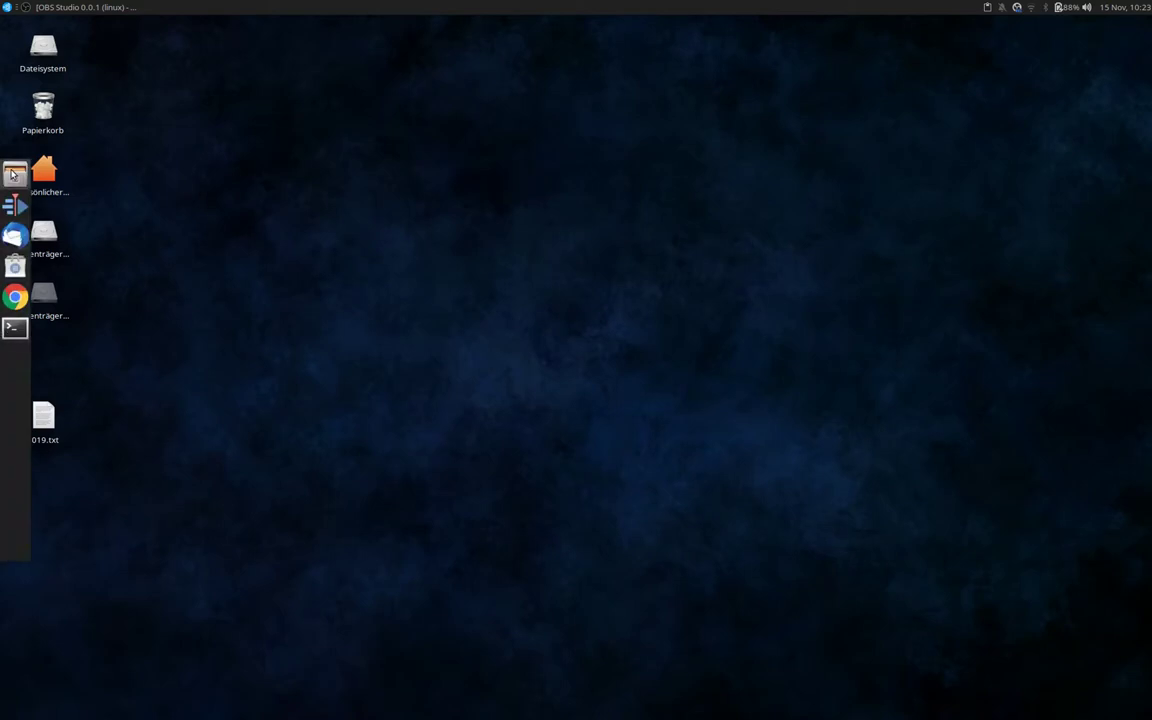
double_click(230, 142)
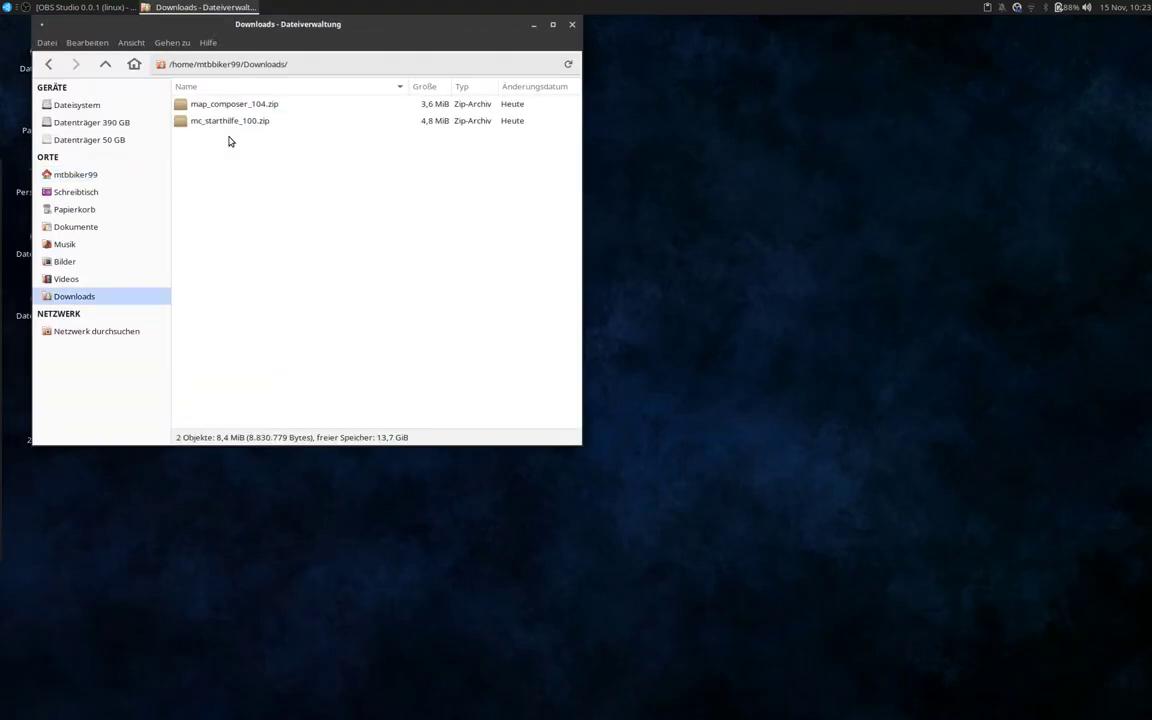
click(240, 106)
shift+click(249, 121)
right_click(249, 121)
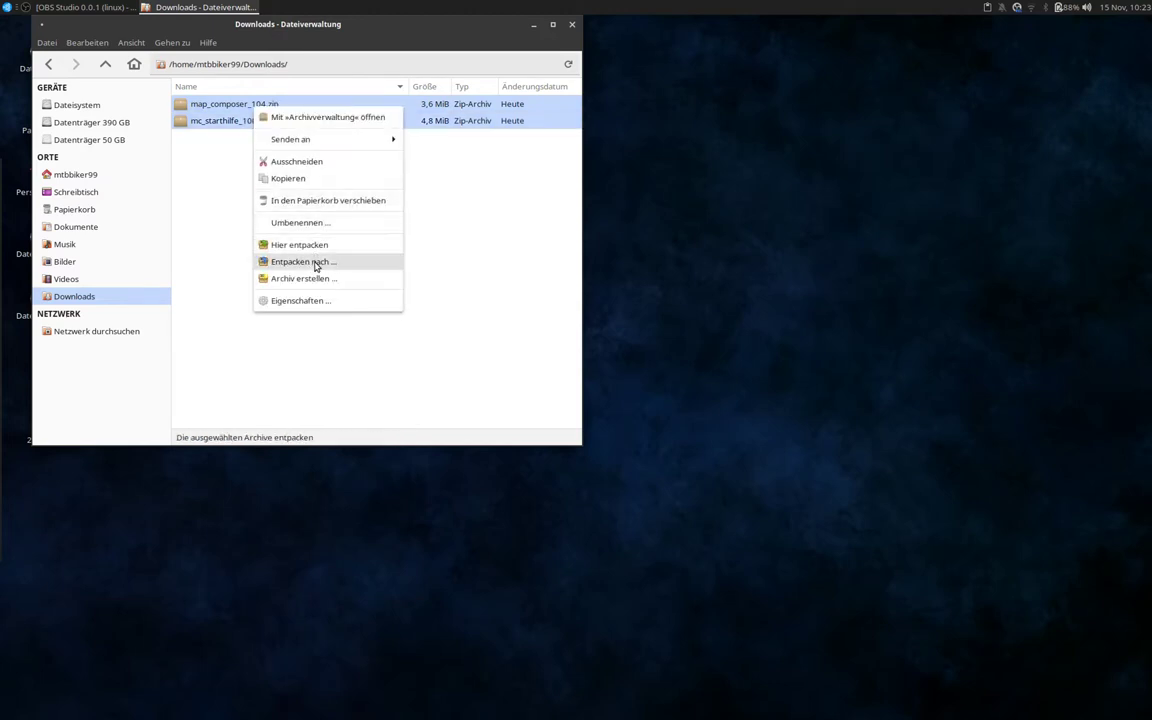
click(321, 248)
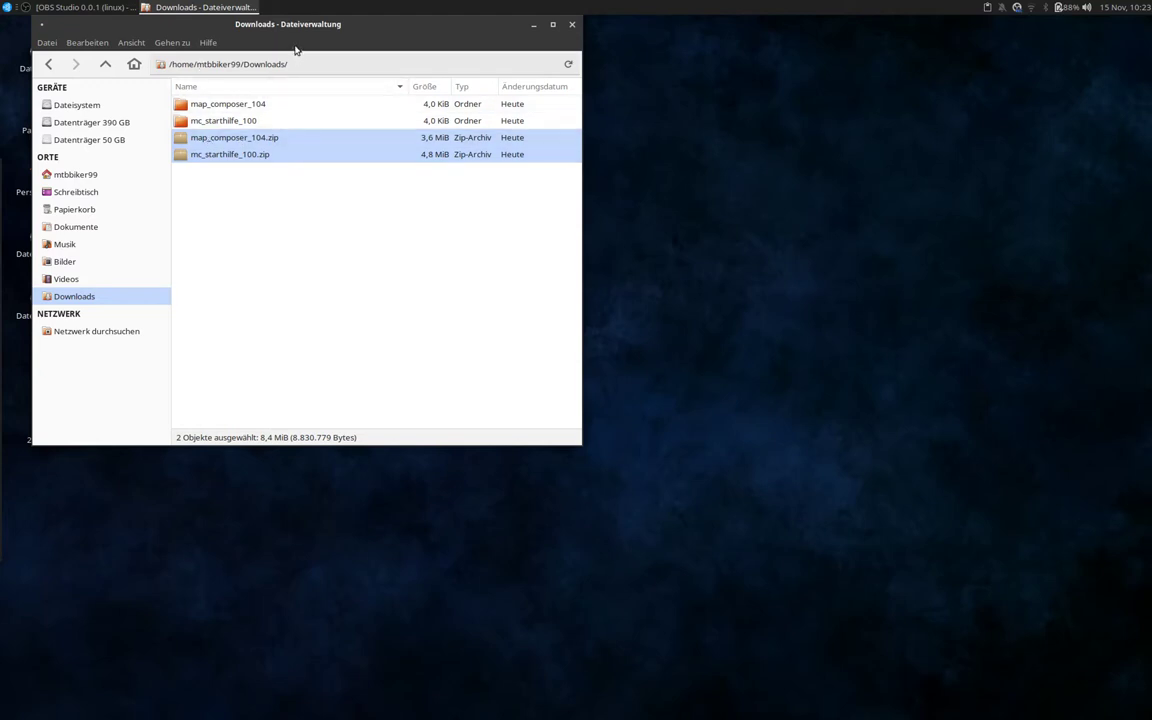
Copy the Tools folder and the auto_config file from the extracted mc_starthilfe_100 folder.
drag(271, 25, 362, 65)
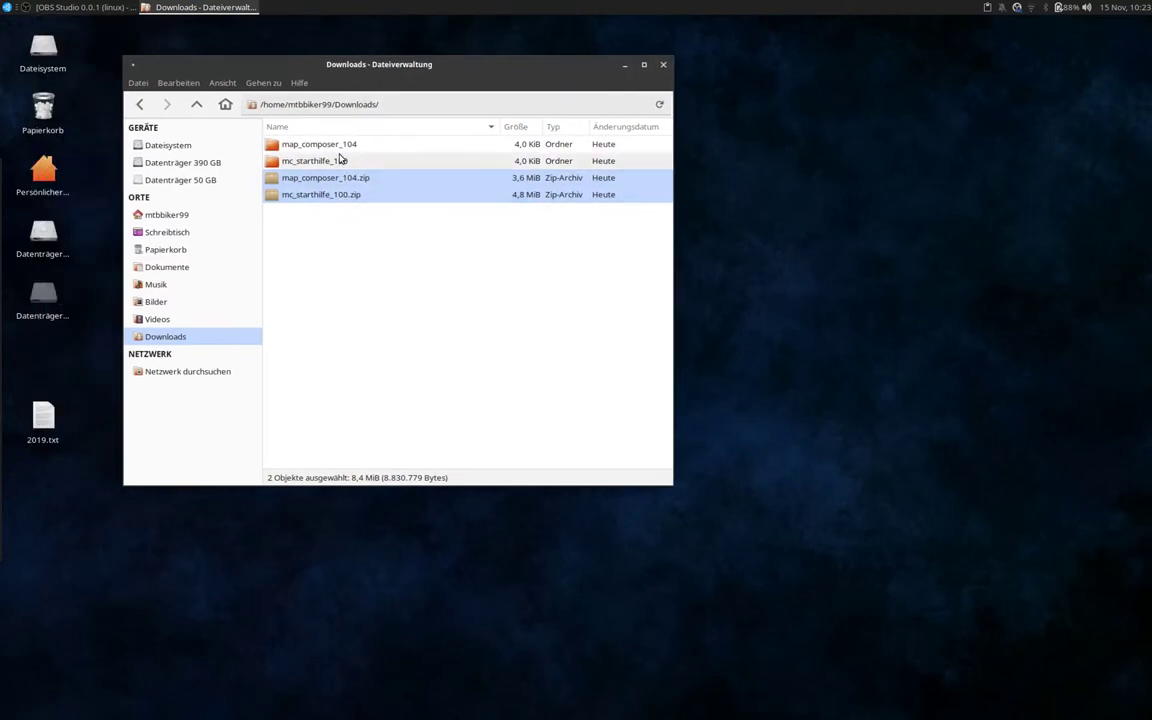
click(307, 166)
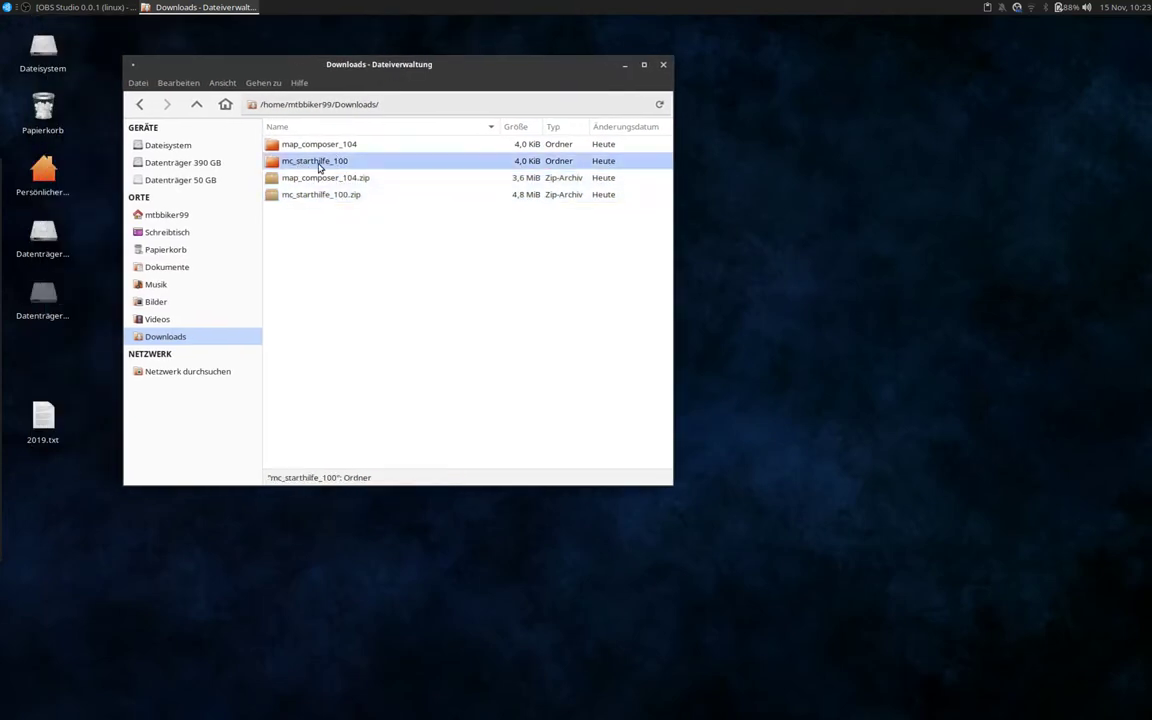
double_click(320, 168)
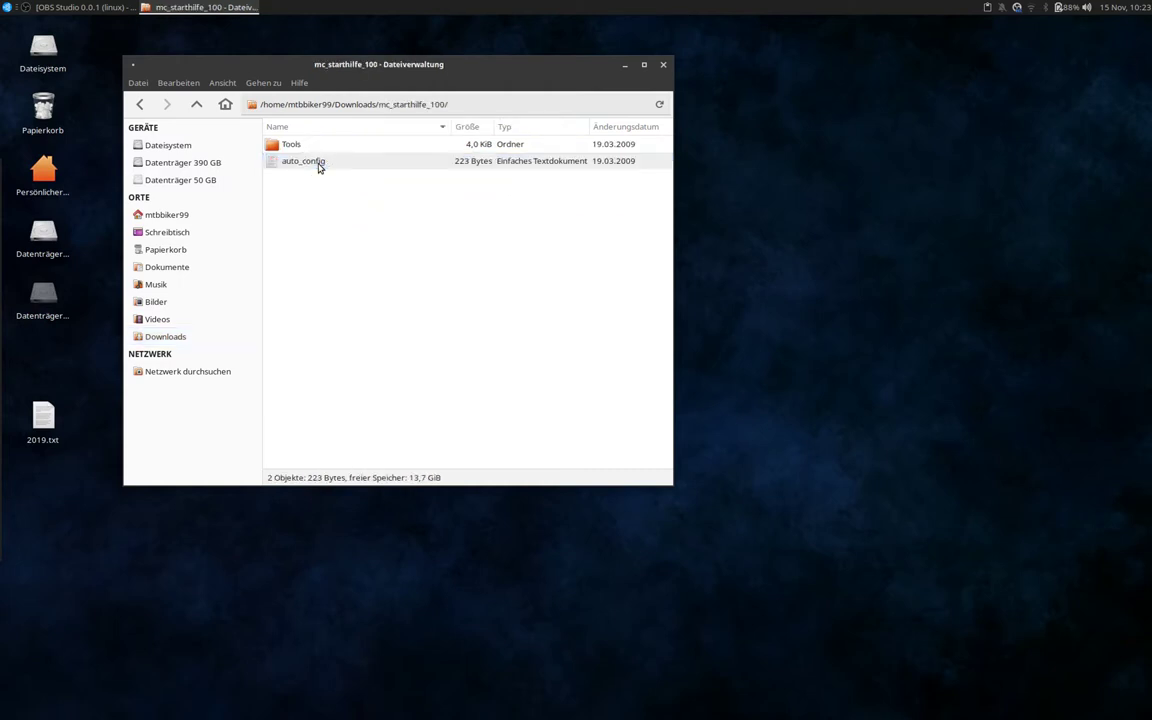
click(319, 166)
ctrl+click(293, 150)
right_click(293, 152)
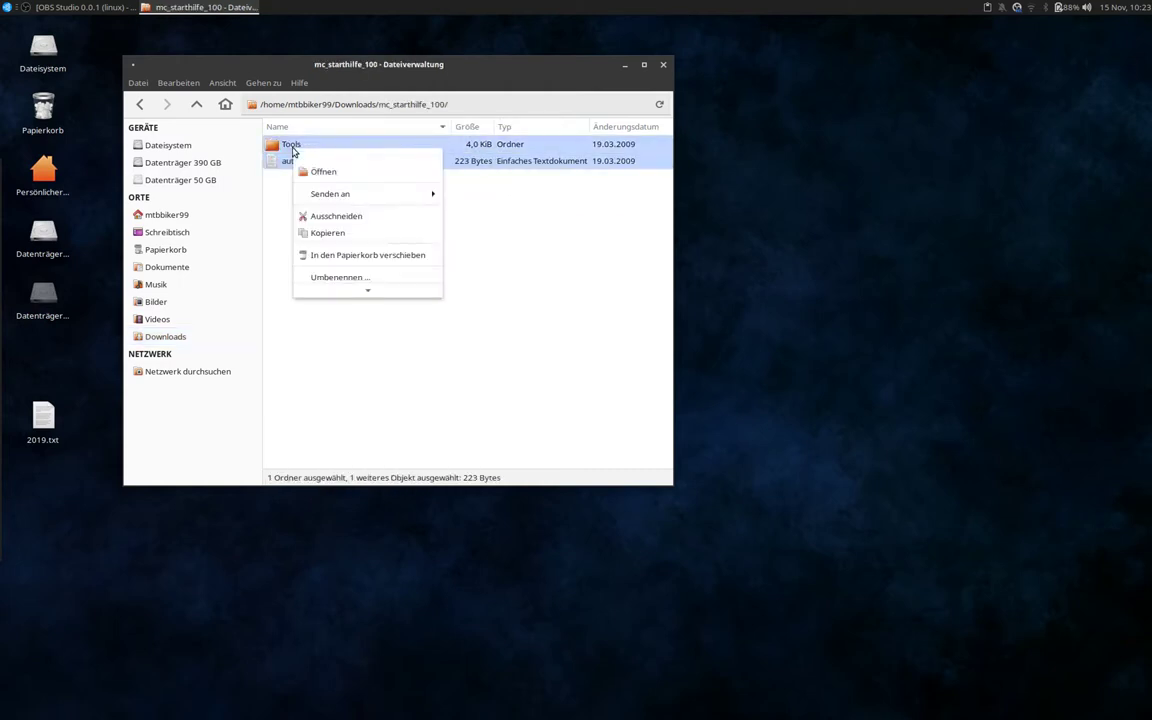
click(327, 232)
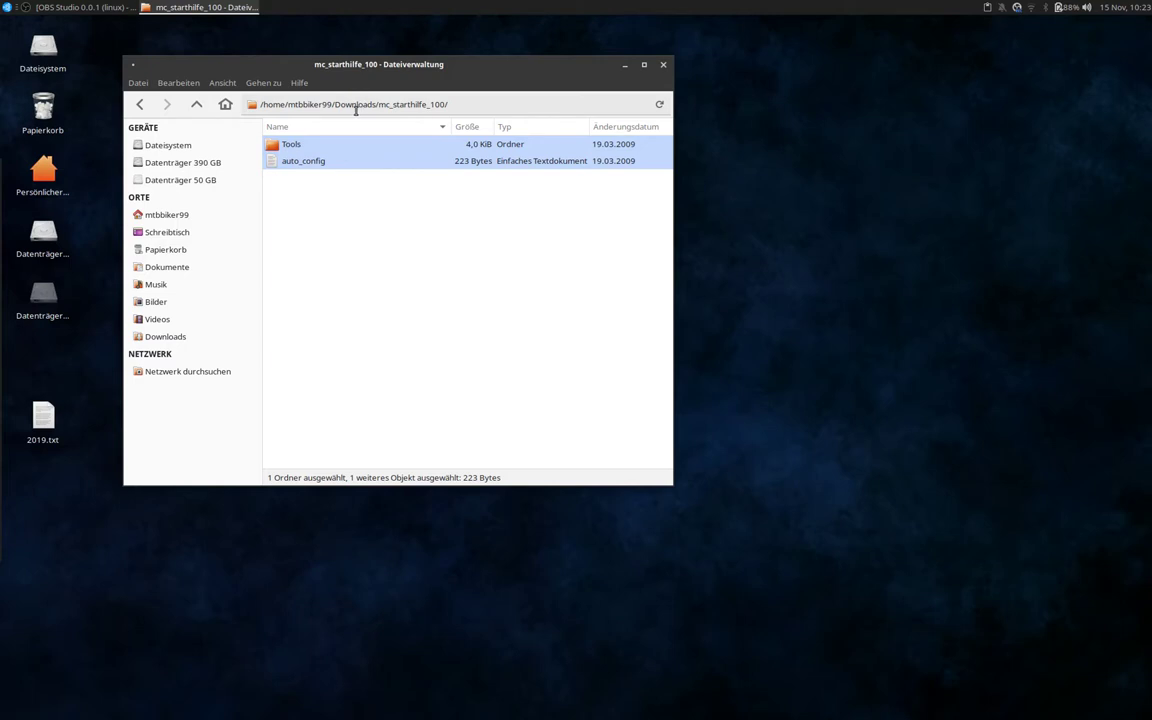
Paste the copied Tools folder and auto_config file into the map_composer_104 folder in Downloads.
click(196, 104)
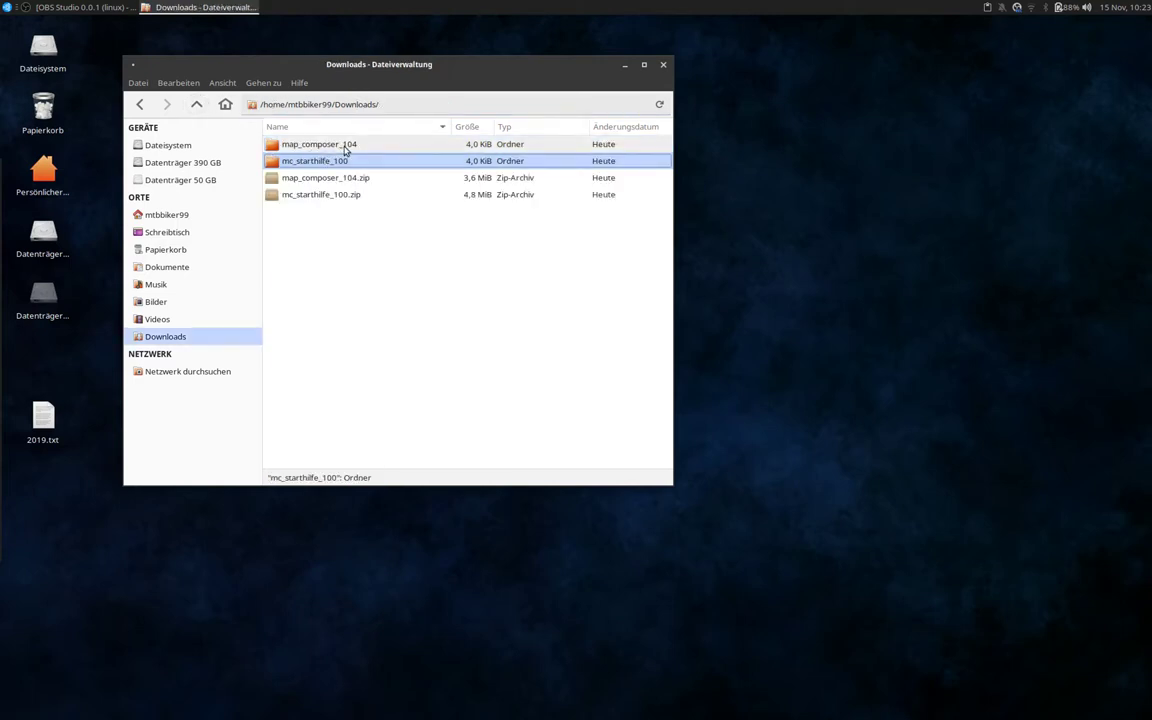
double_click(346, 146)
click(353, 262)
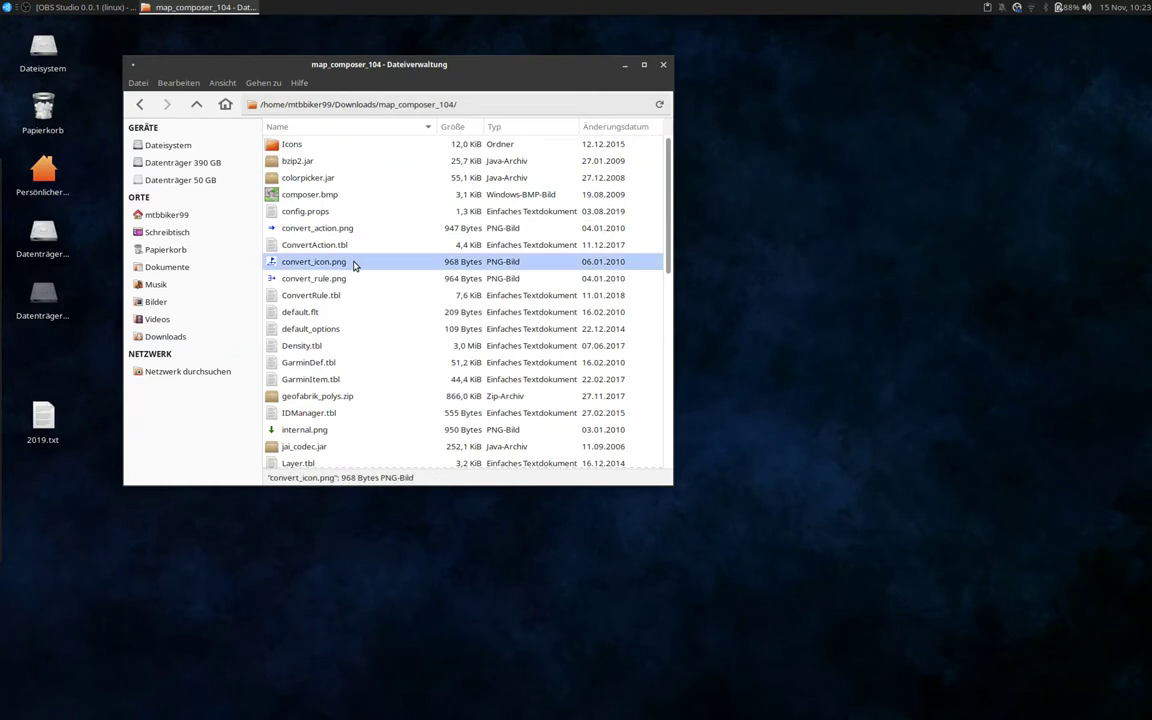
key(ctrl+v)
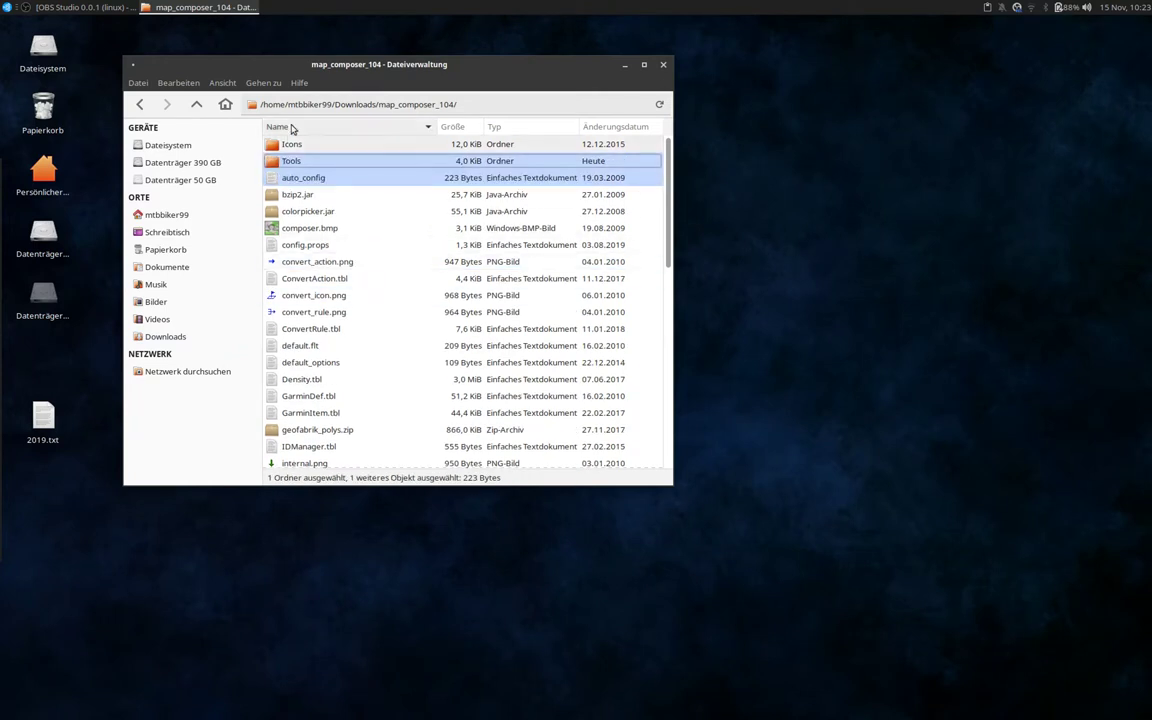
Copy the map_composer_104 folder from Downloads into the home directory.
click(196, 104)
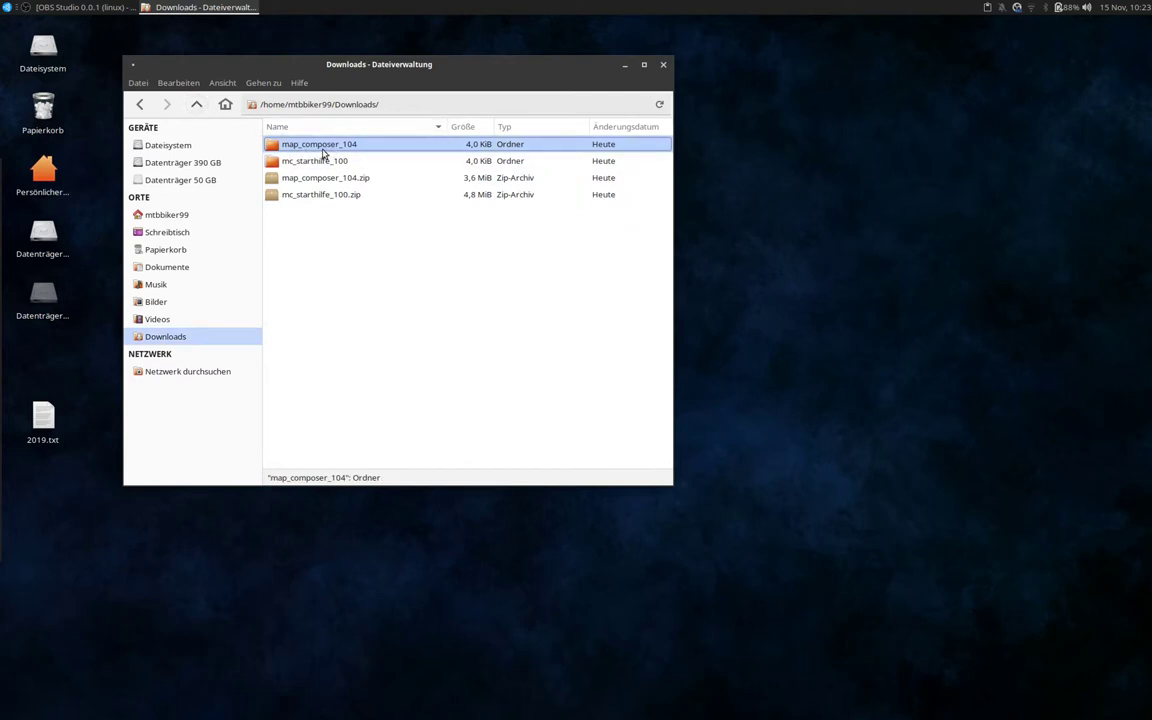
right_click(328, 146)
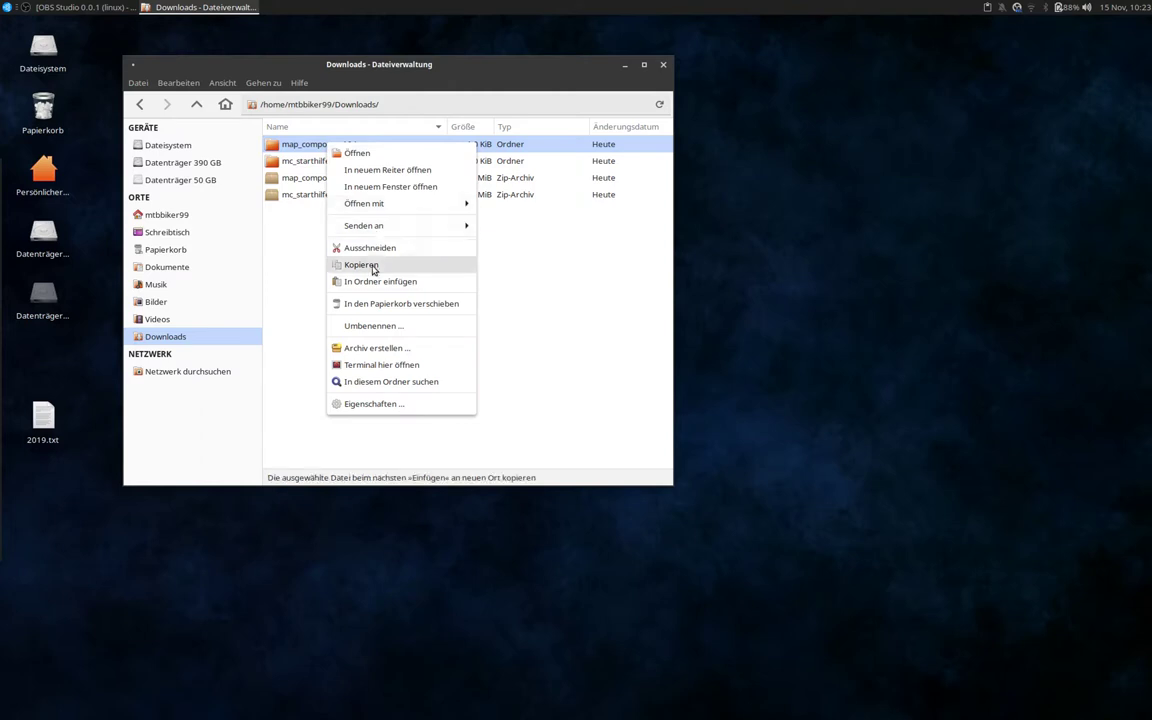
click(362, 264)
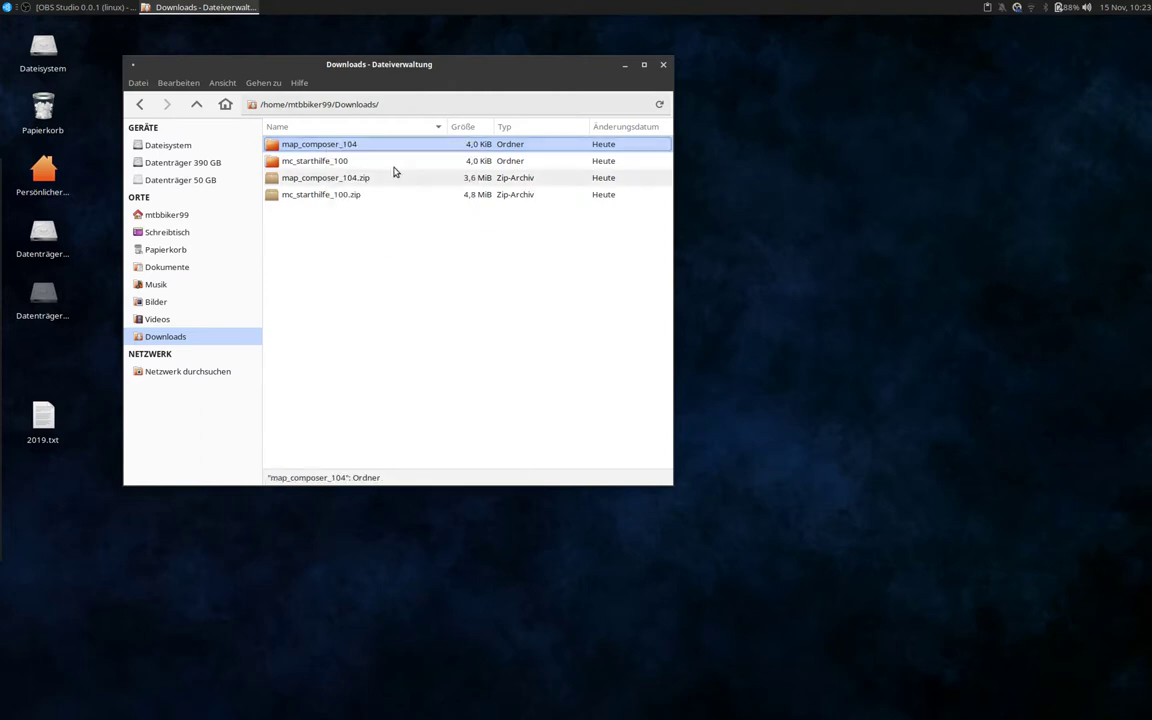
click(226, 106)
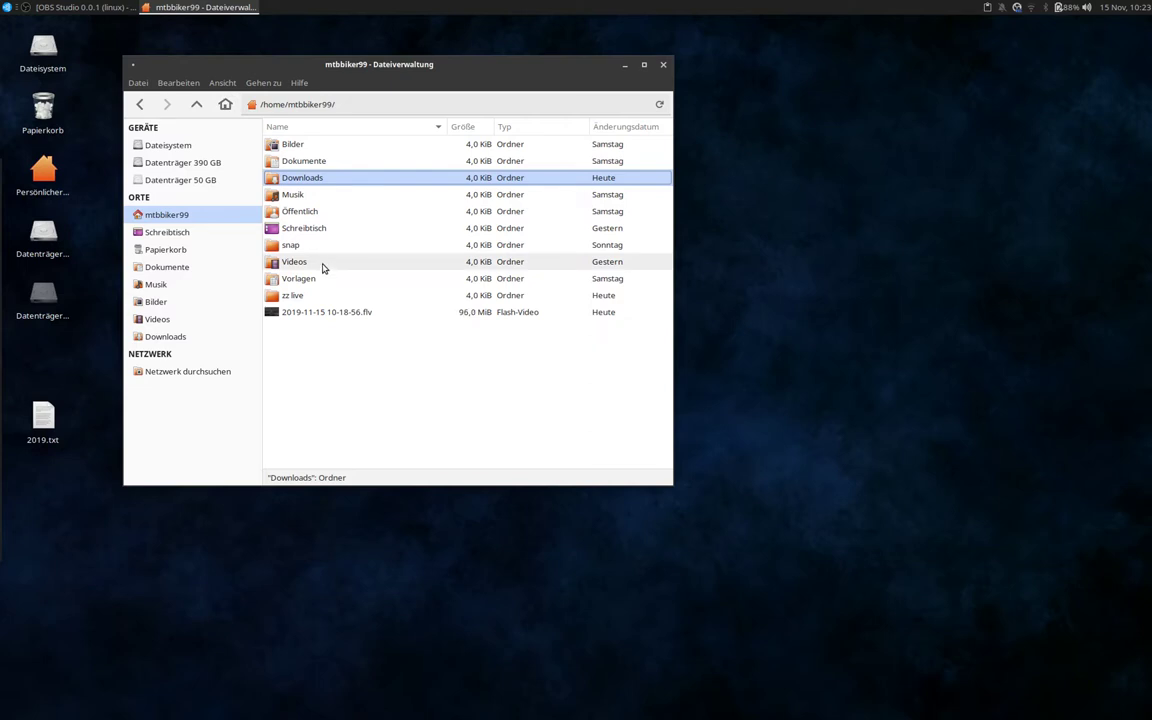
right_click(311, 372)
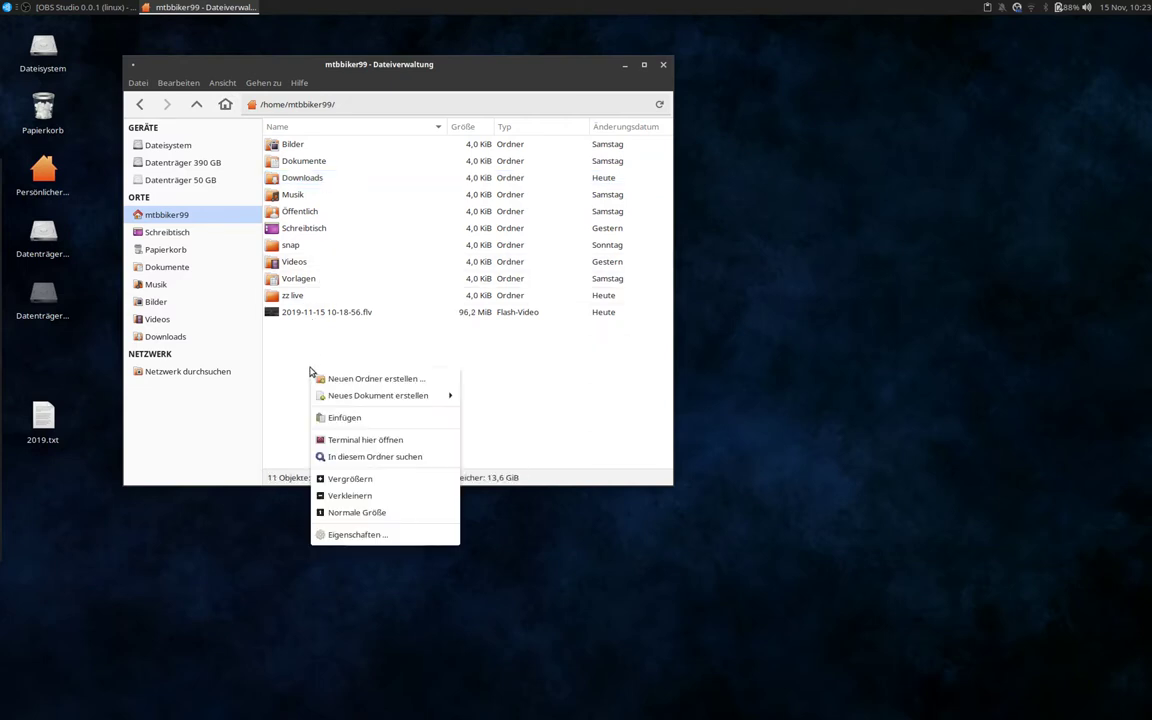
click(356, 420)
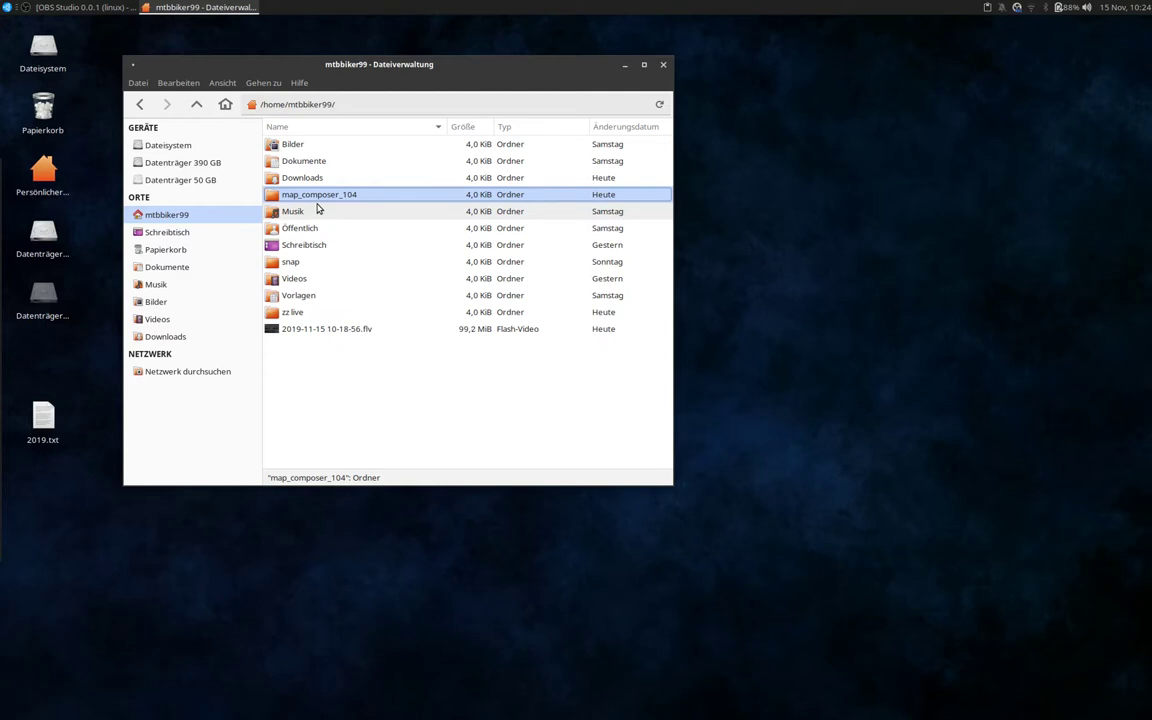
drag(434, 64, 740, 90)
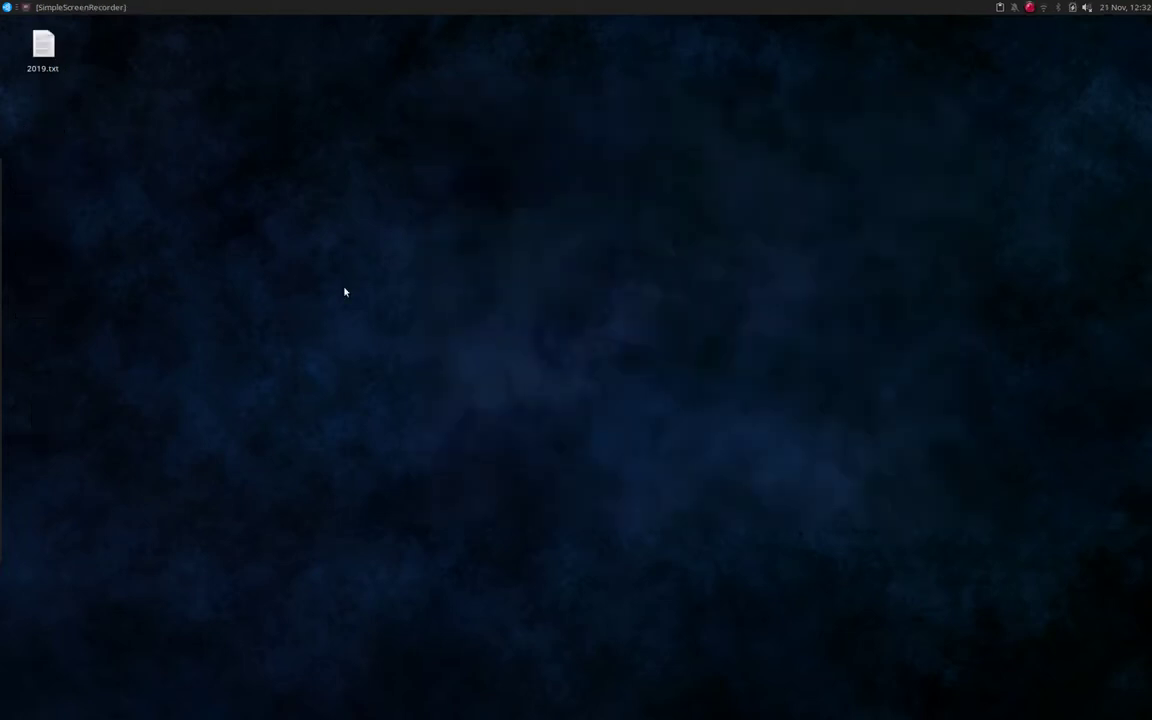
Switch to the terminal and change into the map_composer_104 directory.
mouse_move(2, 295)
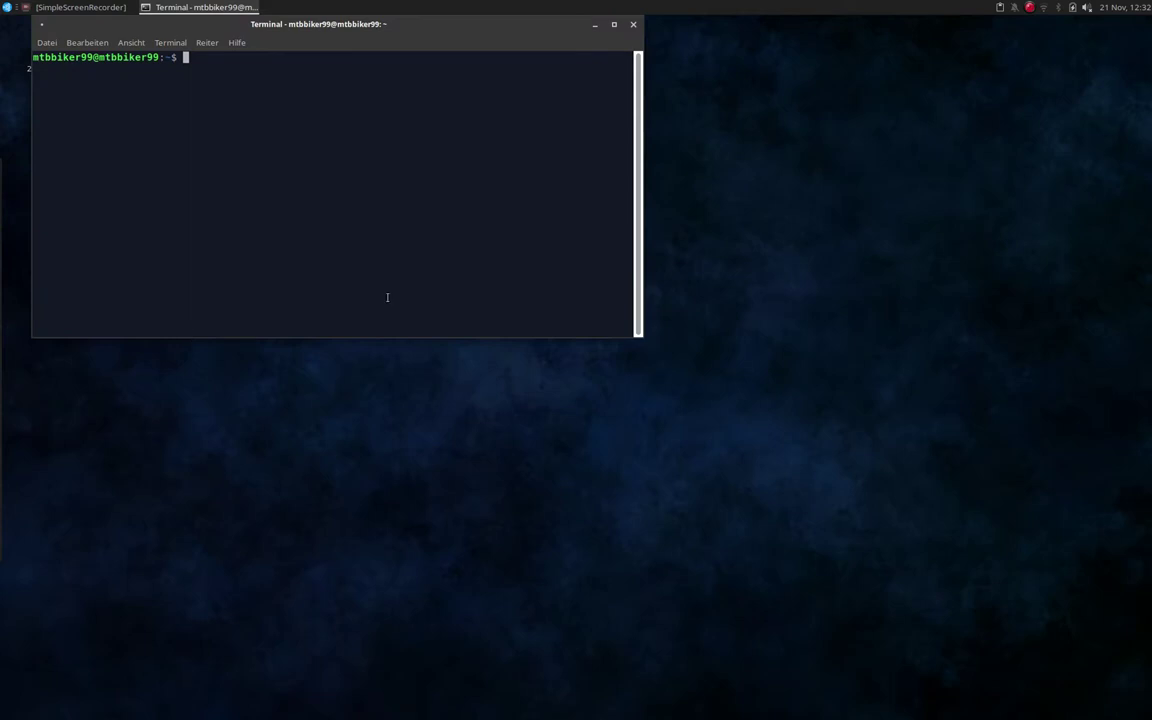
text(cd map)
key(Tab)
key(Return)
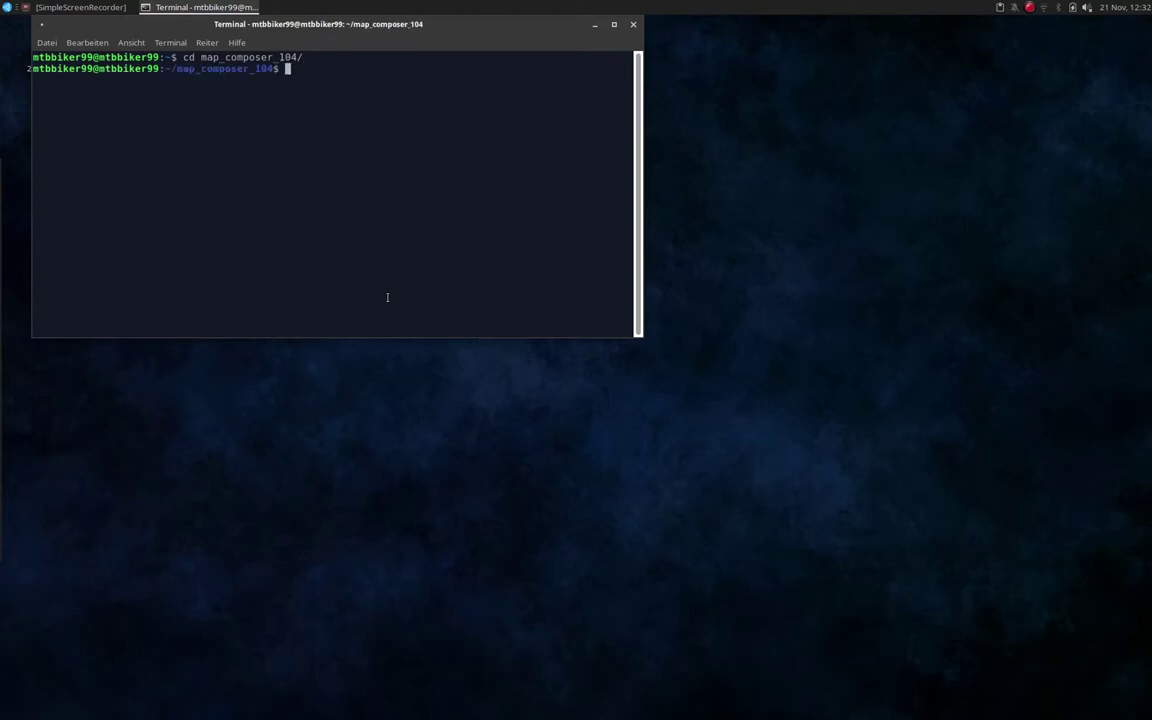
Recall and run the earlier java command that launches nop.osmc.MapComposer with -Xmx6000M.
key(Up)
key(Up)
key(Return)
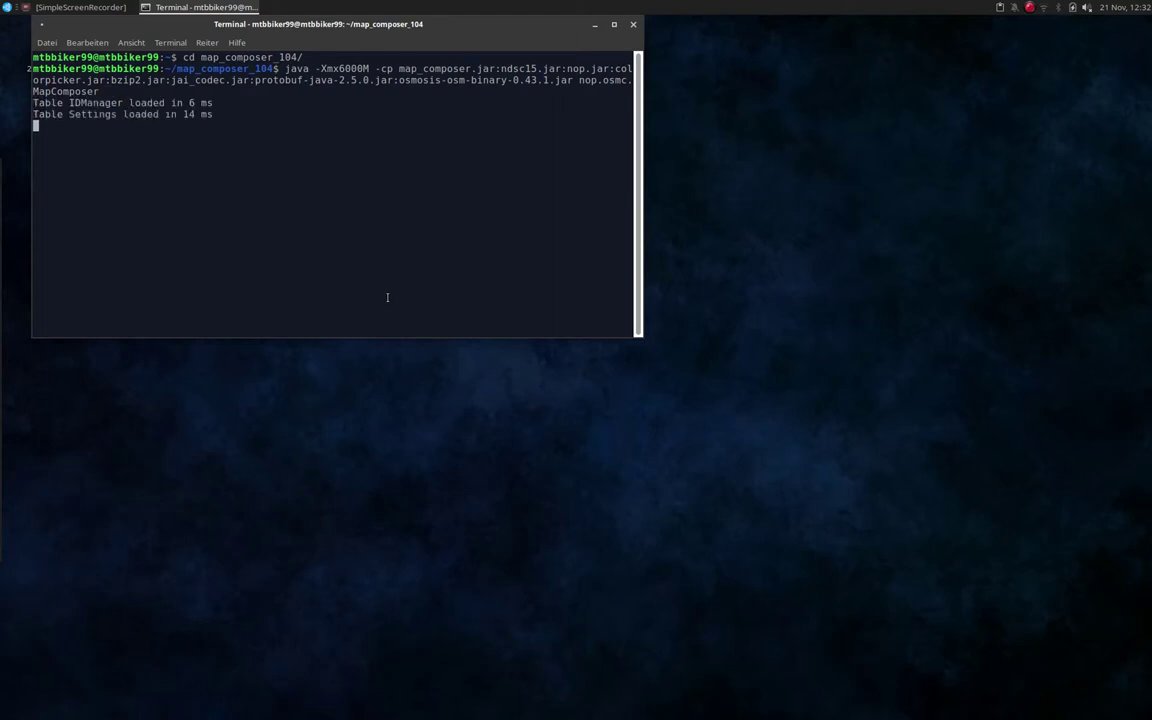
Move the terminal window clear, acknowledge the autoconfiguration message and open the list of regions.
drag(284, 24, 309, 490)
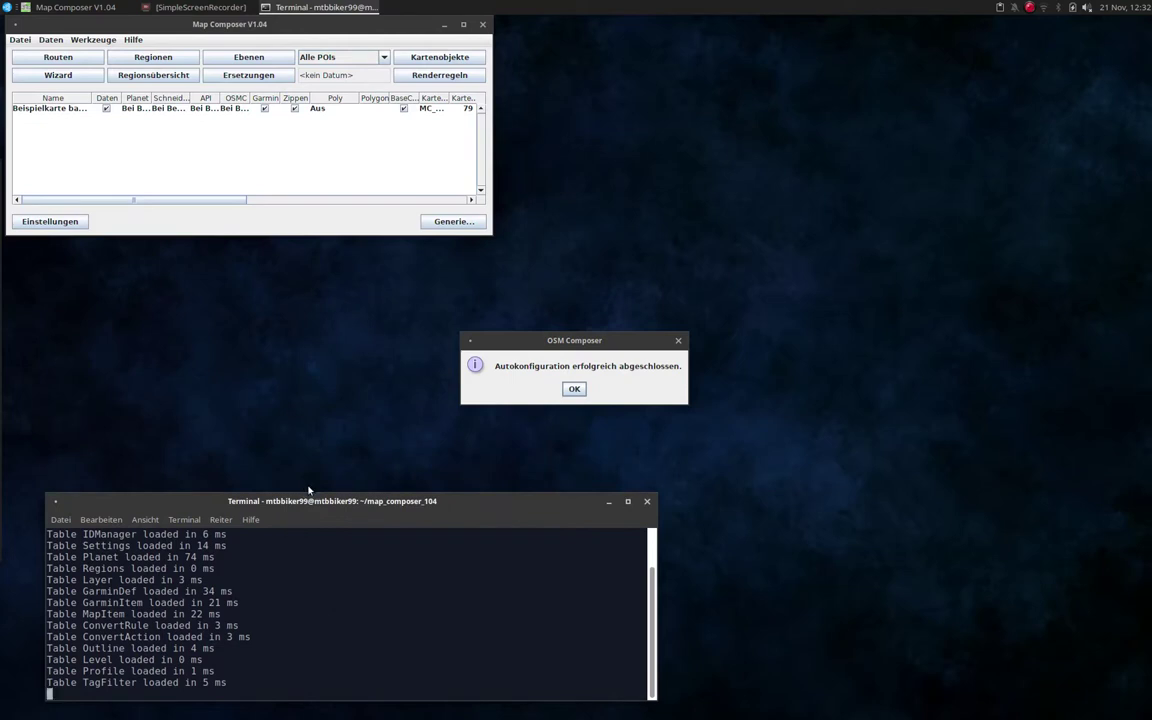
click(577, 392)
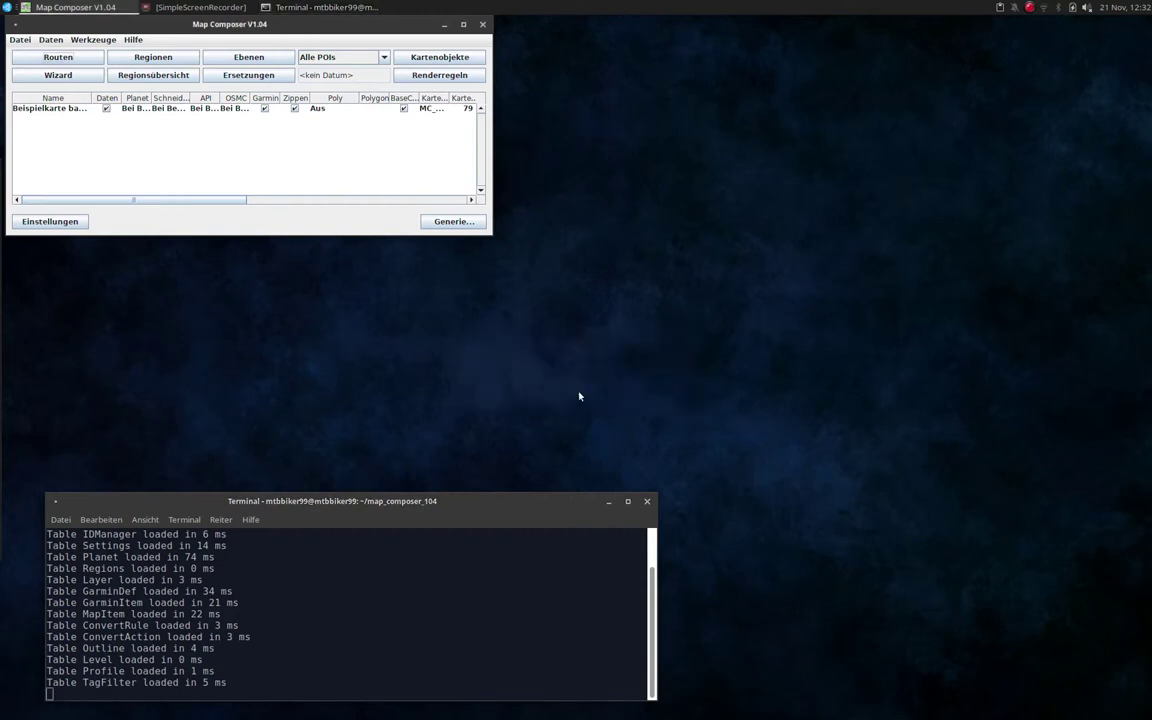
click(153, 58)
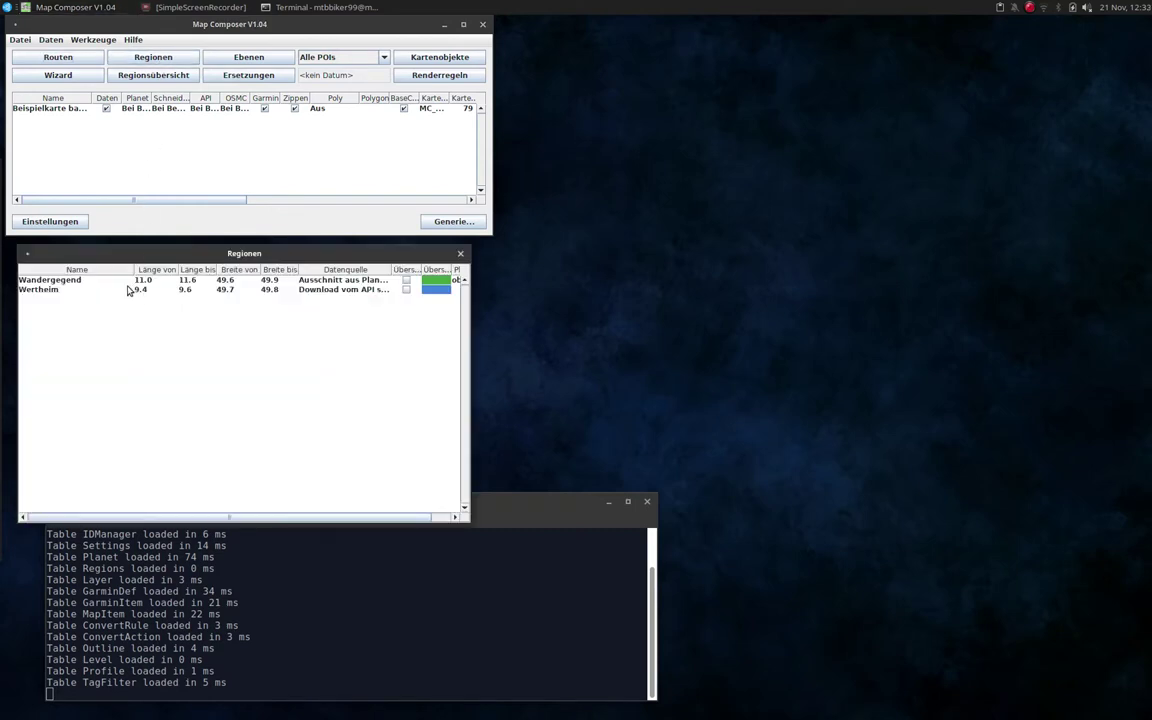
Shrink the Regionen window and delete the Wertheim region entry.
drag(265, 531, 220, 321)
click(167, 290)
right_click(167, 290)
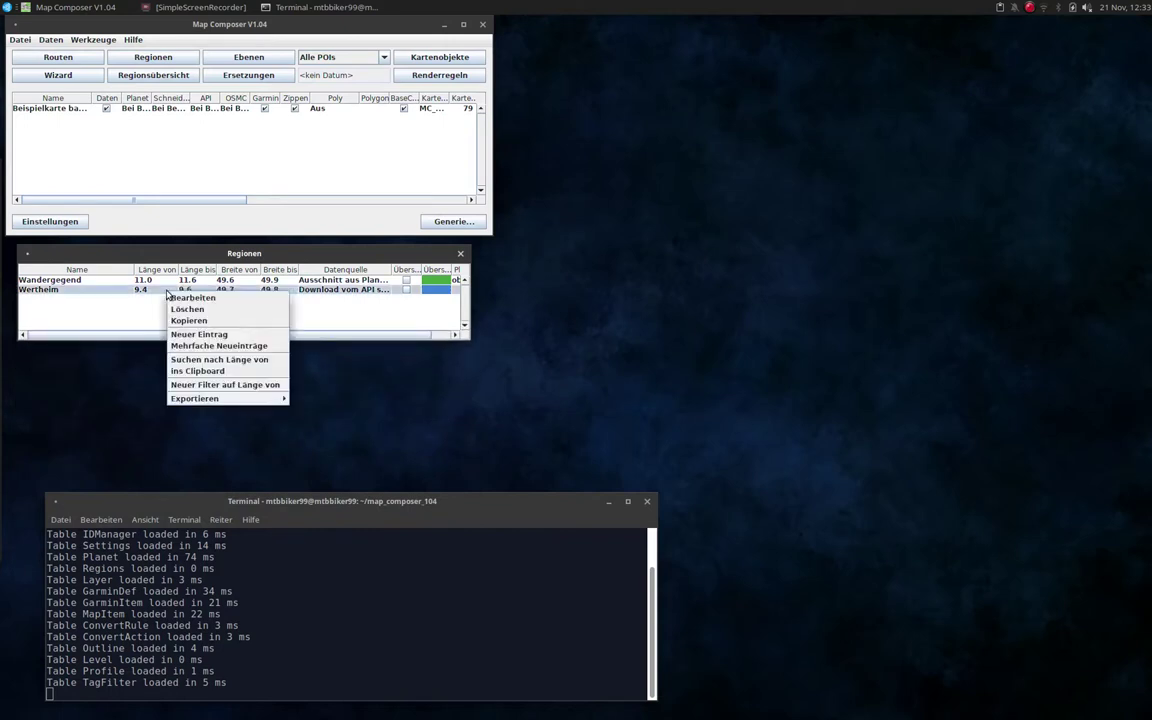
click(188, 309)
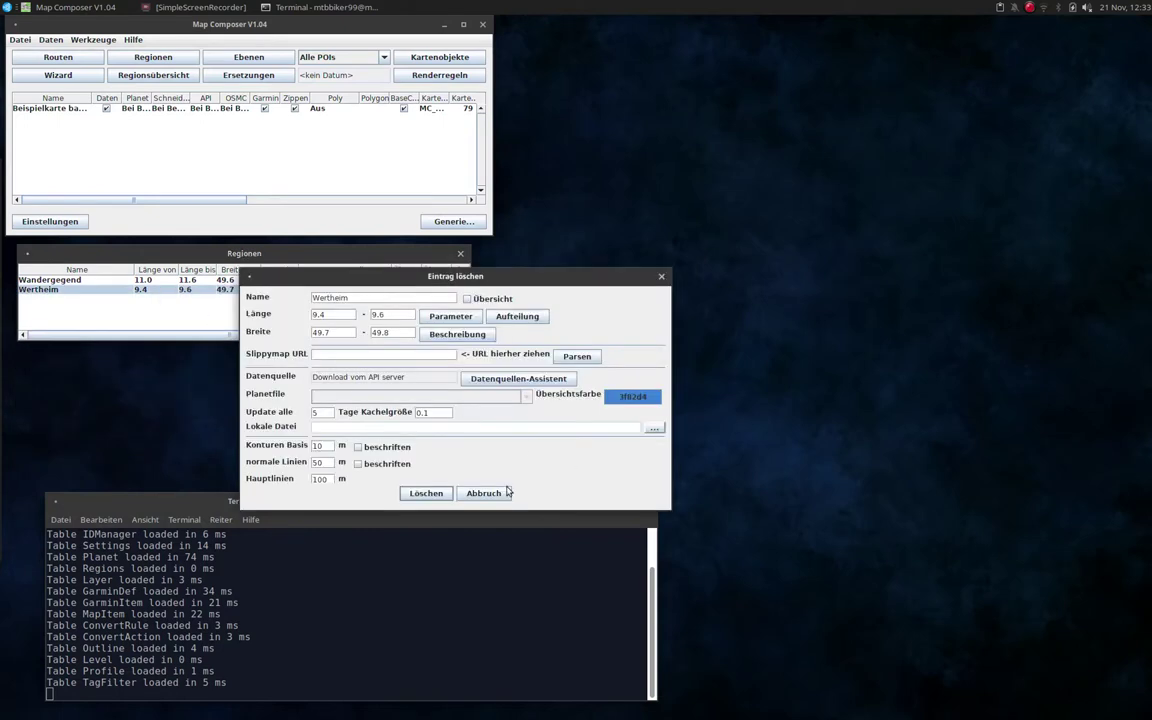
click(424, 491)
Set the Wandergegend region to longitude 7 to 7.5 and latitude 51.5 to 51.8, and enable Übersicht.
double_click(165, 280)
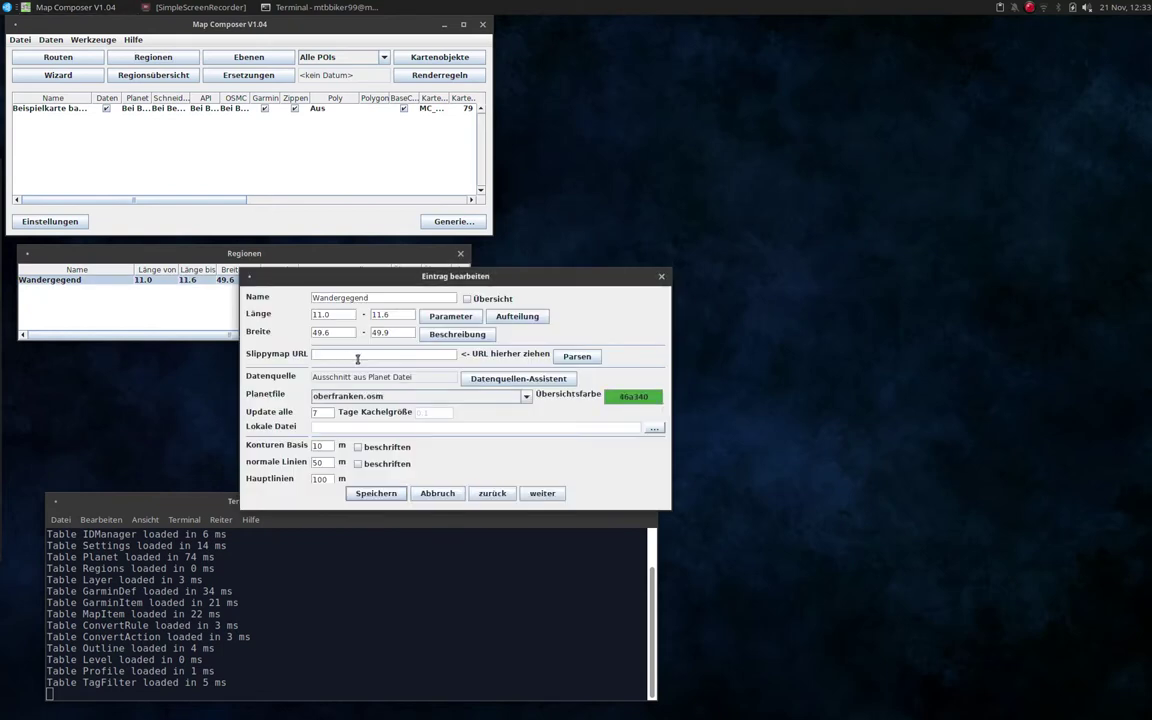
double_click(310, 314)
text(7.5)
double_click(331, 334)
text(51.5)
click(467, 299)
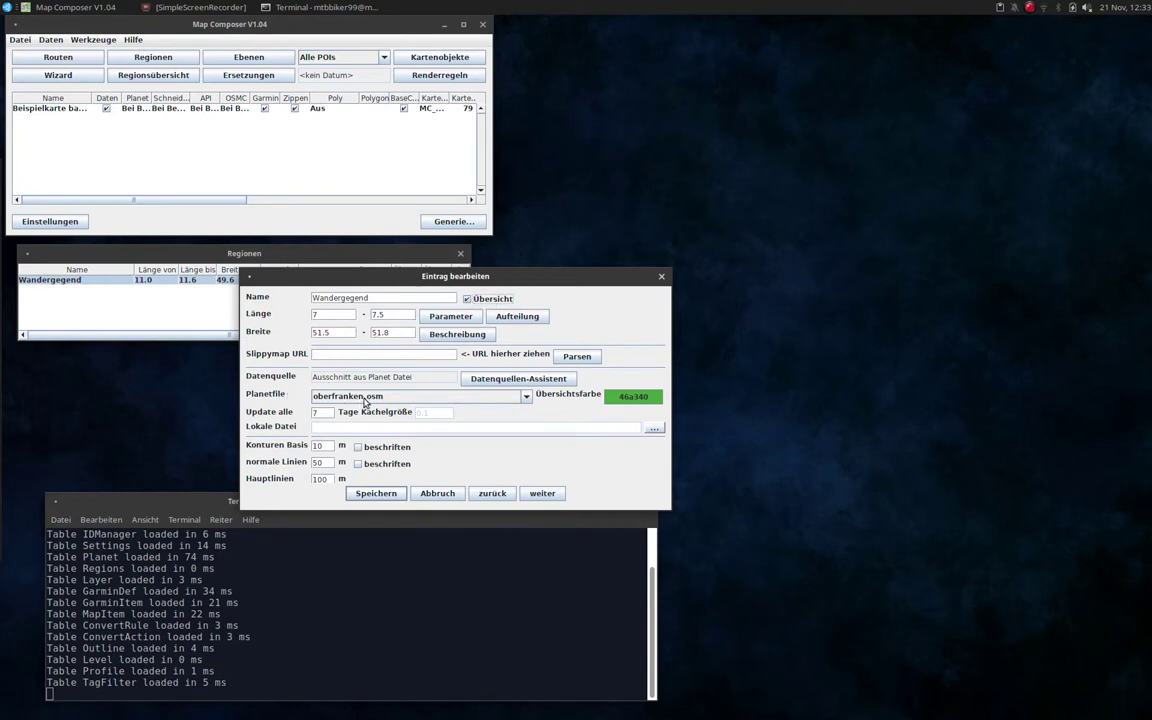
Choose germany.osm as the region's planet file with the Datenquellen-Assistent.
click(503, 379)
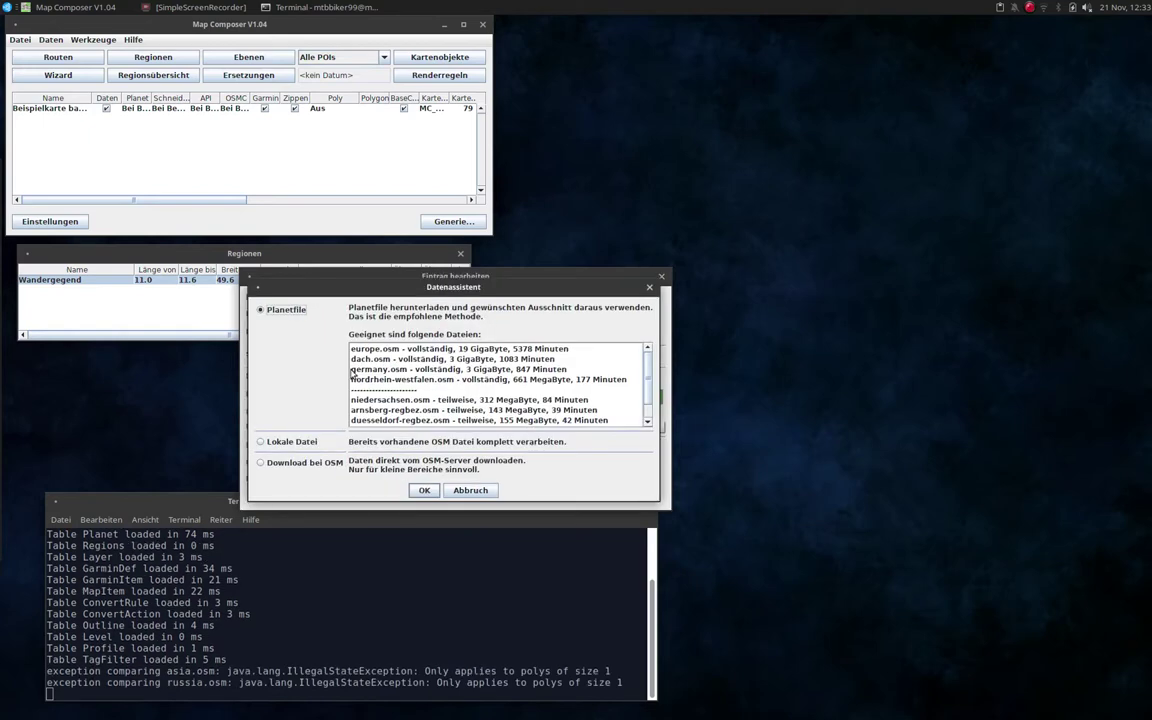
click(376, 381)
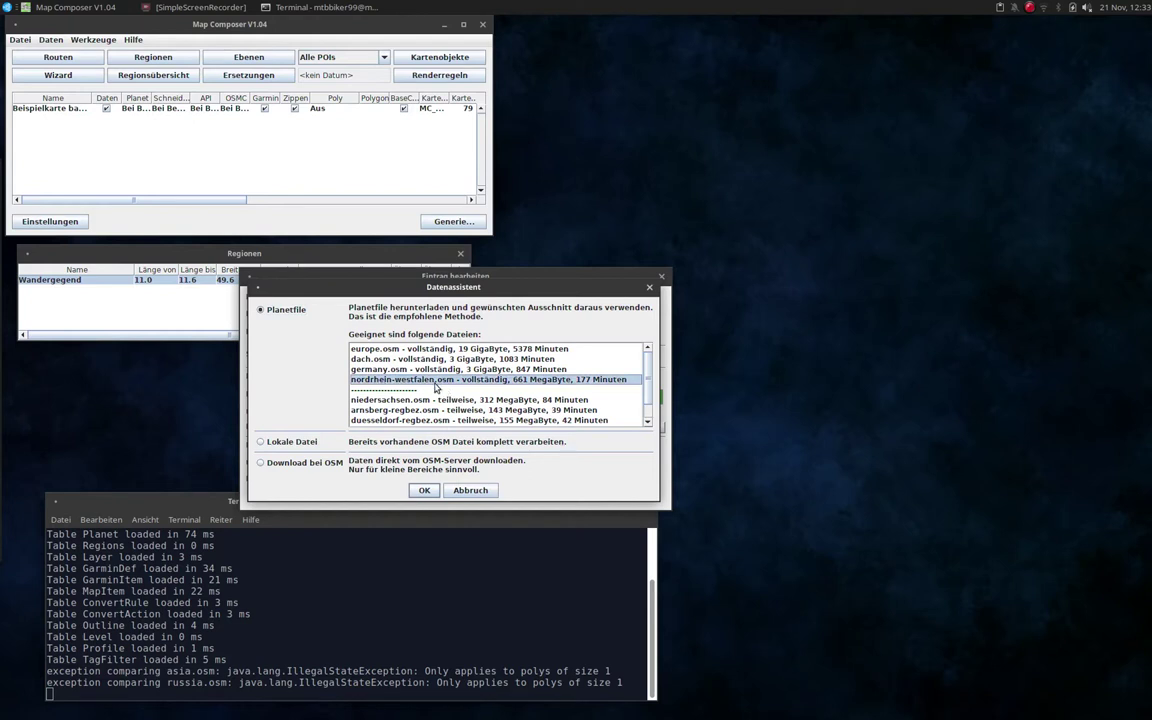
click(362, 369)
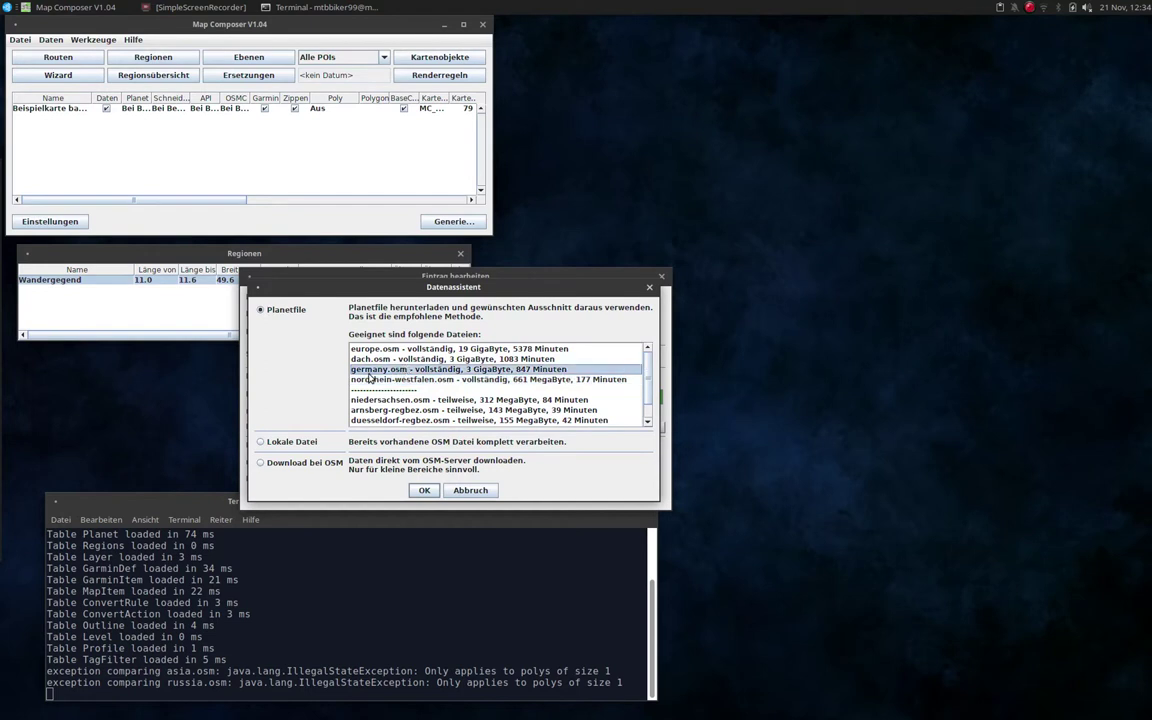
click(426, 490)
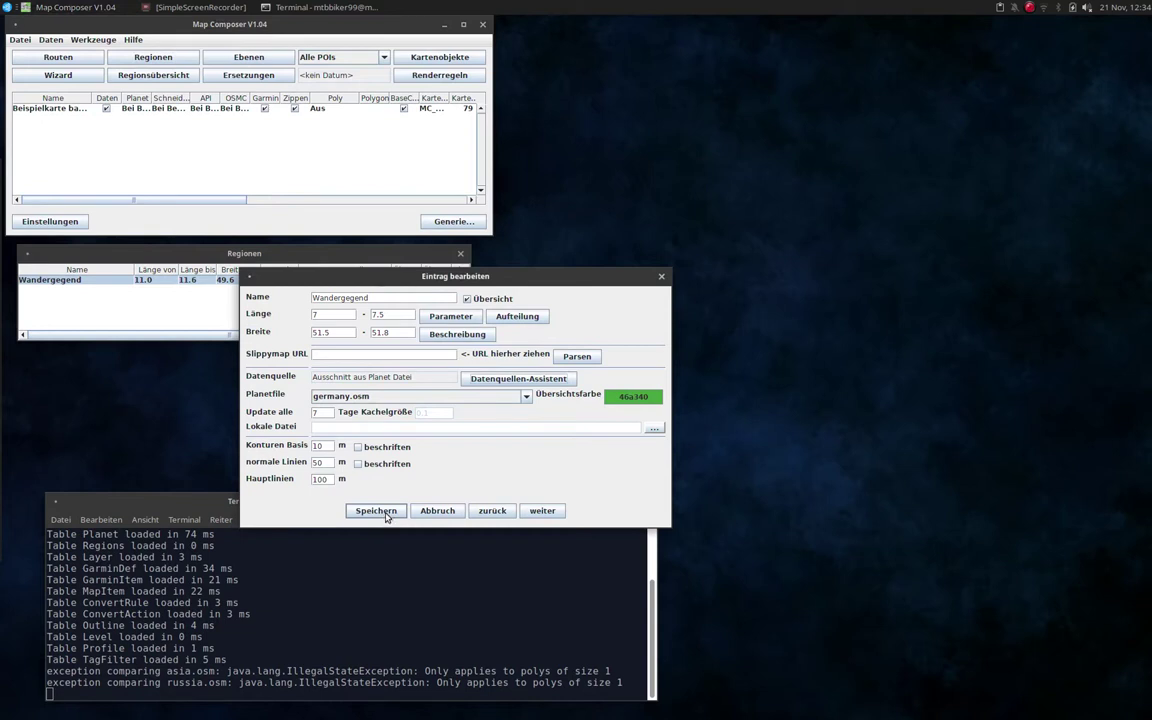
Rename the region to Testregion_01, copy that name and save the region entry.
key(Tab)
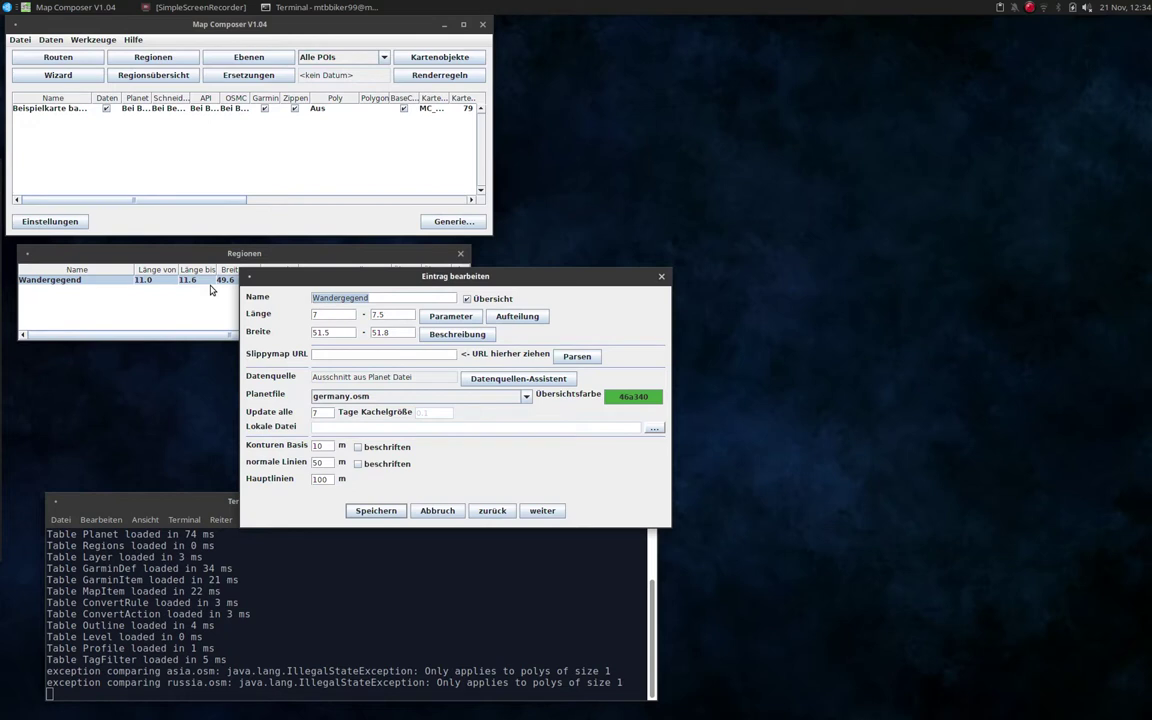
text(Testregion_)
key(BackSpace)
drag(364, 297, 312, 297)
key(ctrl+c)
click(377, 510)
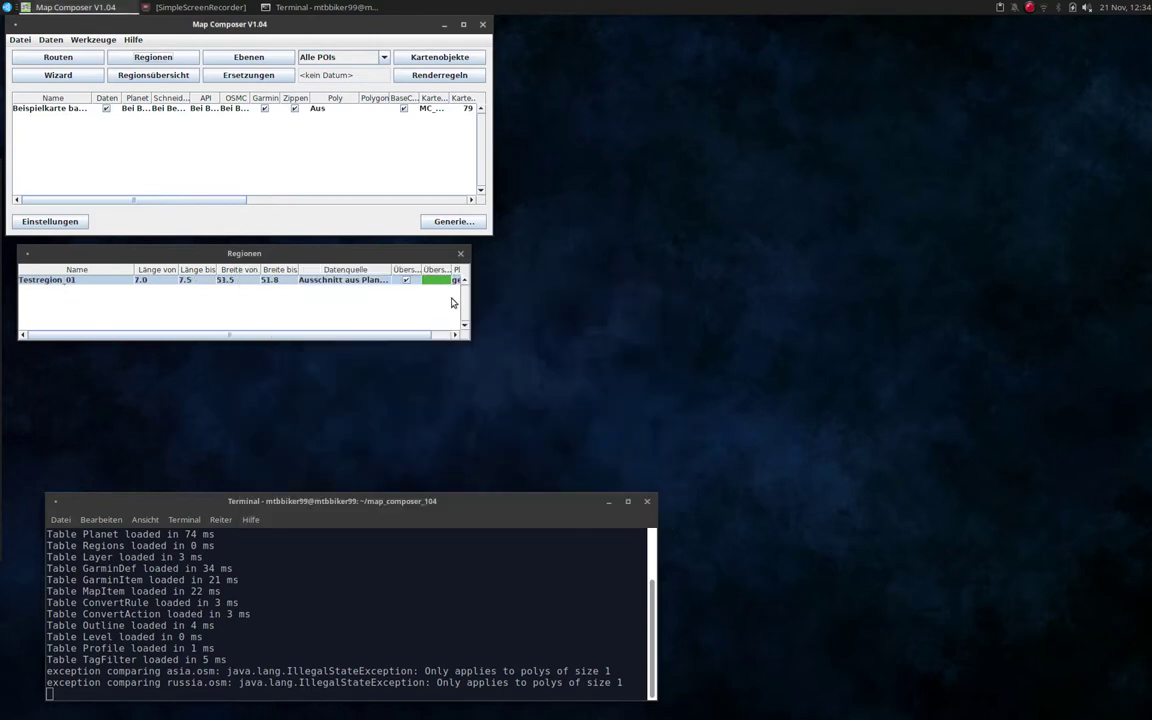
Rename the example map entry to Testregion_01, disable Basecamp Integration and Zipfiles erzeugen, and enable Image für Gerät.
click(141, 109)
double_click(141, 109)
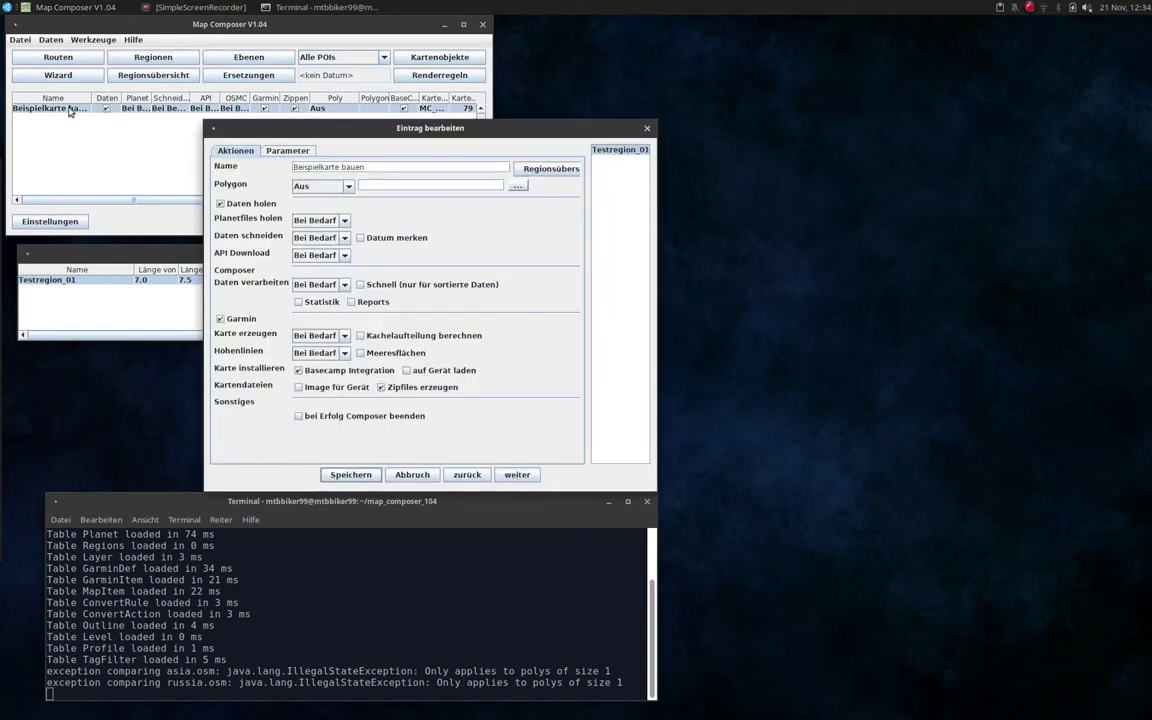
drag(385, 169, 276, 173)
key(ctrl+v)
click(299, 370)
click(298, 387)
Set the map entry's Kartenbeschreibung and Kartenname parameters to Testregion_01 and save the entry.
click(285, 152)
drag(412, 234, 275, 233)
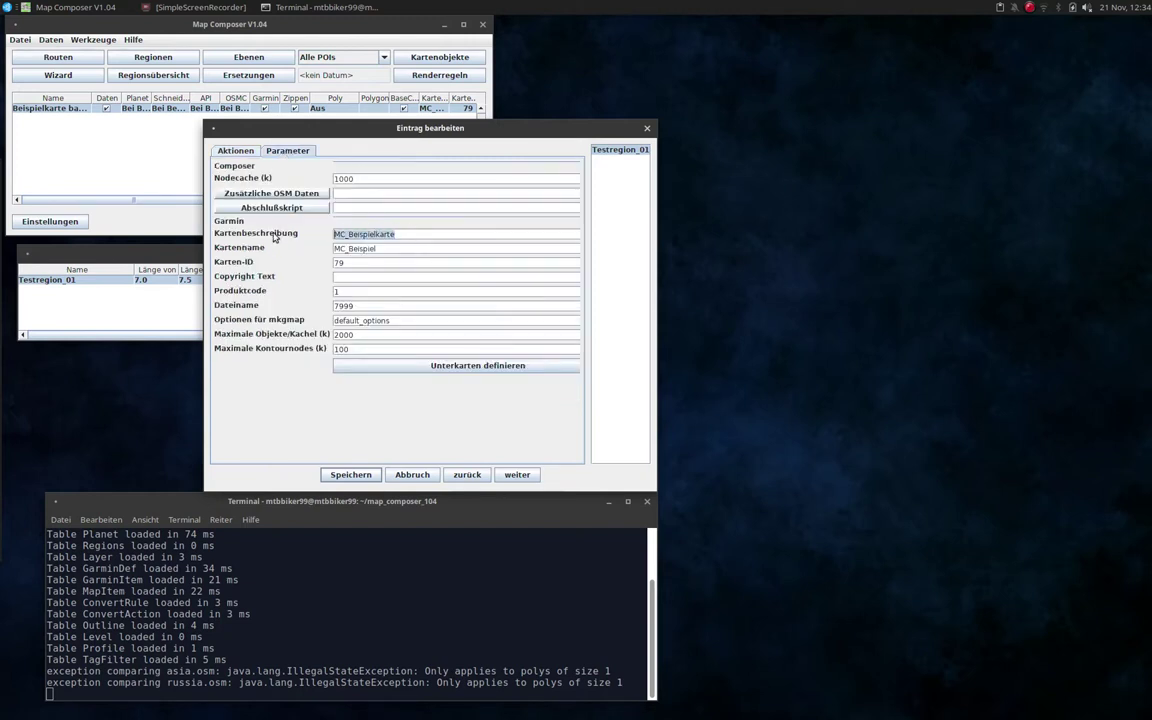
key(ctrl+v)
key(ctrl+v)
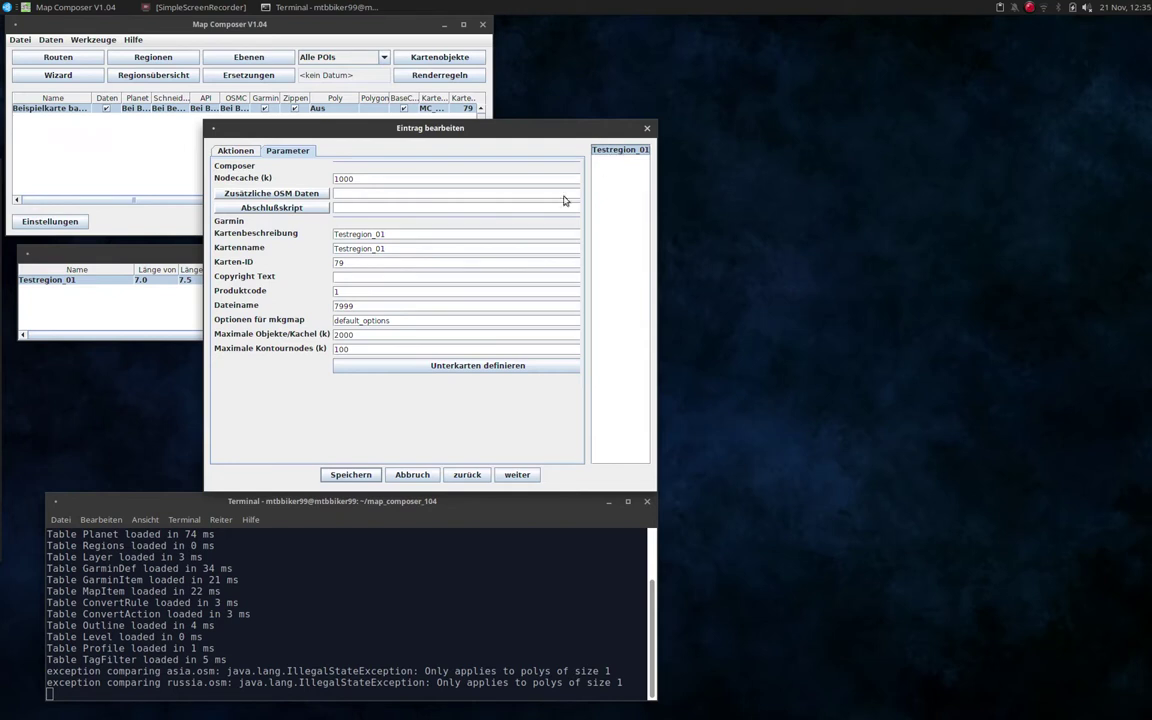
click(350, 475)
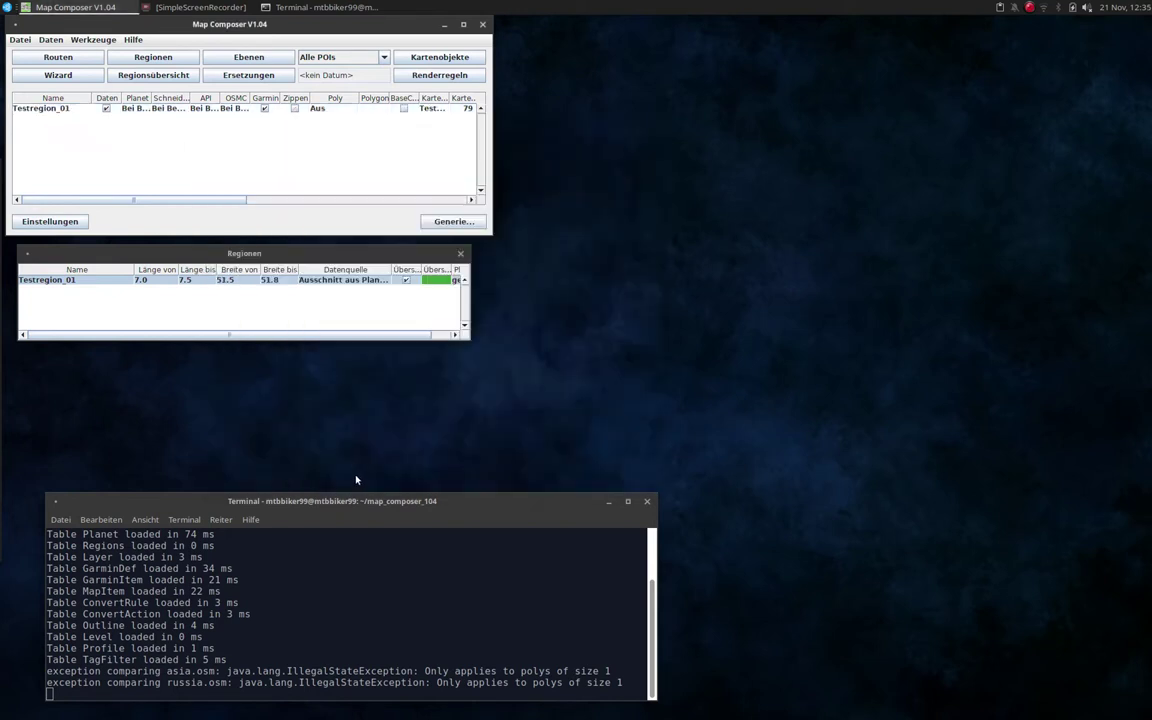
Review the general directory paths and the Garmin tool paths in the Map Composer settings, then accept them.
click(41, 107)
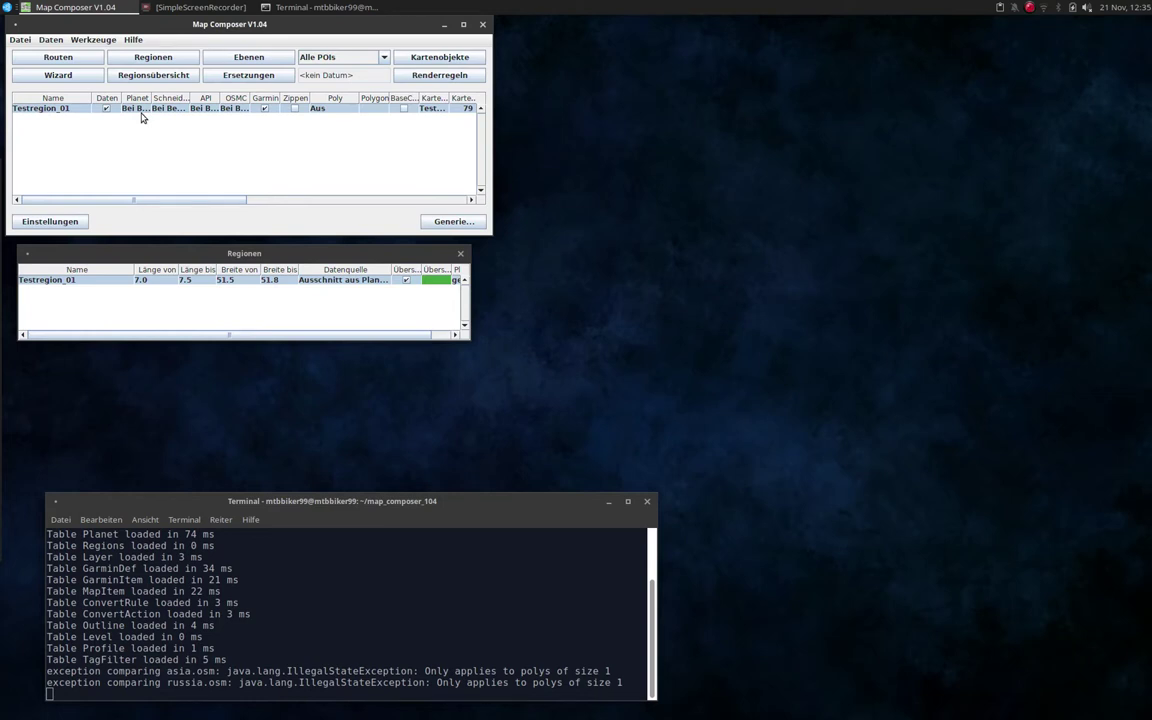
click(52, 222)
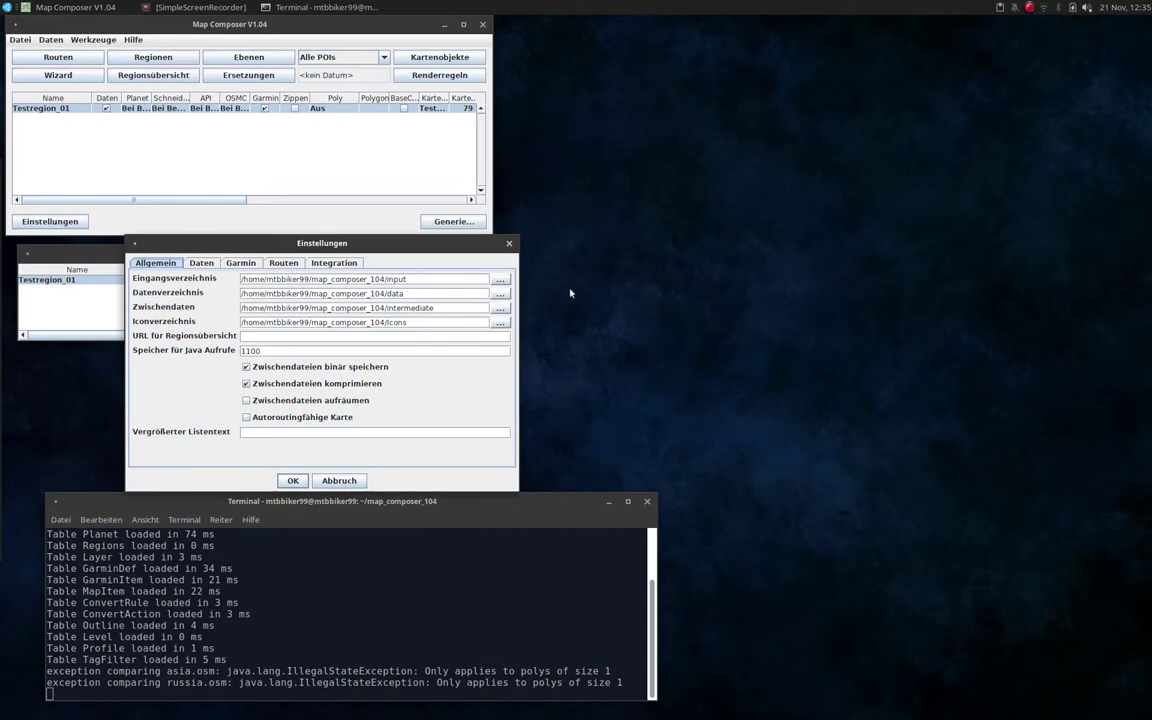
triple_click(411, 279)
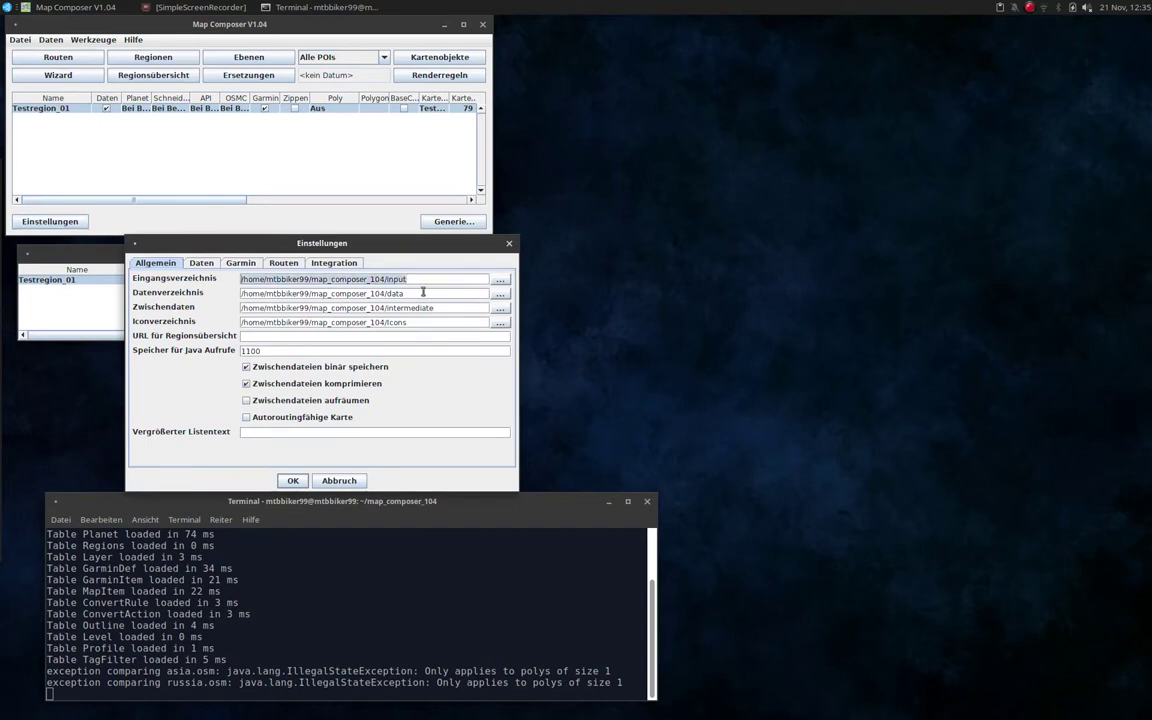
triple_click(287, 294)
triple_click(445, 308)
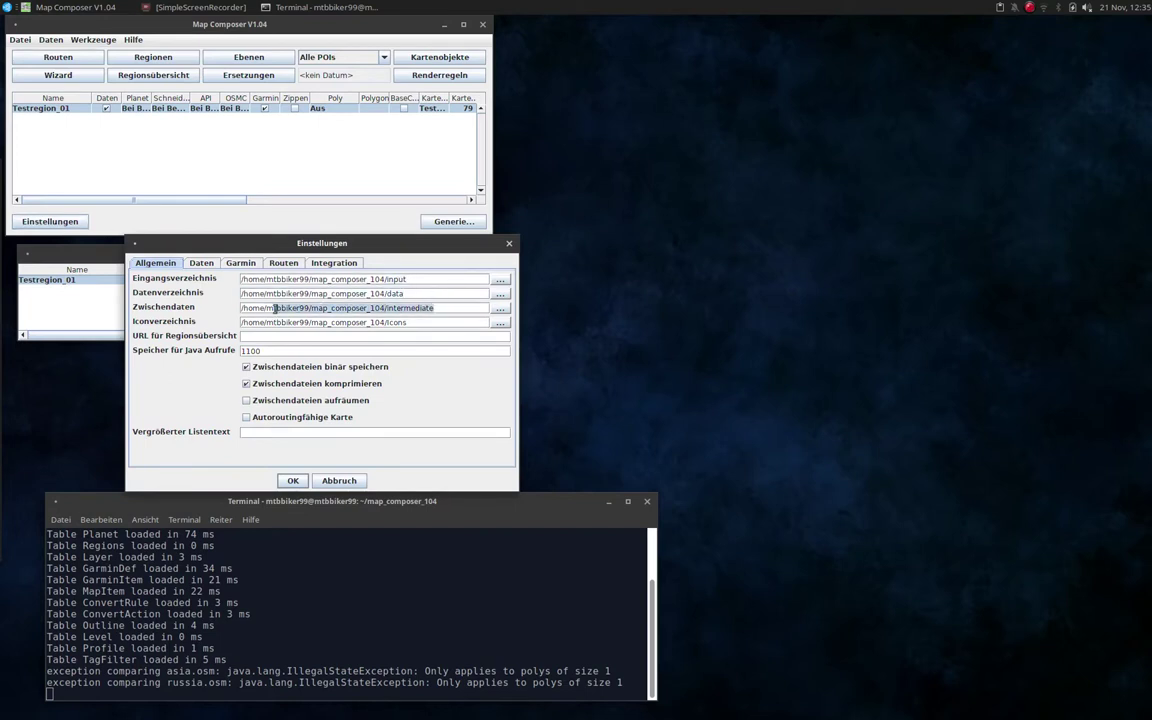
click(400, 322)
click(240, 262)
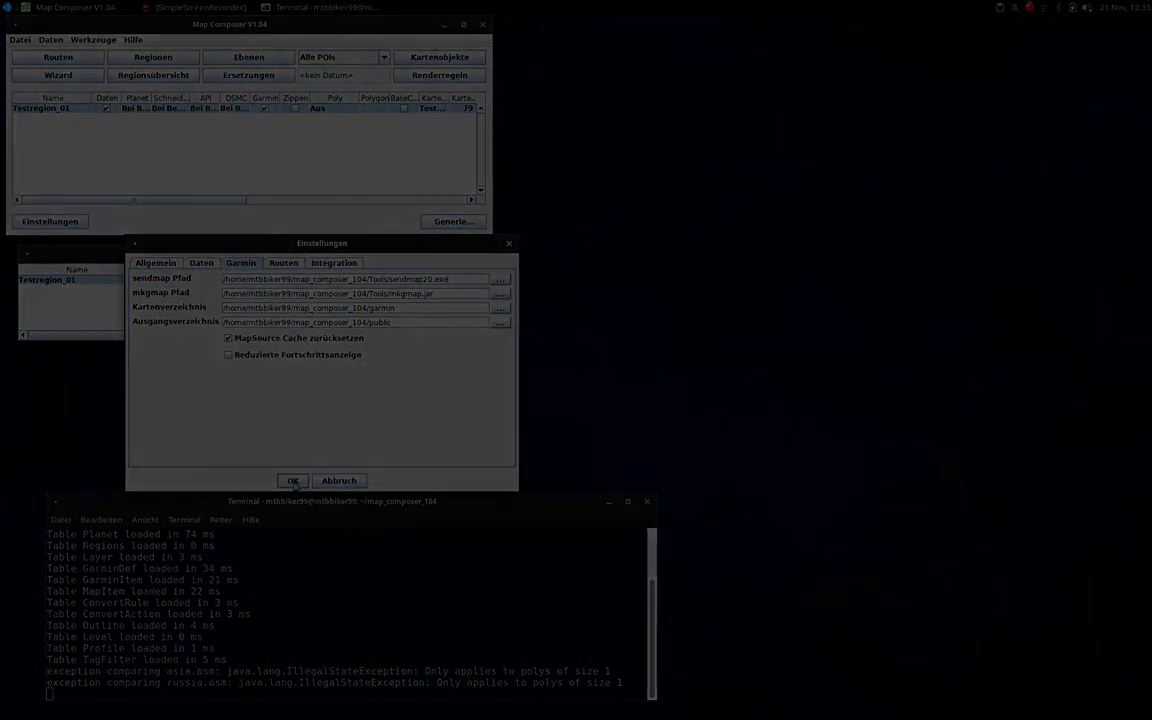
click(293, 481)
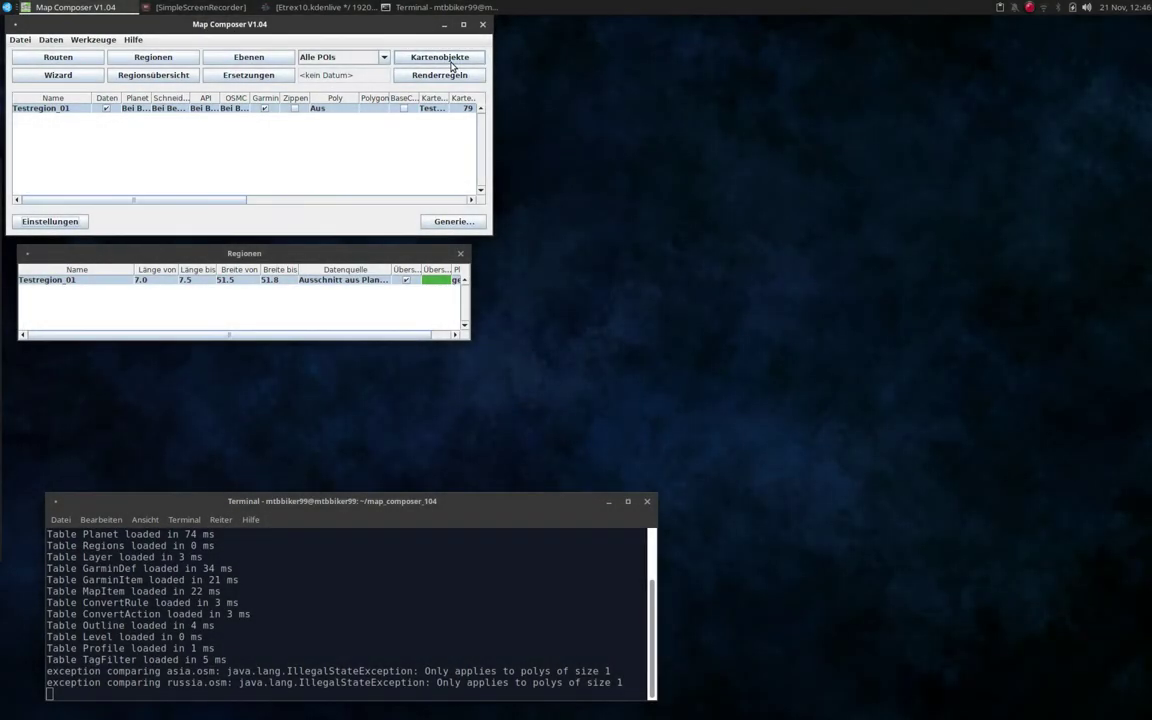
Set the map object filter to Alle Objekte.
click(385, 59)
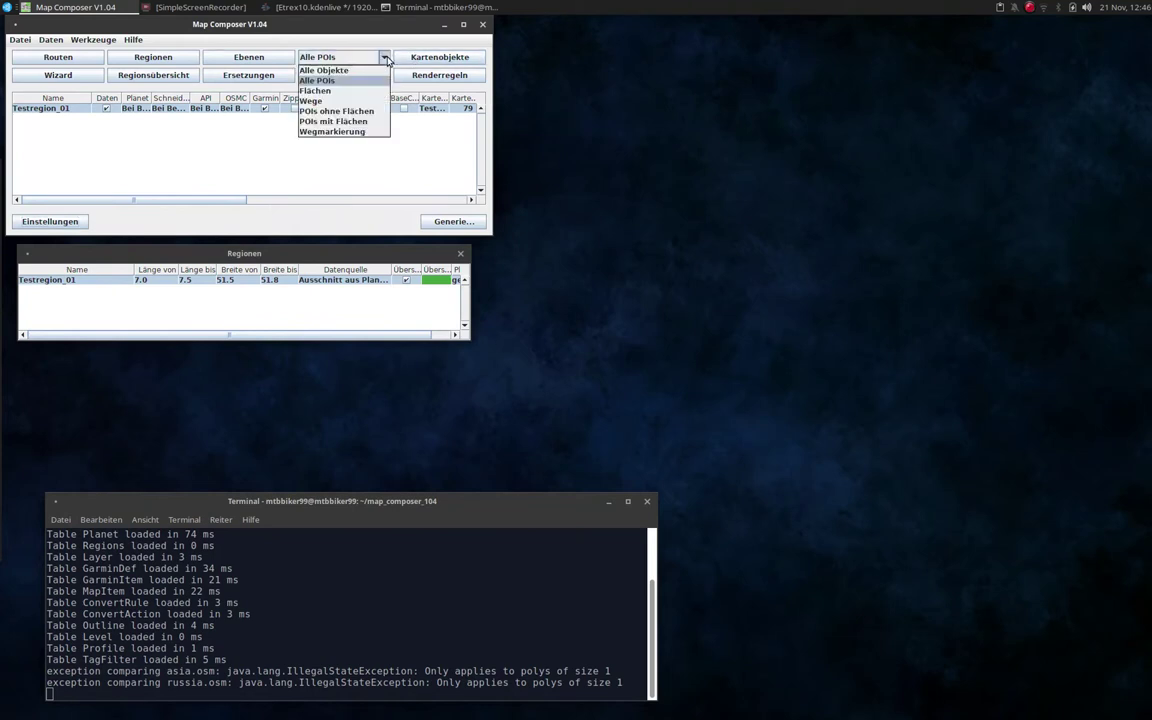
click(332, 79)
click(352, 58)
click(375, 70)
click(379, 60)
click(379, 60)
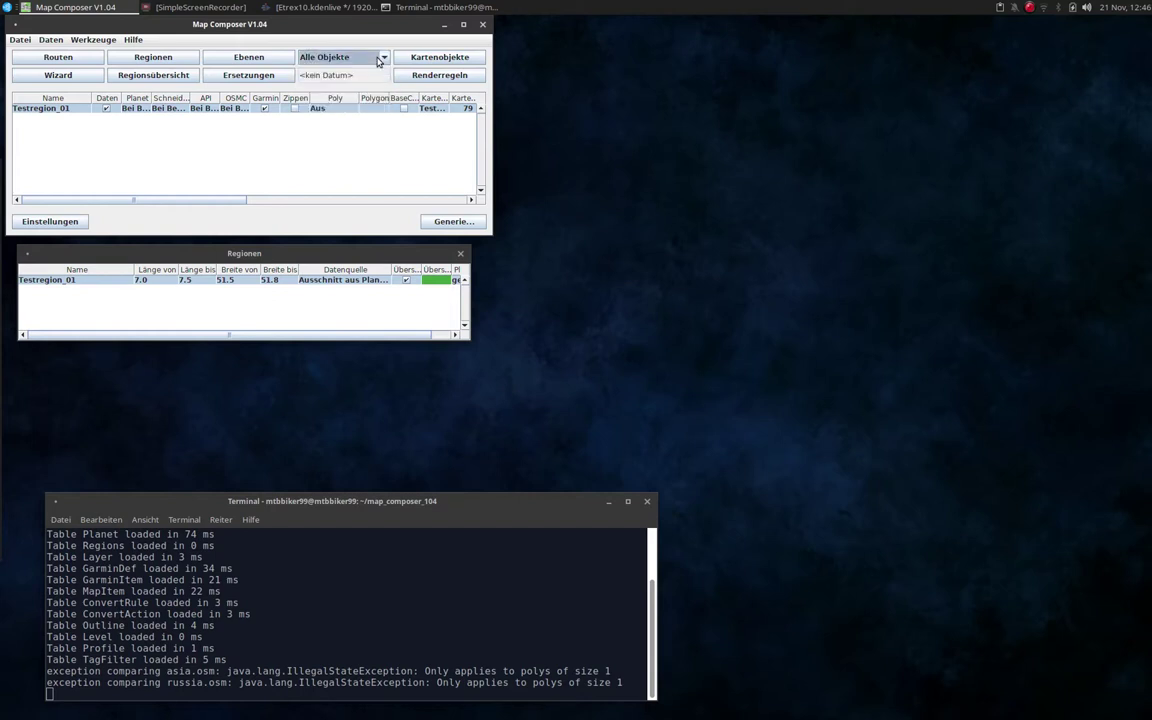
Open the render rules and widen the window and its Topo and Darstellung columns.
click(439, 76)
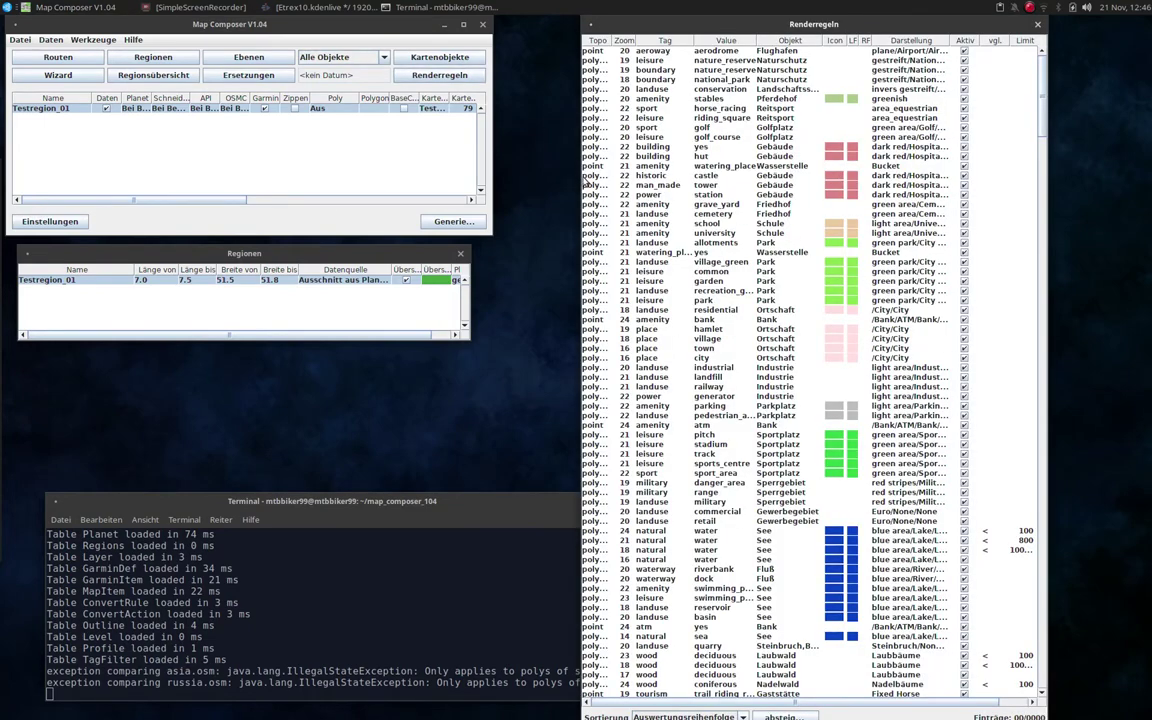
drag(581, 175, 421, 110)
drag(447, 40, 471, 40)
drag(812, 40, 870, 40)
Deactivate all render rules at once by replacing their Aktiv value with unchecked, and close the rules list.
click(752, 254)
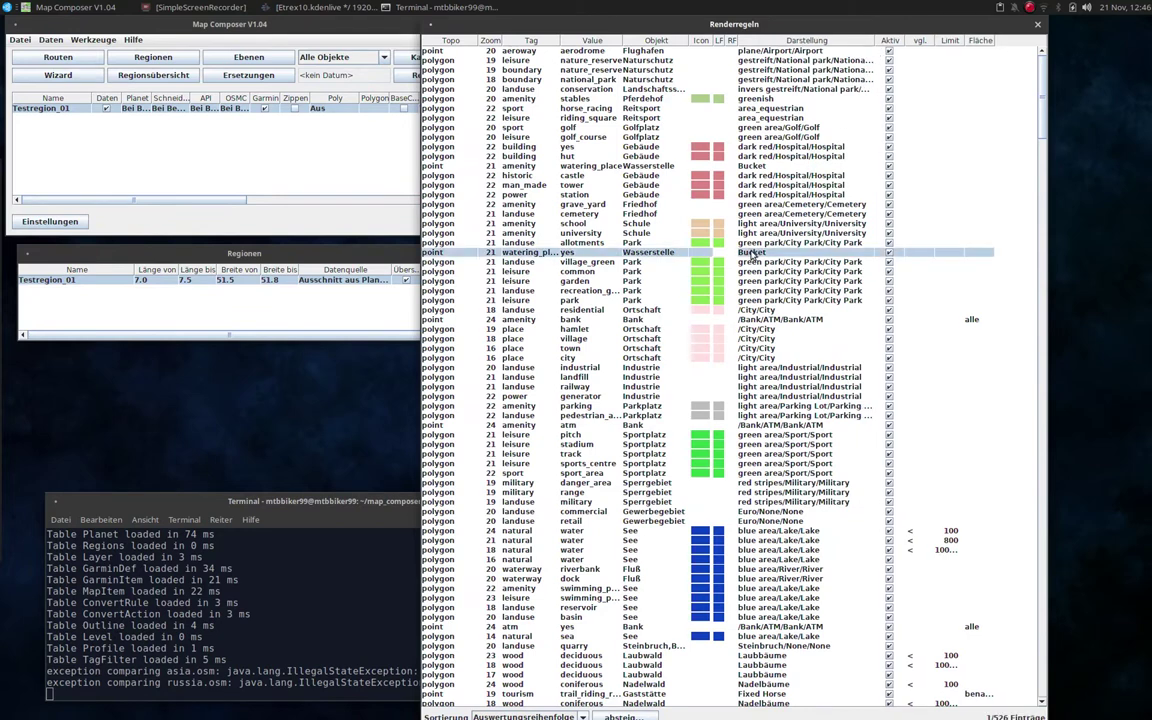
key(ctrl+a)
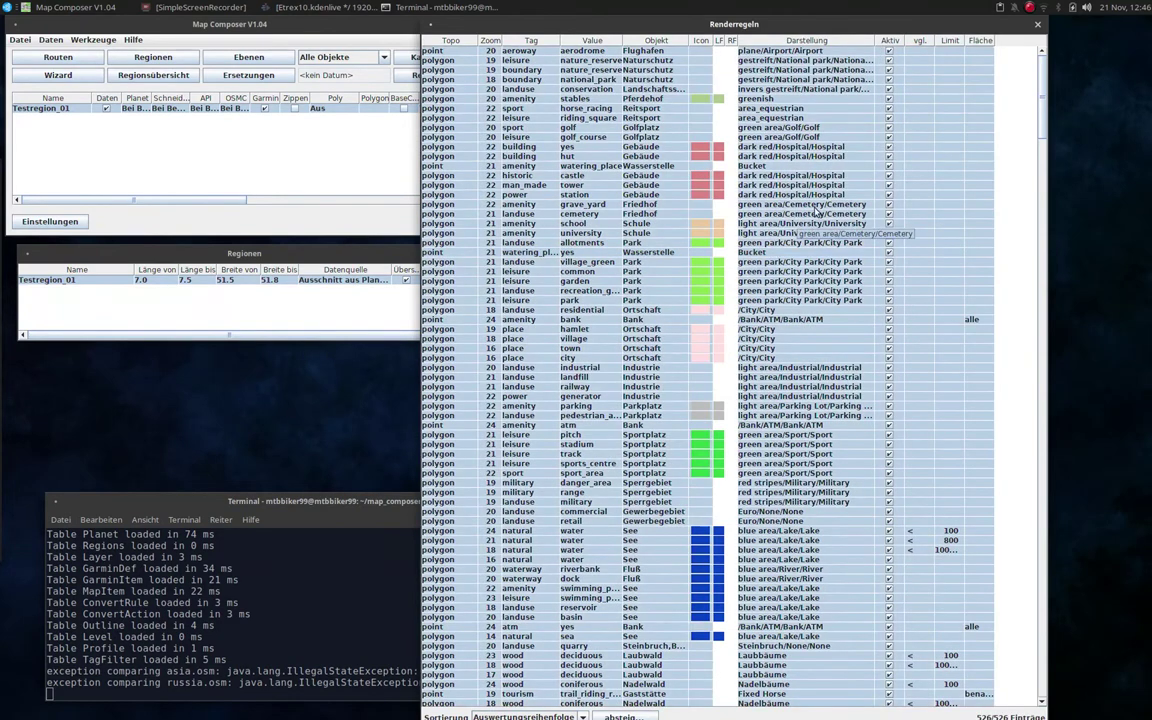
right_click(889, 85)
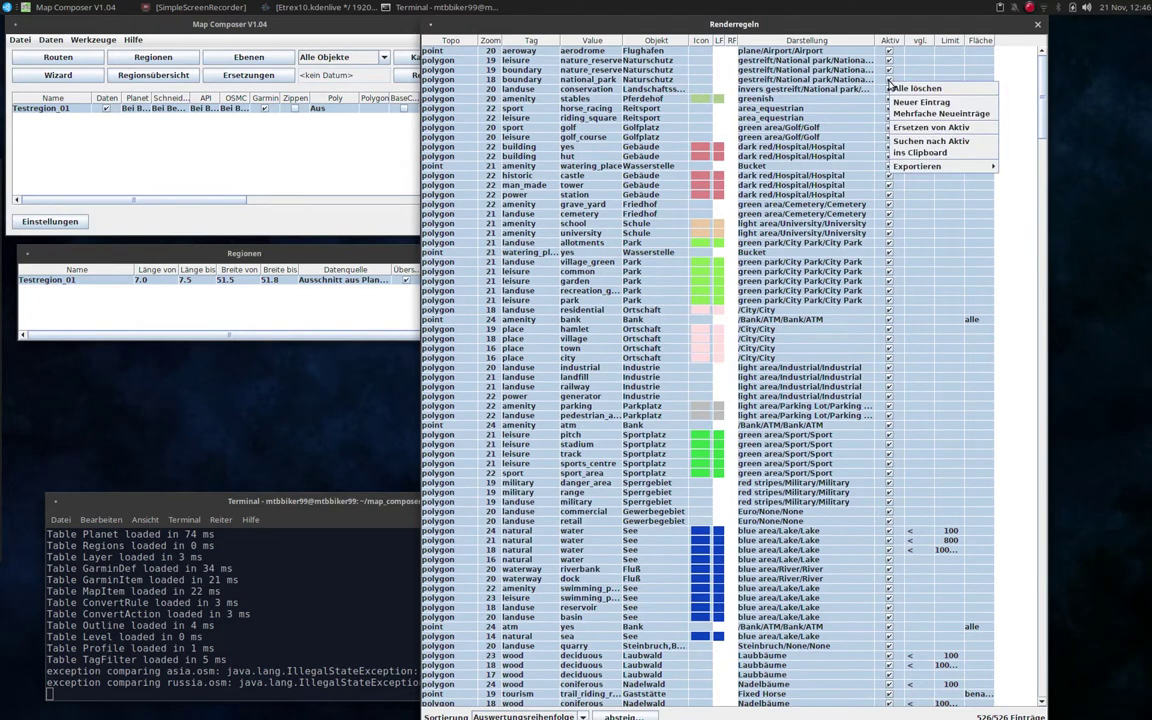
click(937, 129)
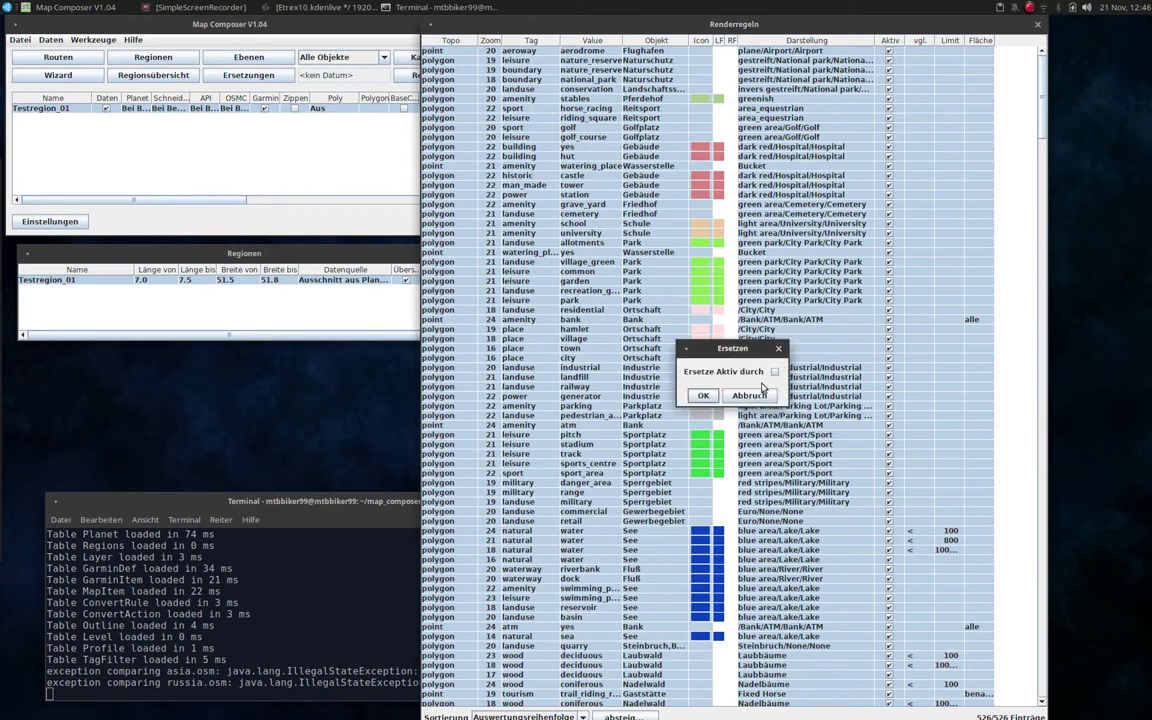
click(705, 396)
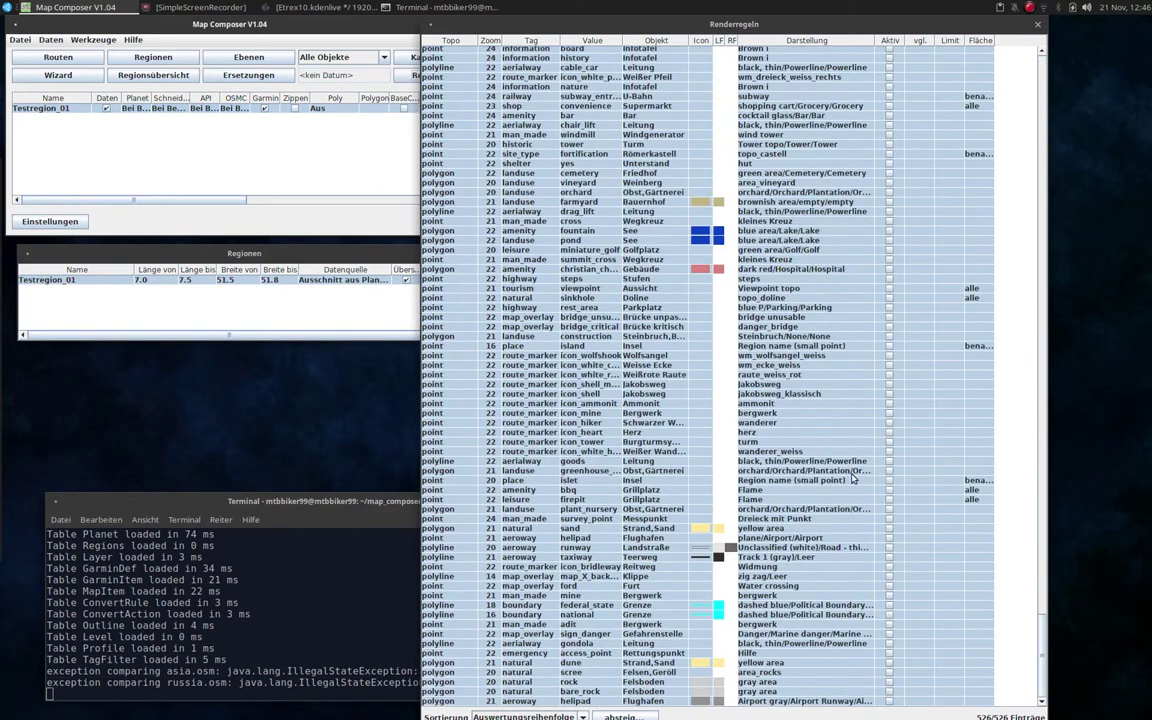
click(1040, 25)
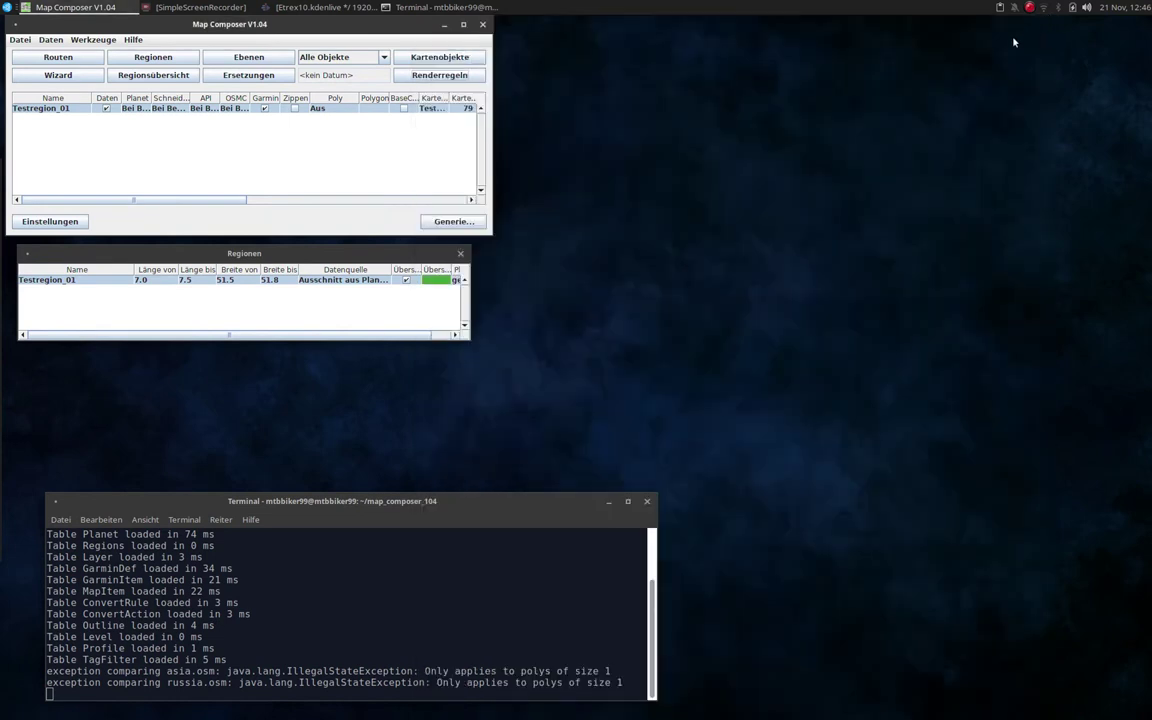
Filter the map objects to Wege and open their render rules.
click(383, 60)
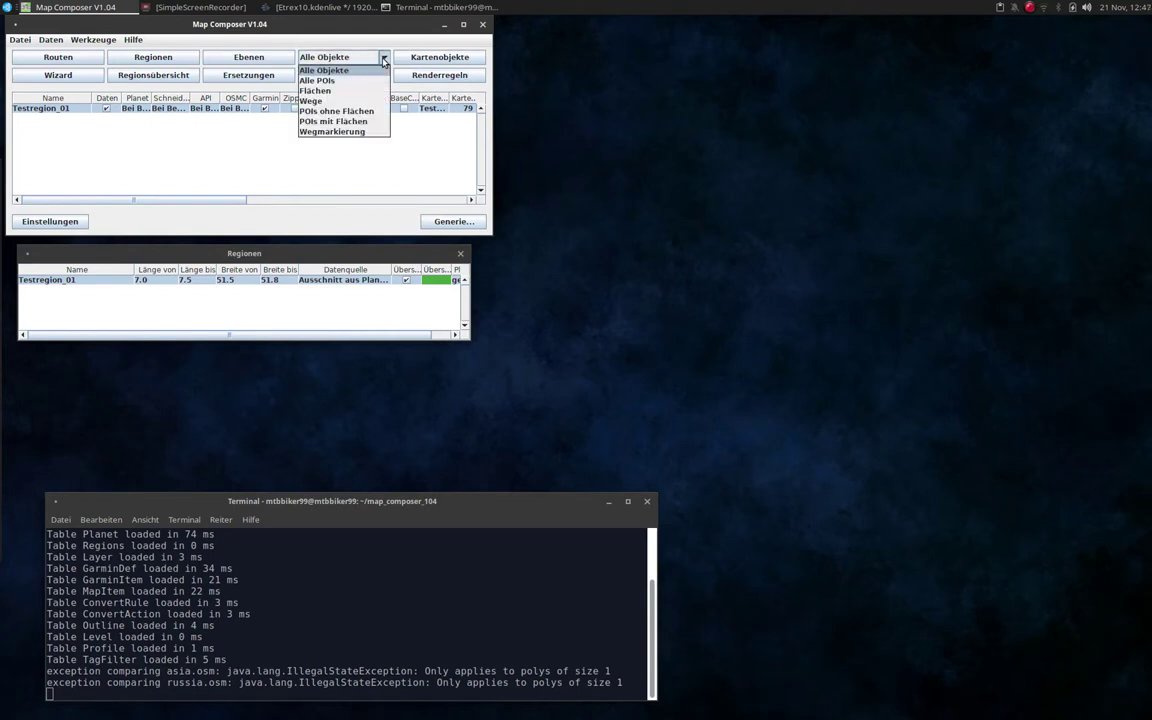
click(346, 101)
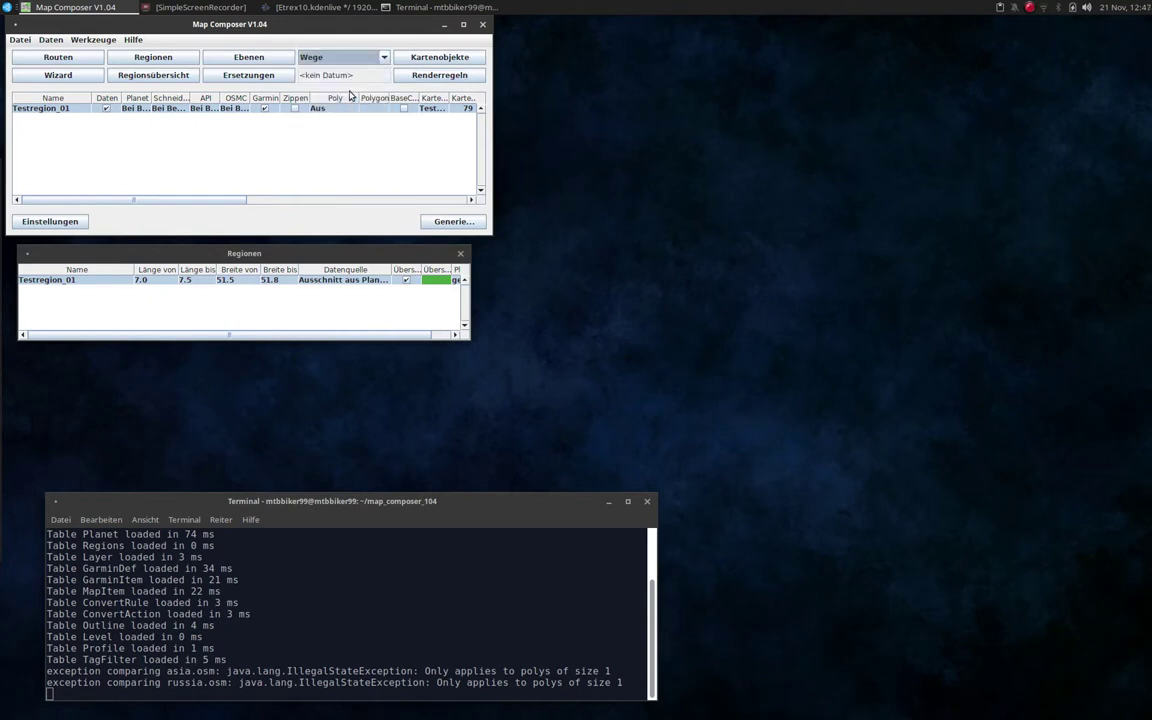
click(452, 78)
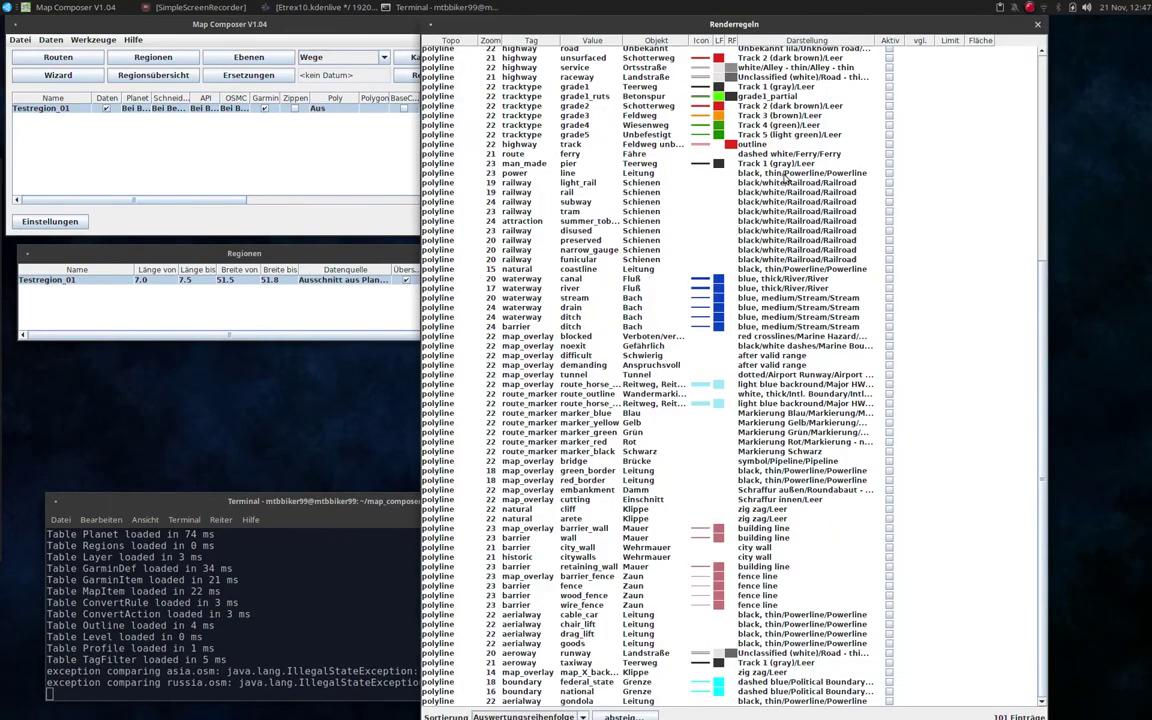
Widen the Darstellung column and look through the contour and motorway rules at the start of the list.
drag(1043, 342, 1060, 70)
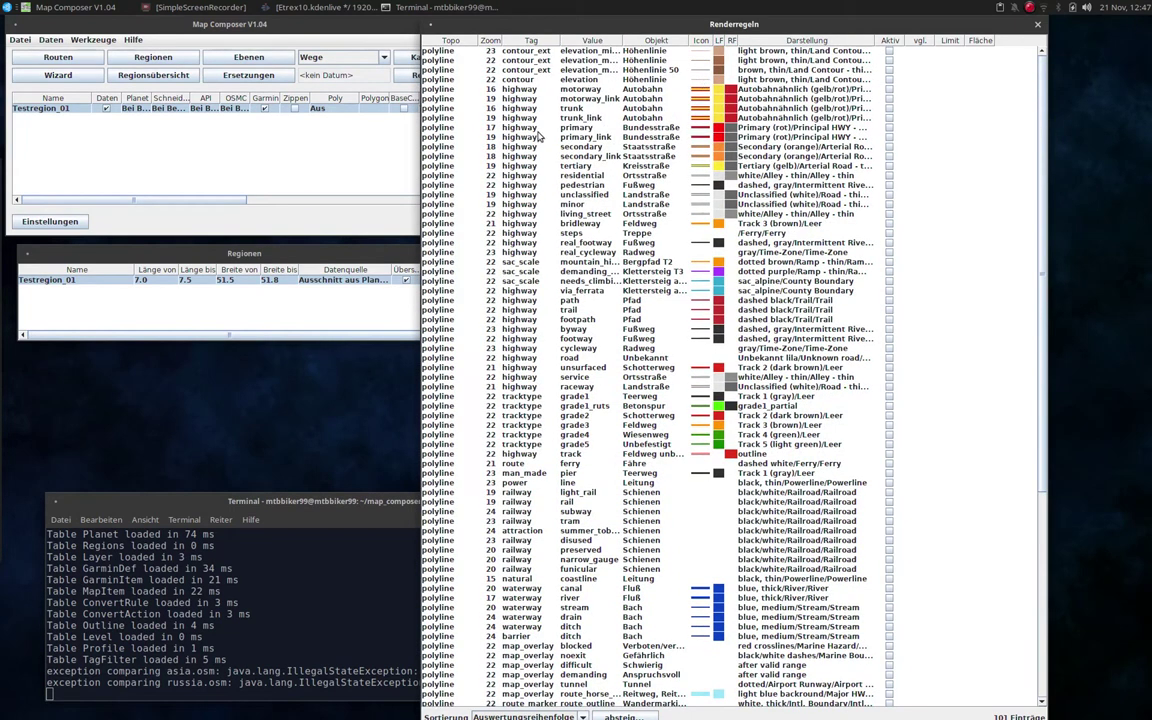
drag(869, 37, 922, 37)
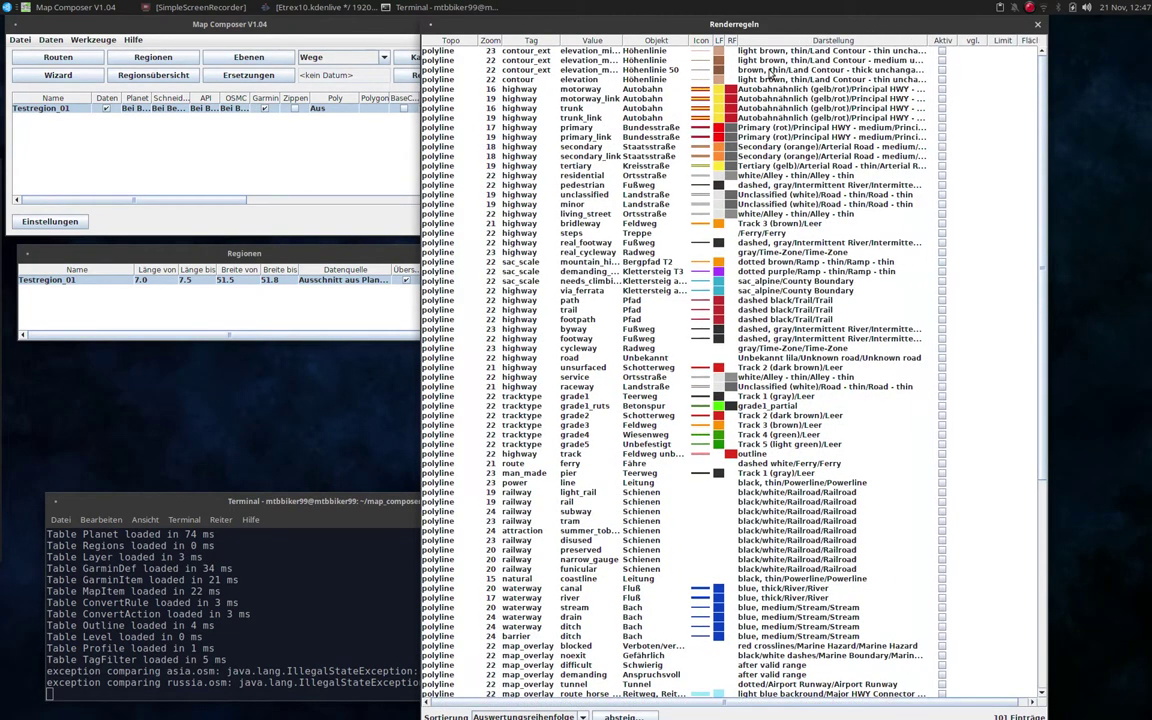
click(631, 60)
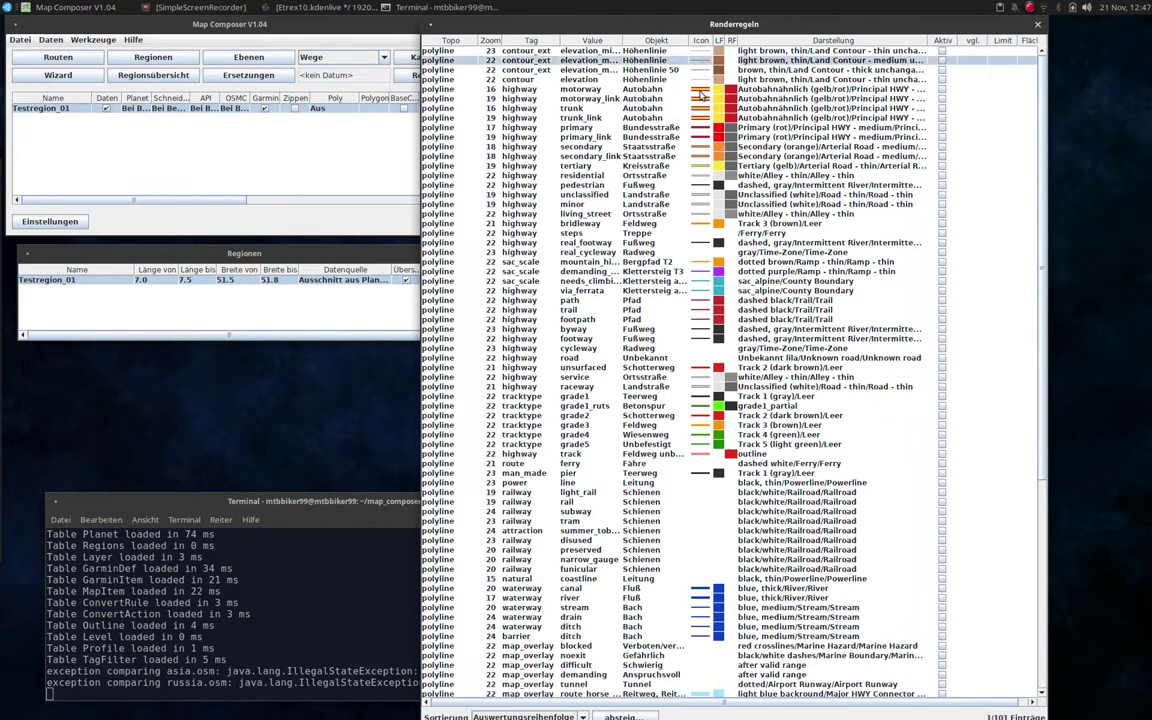
click(704, 100)
click(704, 108)
click(704, 117)
Activate all rules from highway primary through highway track at once by replacing their Aktiv value with checked.
click(703, 128)
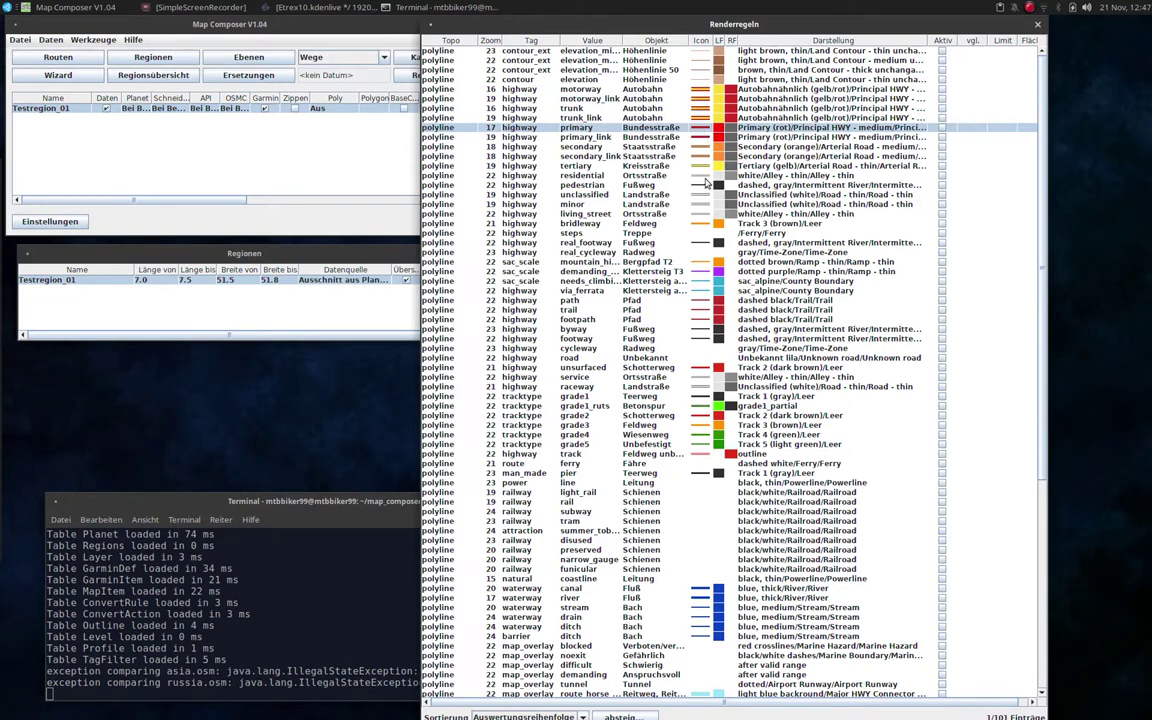
shift+click(715, 451)
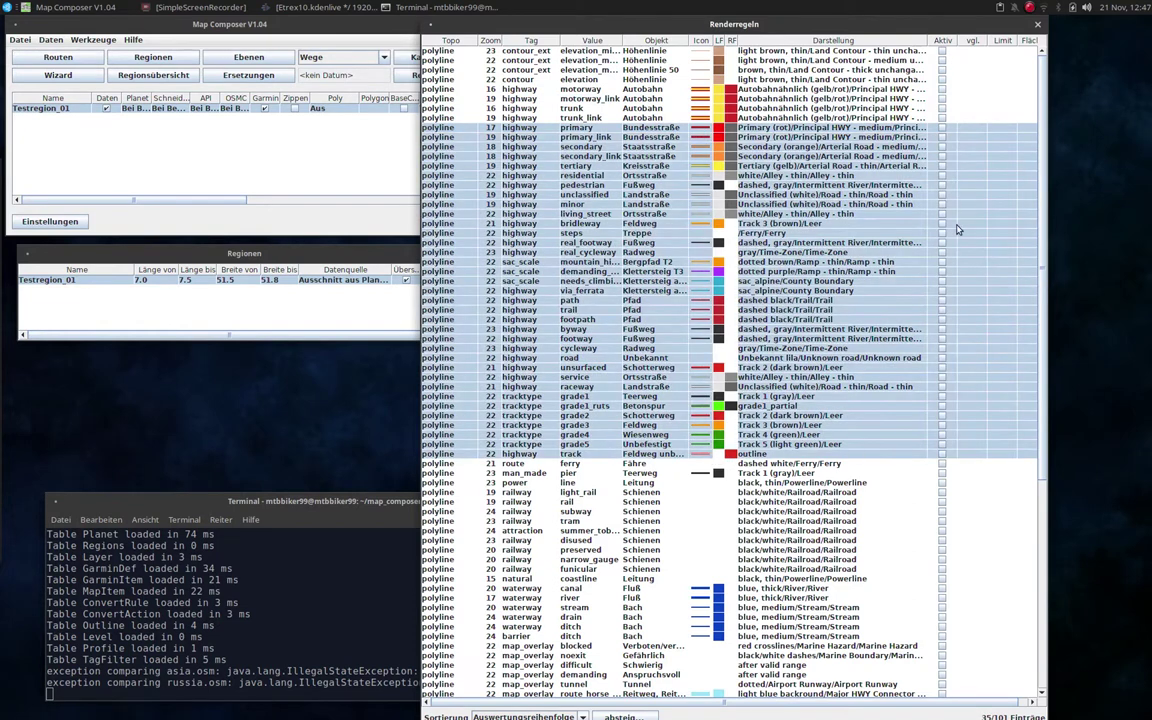
right_click(942, 160)
mouse_move(1016, 255)
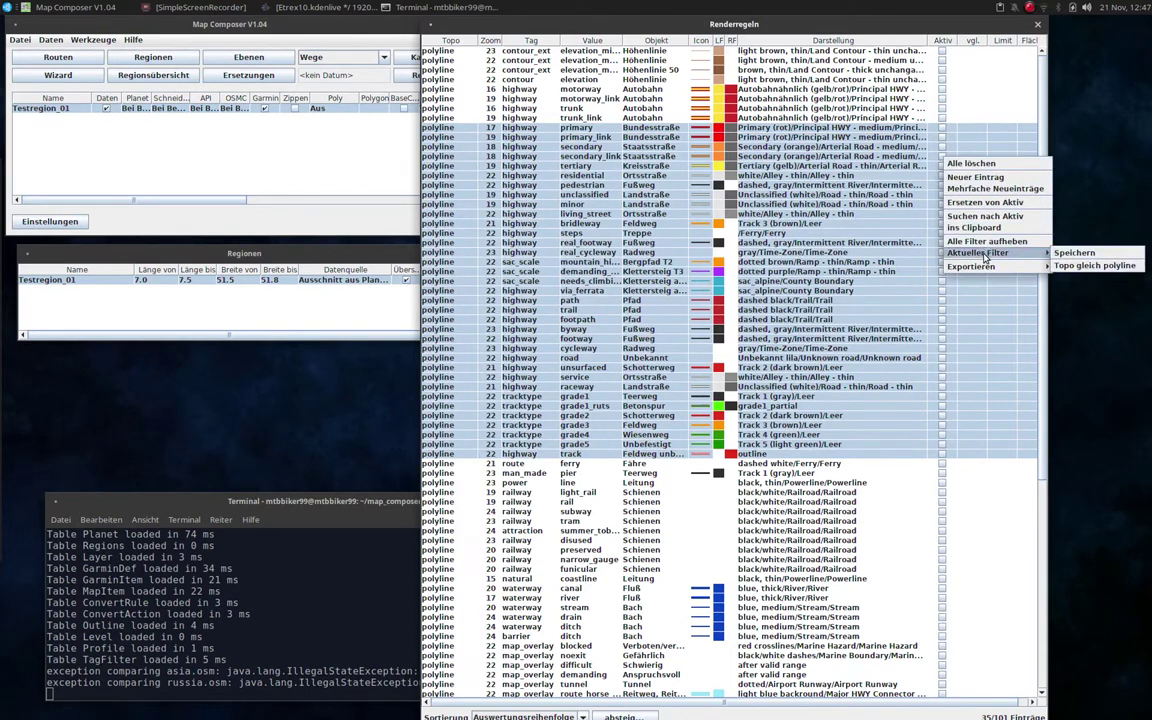
click(981, 203)
click(776, 371)
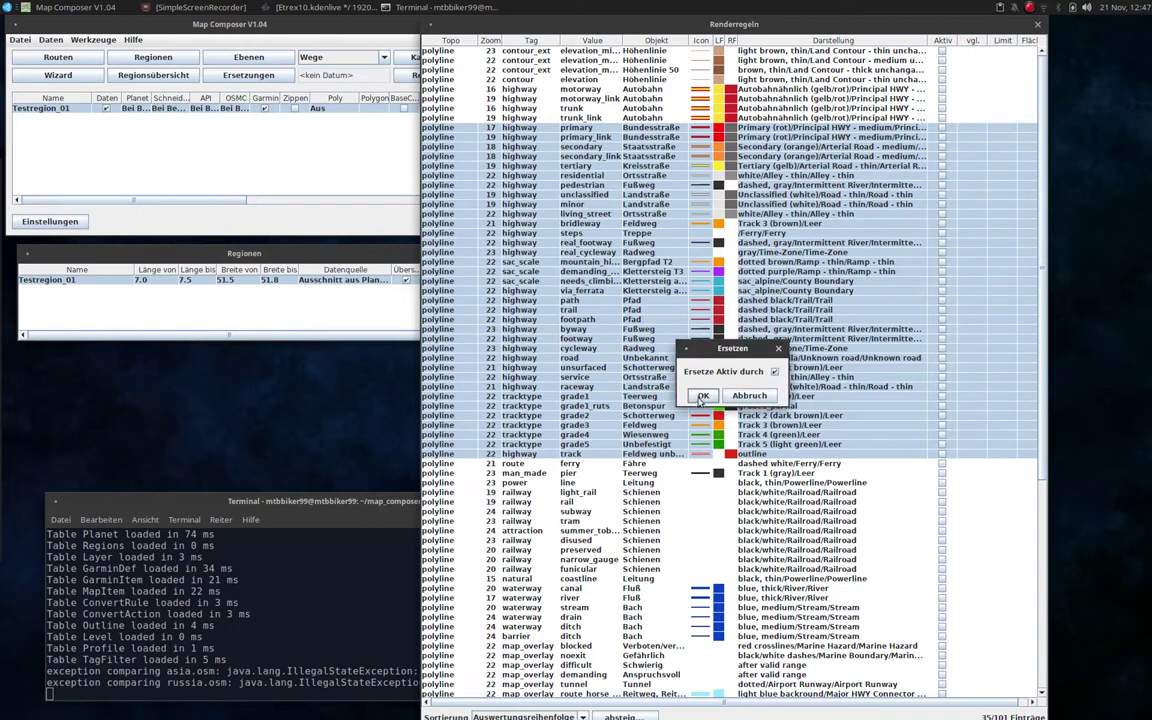
click(703, 395)
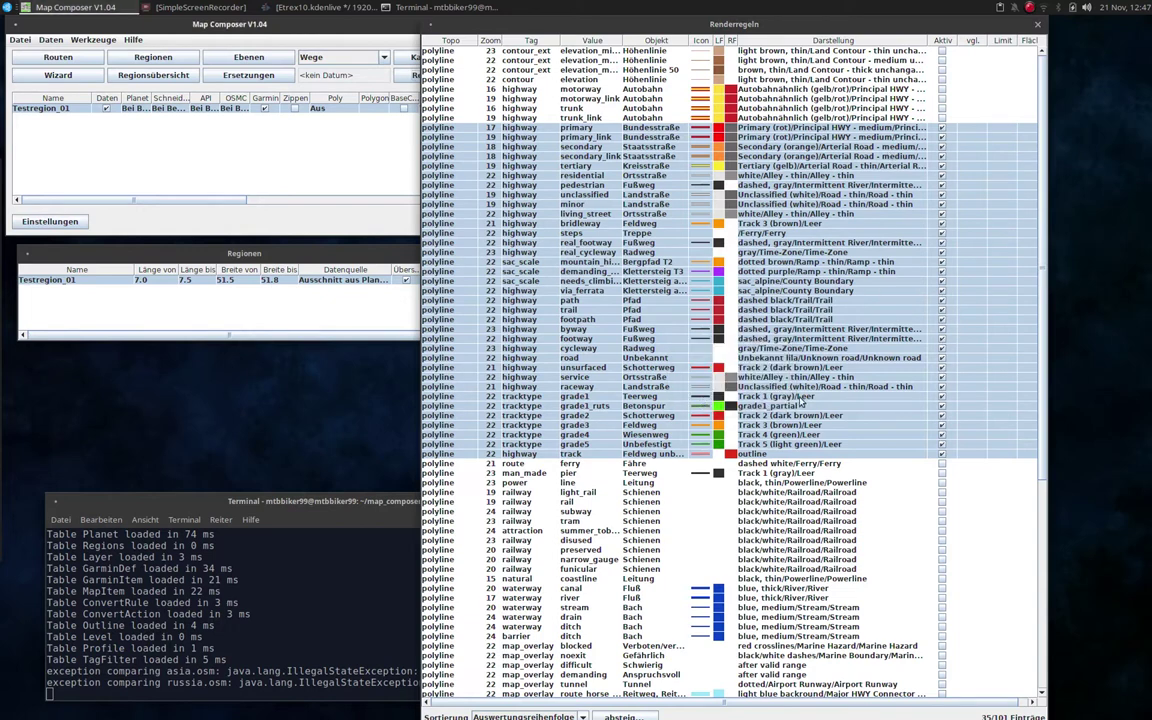
Edit the man_made pier rule and set it to Aktiv.
click(759, 473)
right_click(759, 474)
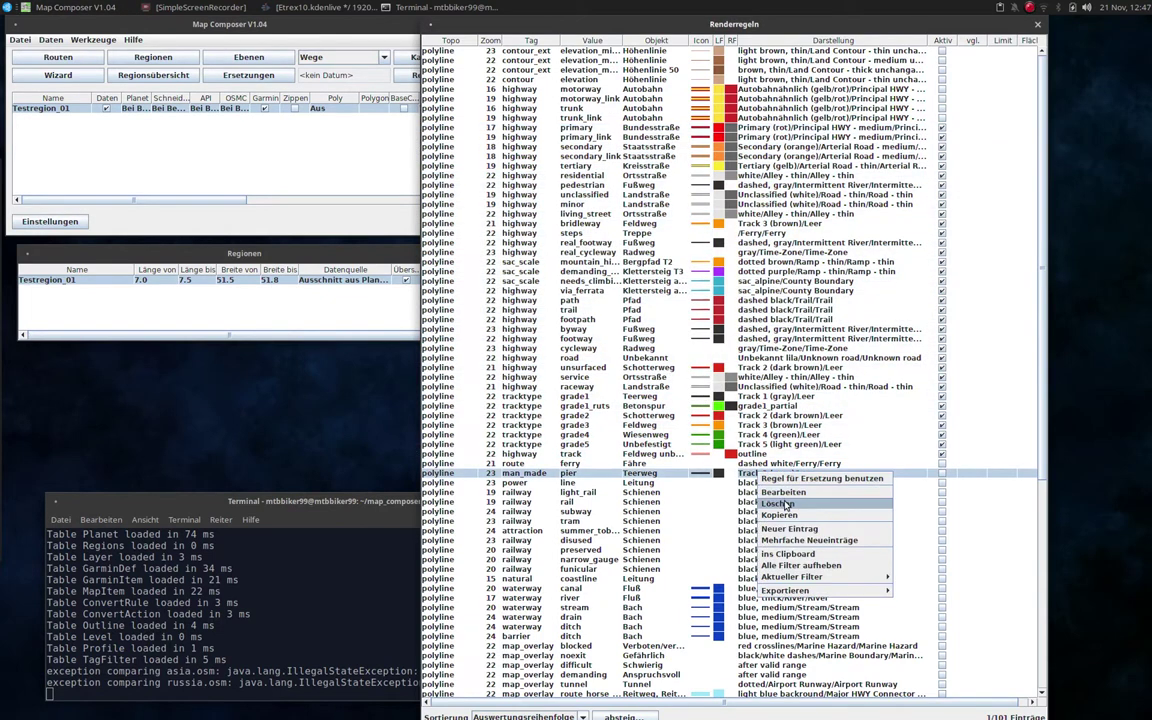
click(783, 492)
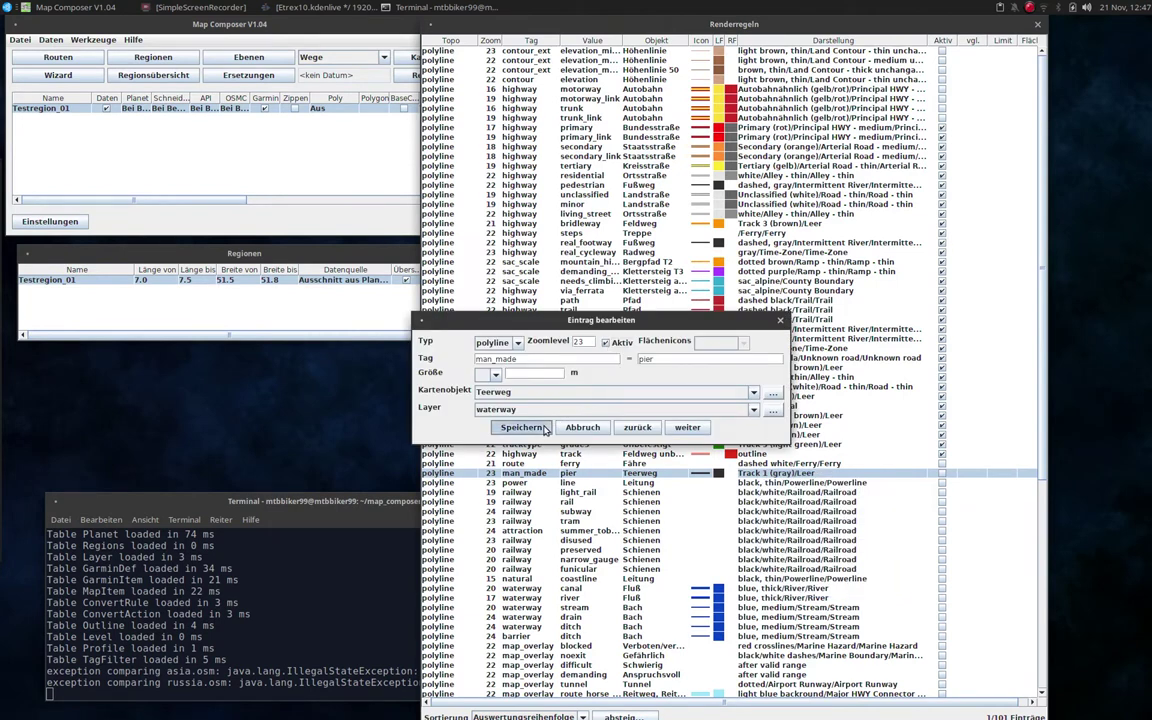
key(Escape)
Edit the aeroway runway rule, set it to Aktiv and save it.
scroll(775, 480, down, 10)
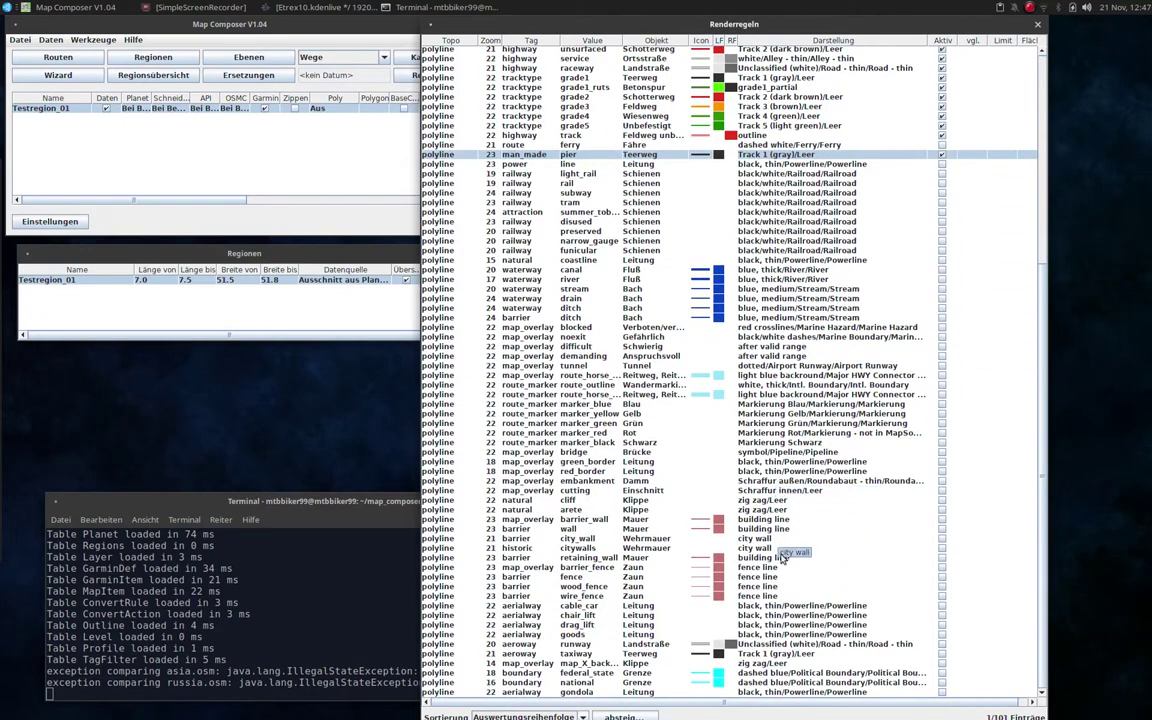
click(757, 645)
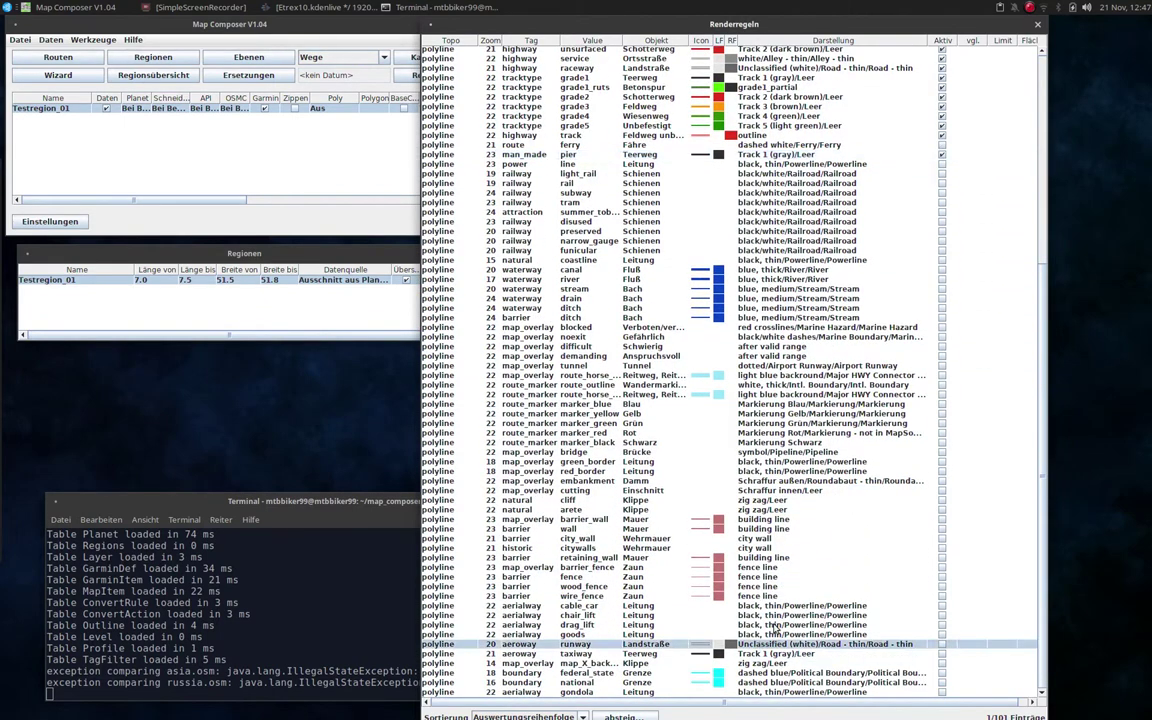
right_click(780, 648)
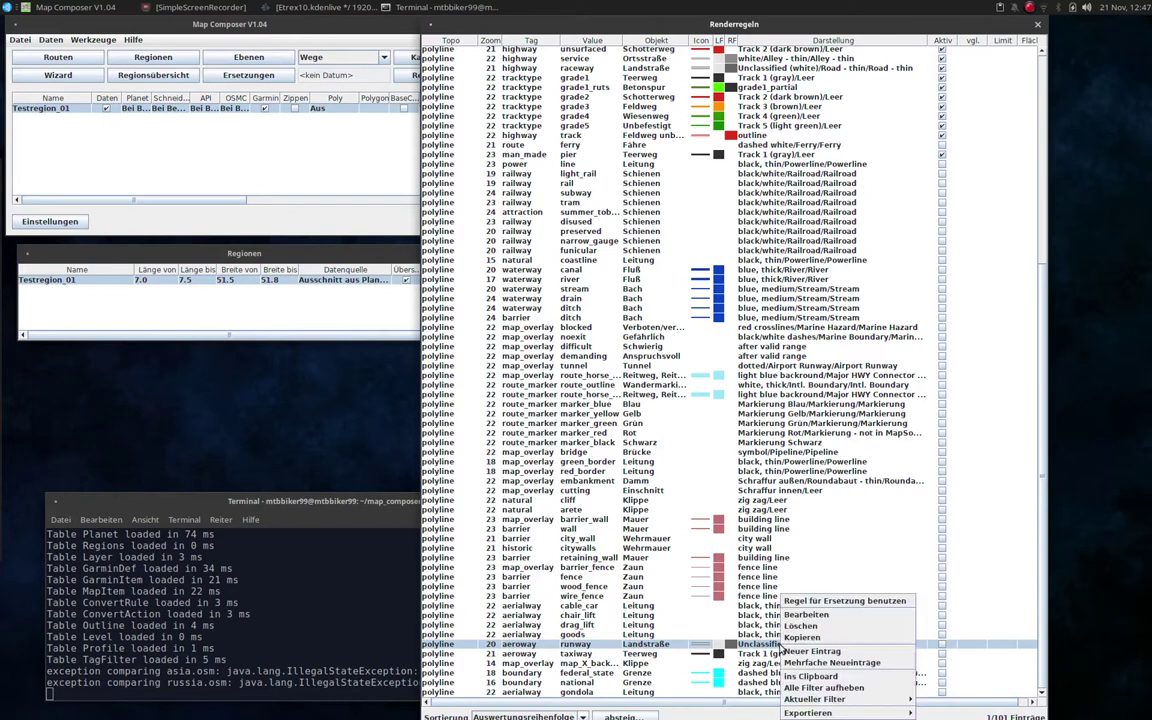
click(746, 557)
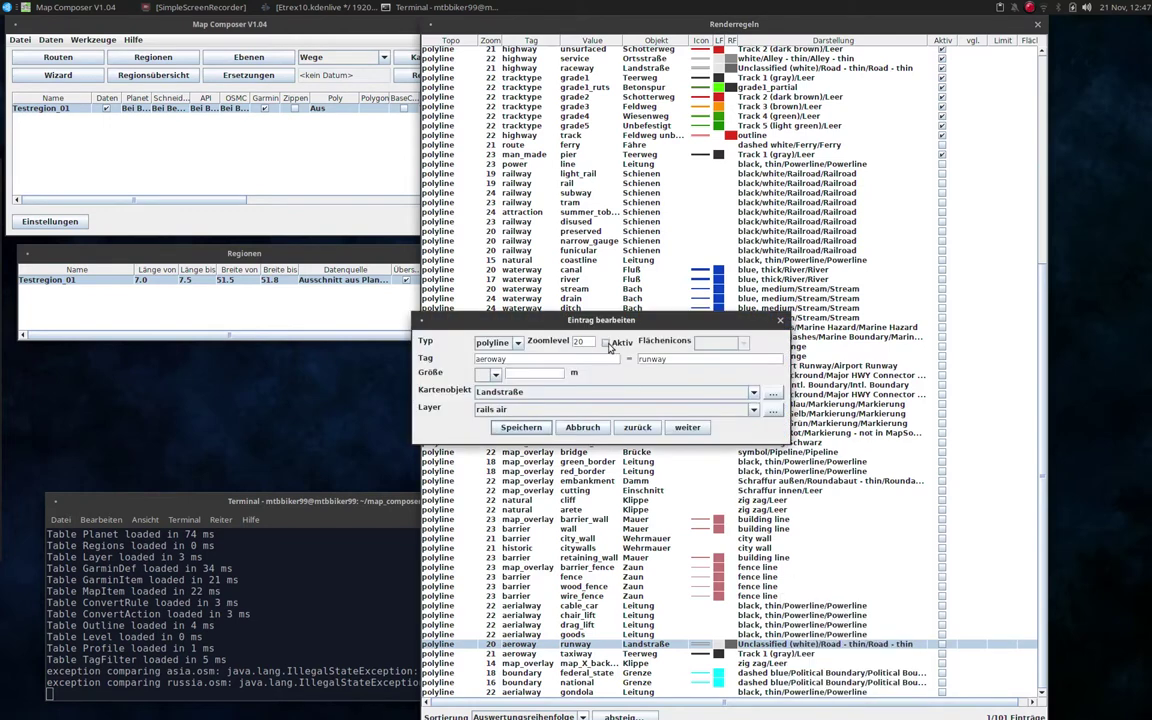
click(521, 427)
Edit the aeroway taxiway rule, set it to Aktiv and save it.
click(799, 655)
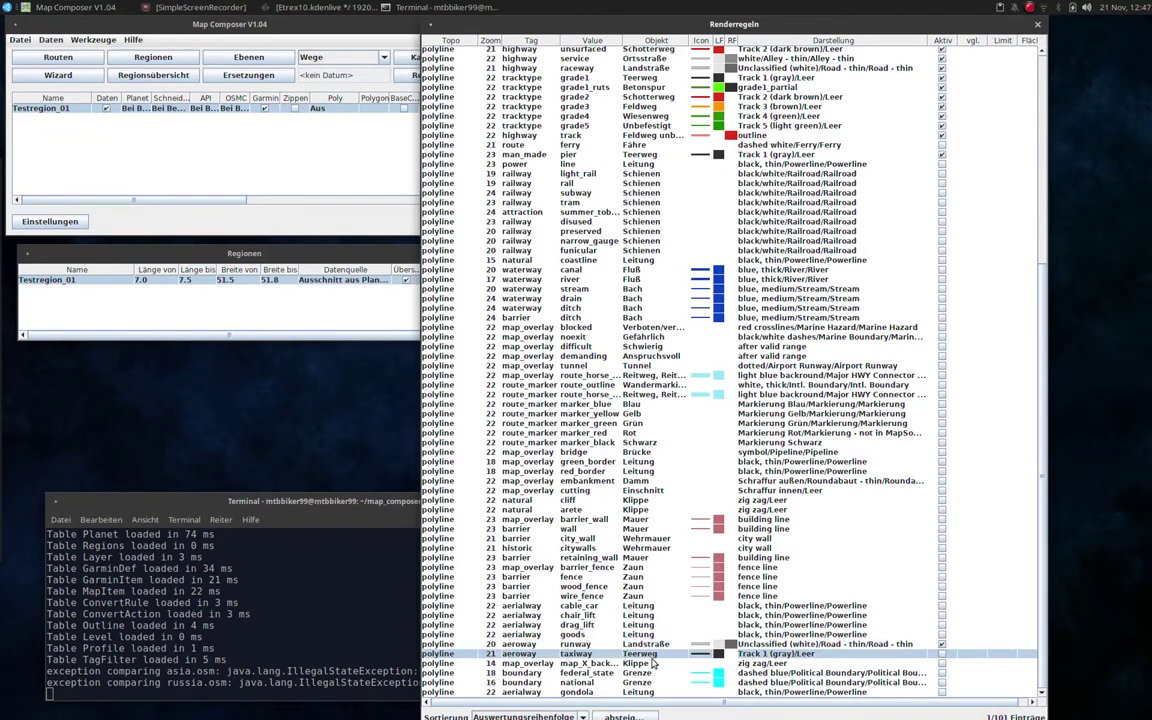
right_click(682, 655)
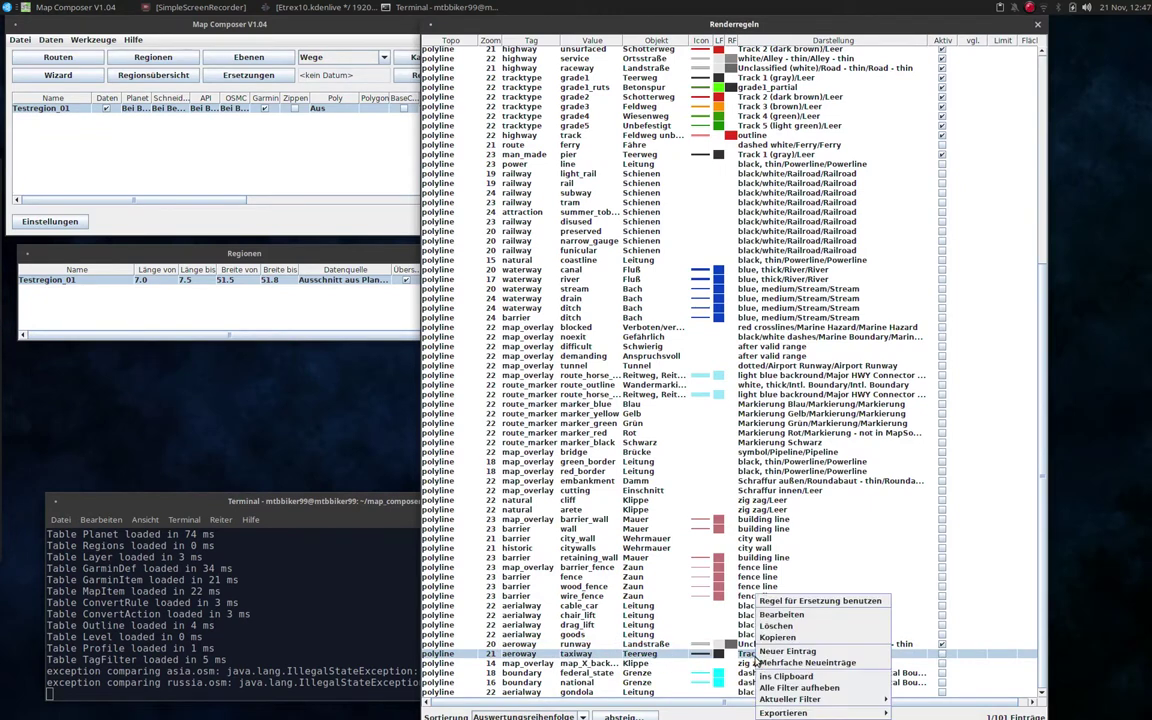
click(718, 557)
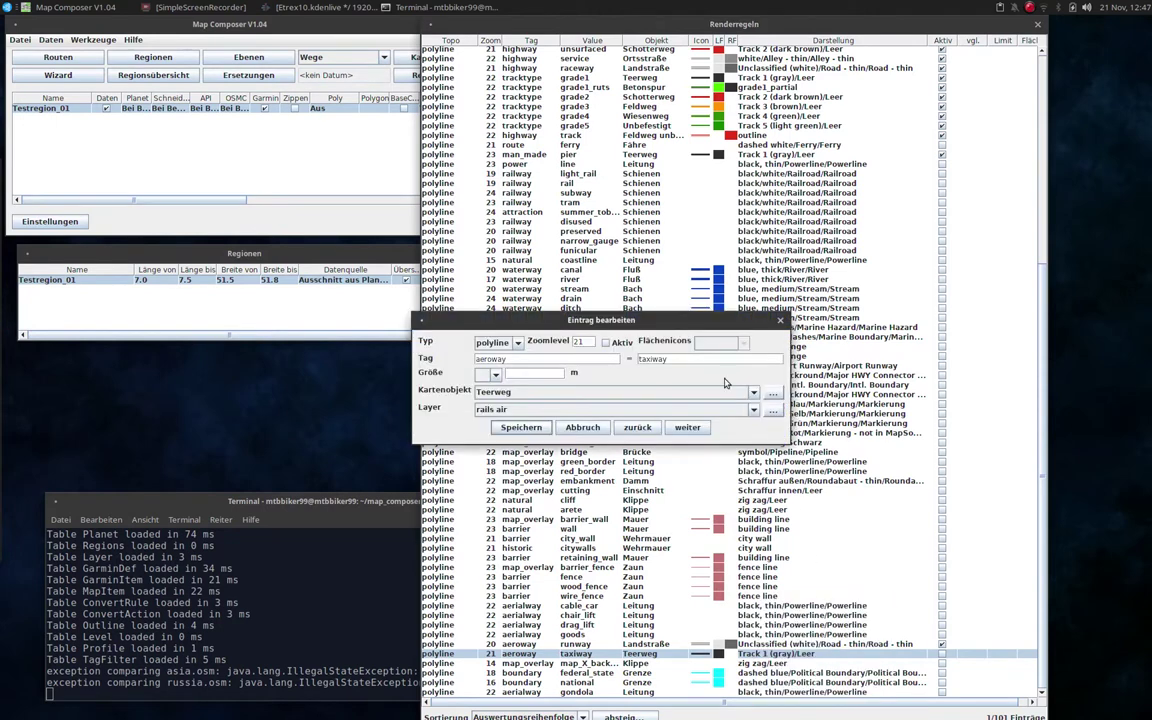
click(605, 342)
click(531, 429)
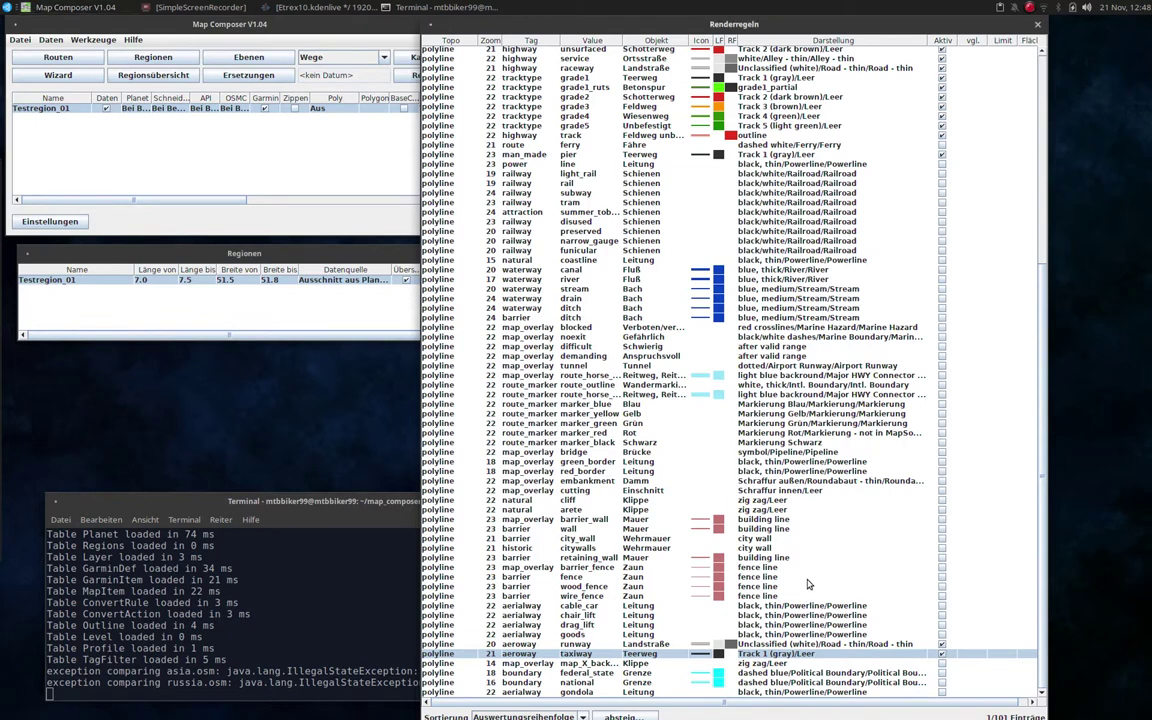
Review the whole Wege rule list, checking active states and the zoom levels of the highway and tracktype rules.
click(790, 664)
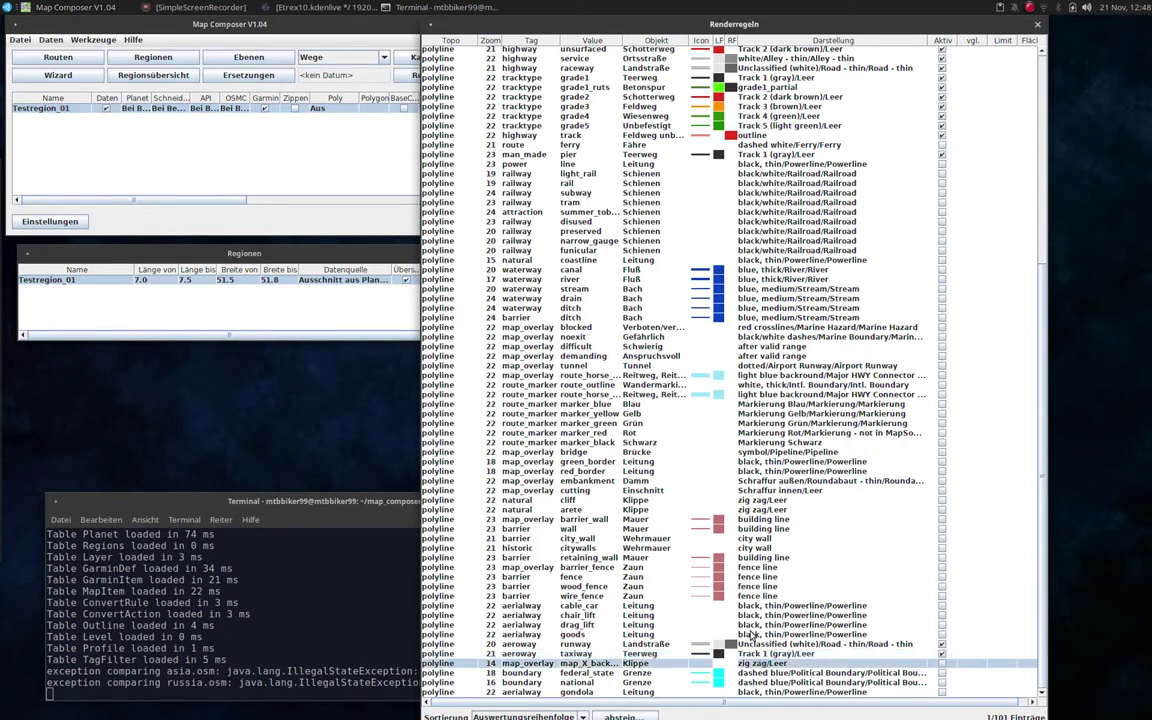
scroll(774, 344, up, 10)
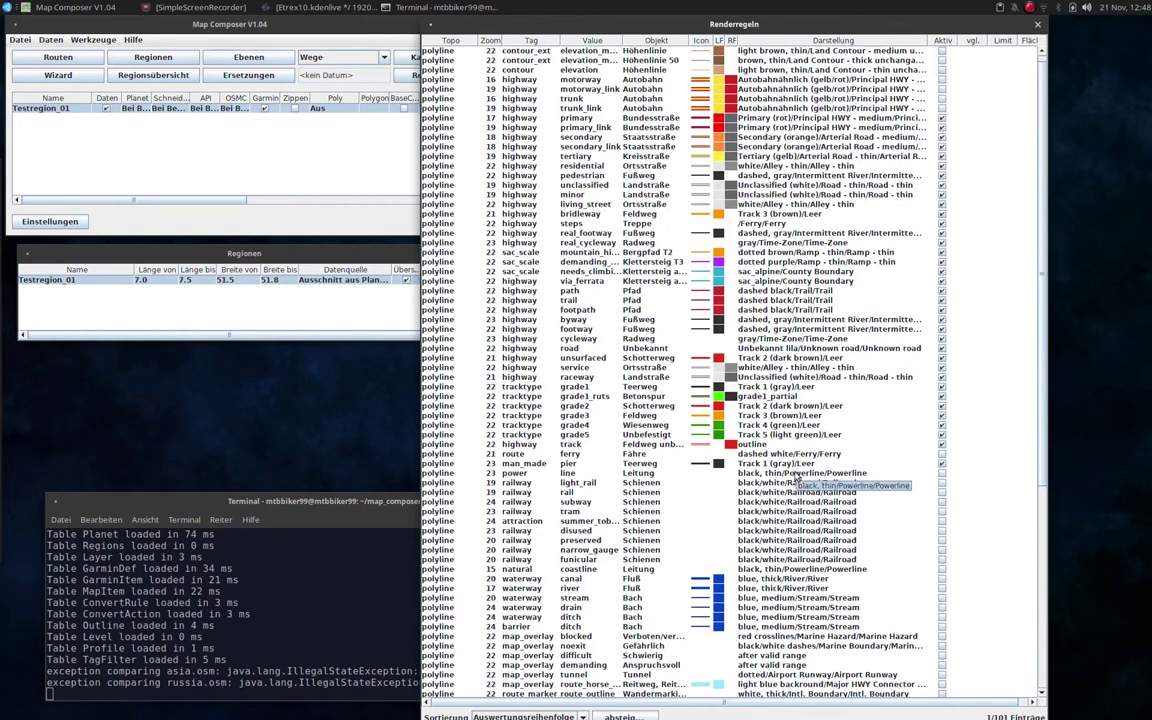
scroll(798, 462, down, 10)
scroll(795, 484, up, 7)
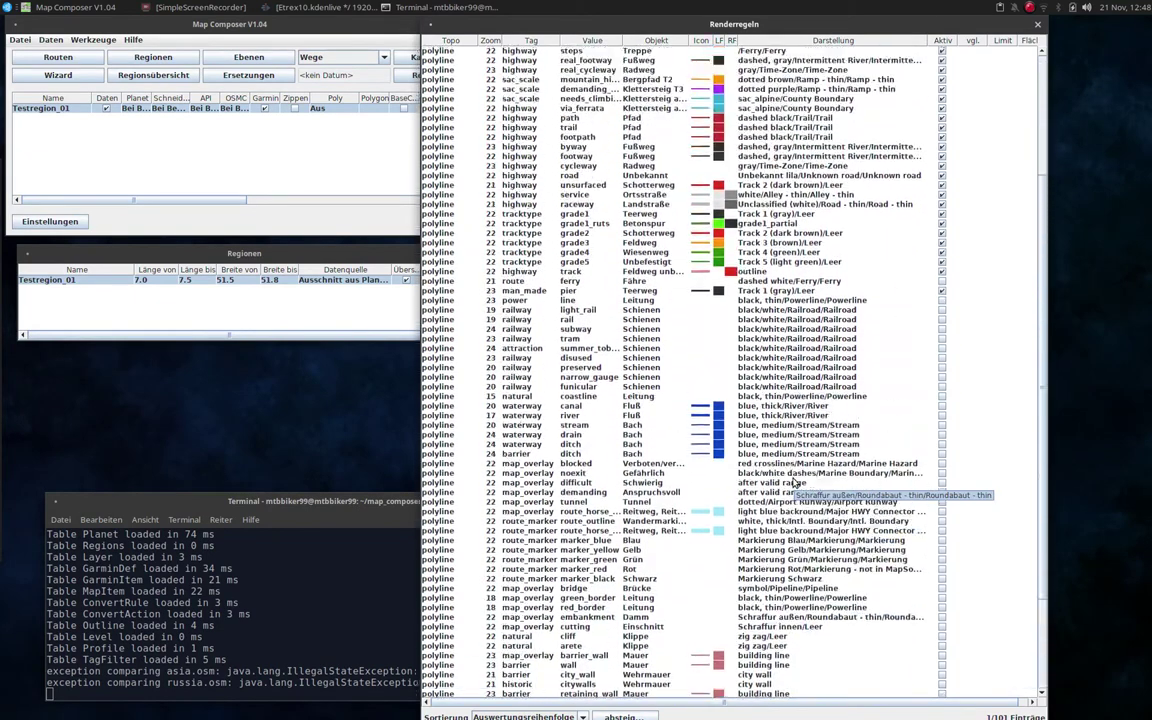
scroll(795, 484, down, 6)
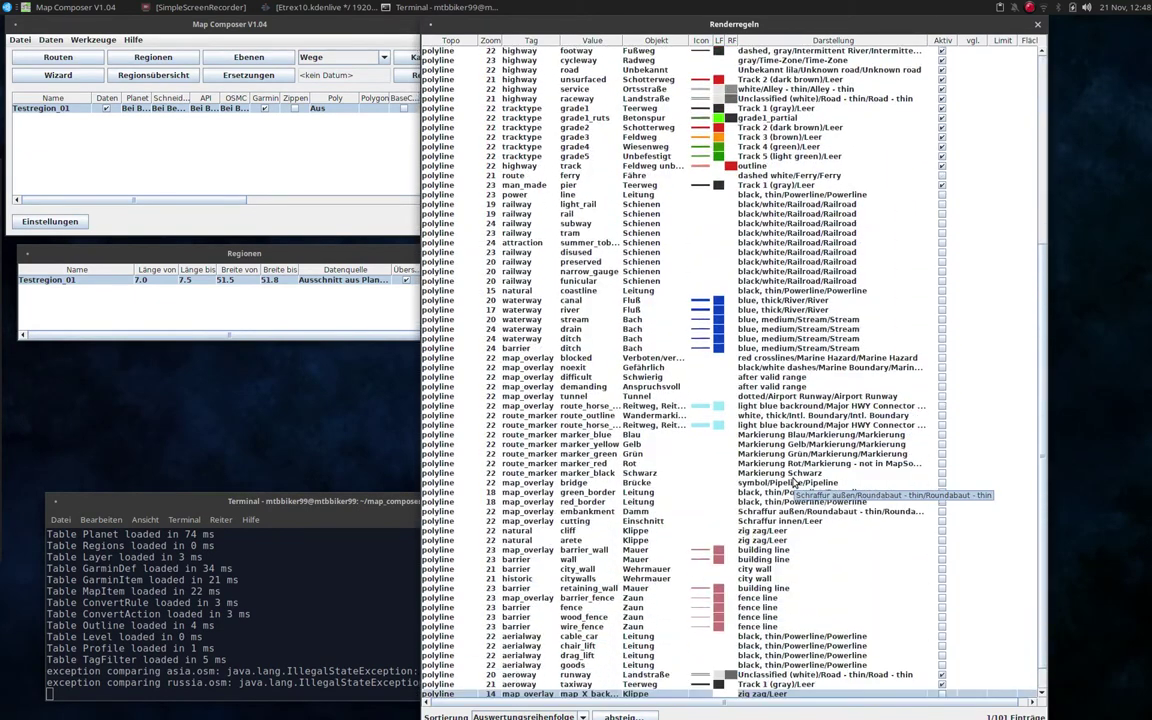
scroll(795, 484, up, 10)
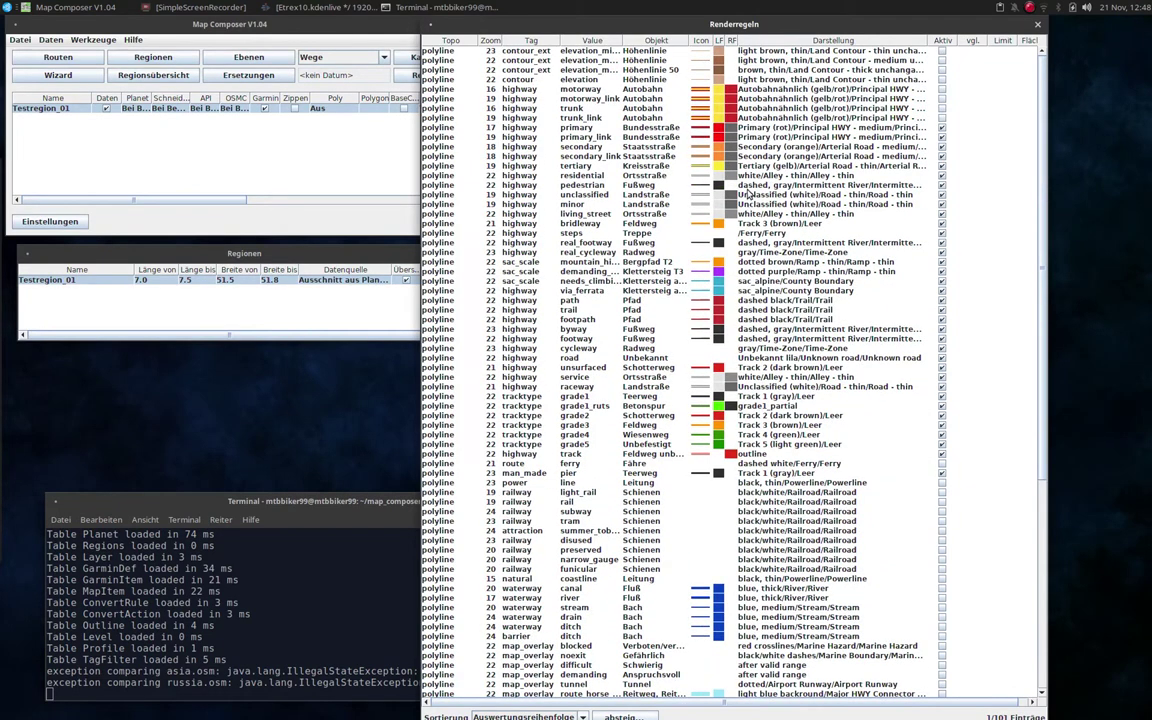
click(525, 90)
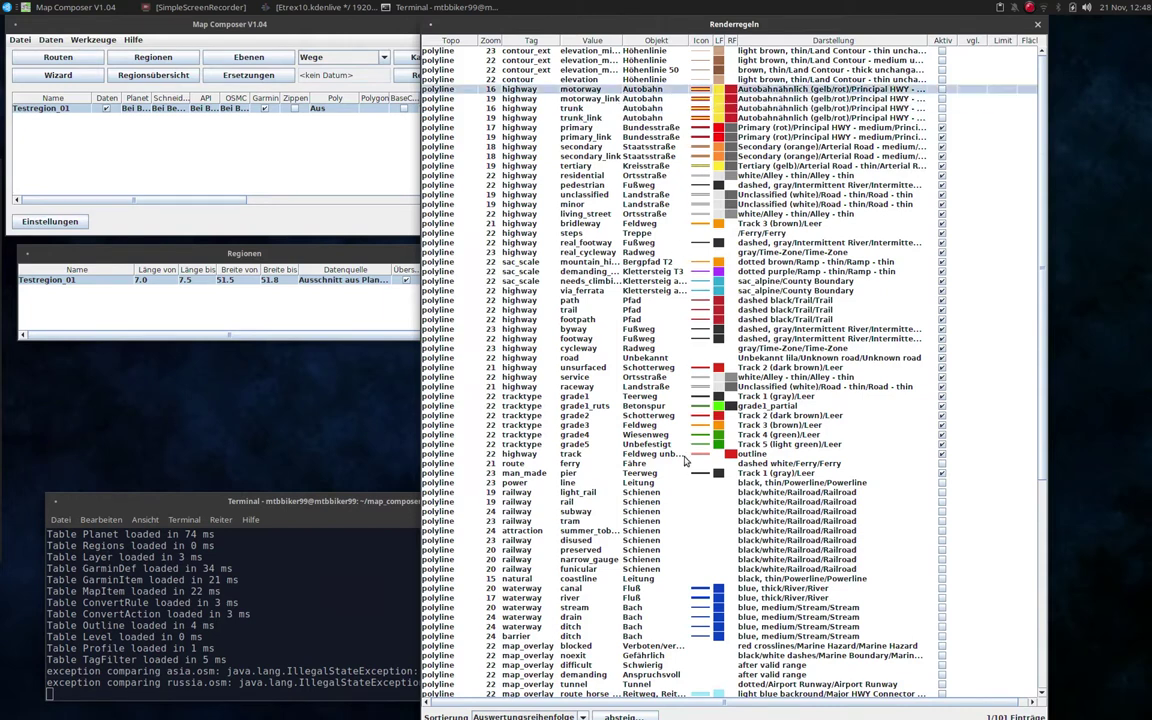
shift+click(687, 456)
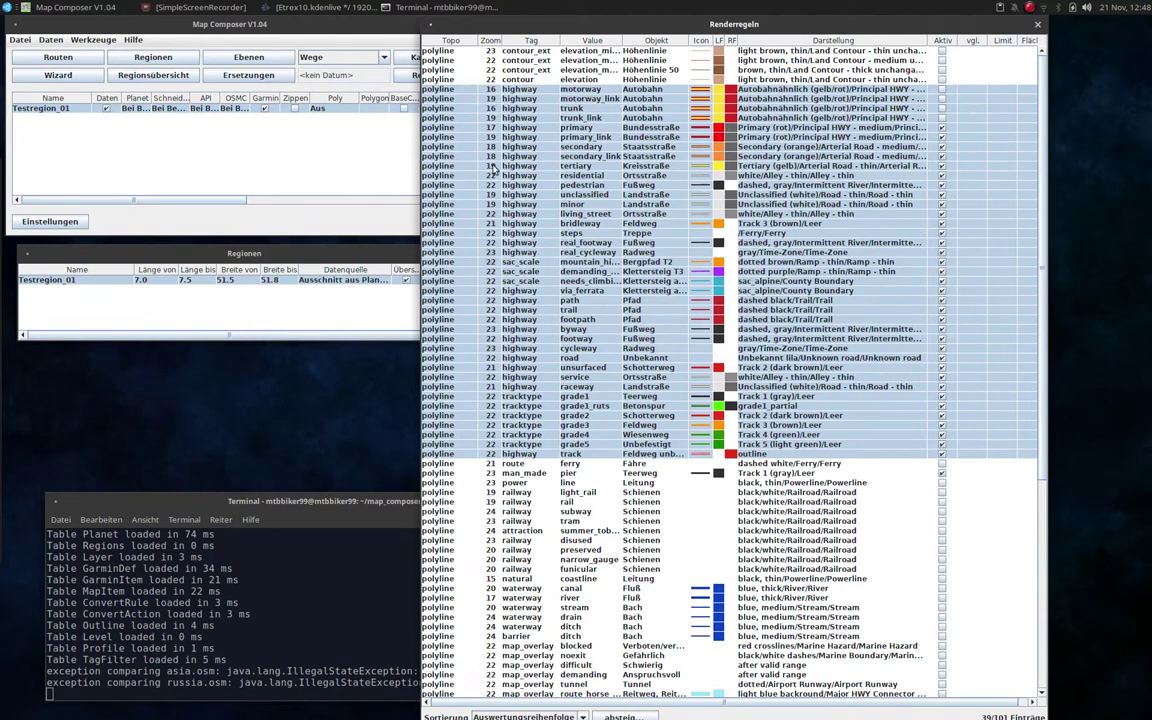
Set the Zoomlevel of the highway primary and primary_link rules to 24.
click(445, 127)
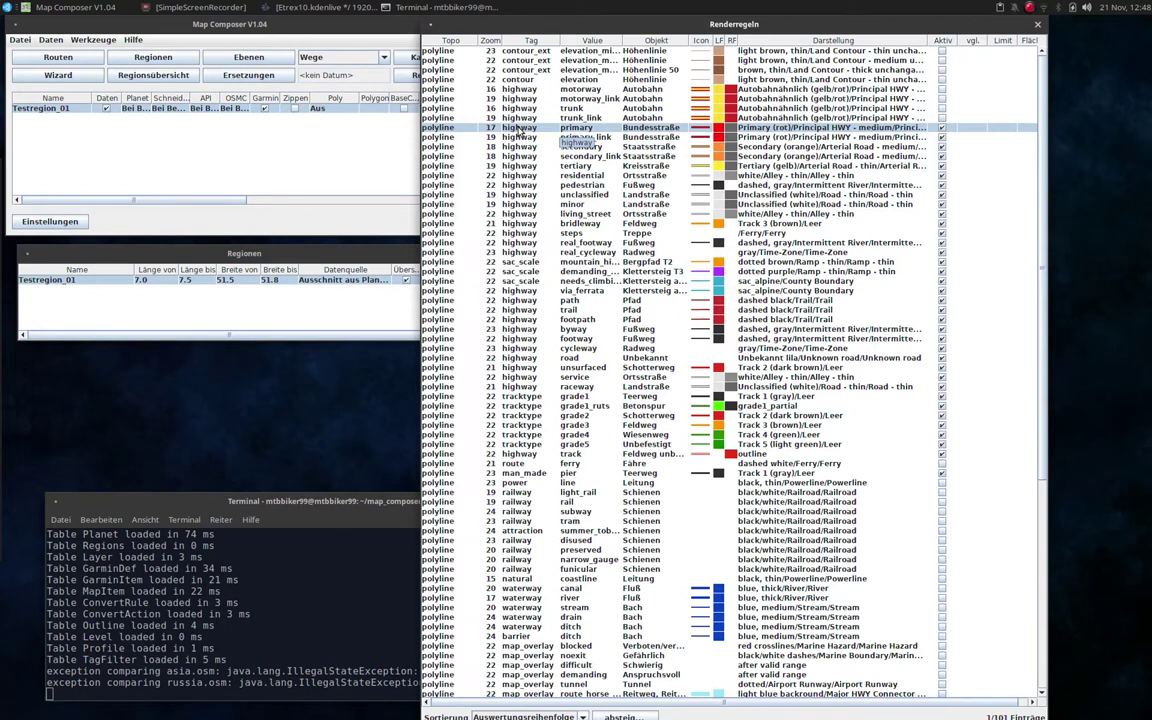
double_click(519, 131)
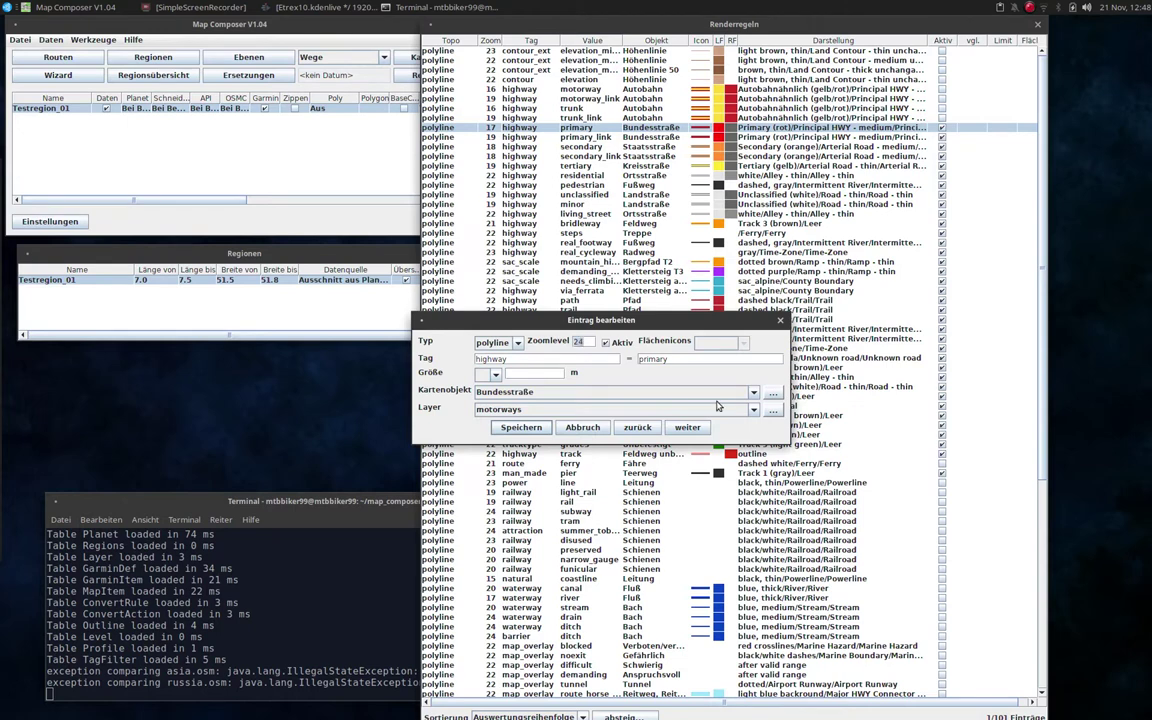
click(687, 427)
double_click(579, 341)
text(24)
click(684, 430)
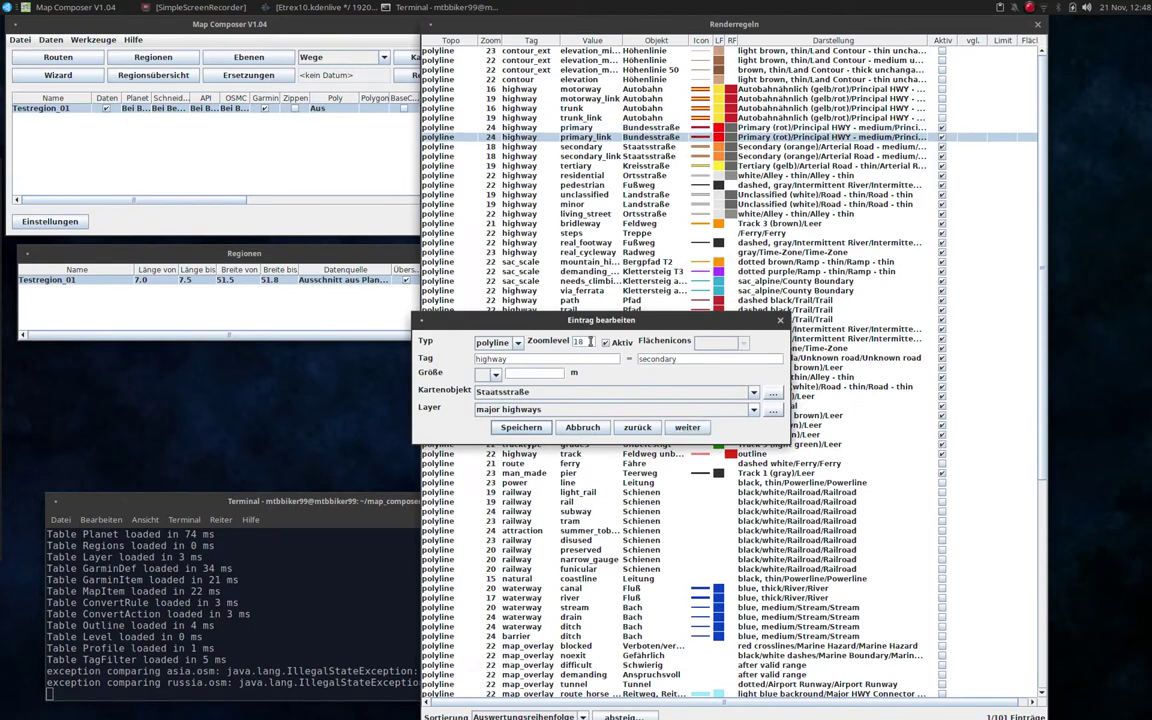
Set the Zoomlevel of the highway secondary, secondary_link and tertiary rules to 24.
click(687, 427)
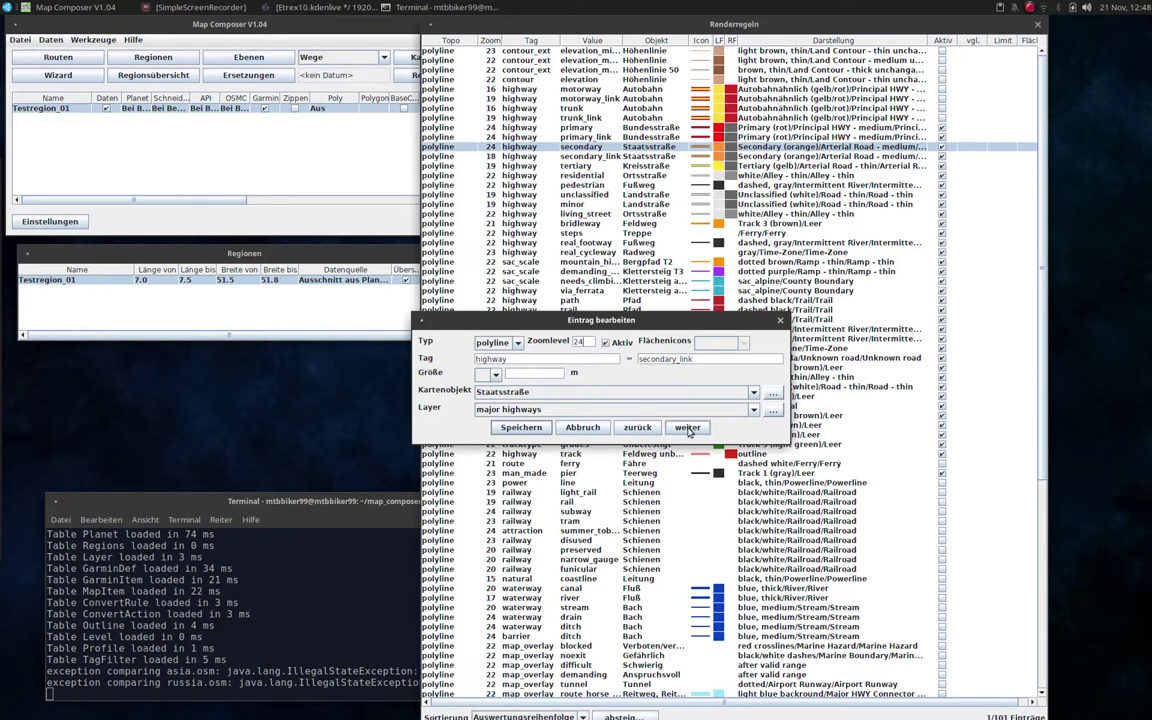
text(24)
key(Return)
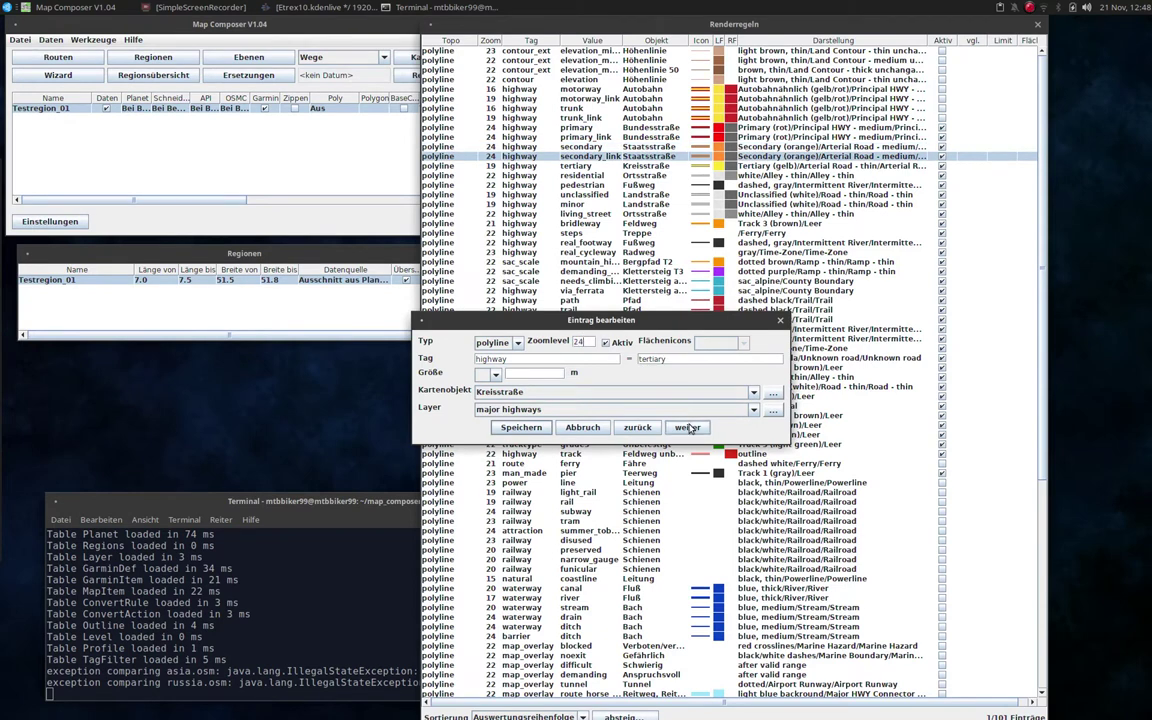
click(686, 428)
Set the Zoomlevel of the highway residential and pedestrian rules to 24.
text(24)
key(Return)
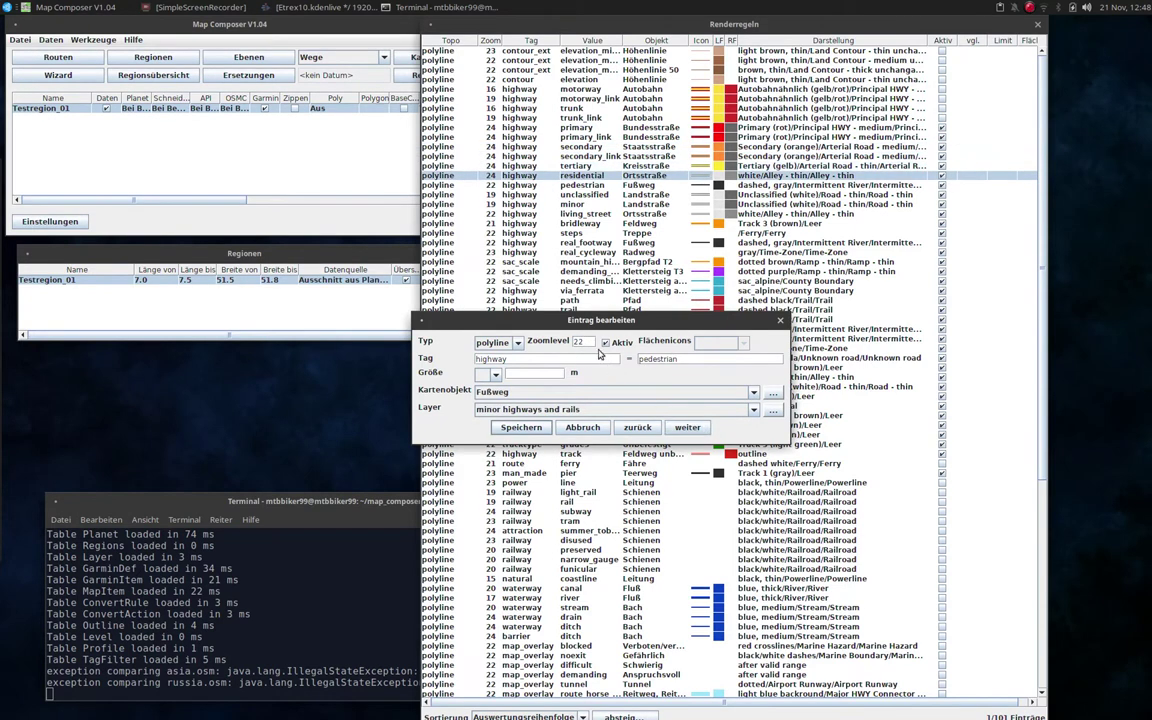
text(24)
key(Return)
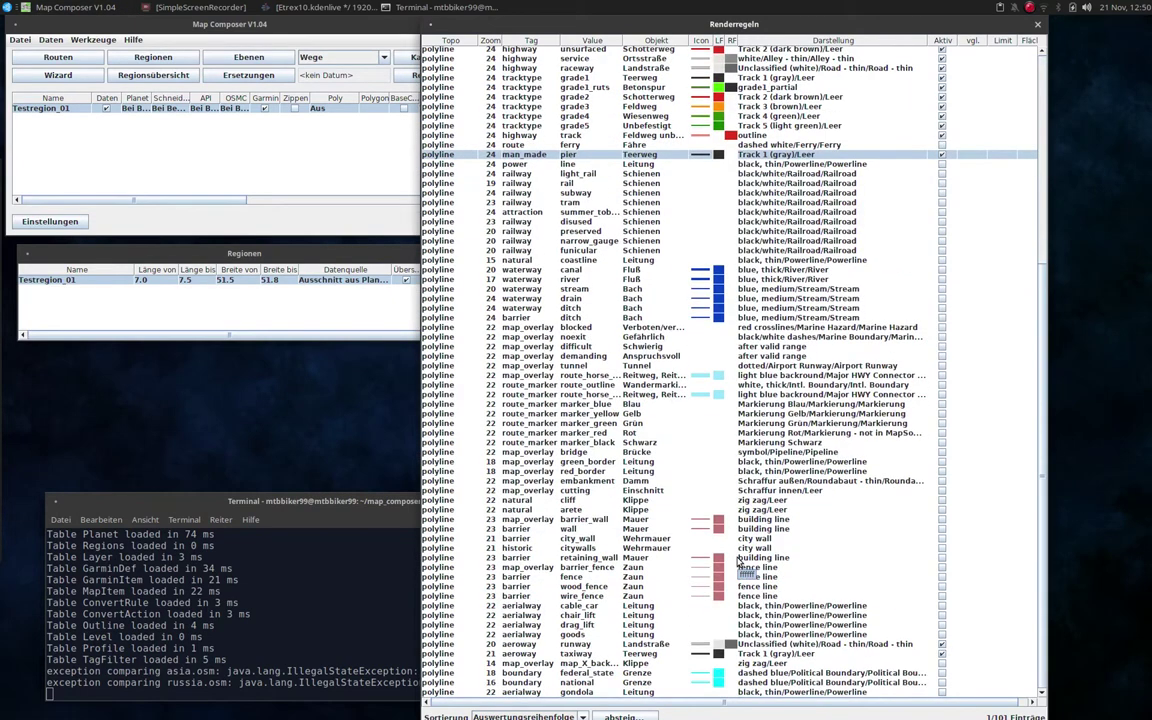
Set the Zoomlevel of the aeroway runway rule to 24 and save it.
double_click(650, 644)
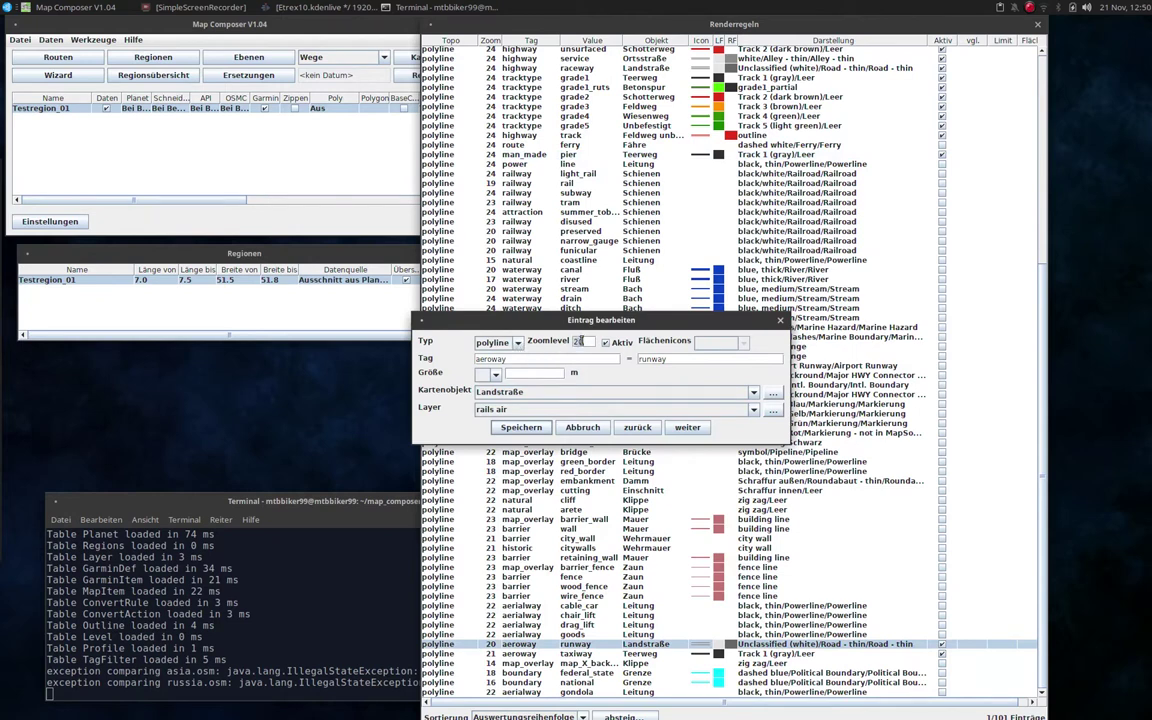
text(24)
key(Return)
key(Return)
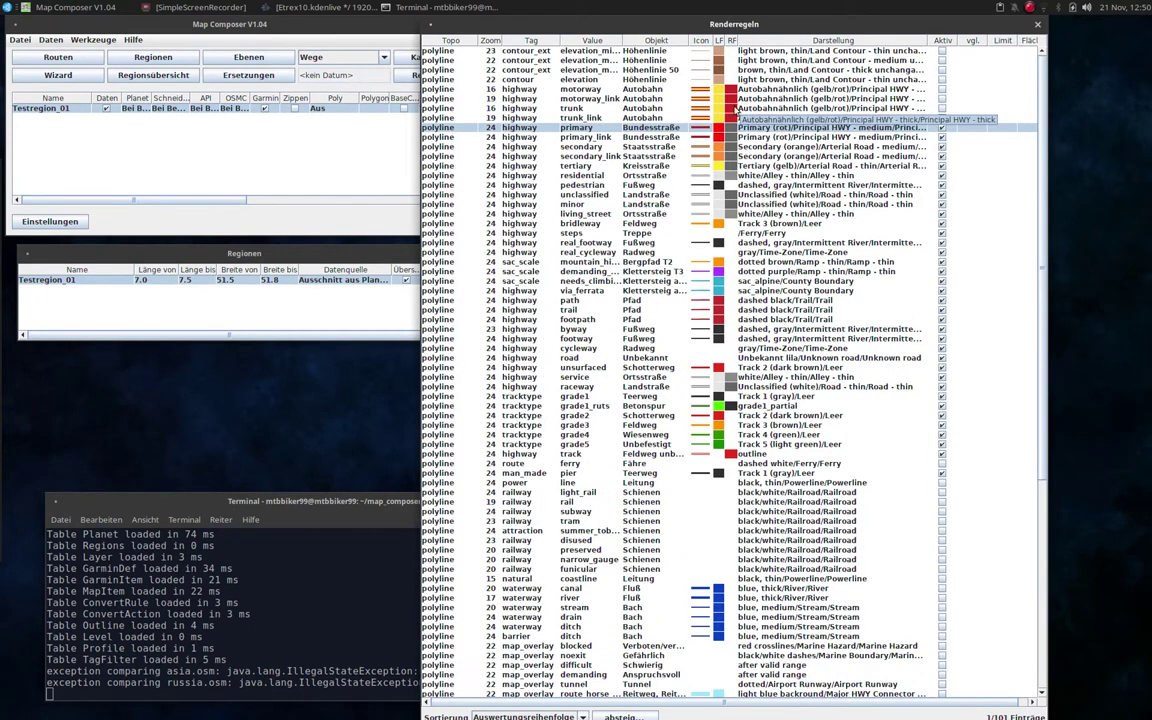
Examine the text settings of the motorways layer assigned to the highway primary rule and of the layers following it.
double_click(664, 133)
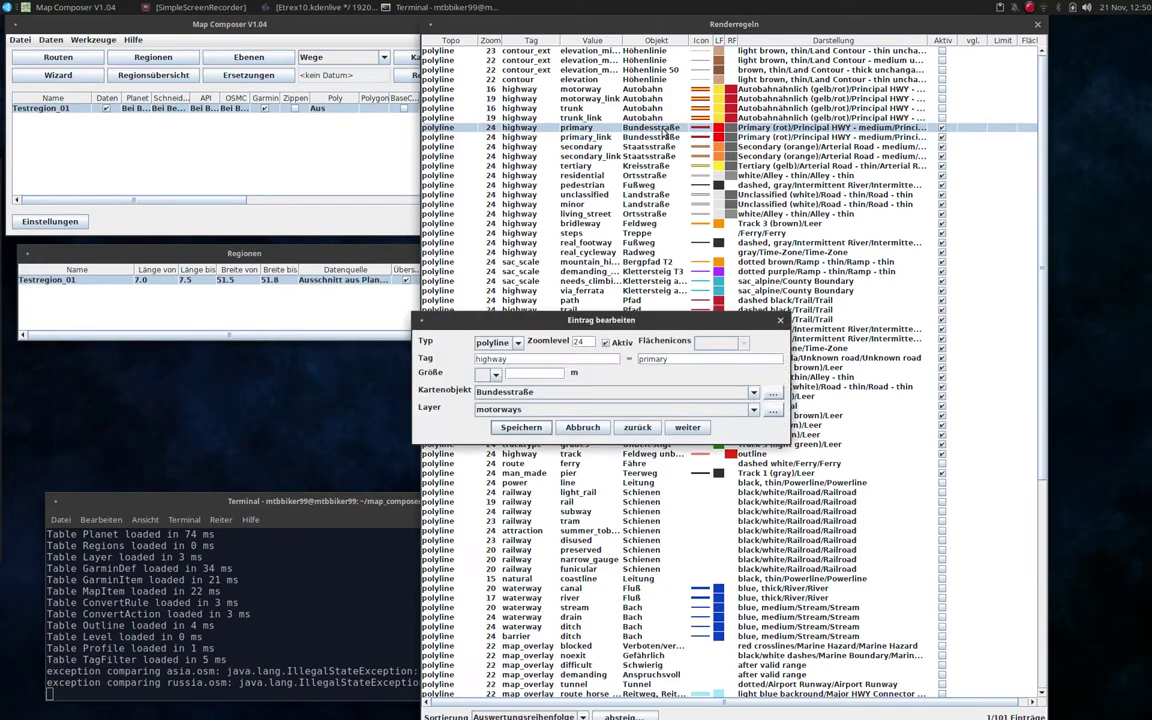
click(775, 412)
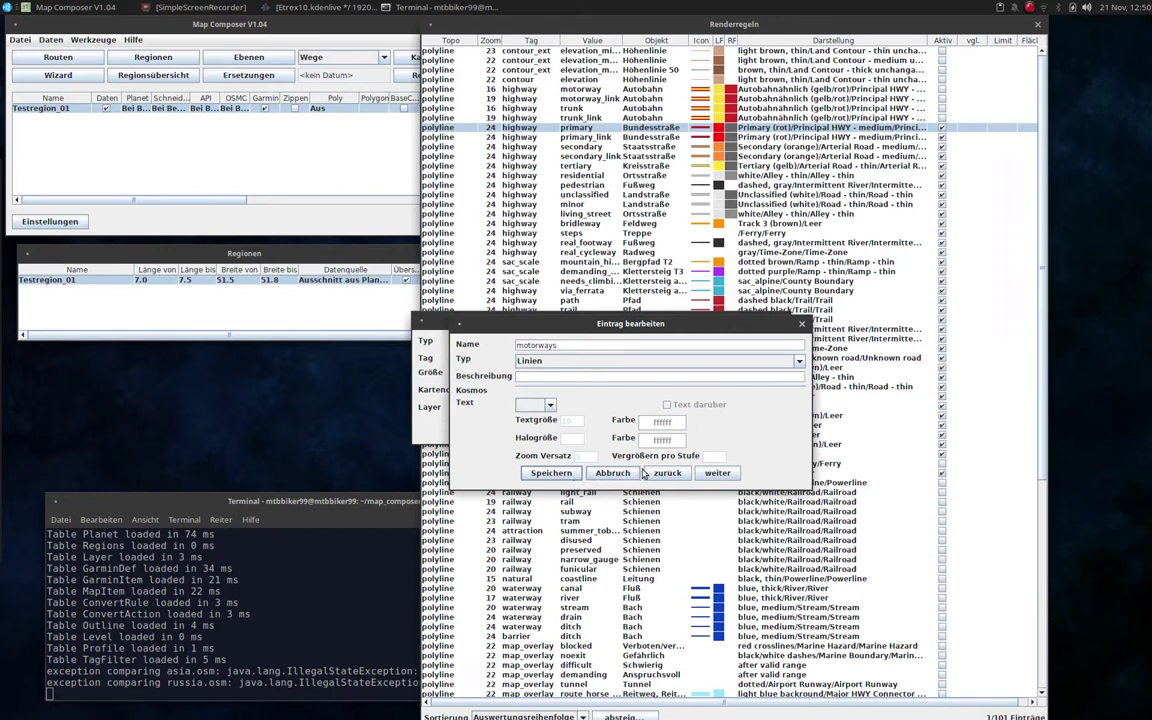
click(716, 473)
click(716, 473)
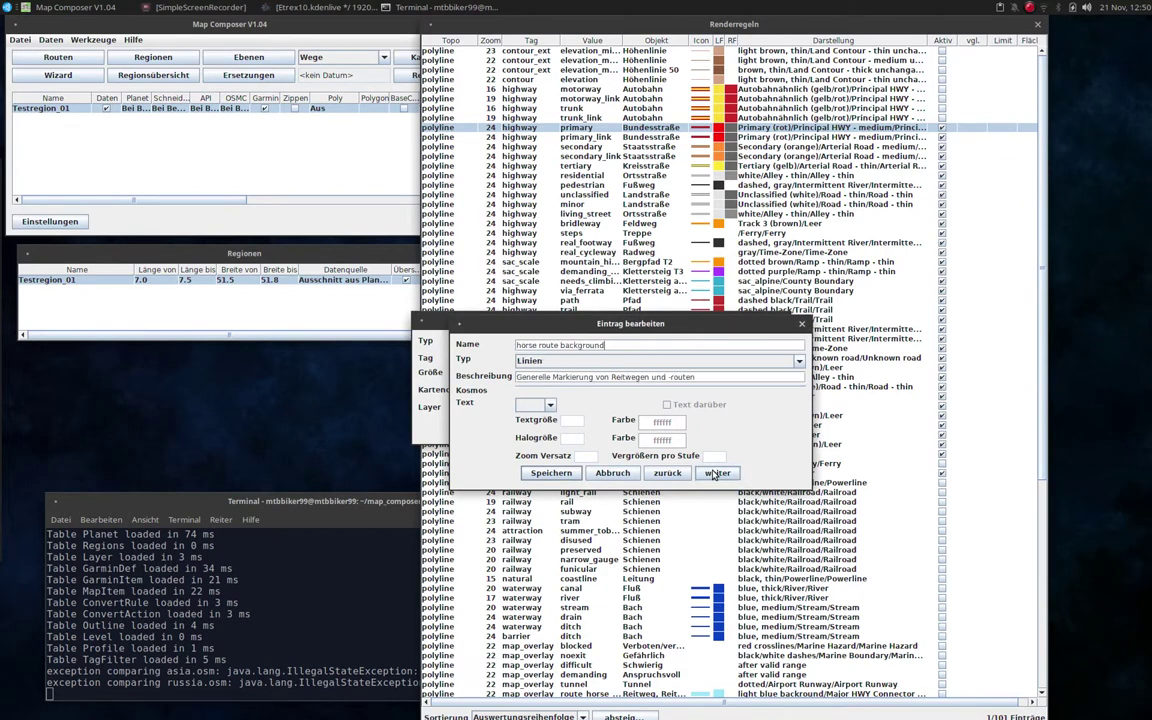
click(716, 473)
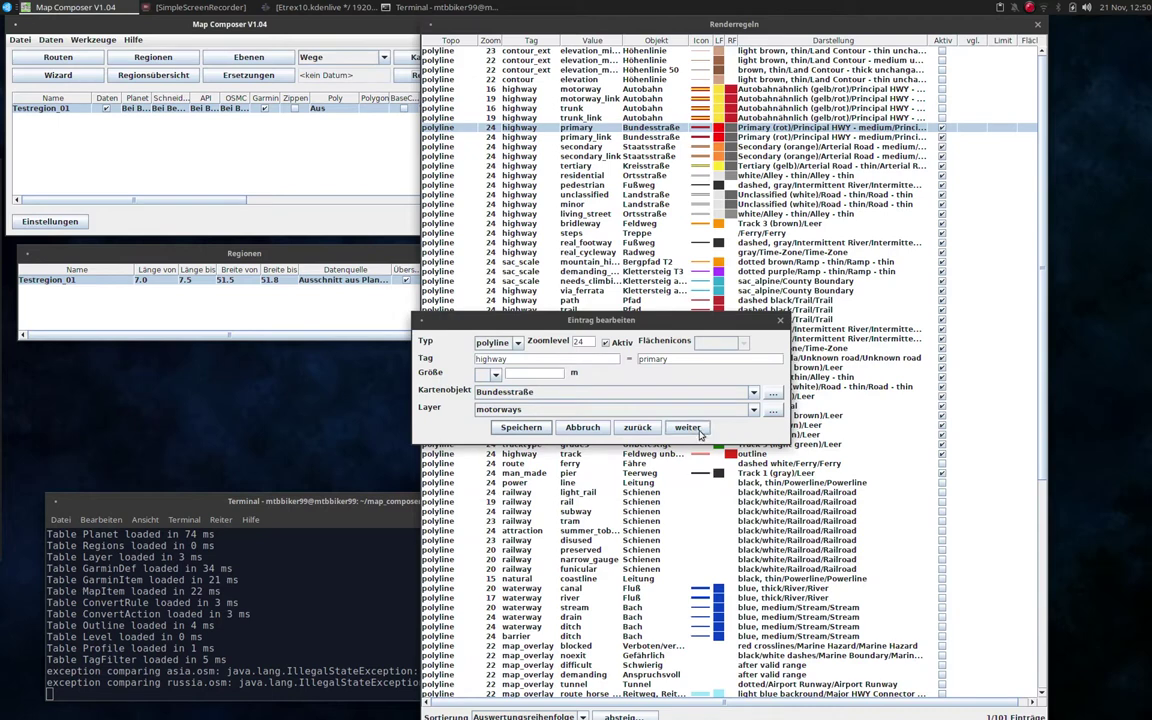
click(688, 428)
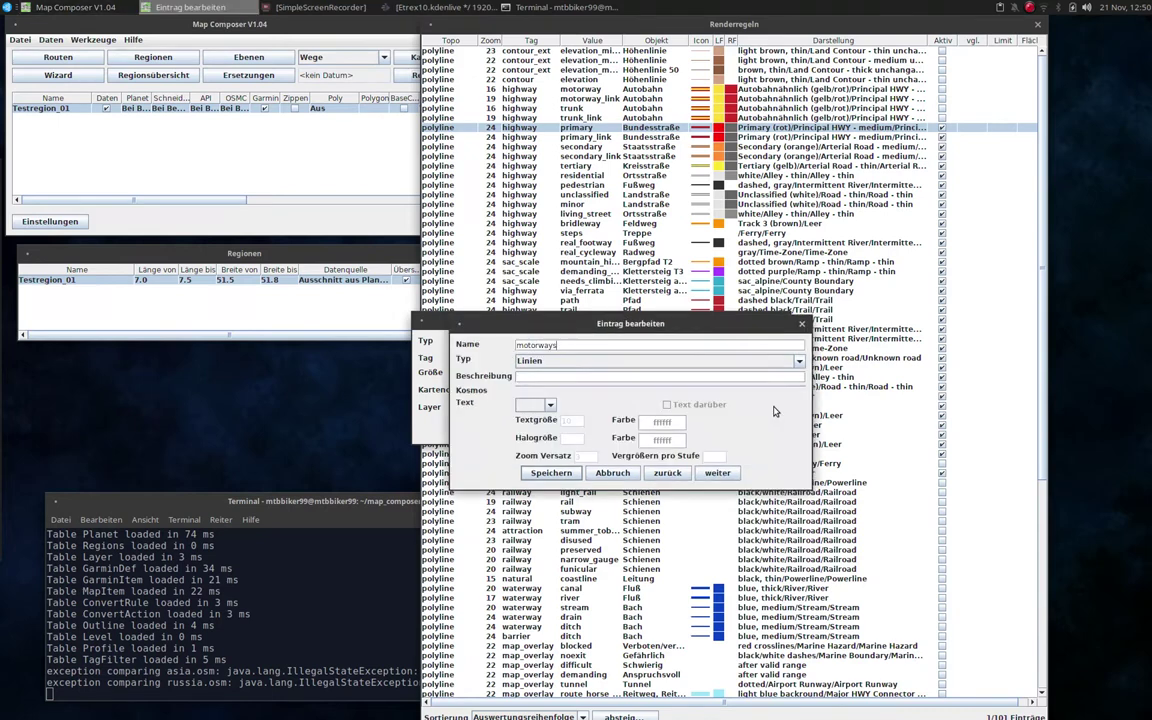
click(716, 473)
click(716, 473)
click(716, 473)
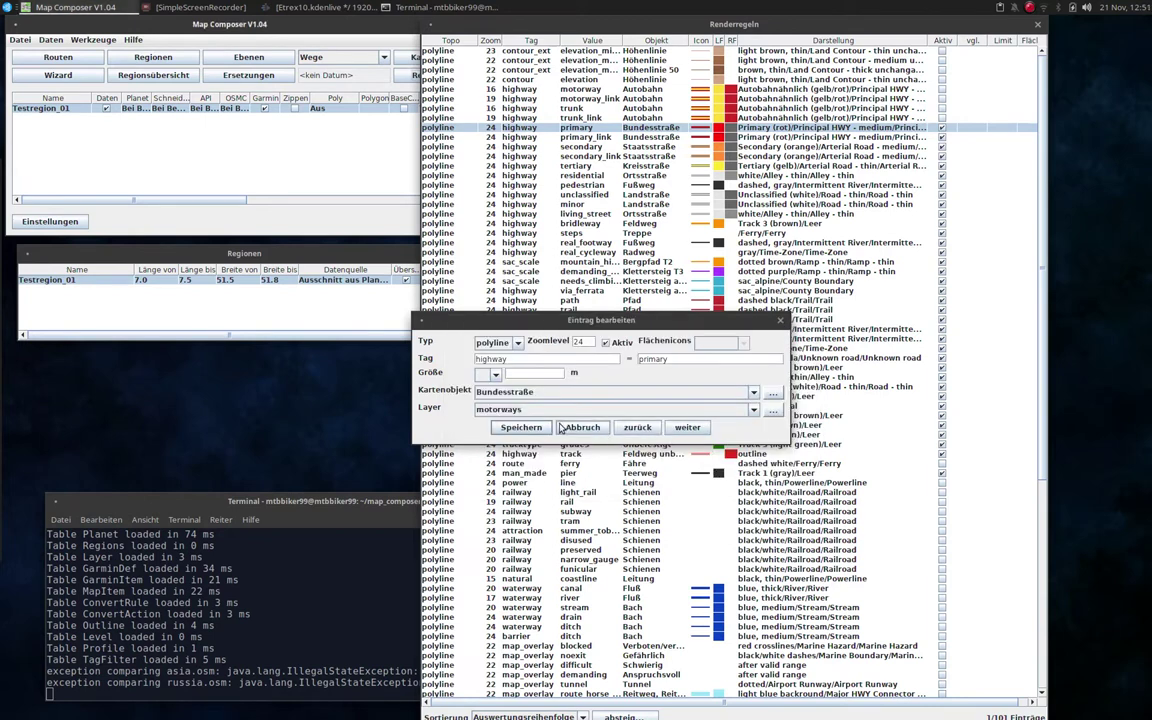
key(Escape)
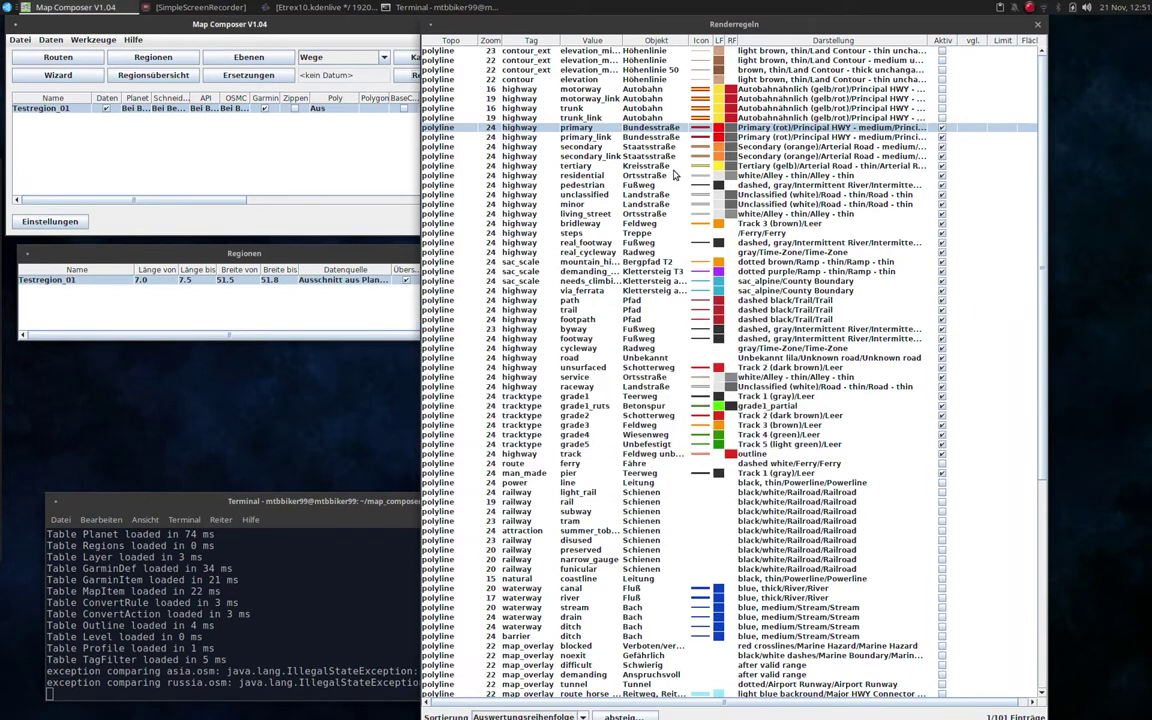
Set the Text option of the named highways layer, used by the highway residential rule, to blank and save it.
double_click(675, 175)
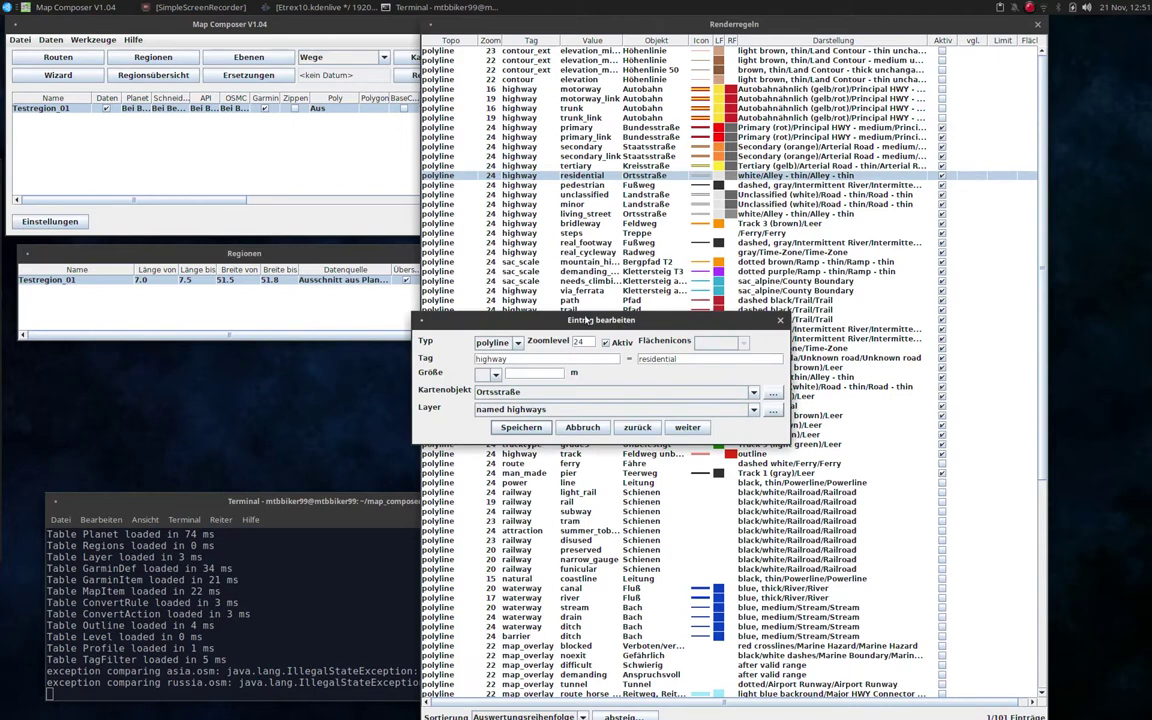
click(773, 411)
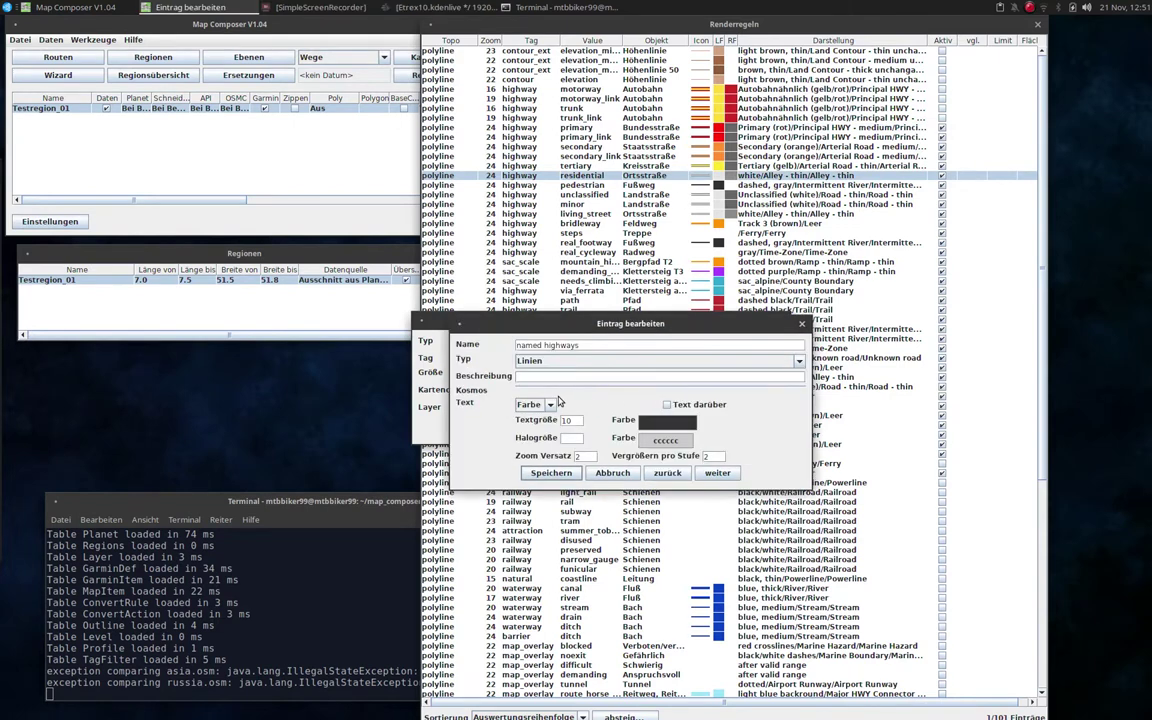
click(548, 412)
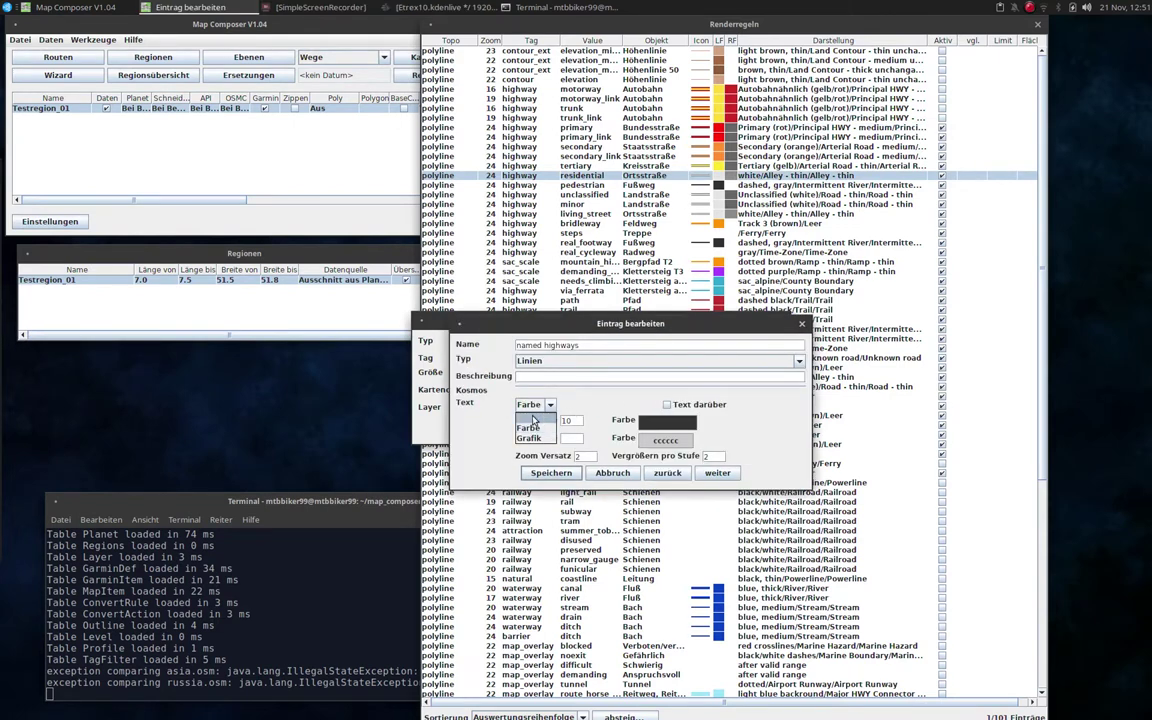
click(533, 421)
click(549, 474)
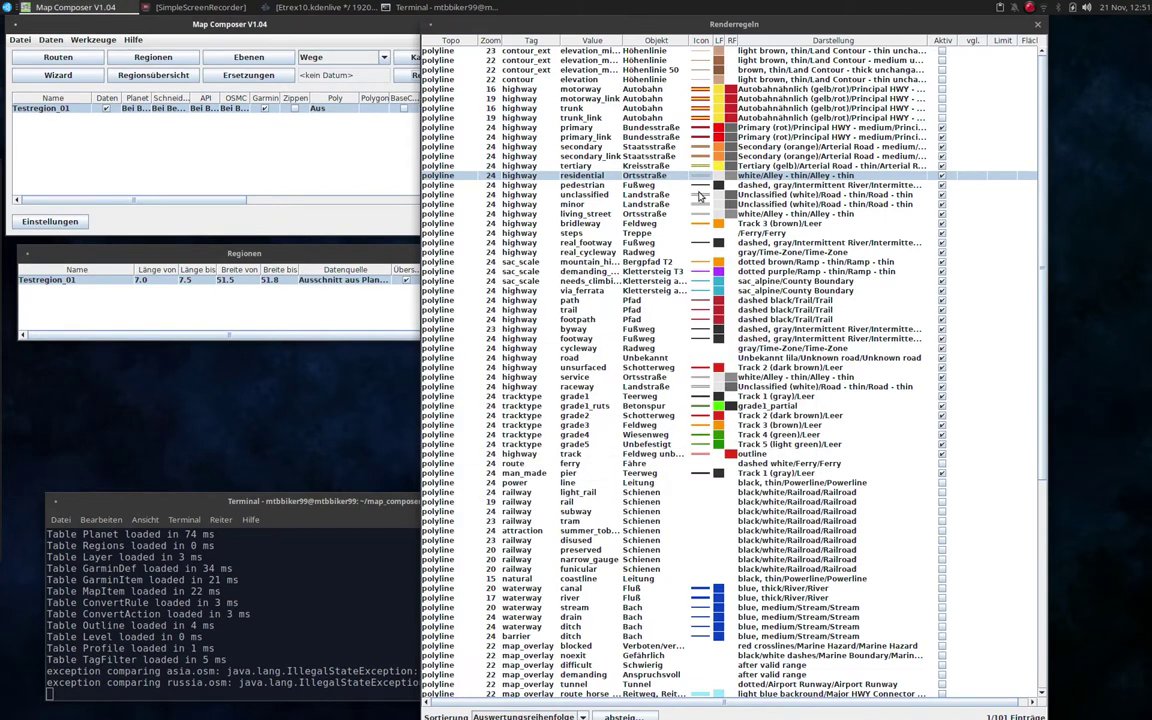
Set the Text option of the medium highways layer, used by the highway unclassified rule, to blank and save it.
double_click(700, 196)
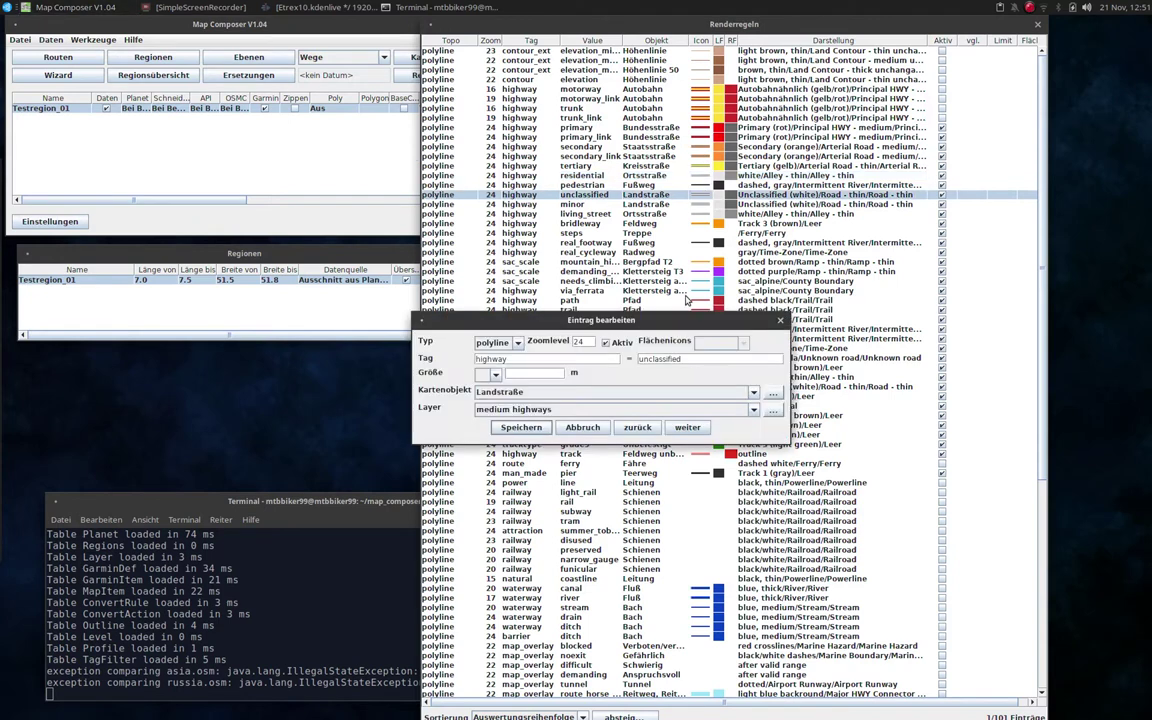
click(698, 372)
click(551, 405)
click(538, 416)
click(552, 474)
click(503, 428)
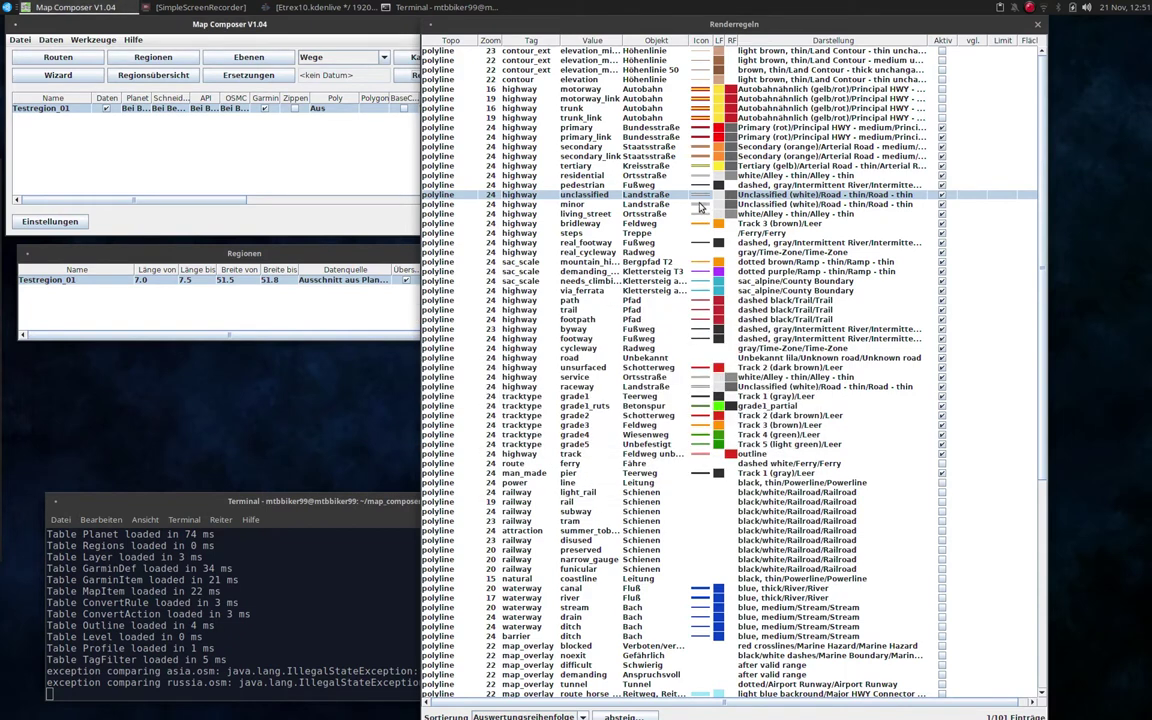
Check the text settings of the layers assigned to the highway minor and living_street rules.
double_click(700, 206)
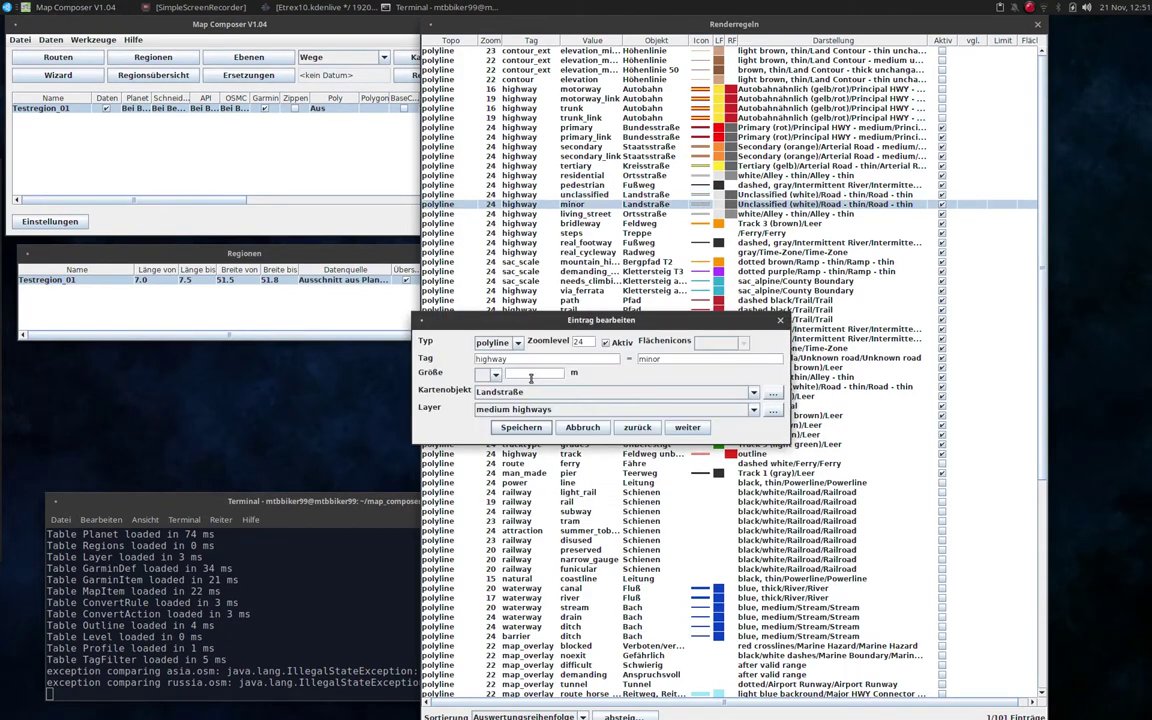
click(773, 411)
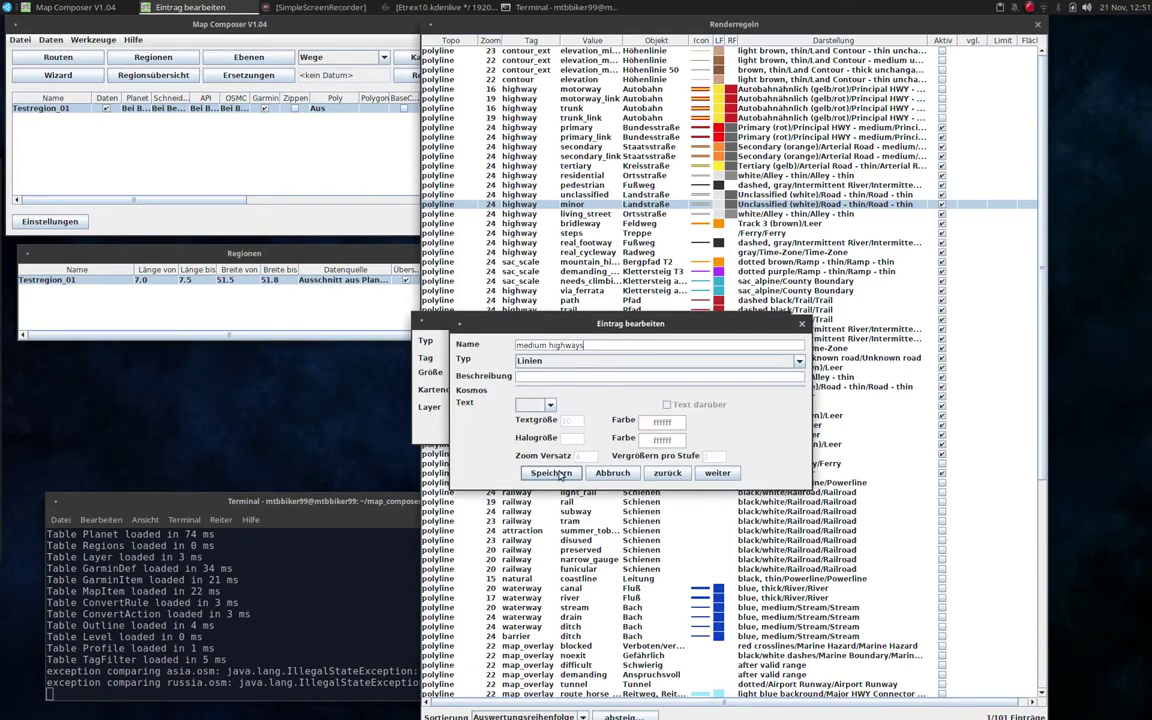
click(548, 476)
click(535, 428)
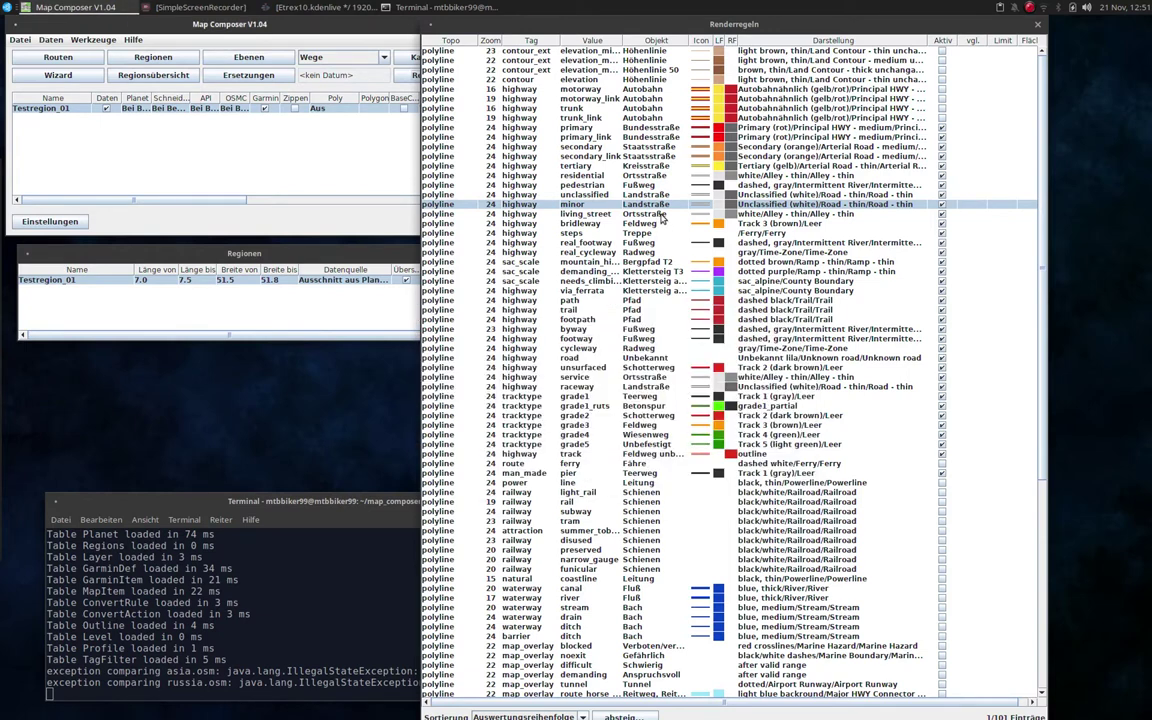
double_click(660, 214)
click(773, 411)
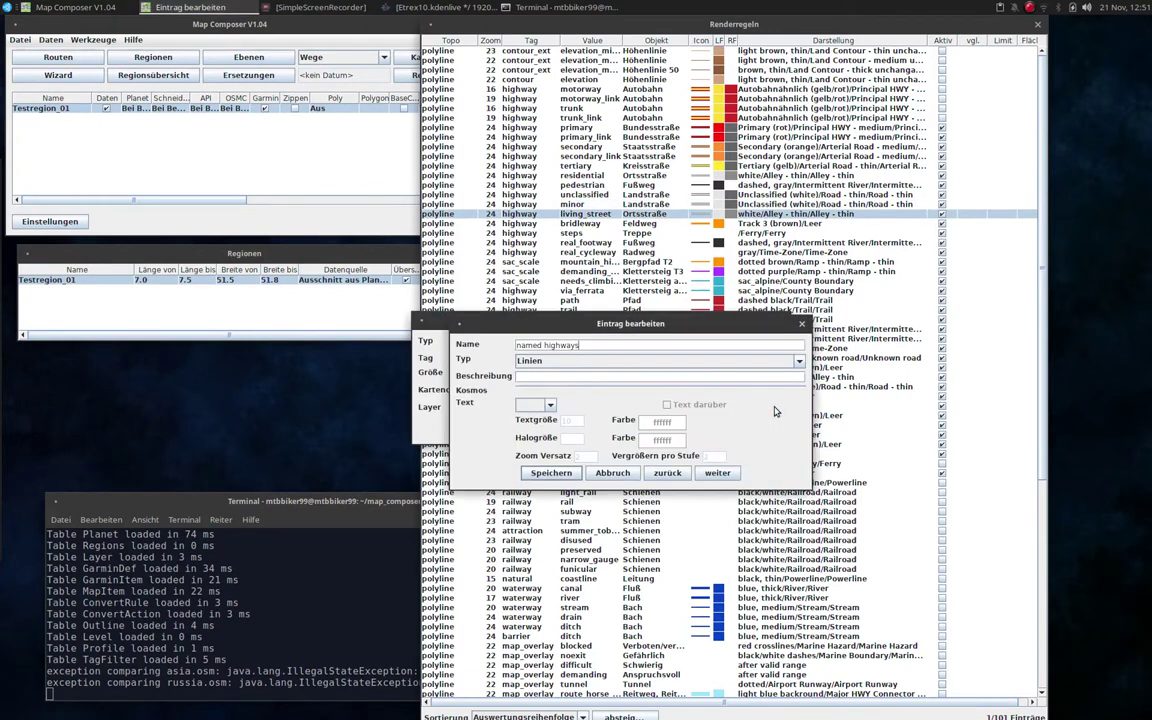
click(551, 473)
click(468, 391)
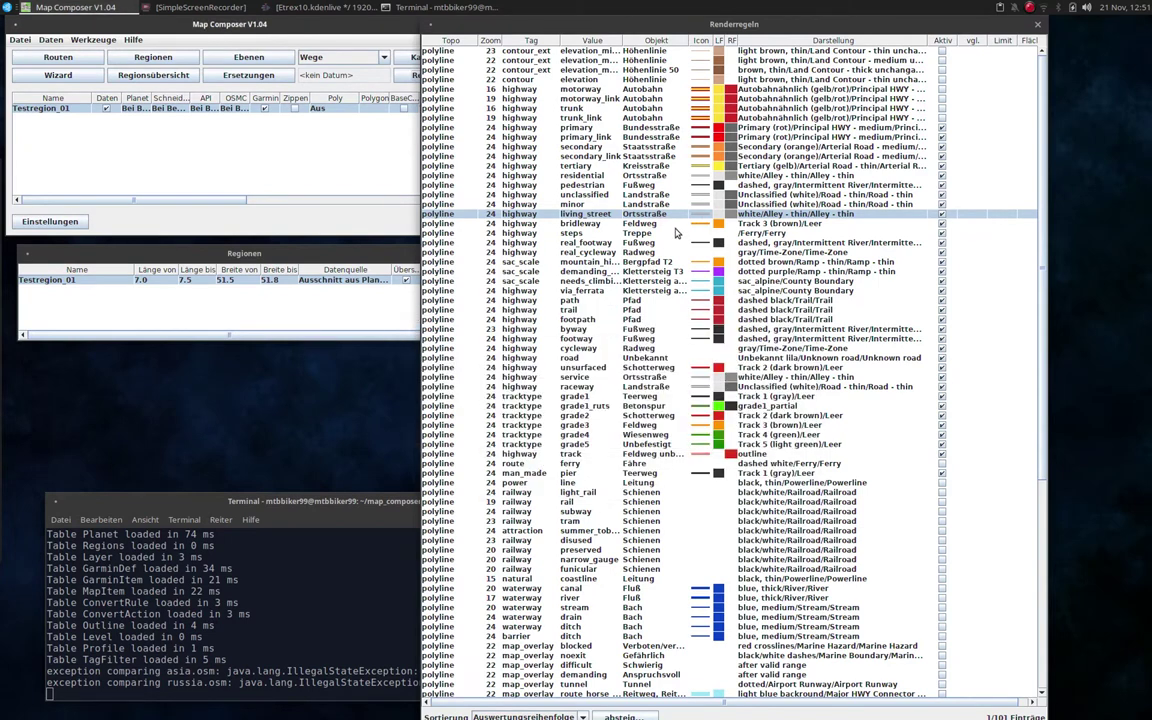
Widen the Value column of the render rules table so that the rule values are fully readable.
key(Down)
key(Down)
key(Down)
key(Down)
key(Down)
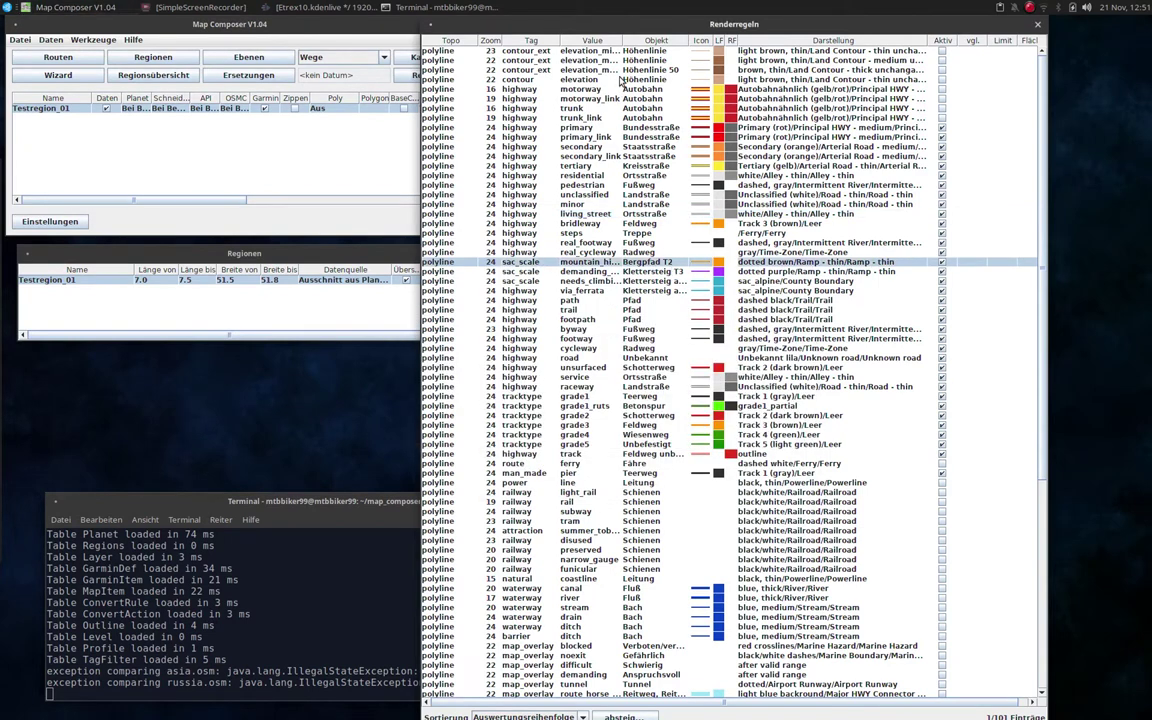
drag(619, 40, 649, 42)
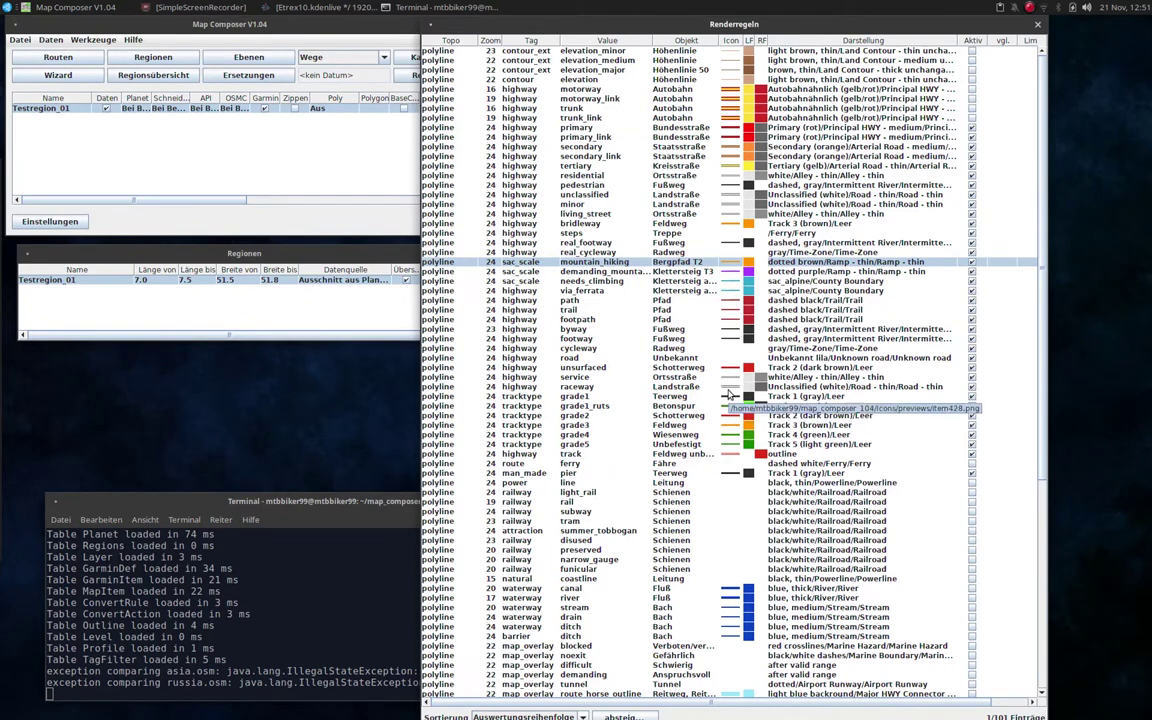
Check the text settings of the layers assigned to the highway raceway and aeroway runway rules.
double_click(733, 386)
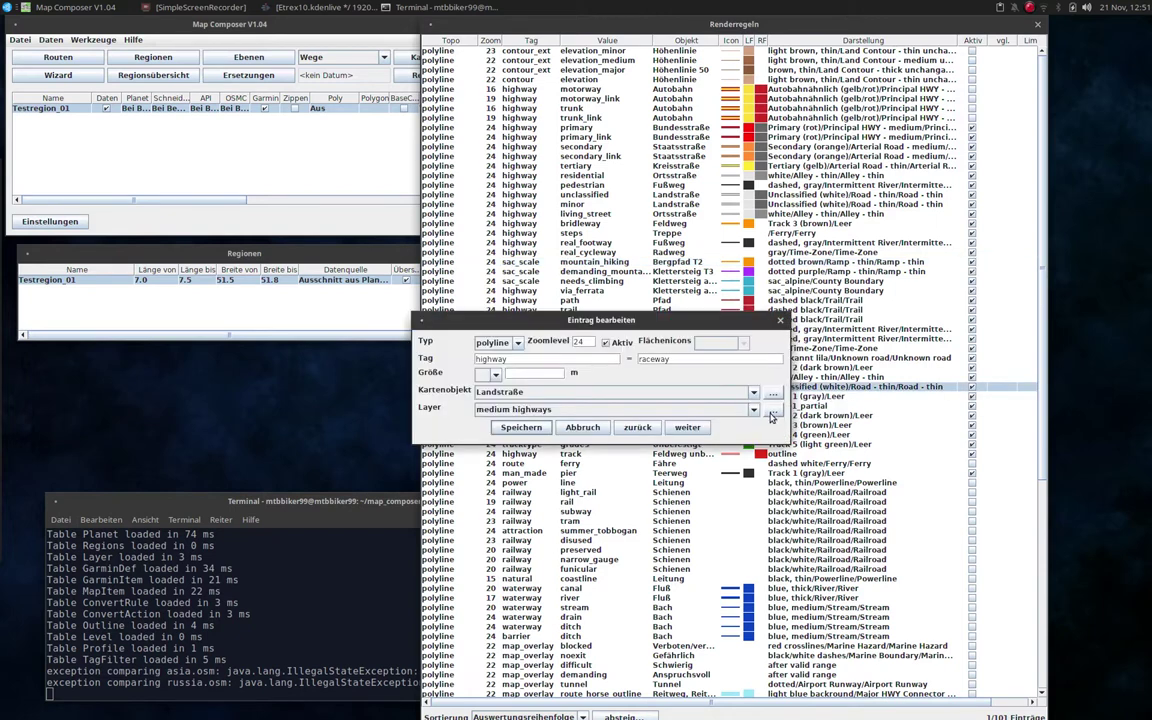
click(772, 412)
click(551, 472)
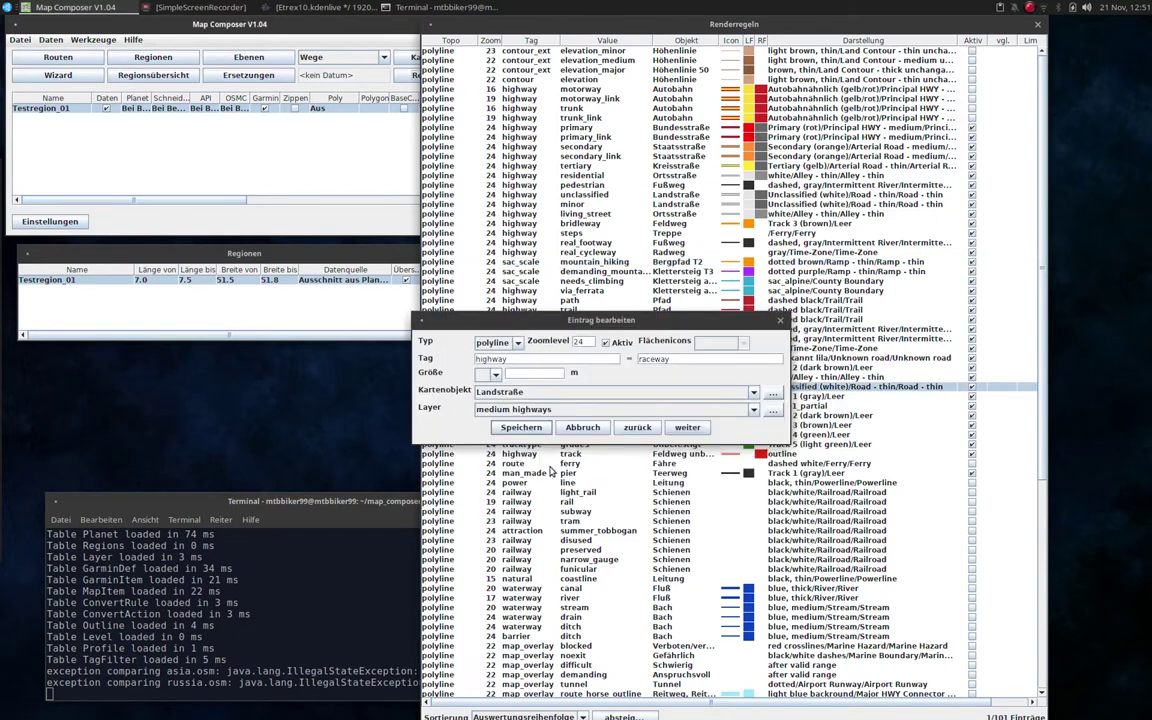
click(493, 390)
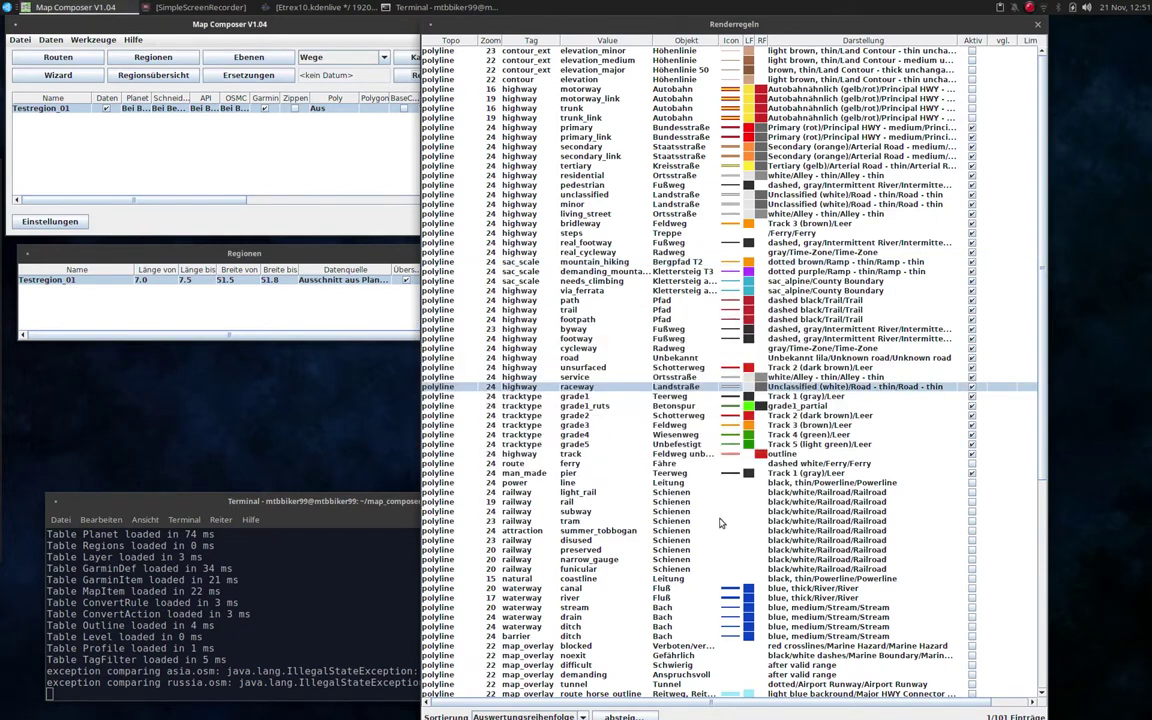
scroll(720, 500, down, 11)
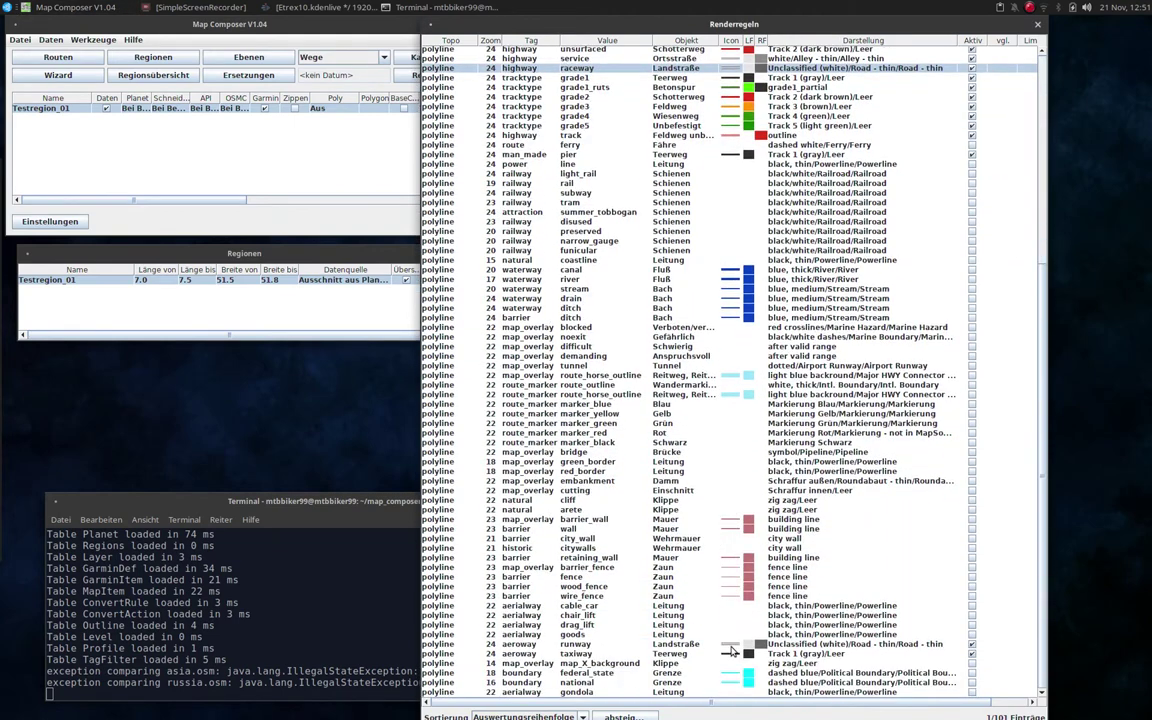
double_click(700, 644)
click(772, 410)
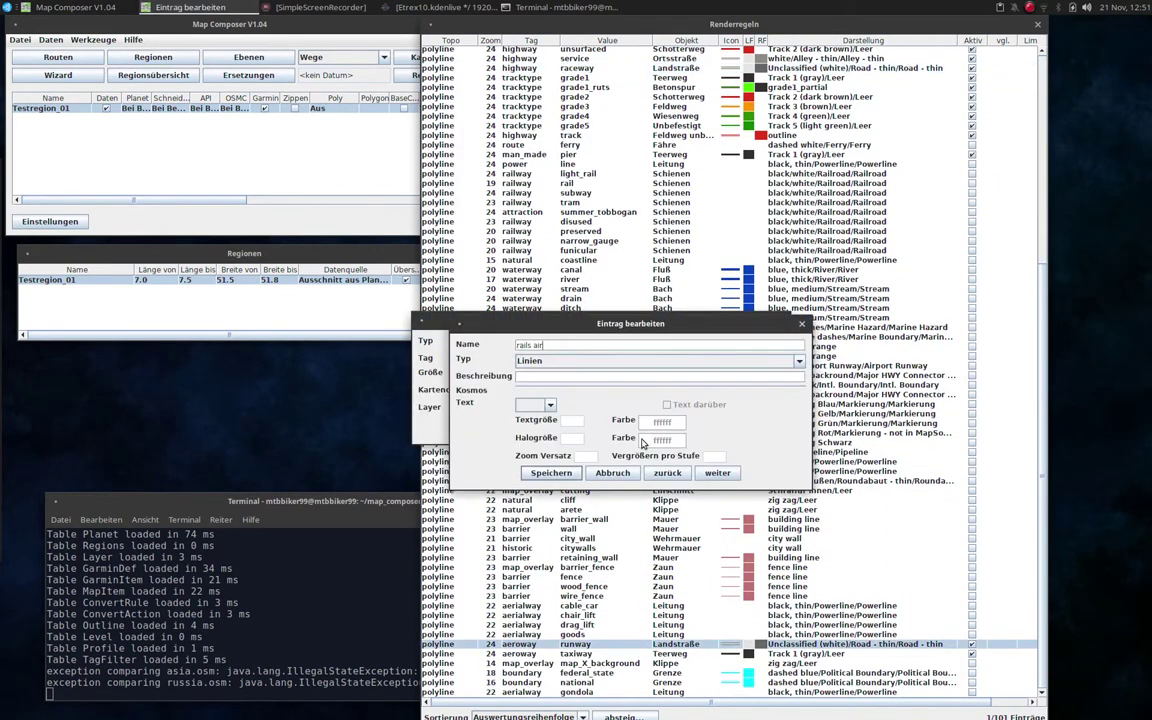
click(620, 403)
click(521, 427)
scroll(750, 289, up, 11)
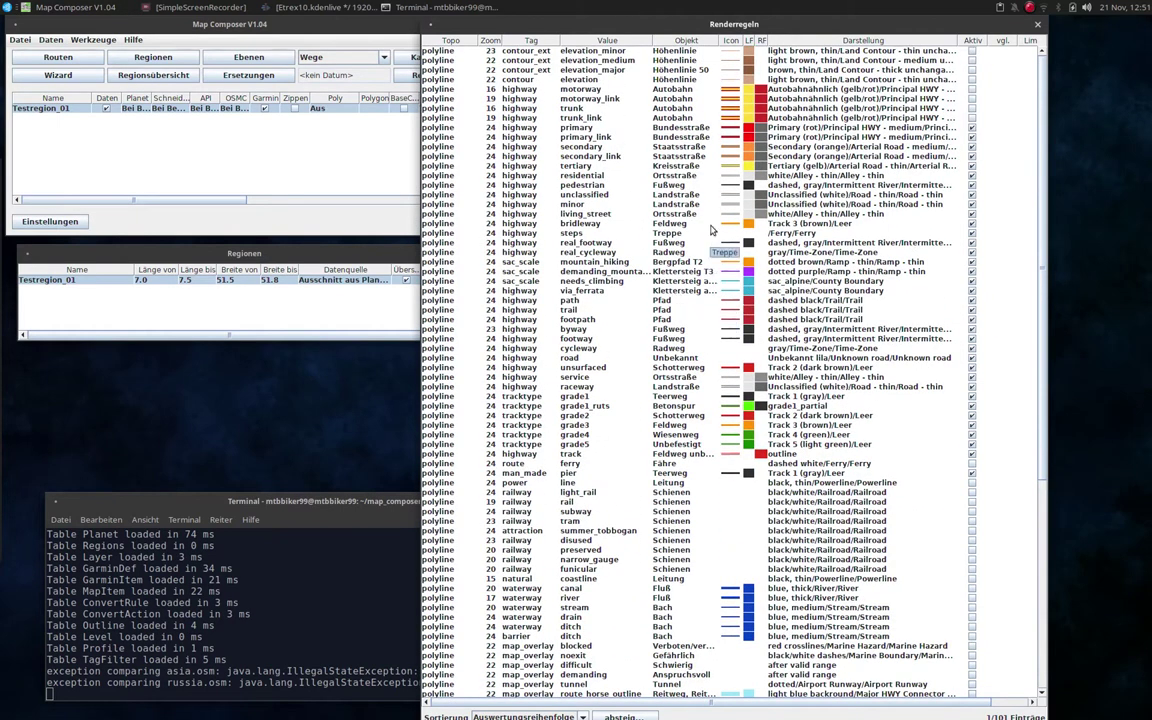
Widen the Objekt column and set the Text option of the primary_link rule's major highways layer to blank, saving both entries.
drag(712, 40, 731, 41)
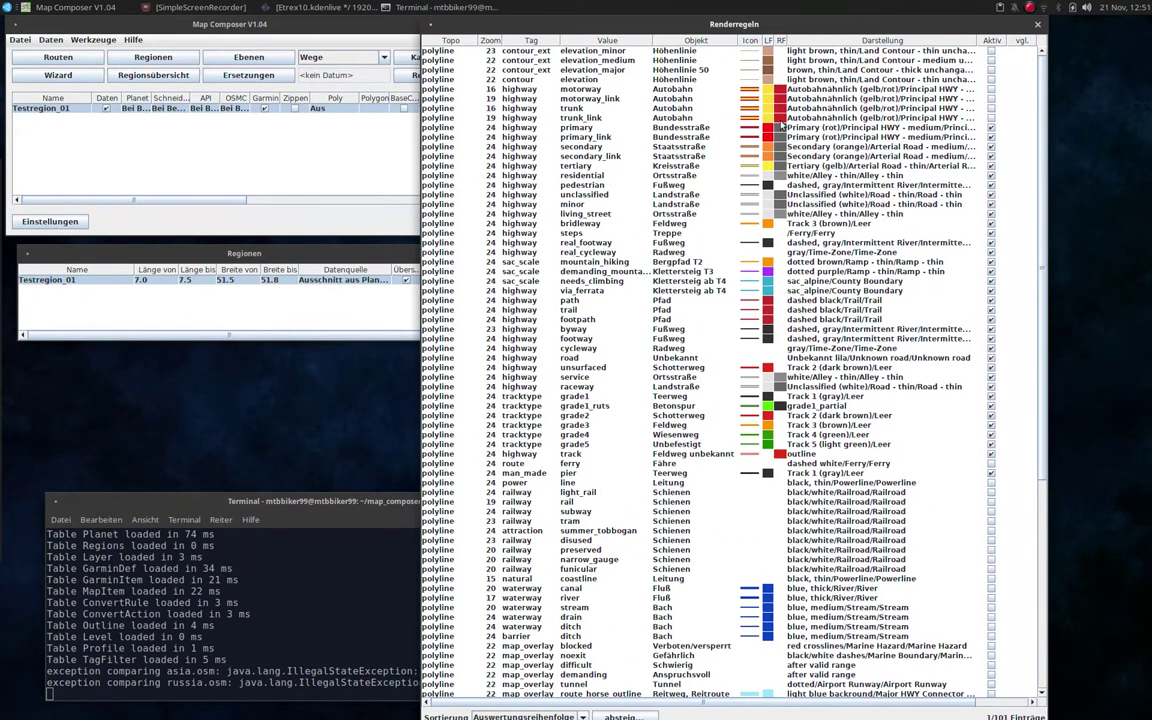
double_click(755, 138)
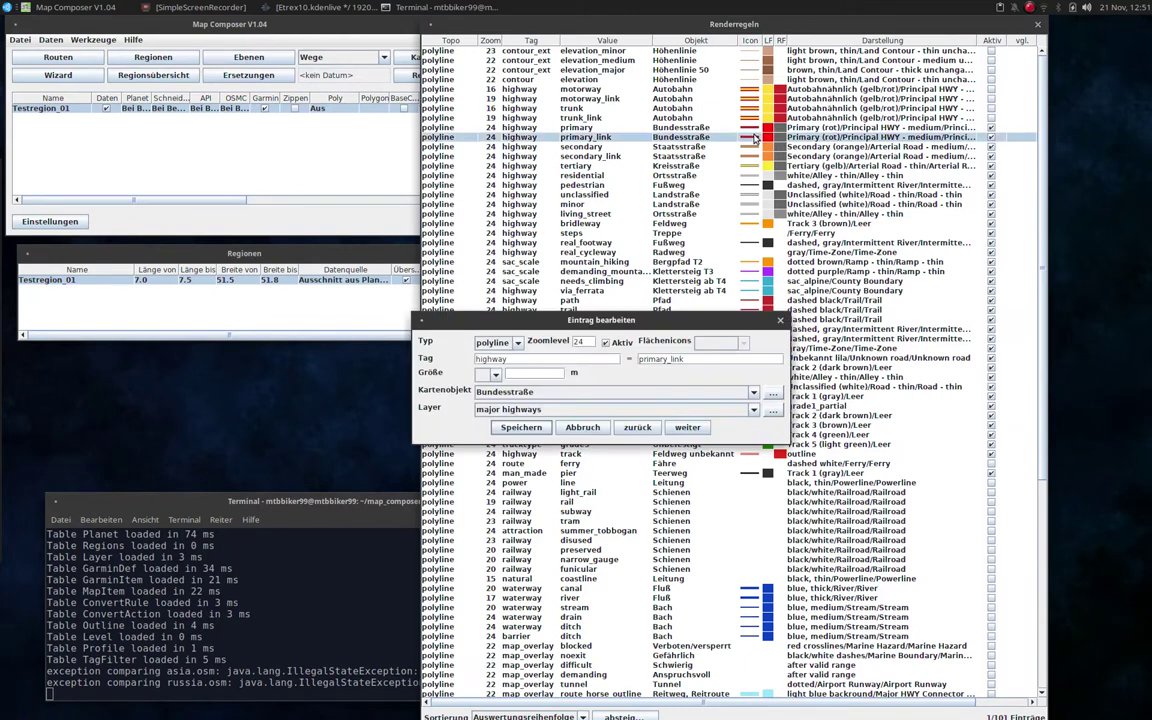
click(773, 410)
click(550, 405)
click(528, 428)
click(551, 472)
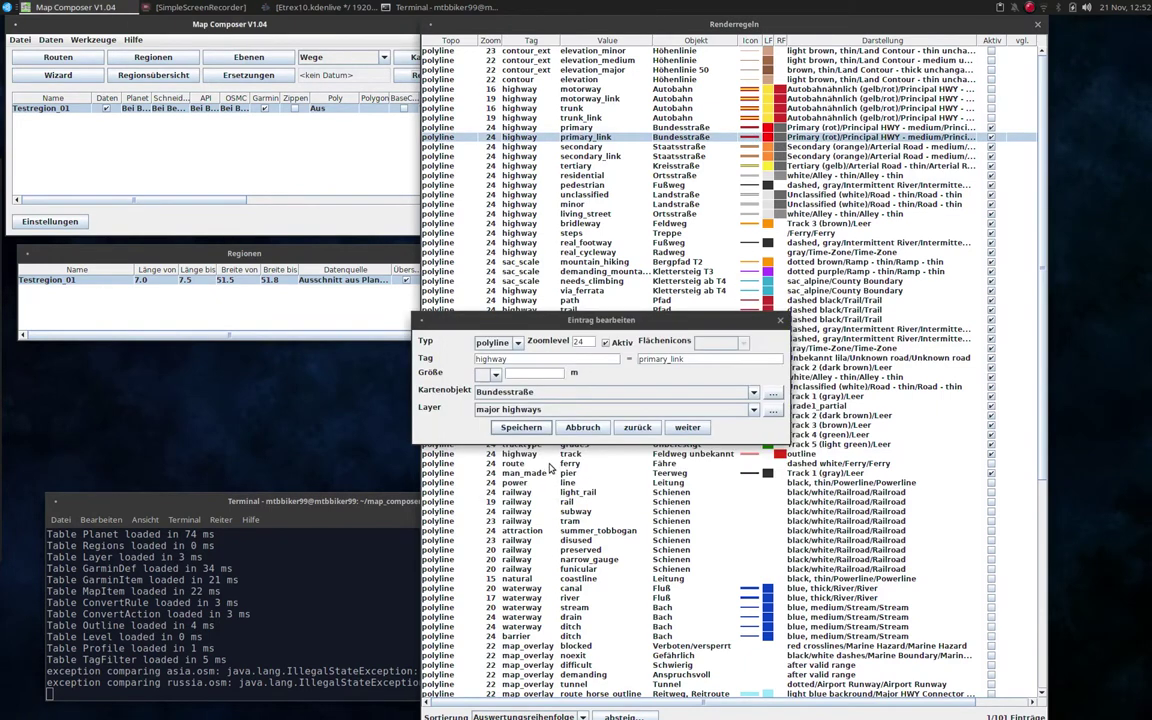
click(521, 428)
Check the text settings of the layer assigned to the highway secondary_link and tertiary rules.
double_click(750, 156)
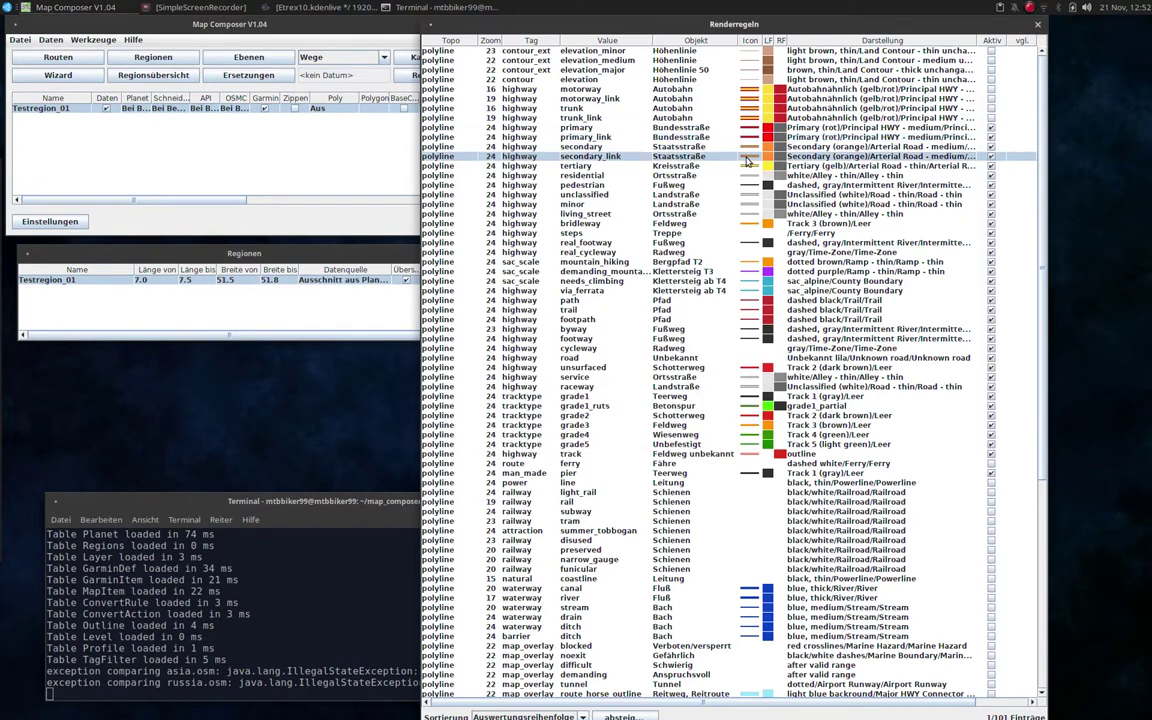
click(772, 410)
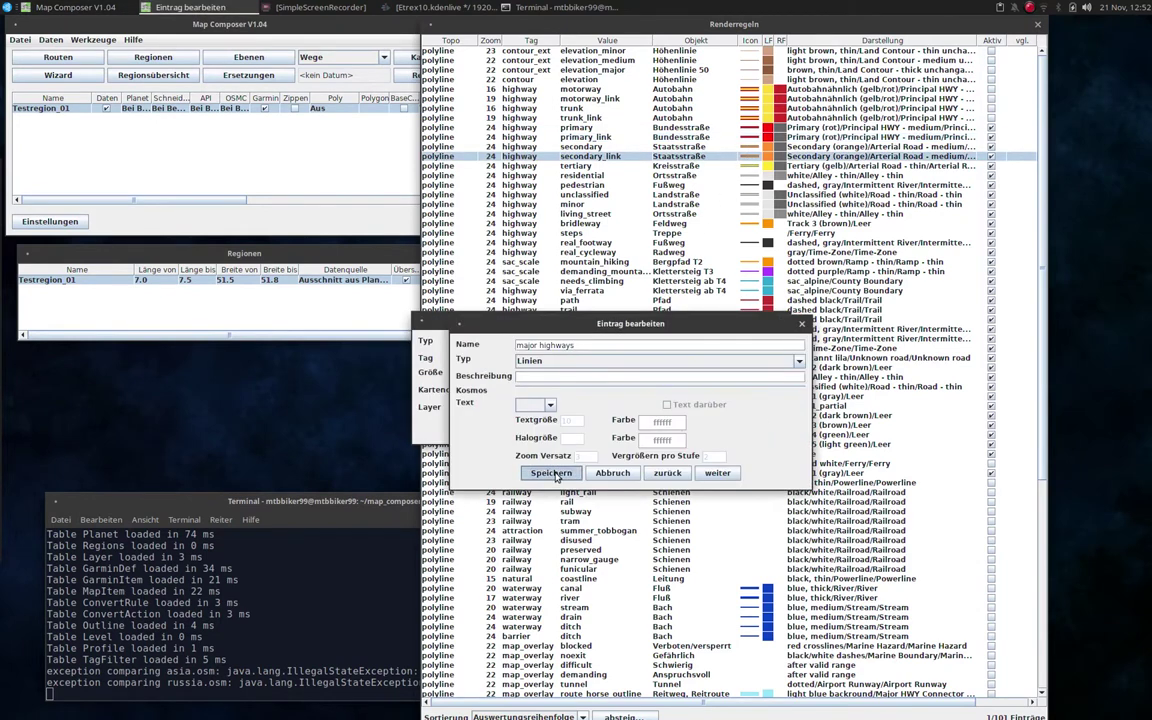
click(551, 472)
click(521, 427)
double_click(680, 165)
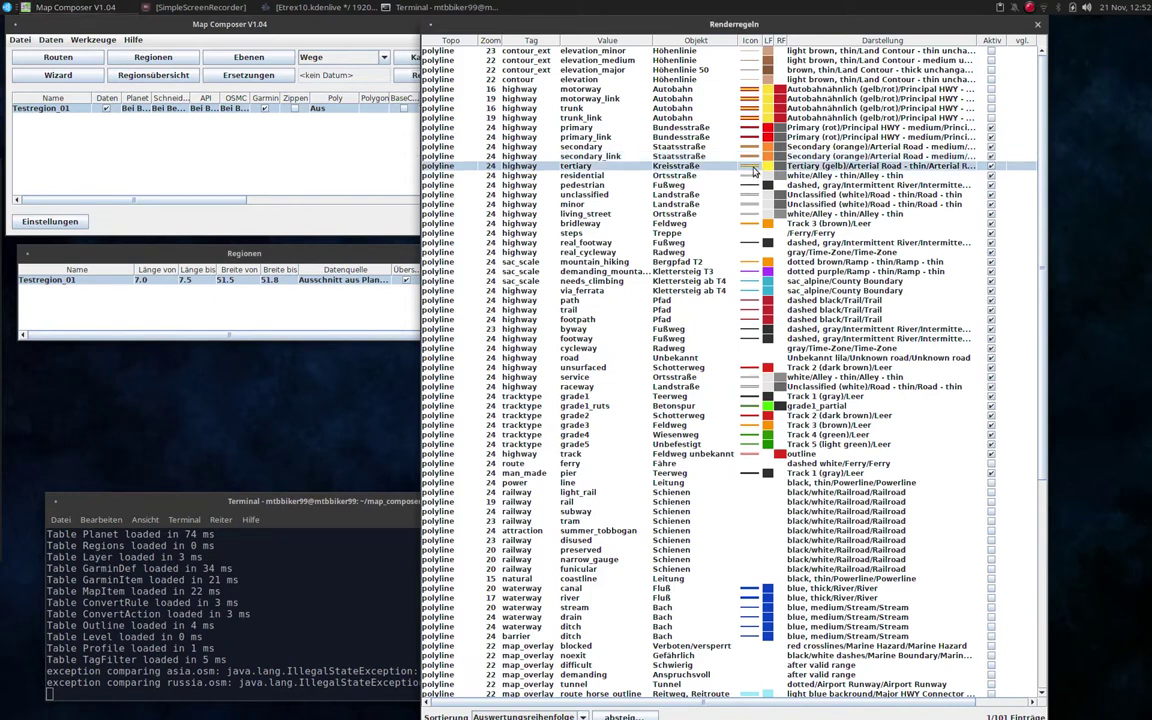
click(772, 410)
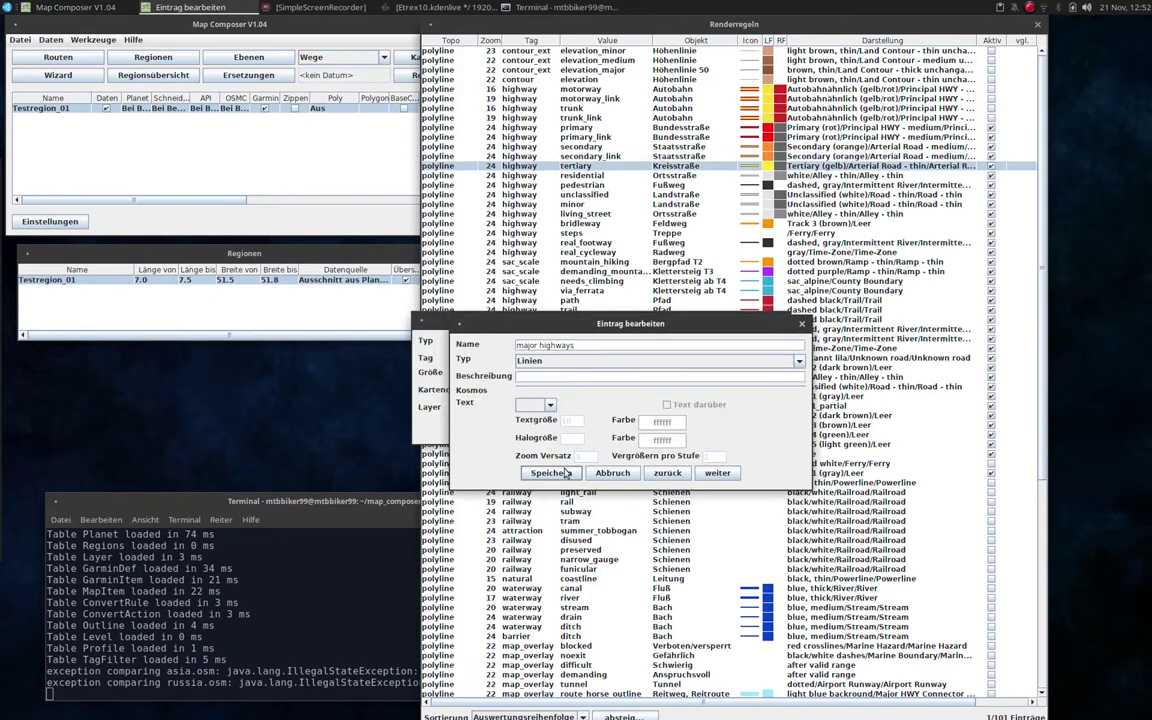
click(551, 472)
click(470, 391)
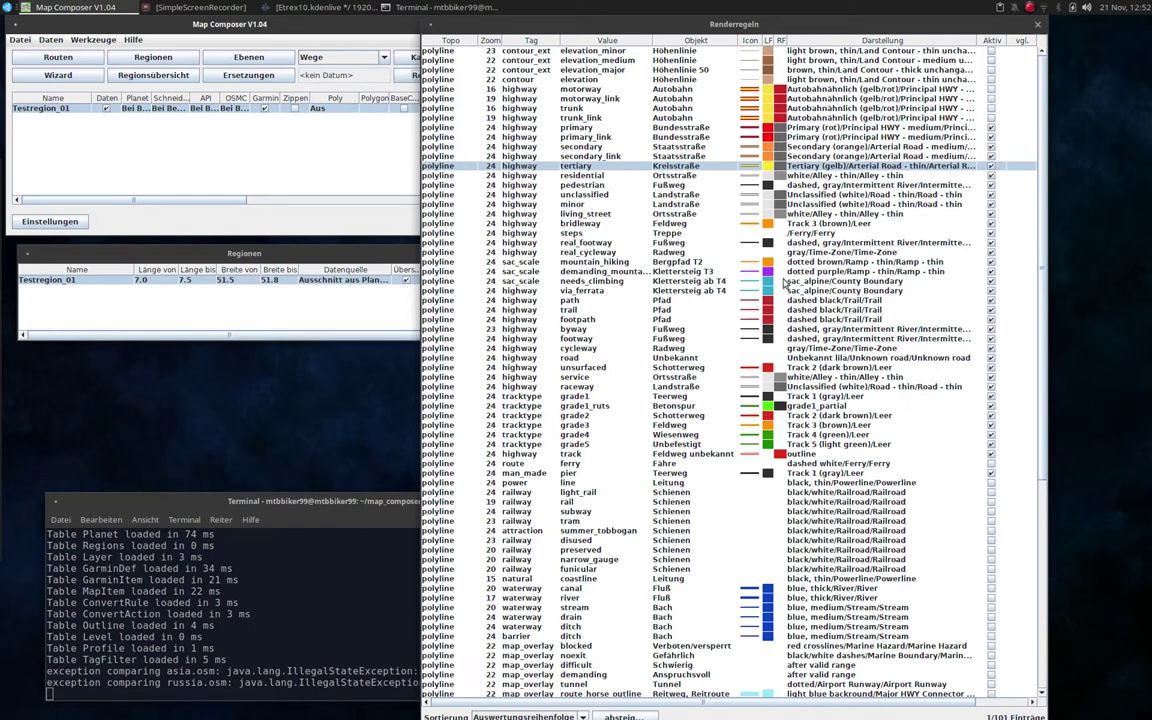
scroll(763, 485, down, 6)
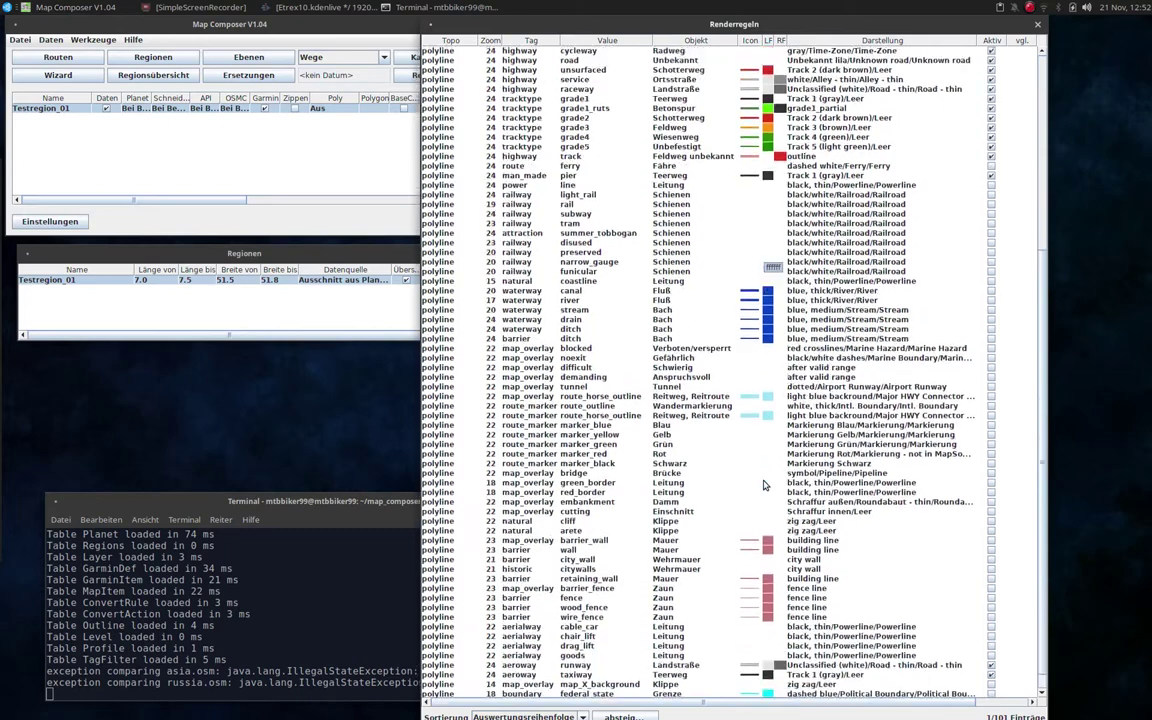
Close the render rules, open the map objects list and enlarge its window so that all entries fit.
scroll(763, 485, up, 6)
click(800, 165)
click(1038, 24)
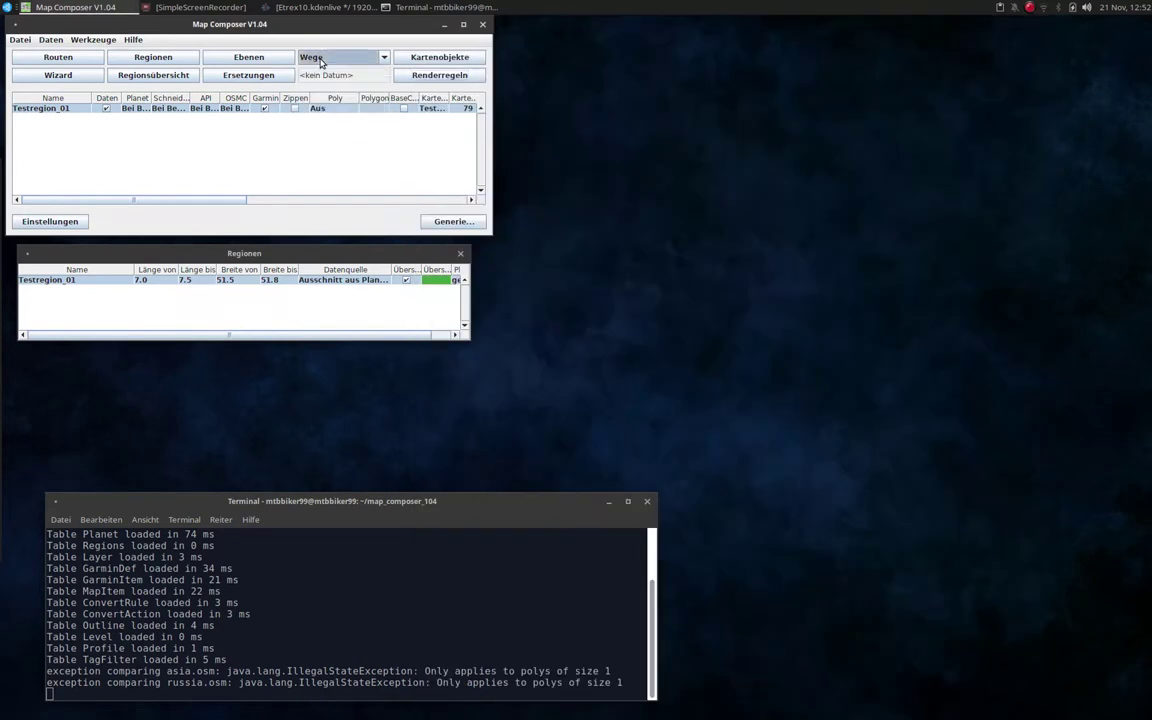
click(440, 57)
drag(754, 143, 936, 41)
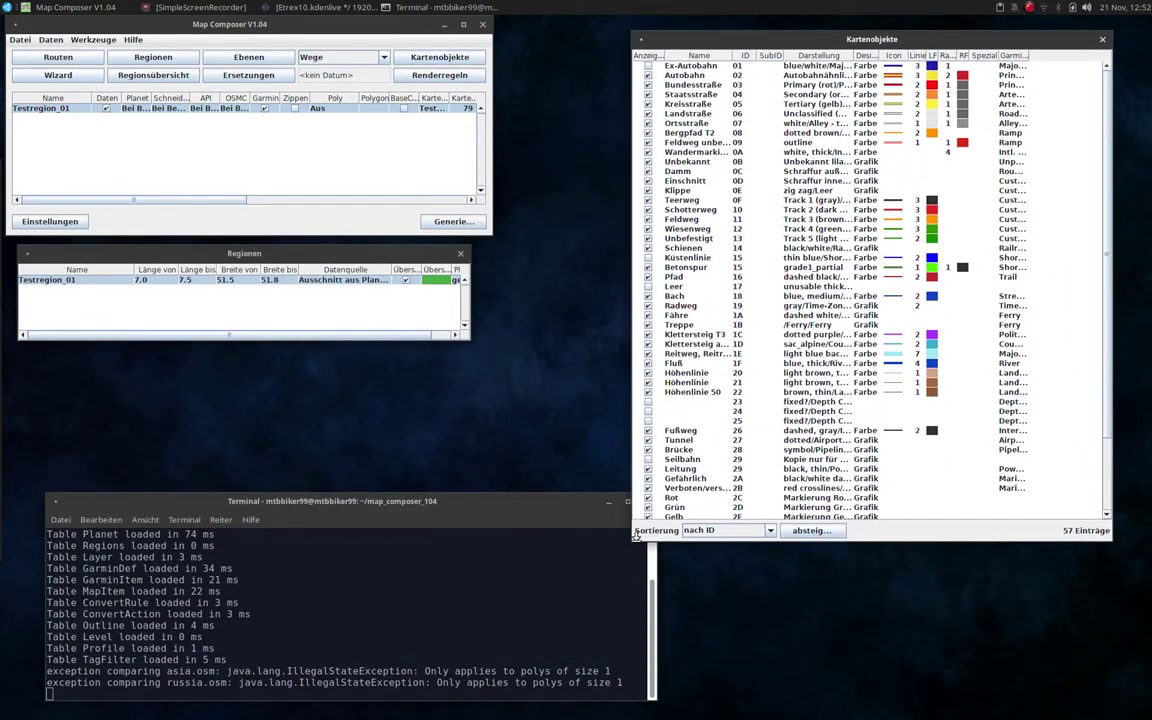
drag(634, 537, 634, 678)
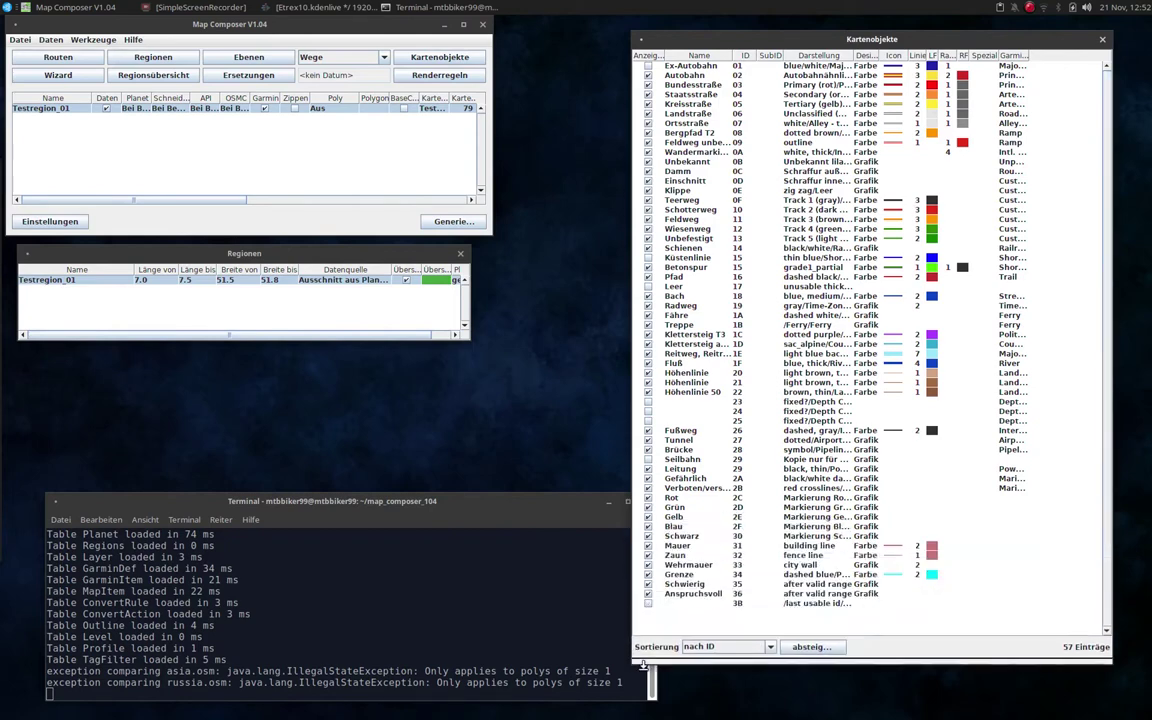
drag(893, 37, 838, 22)
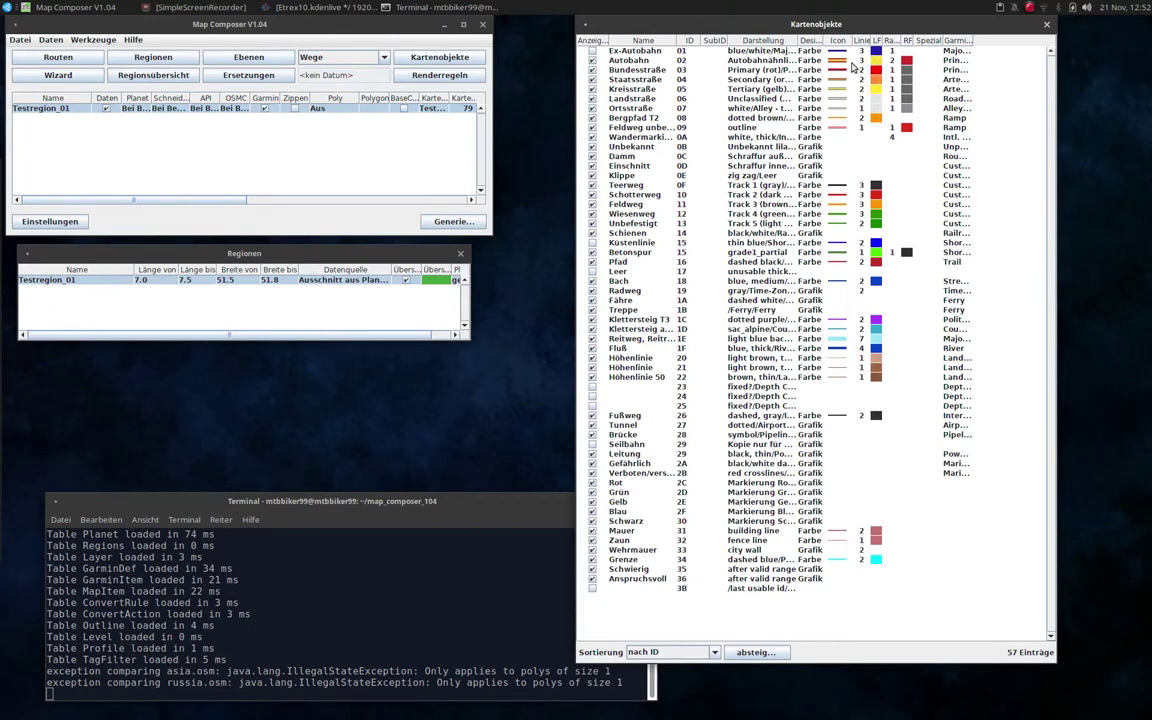
Set the Bundesstraße object's line width to 1 and line colour to 000000, clear its border width, and save the entry.
click(738, 60)
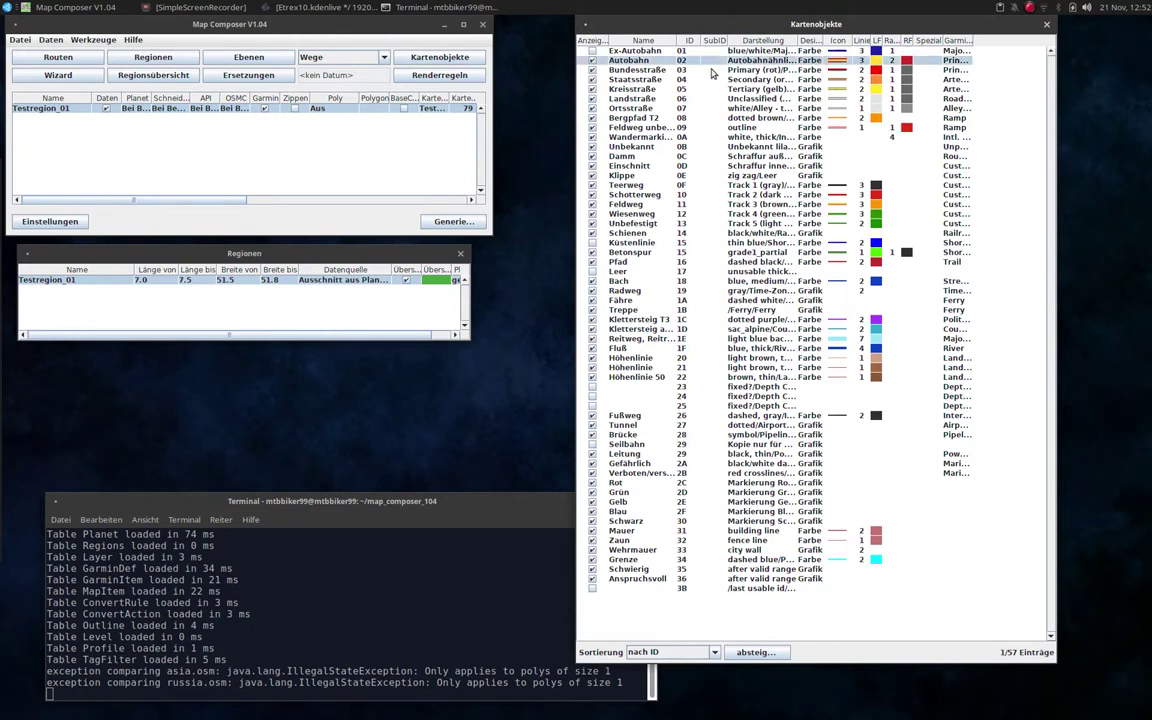
click(830, 72)
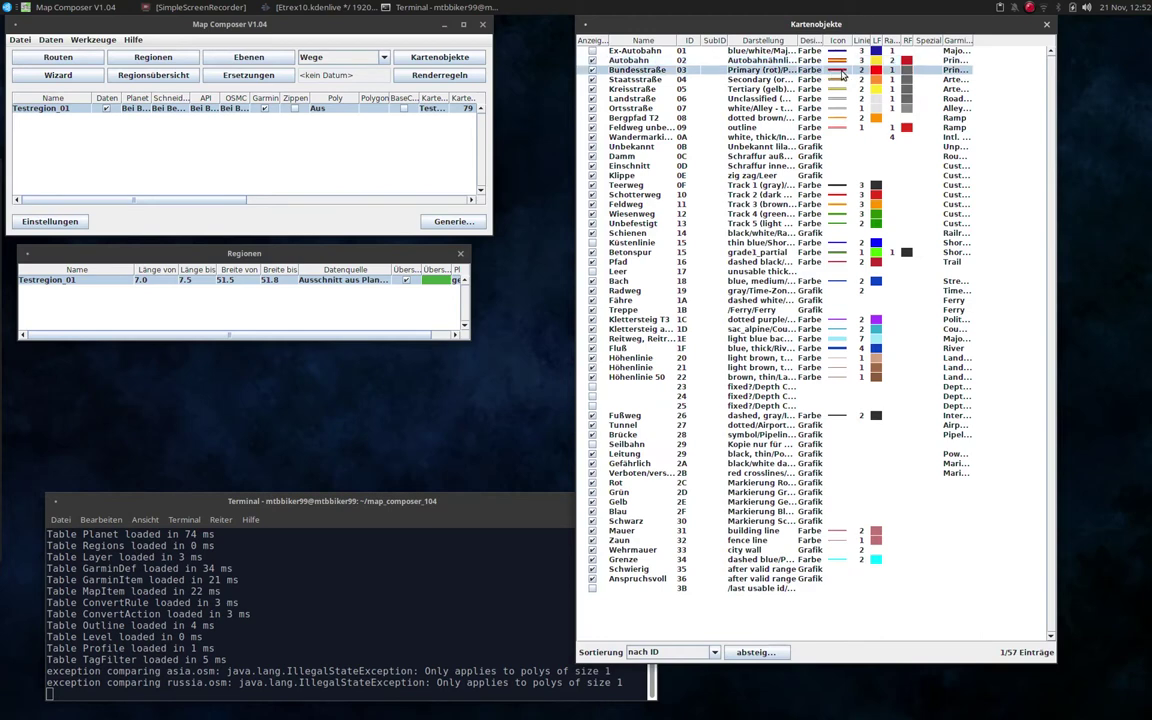
double_click(842, 74)
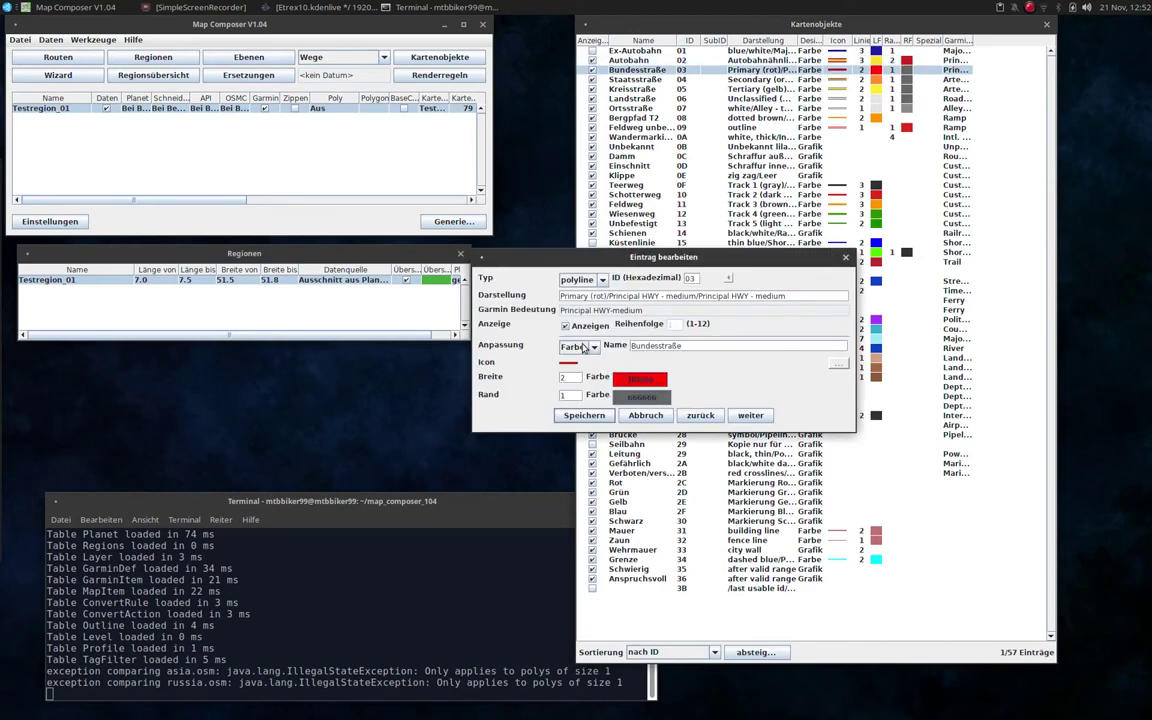
key(BackSpace)
text(1)
click(562, 396)
click(640, 379)
drag(745, 354, 748, 430)
click(634, 450)
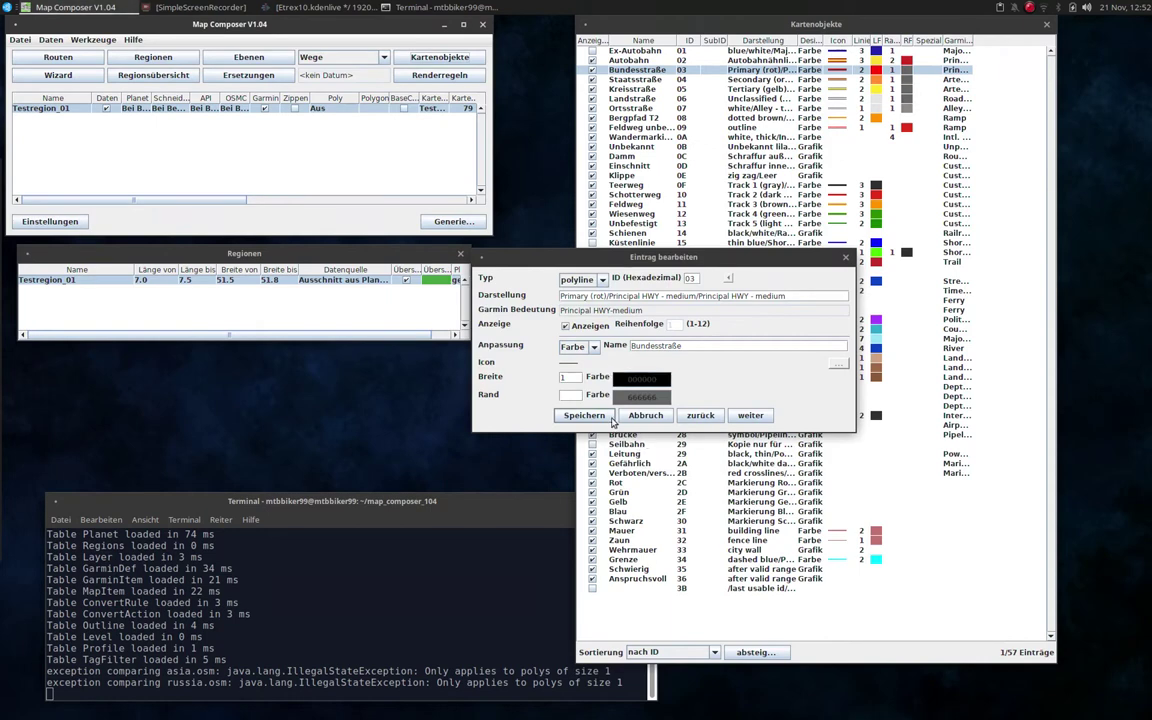
click(612, 418)
Set the Staatsstraße object's line colour to black (000000).
double_click(827, 79)
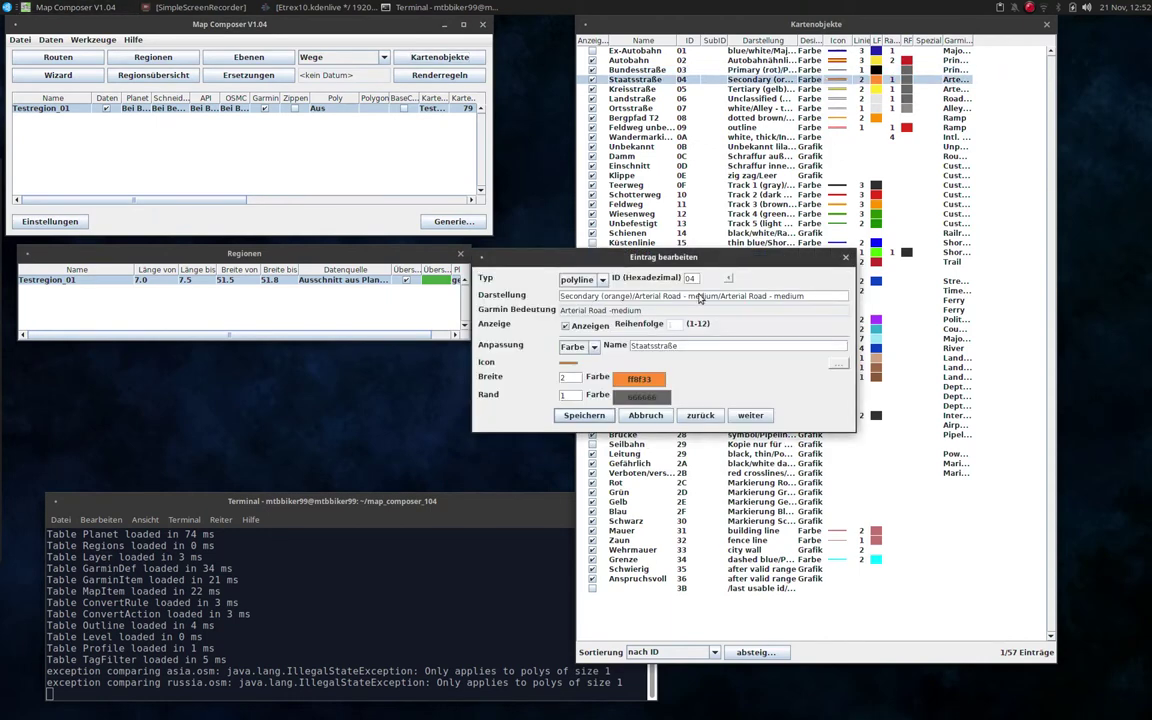
click(637, 378)
drag(748, 258, 748, 428)
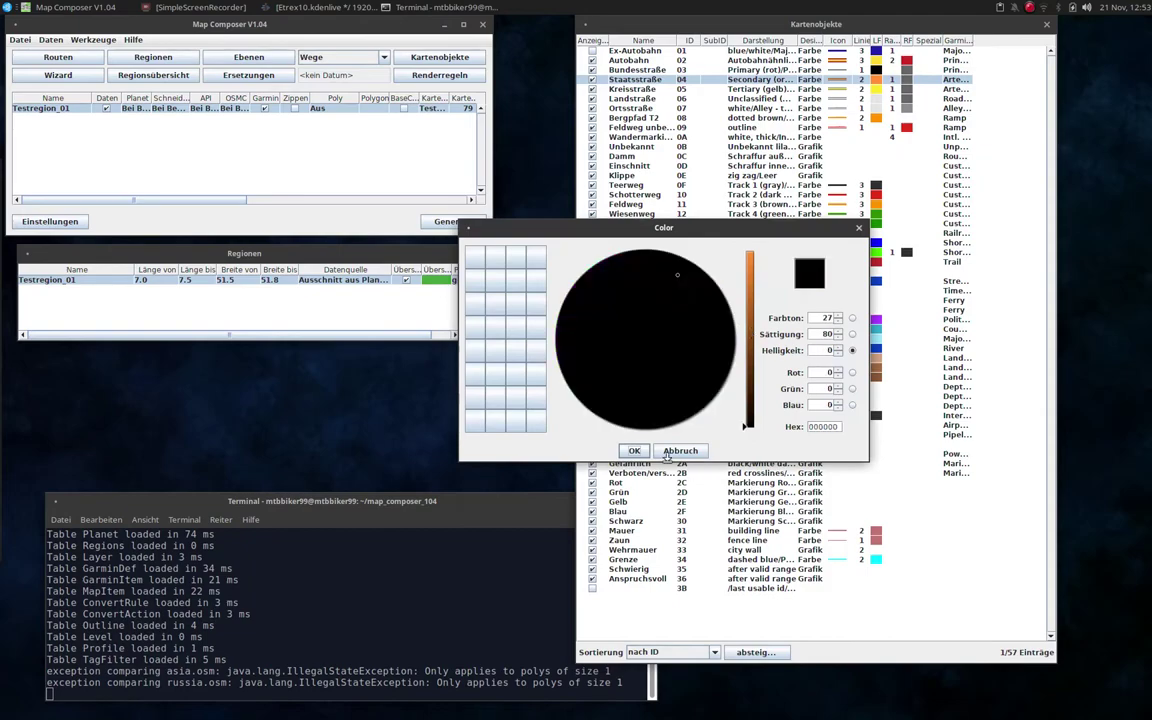
key(Return)
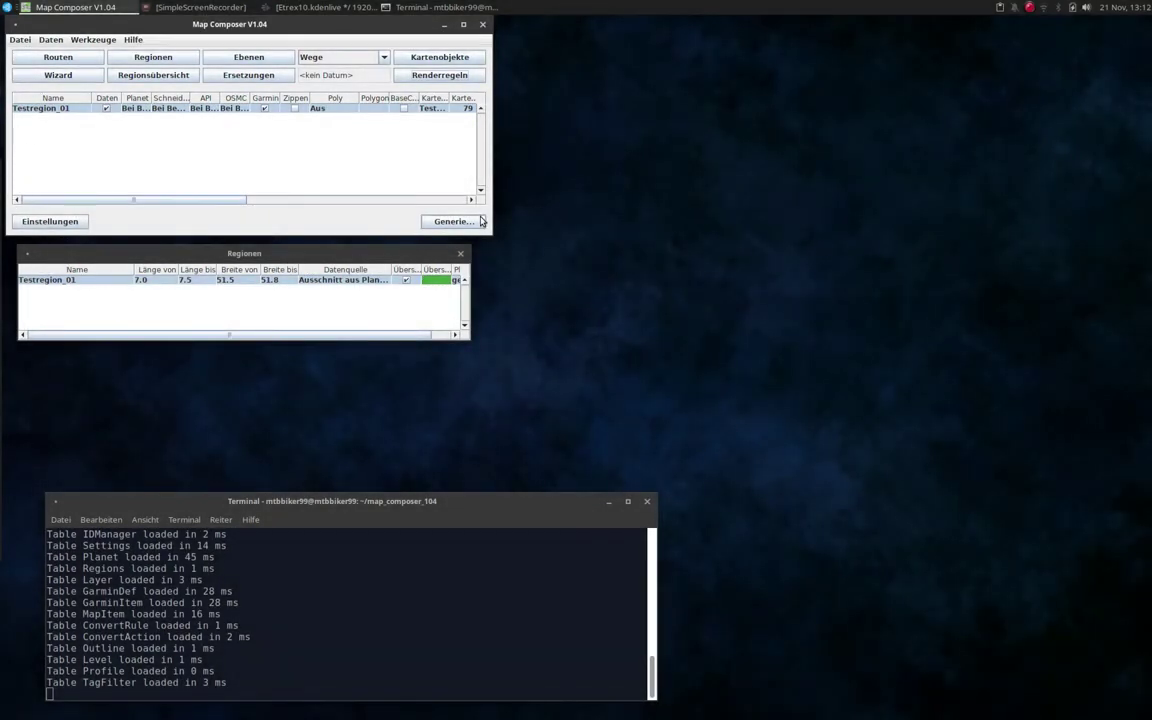
Open the map objects list again and widen the Name column so that the full object names are readable.
click(437, 57)
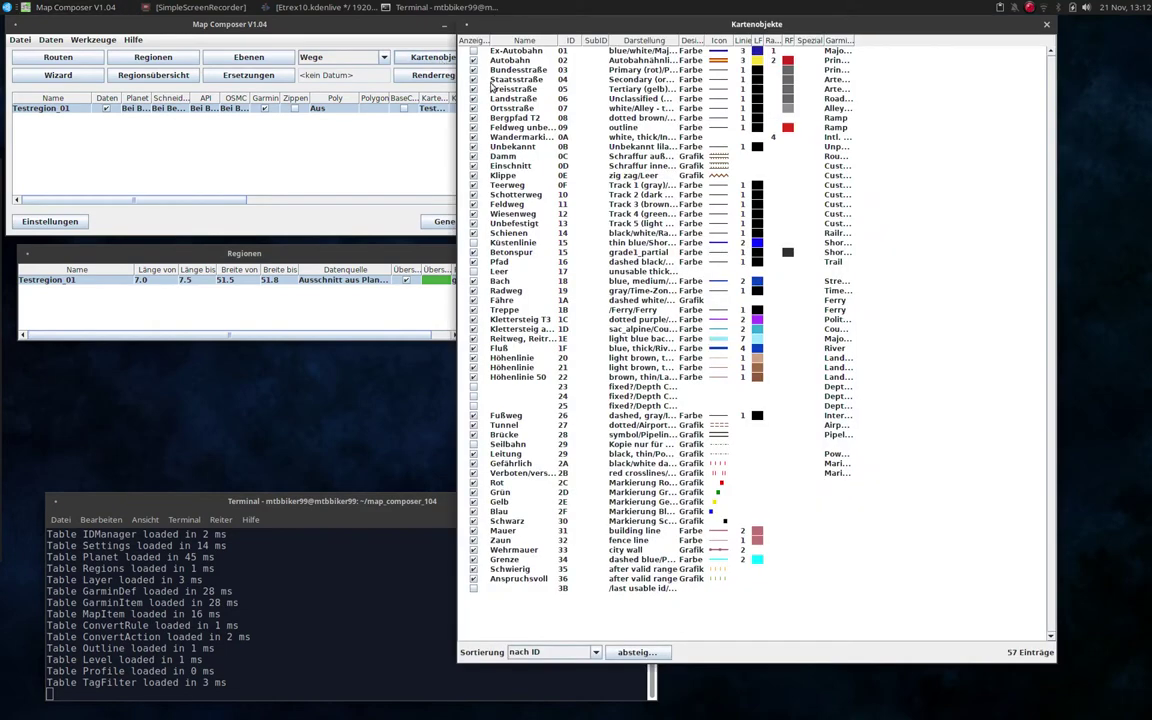
click(715, 139)
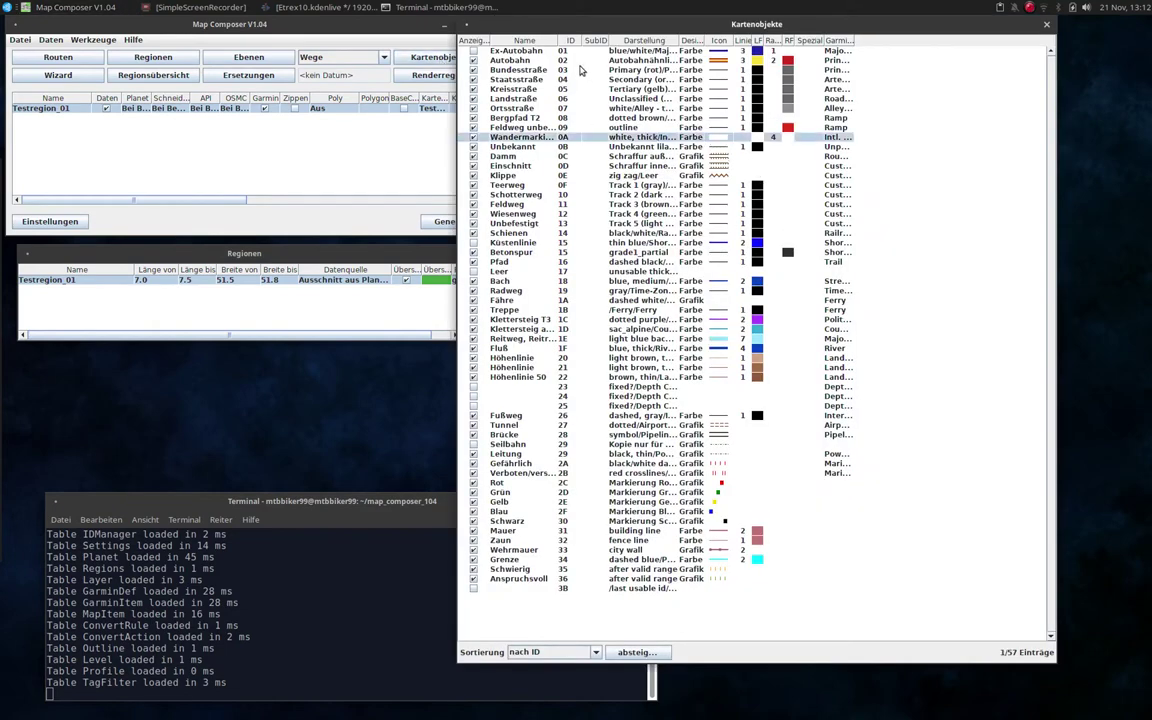
drag(552, 41, 620, 63)
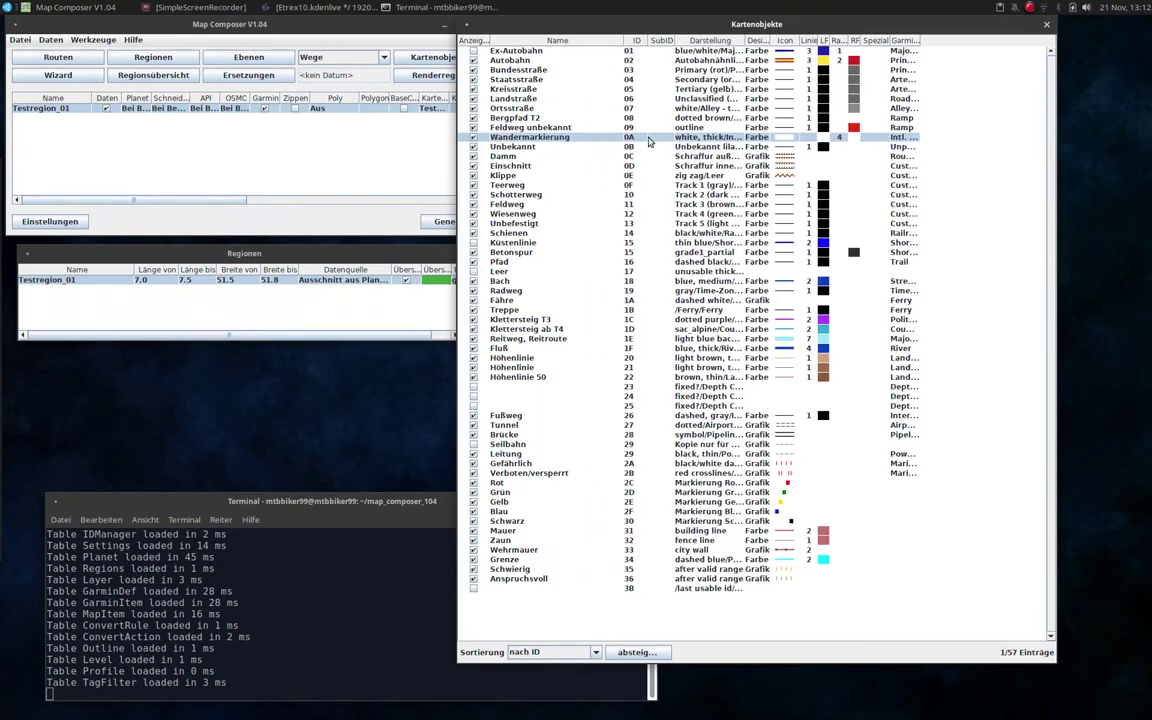
Try the Grafik customization for the Feldweg unbekannt object, open its icon file selection and cancel it.
click(721, 128)
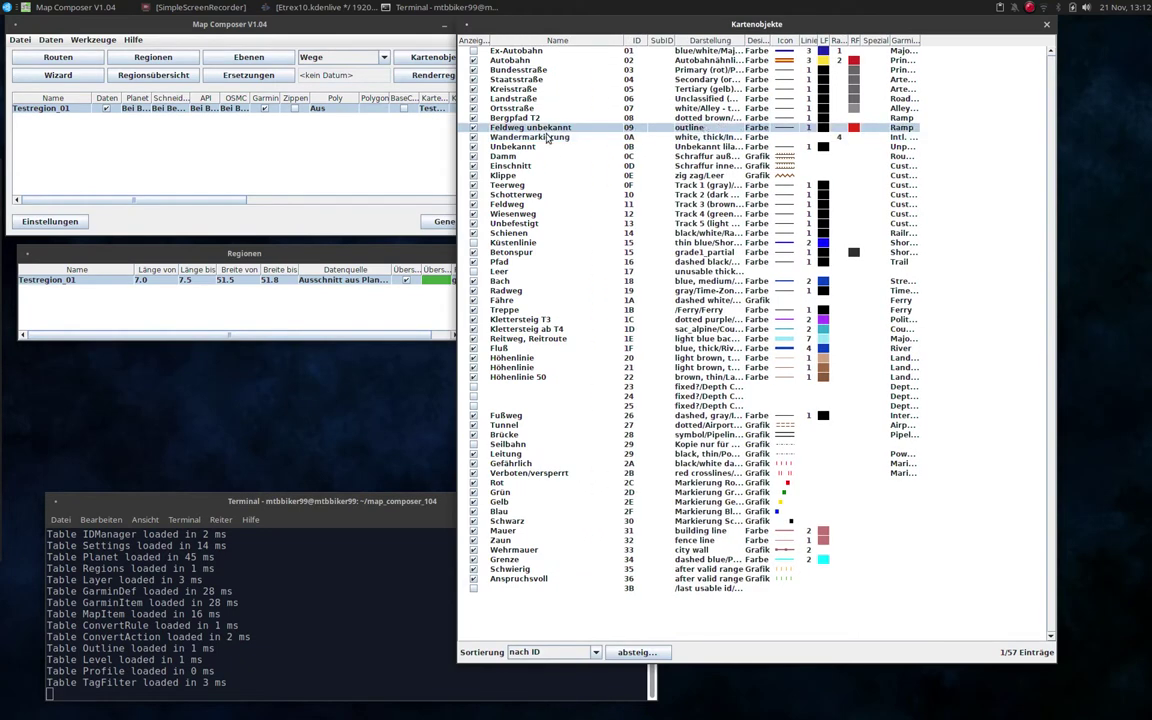
double_click(658, 128)
click(580, 346)
click(591, 381)
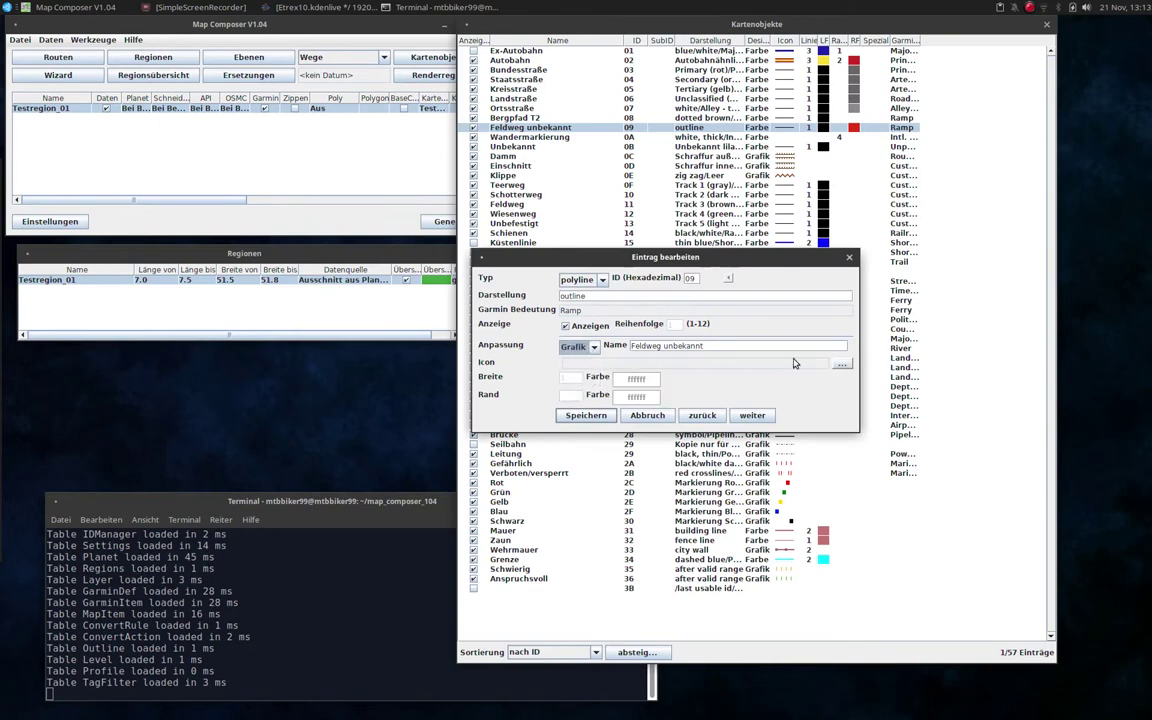
click(841, 364)
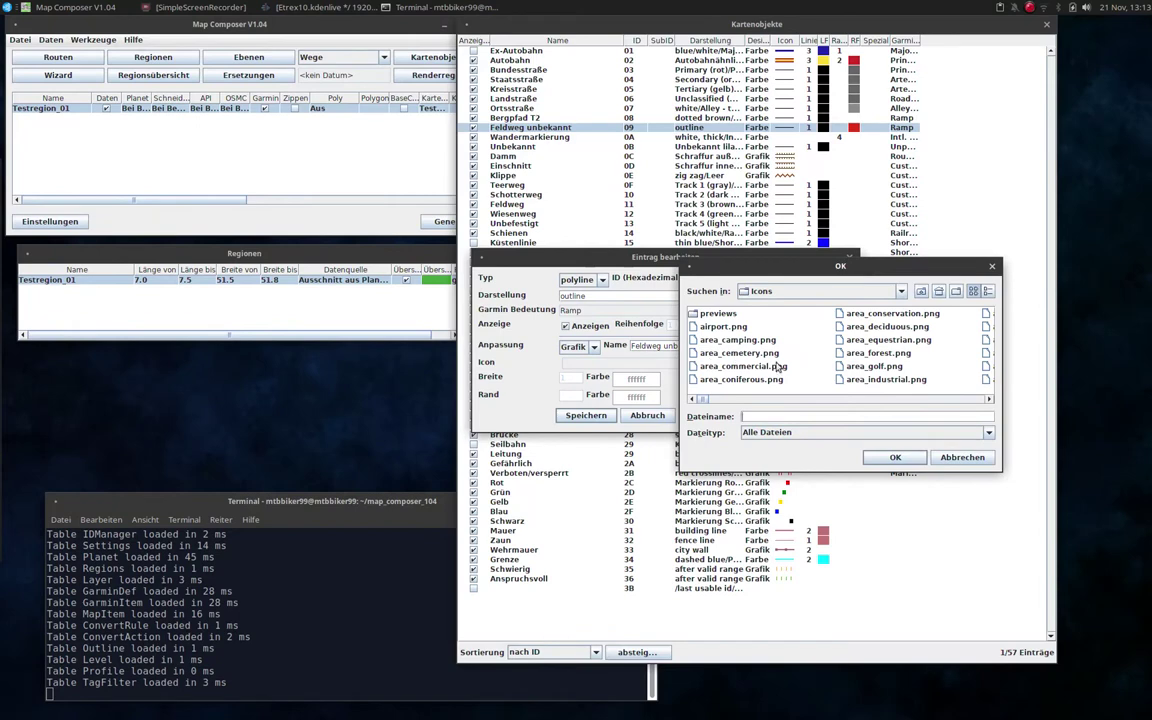
click(952, 458)
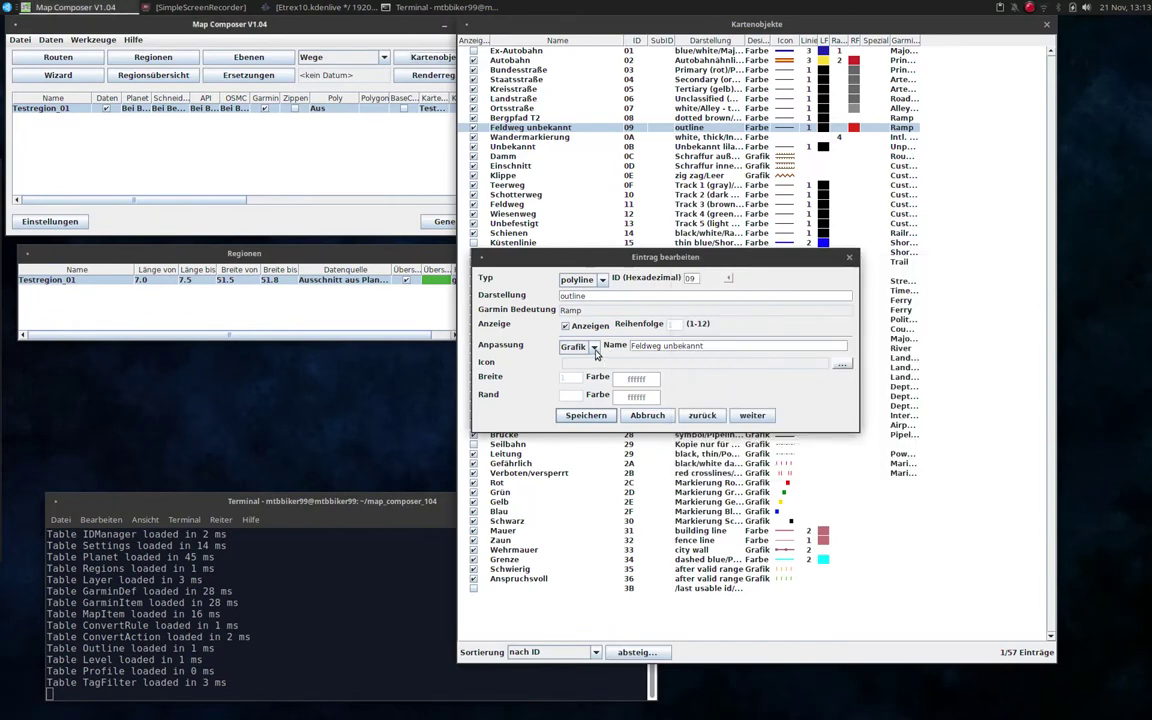
Set the Feldweg unbekannt object's customization to Farbe with line colour 000000 and save the entry.
click(594, 349)
click(586, 372)
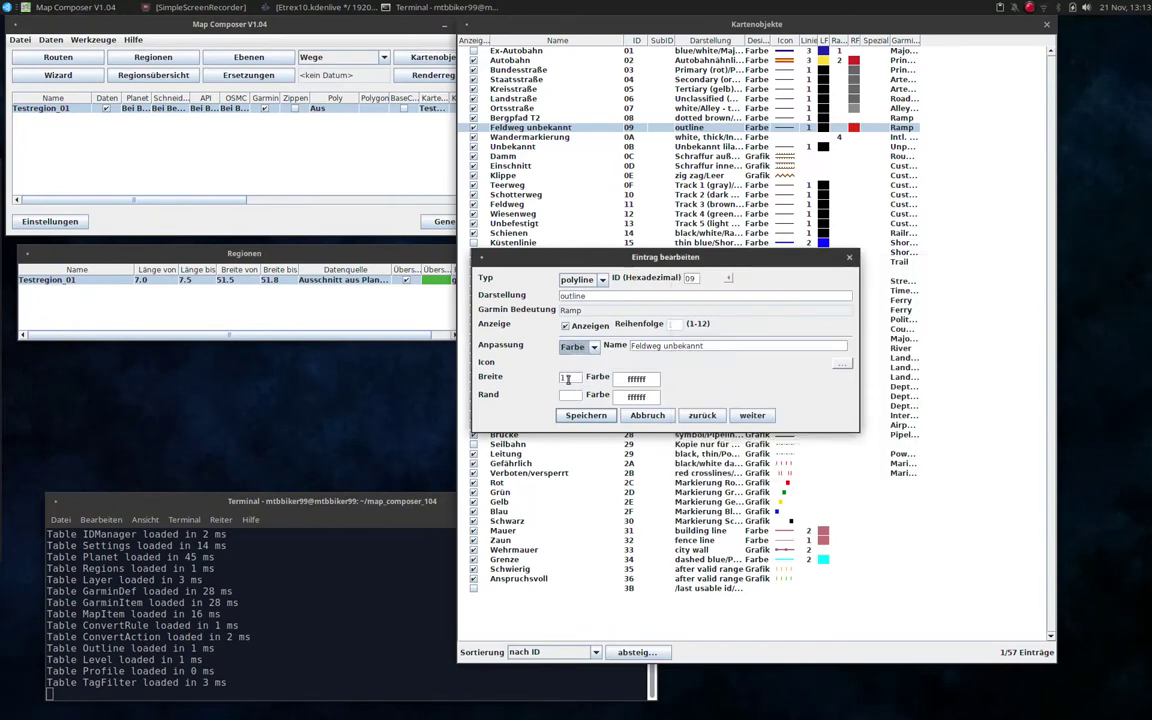
click(636, 379)
drag(744, 368, 748, 430)
click(634, 451)
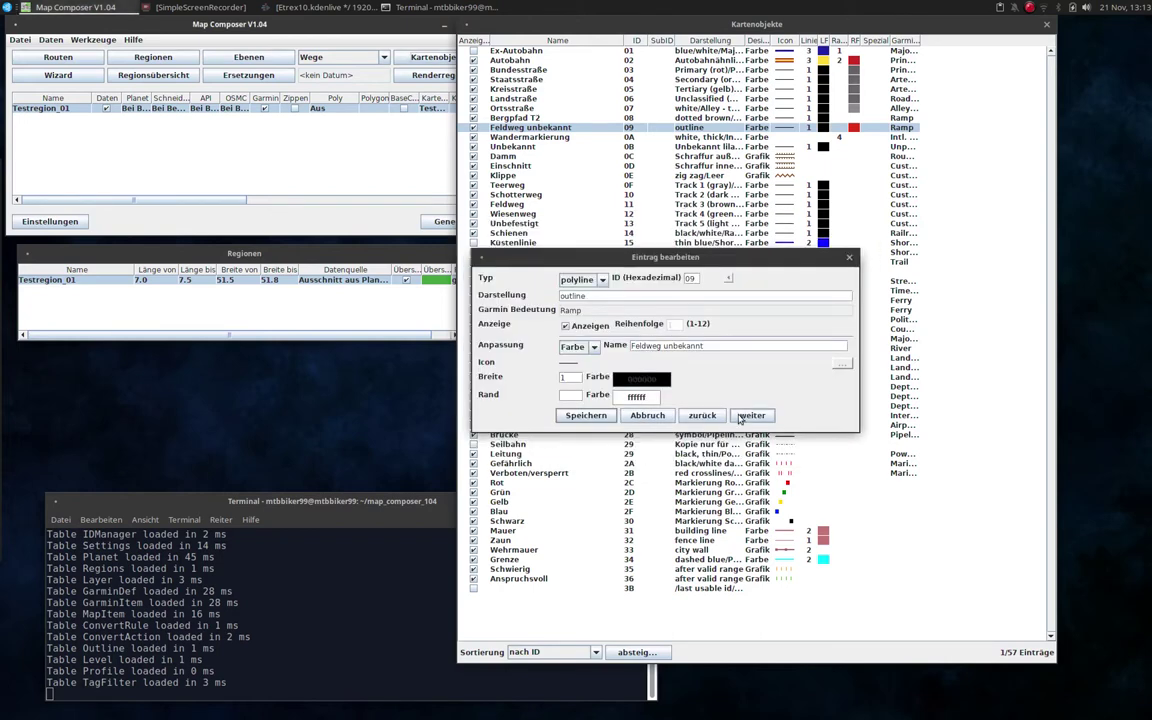
click(586, 415)
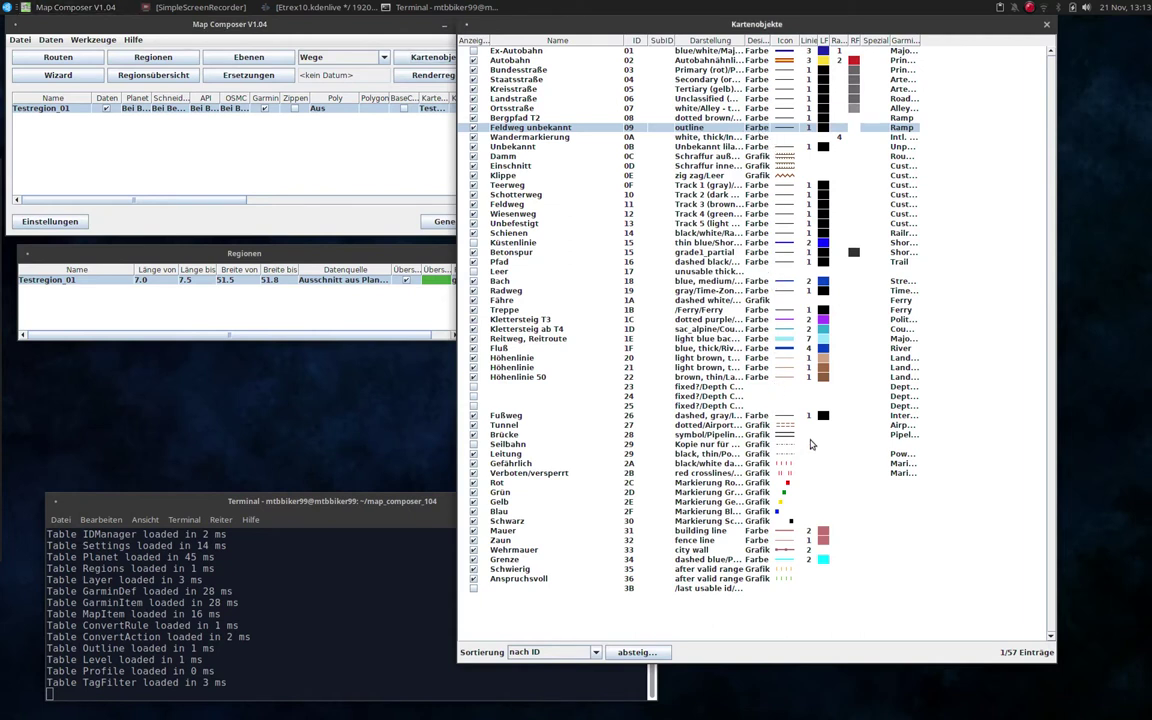
Review the customization options of the Treppe object, choose Farbe, save the entry and close the map objects list.
click(637, 311)
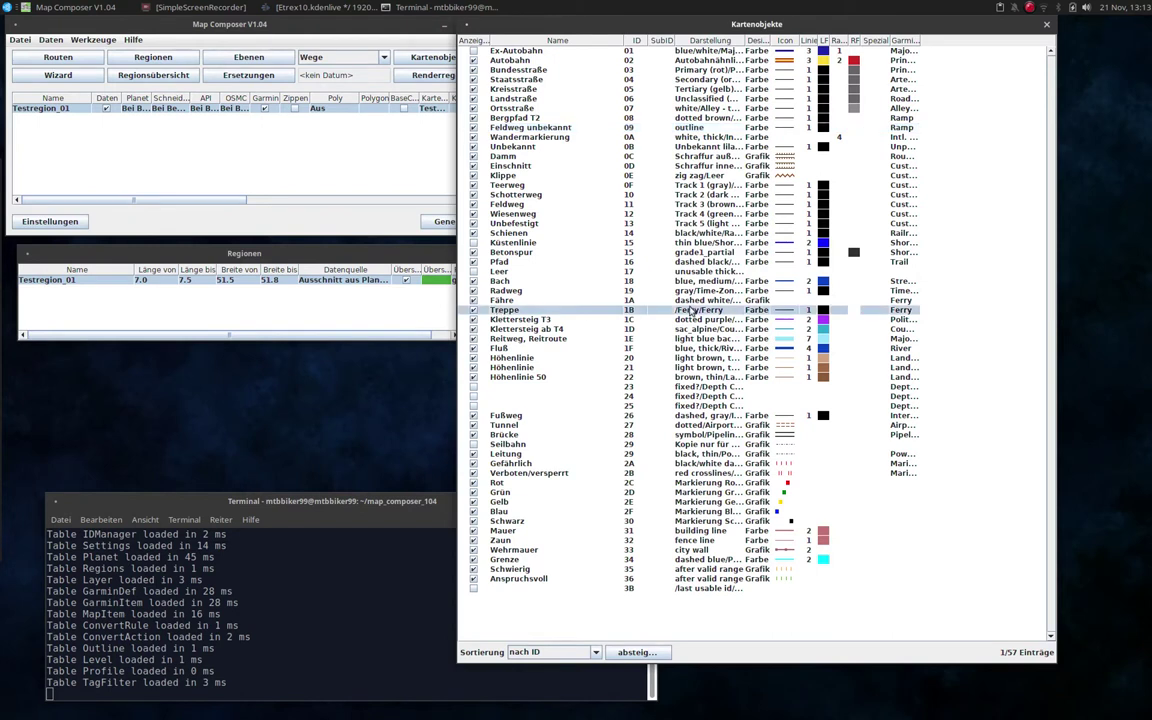
double_click(789, 315)
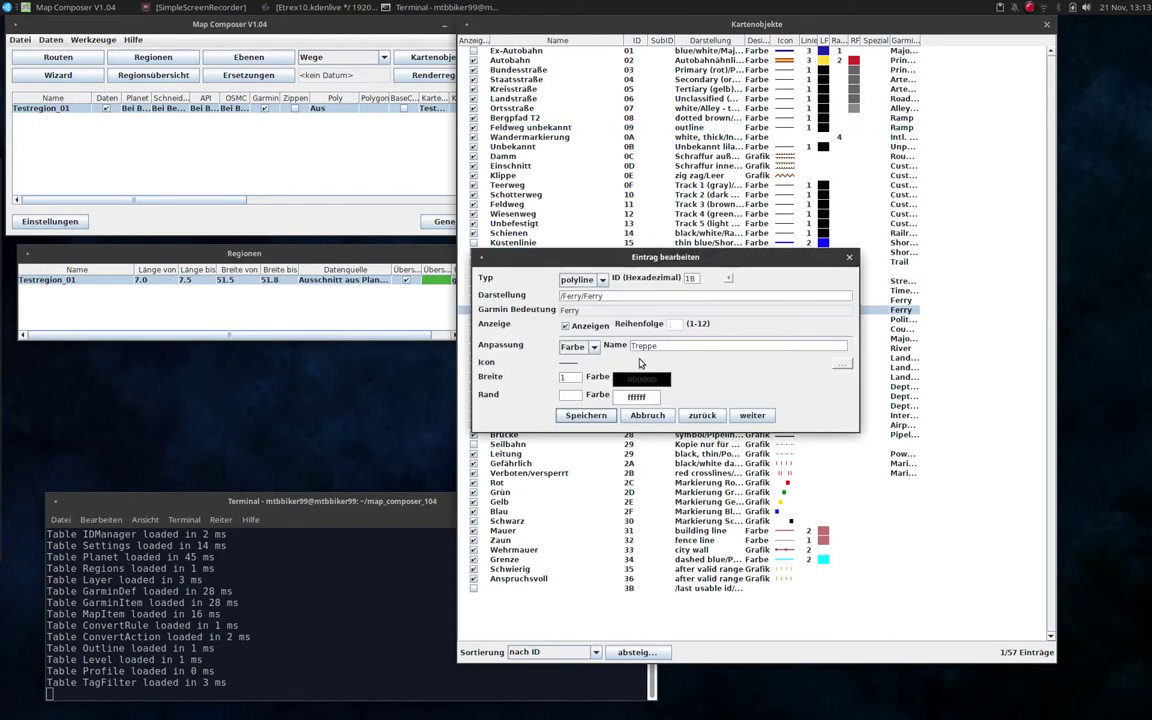
click(594, 349)
click(594, 349)
click(594, 349)
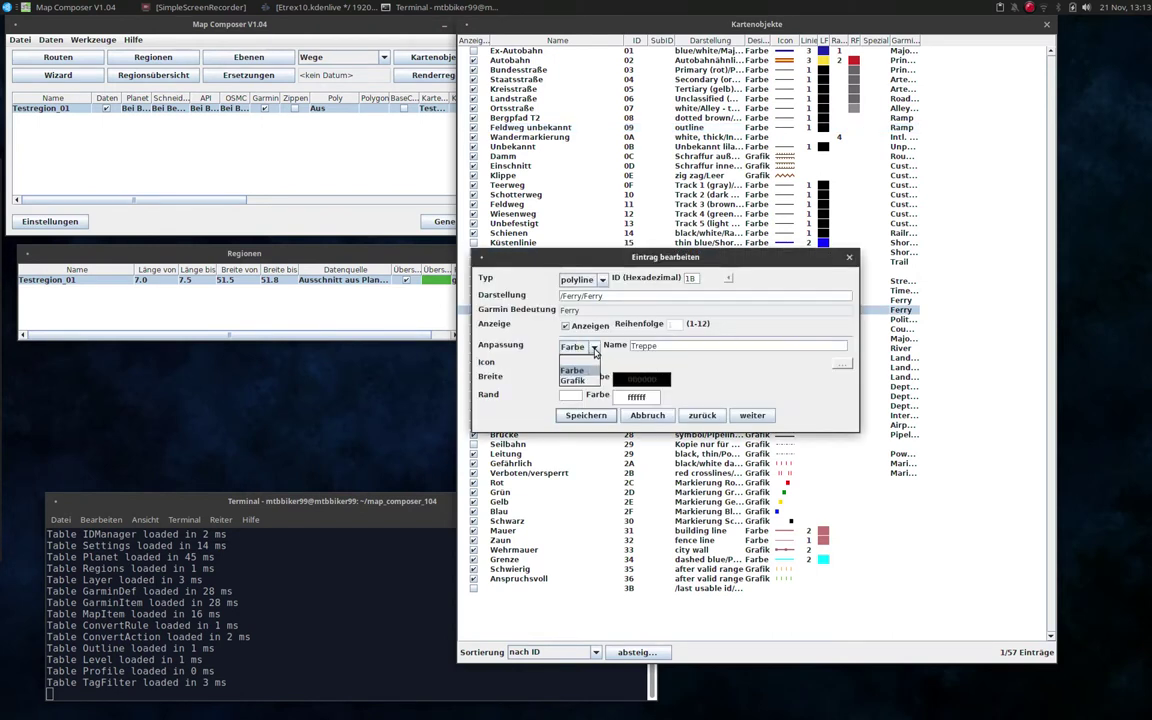
click(578, 371)
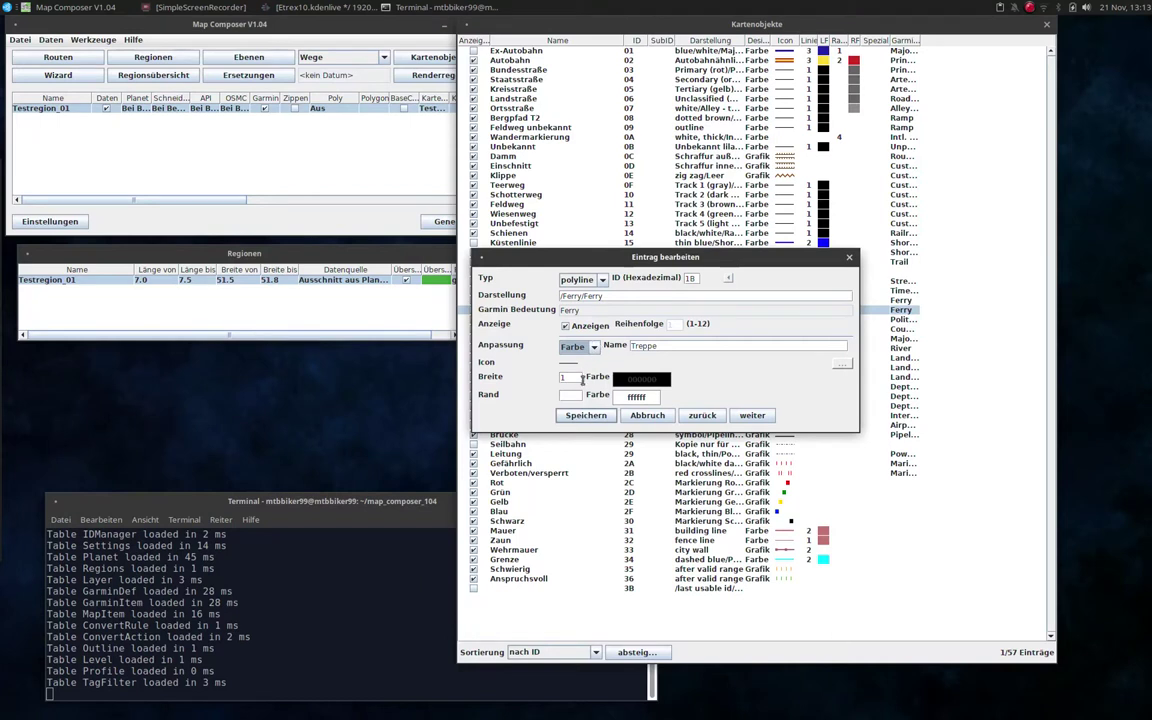
click(592, 415)
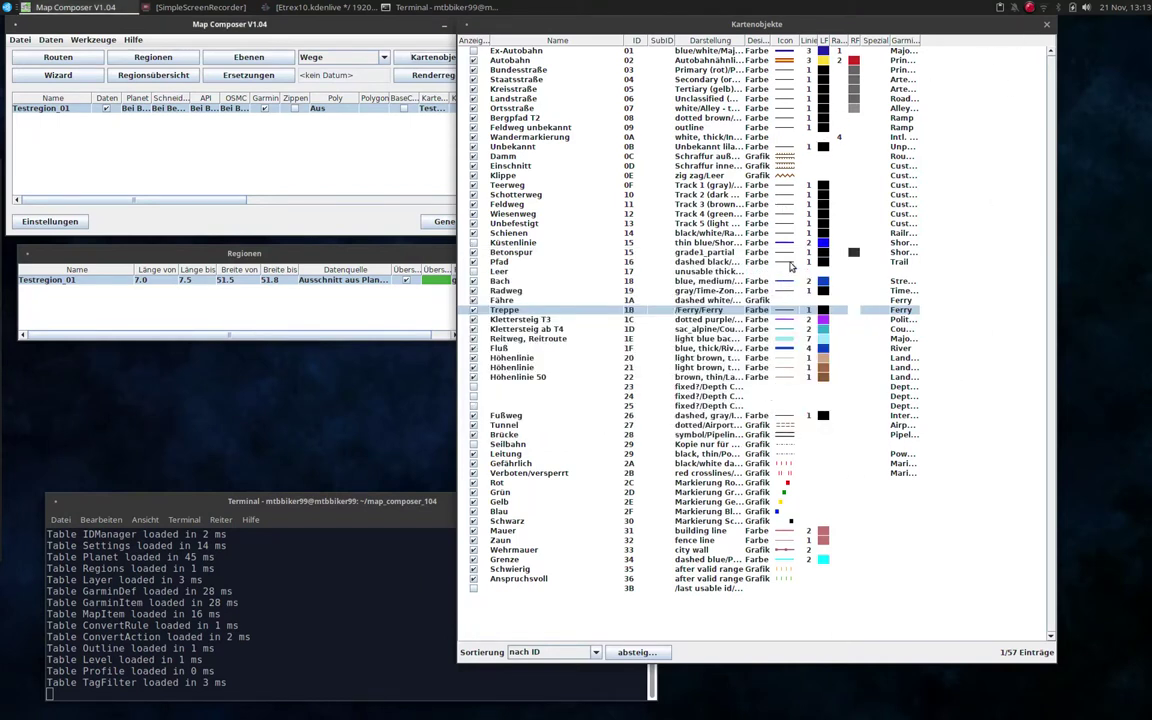
click(1047, 25)
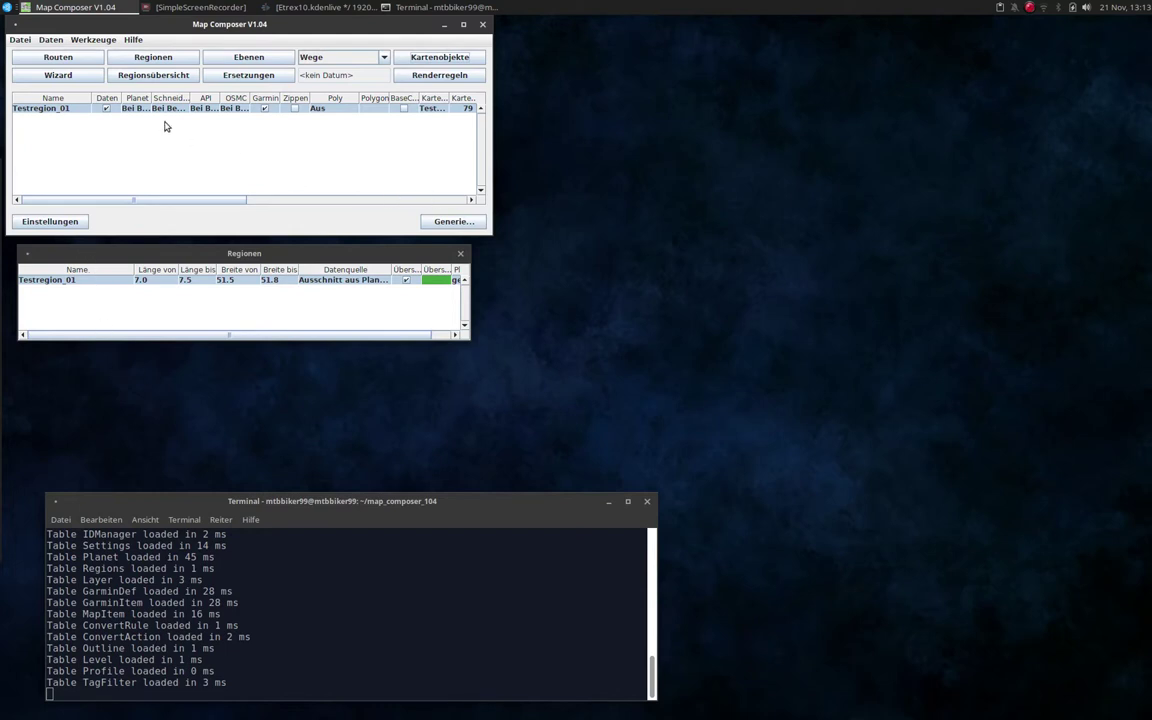
Start generating the Testregion_01 map and arrange the enlarged log window and the download window so neither covers the other.
click(450, 222)
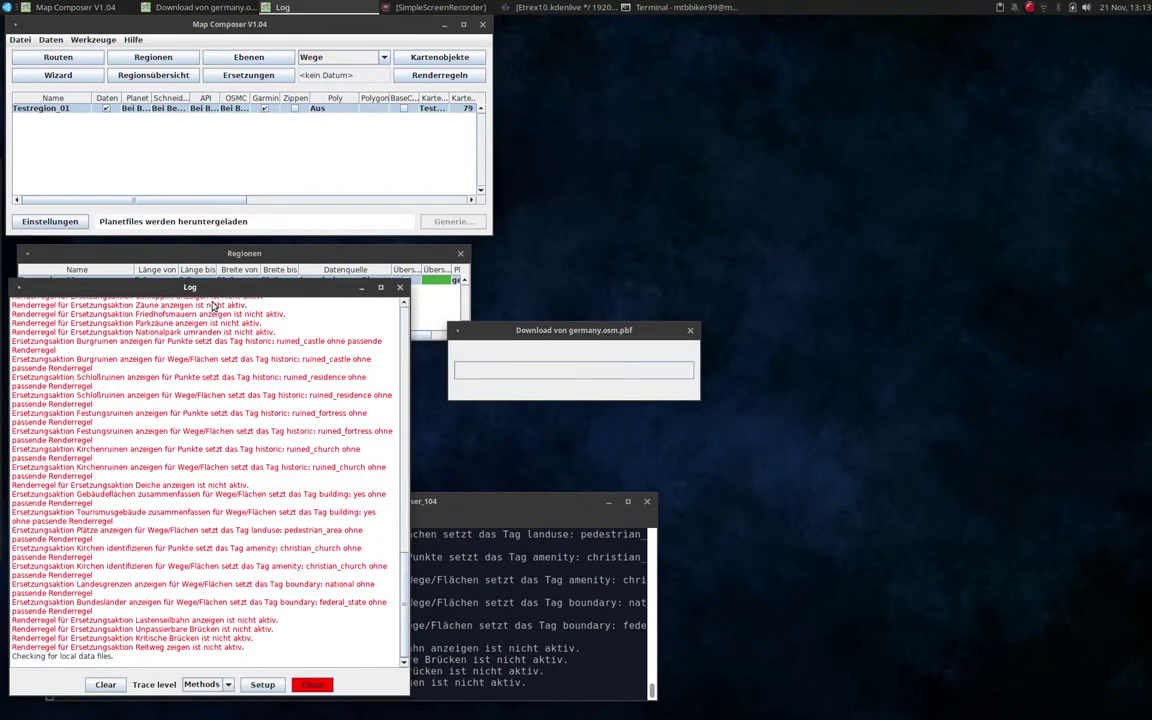
drag(208, 297, 927, 34)
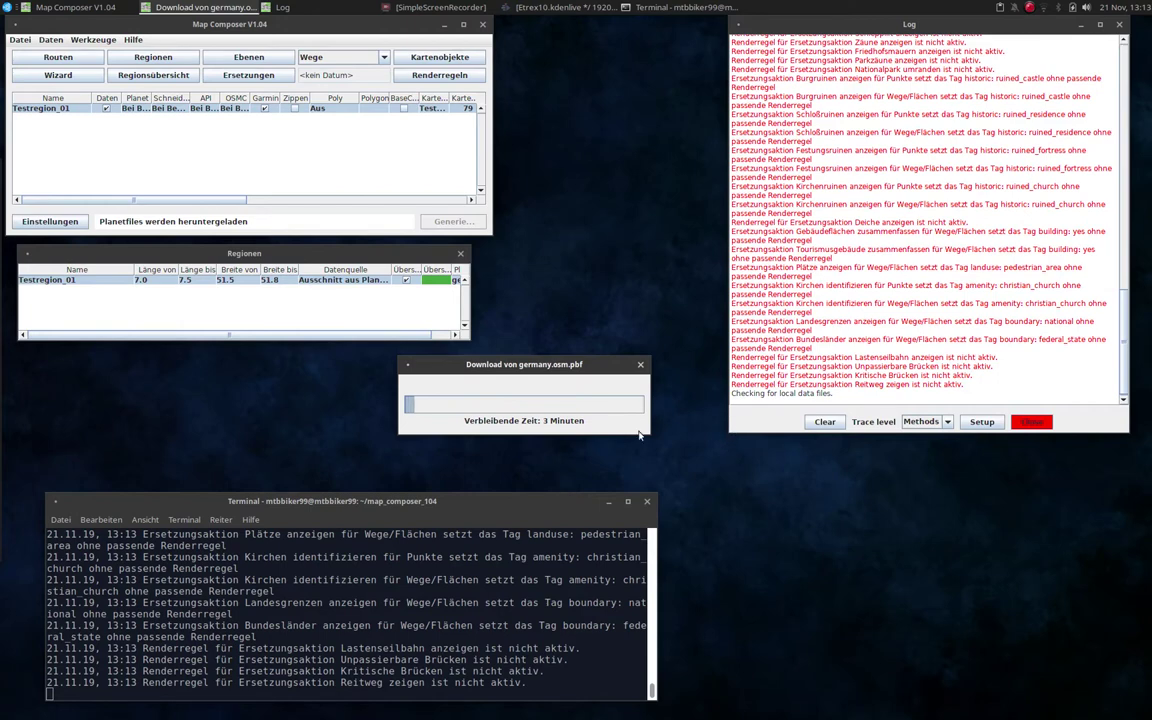
drag(729, 433, 729, 488)
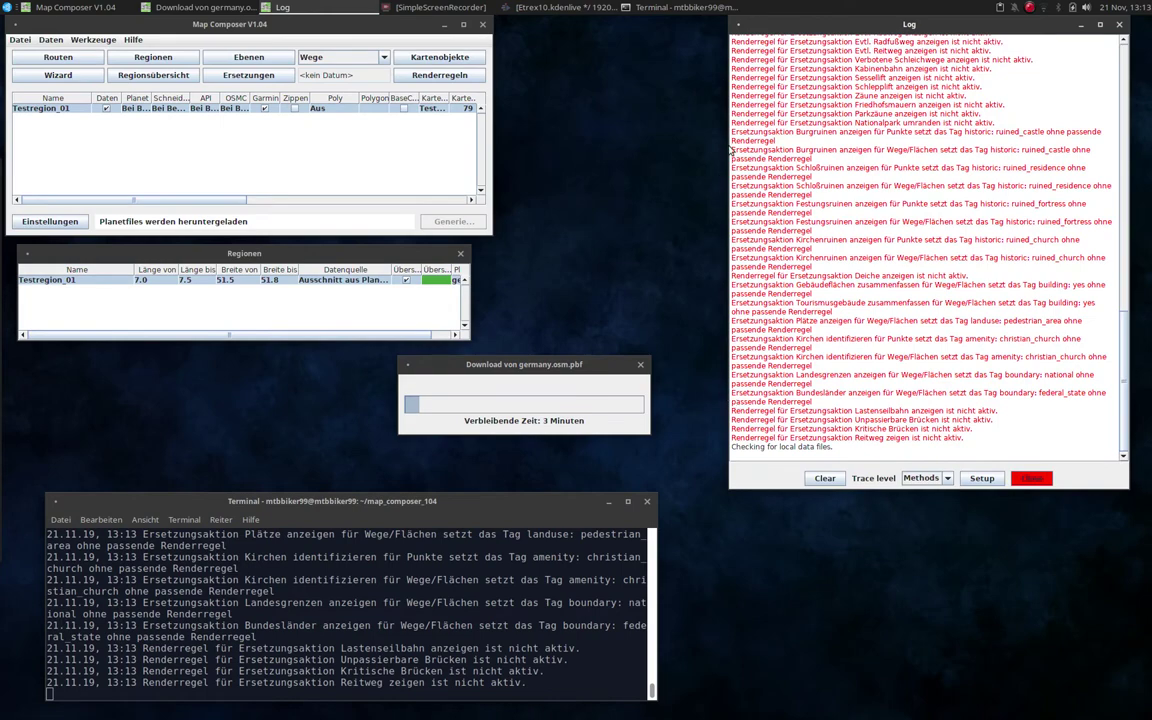
drag(728, 146, 583, 200)
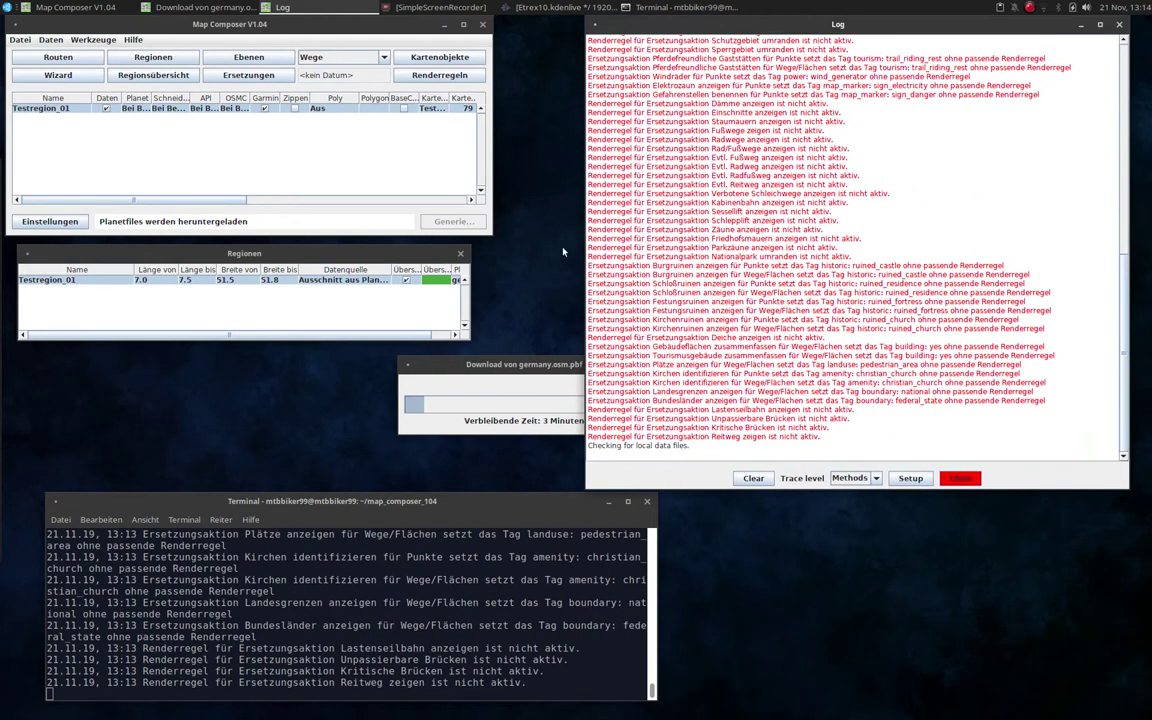
drag(538, 366, 372, 395)
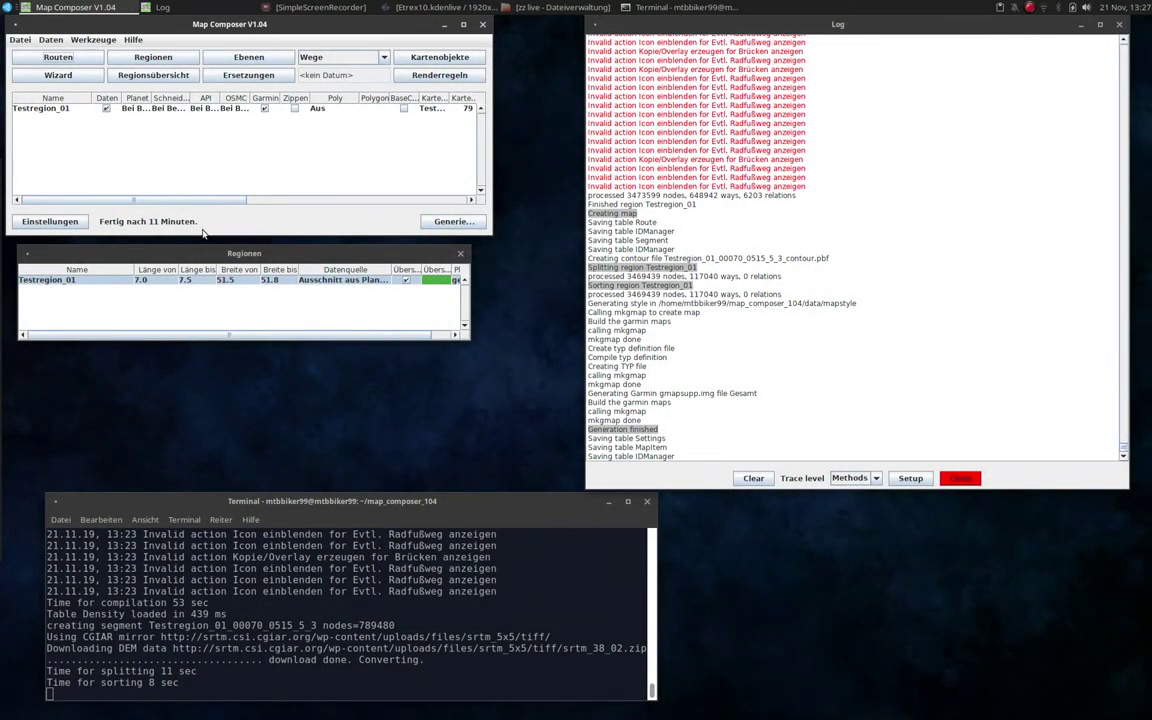
Examine the generation log, from its final entries back through the earlier messages.
click(668, 338)
scroll(668, 340, up, 10)
scroll(668, 338, up, 5)
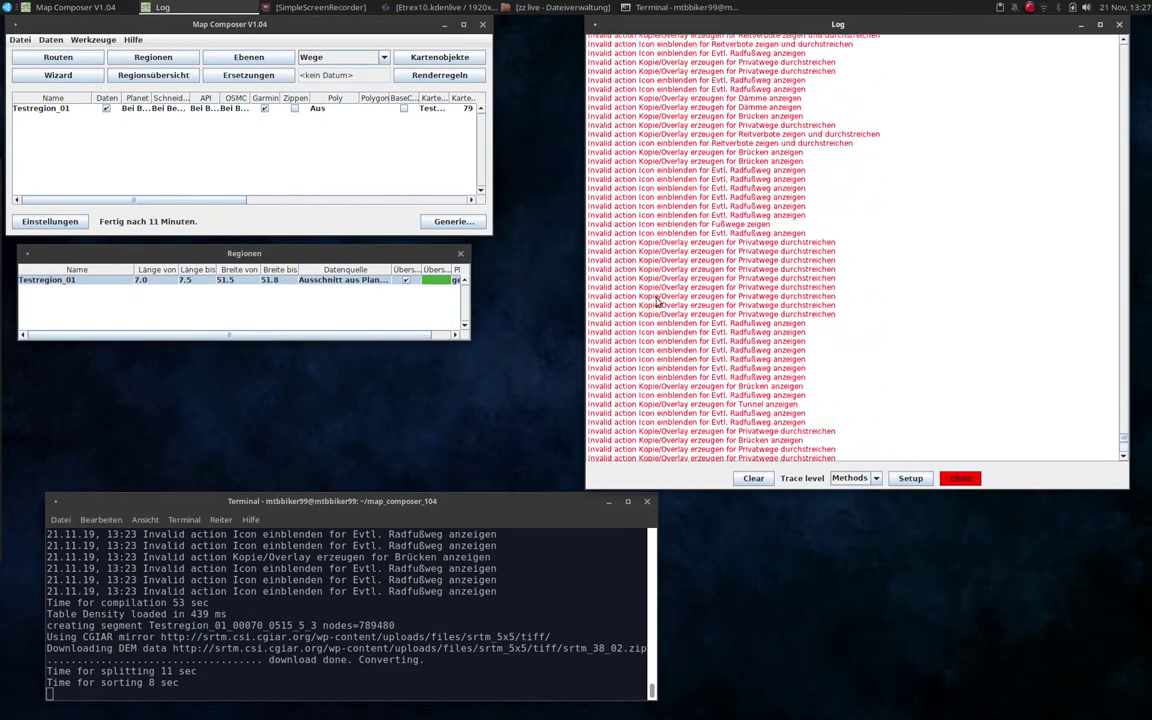
scroll(788, 295, down, 15)
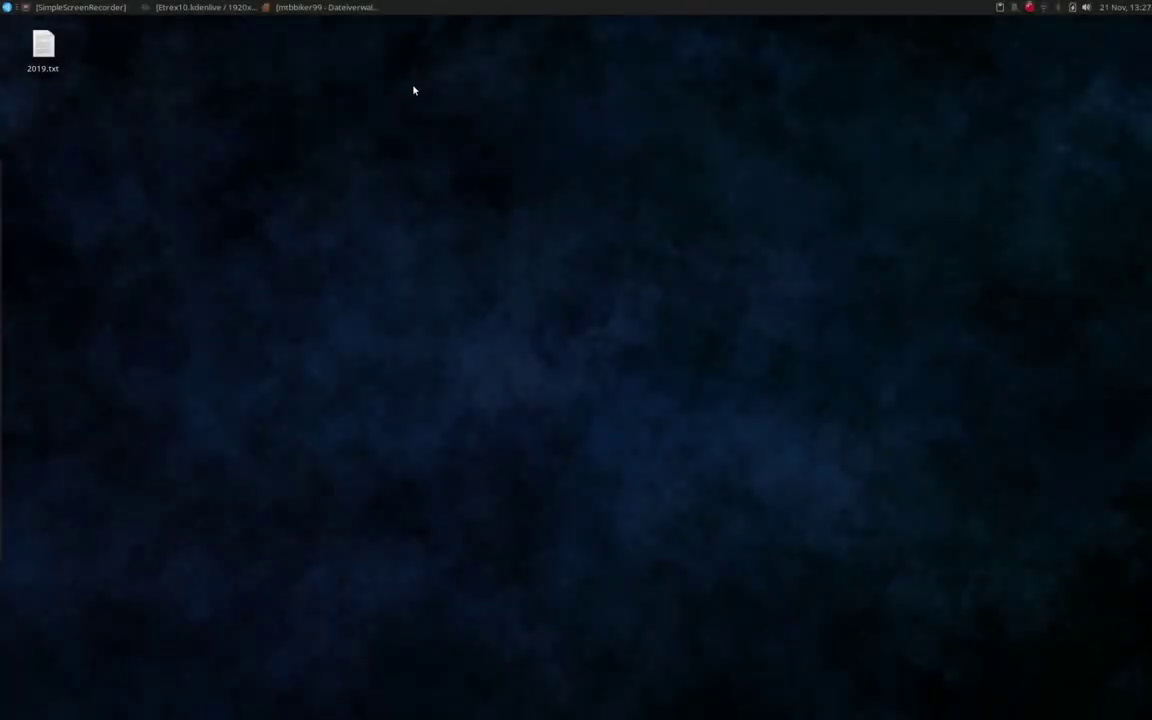
Switch to the file manager, open the garmin folder inside map_composer_104 and select gmapsupp.img.
click(350, 8)
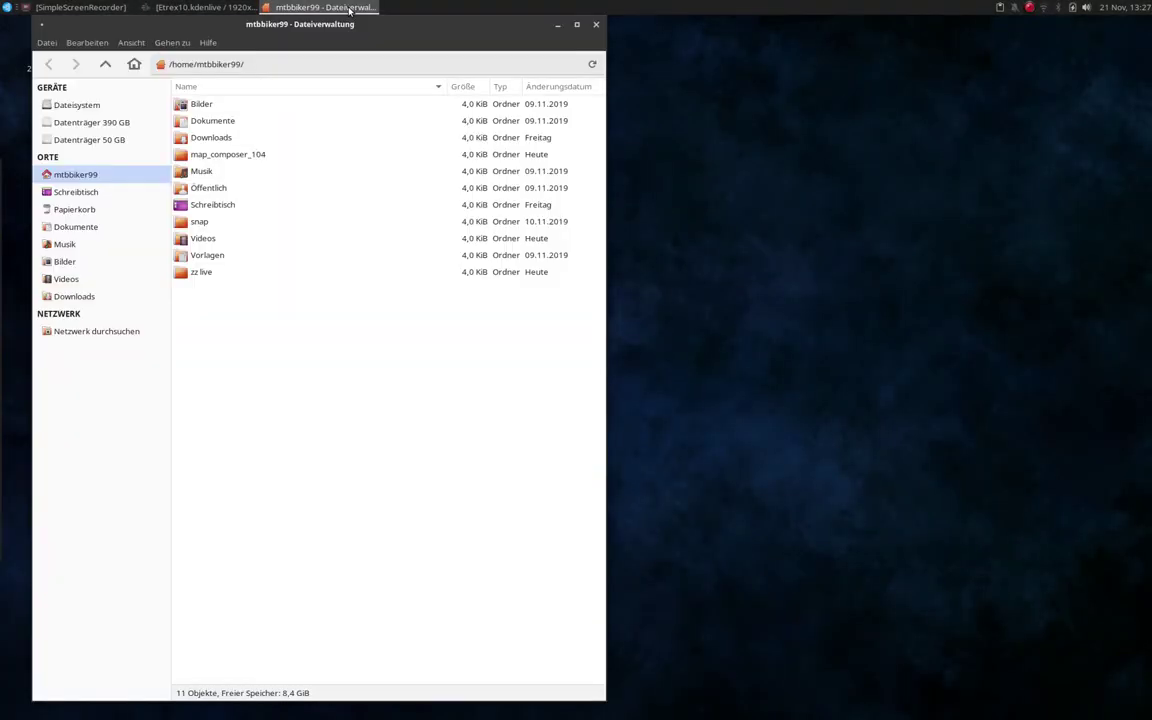
double_click(228, 158)
click(209, 141)
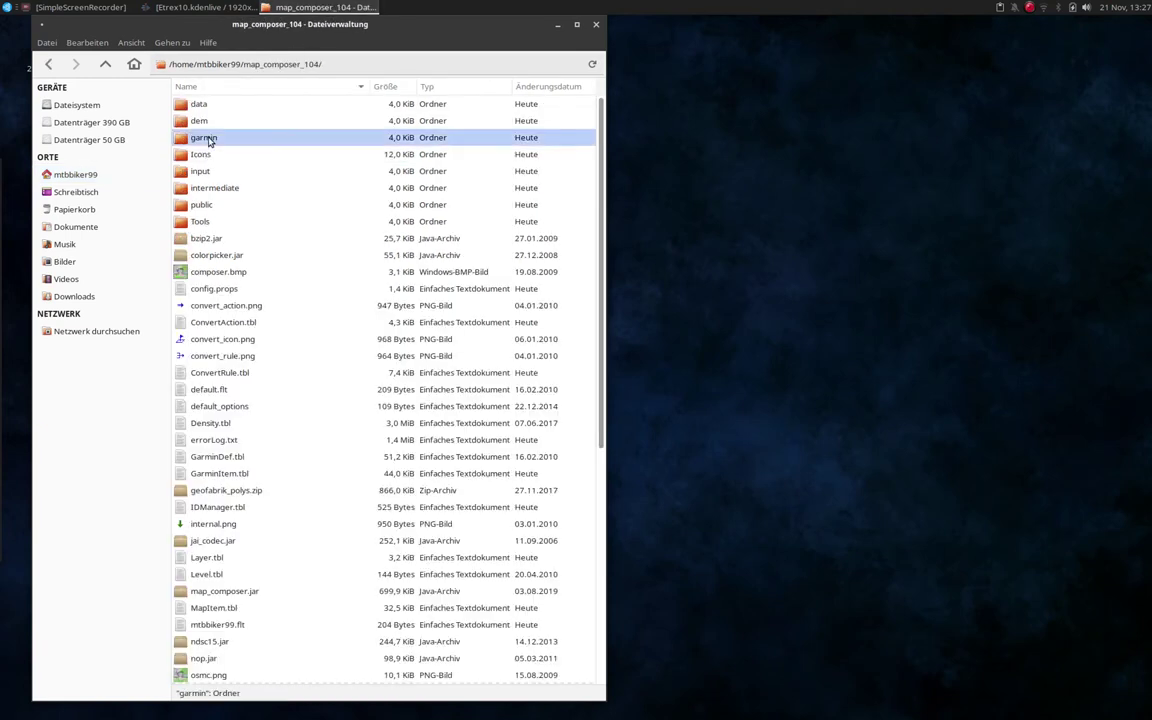
double_click(209, 141)
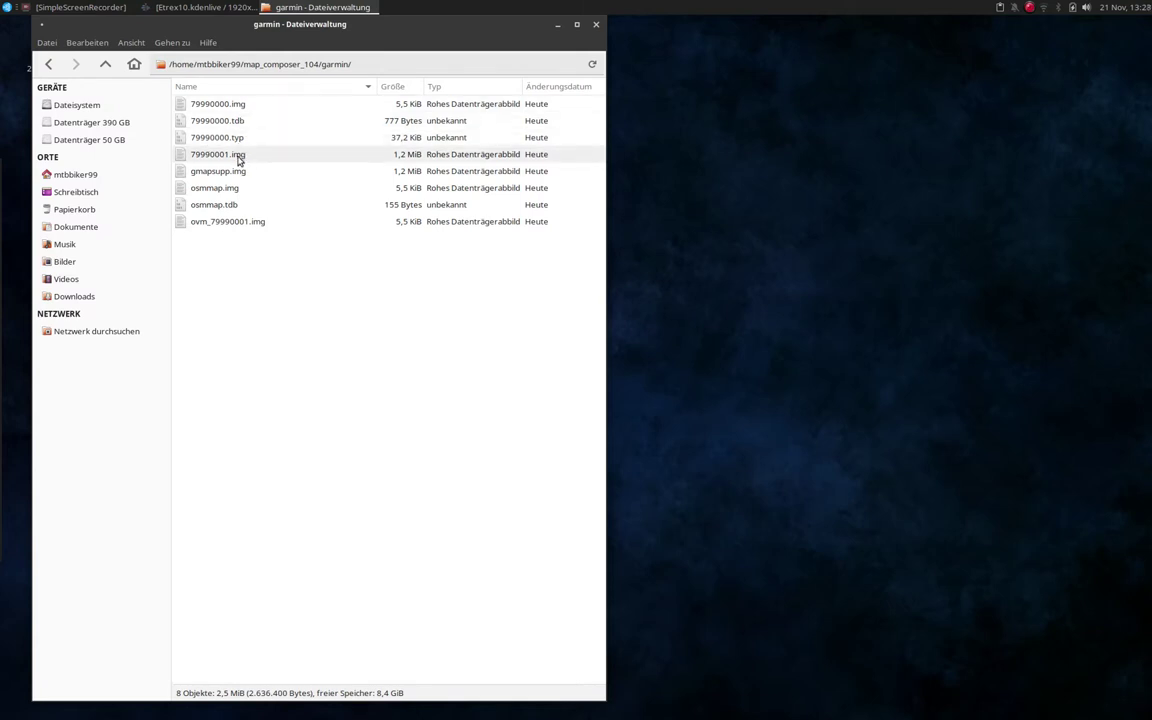
click(238, 173)
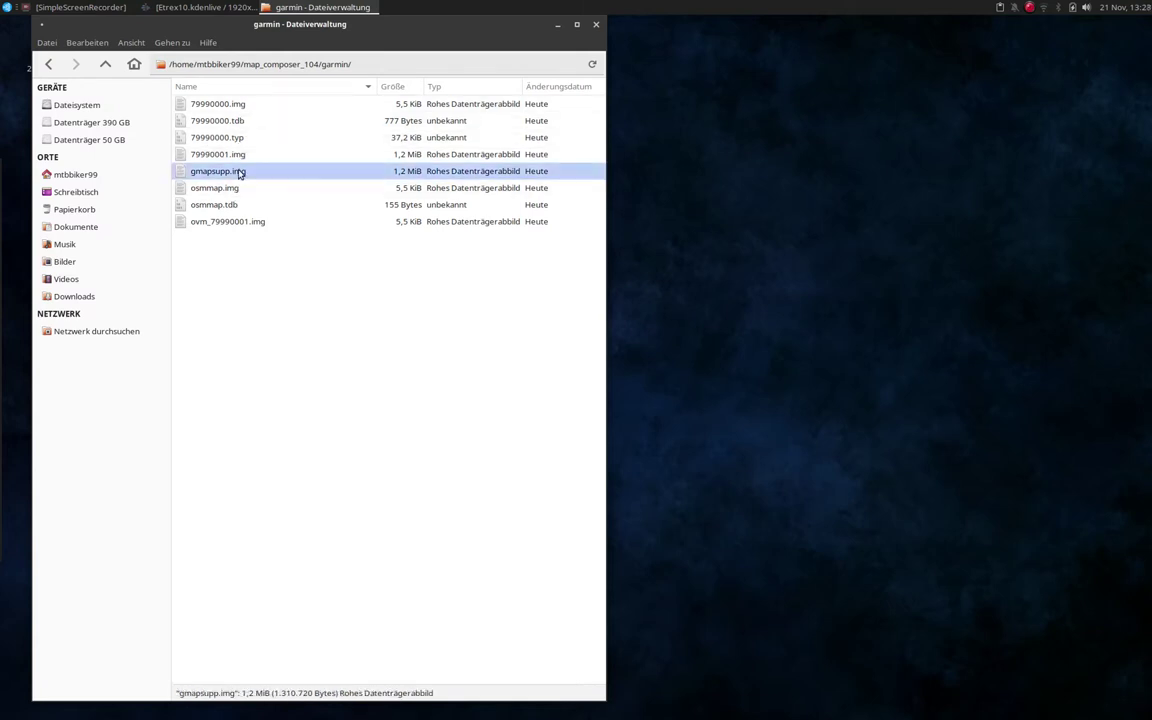
Move every file in the garmin folder except gmapsupp.img to the trash.
click(231, 188)
shift+click(231, 220)
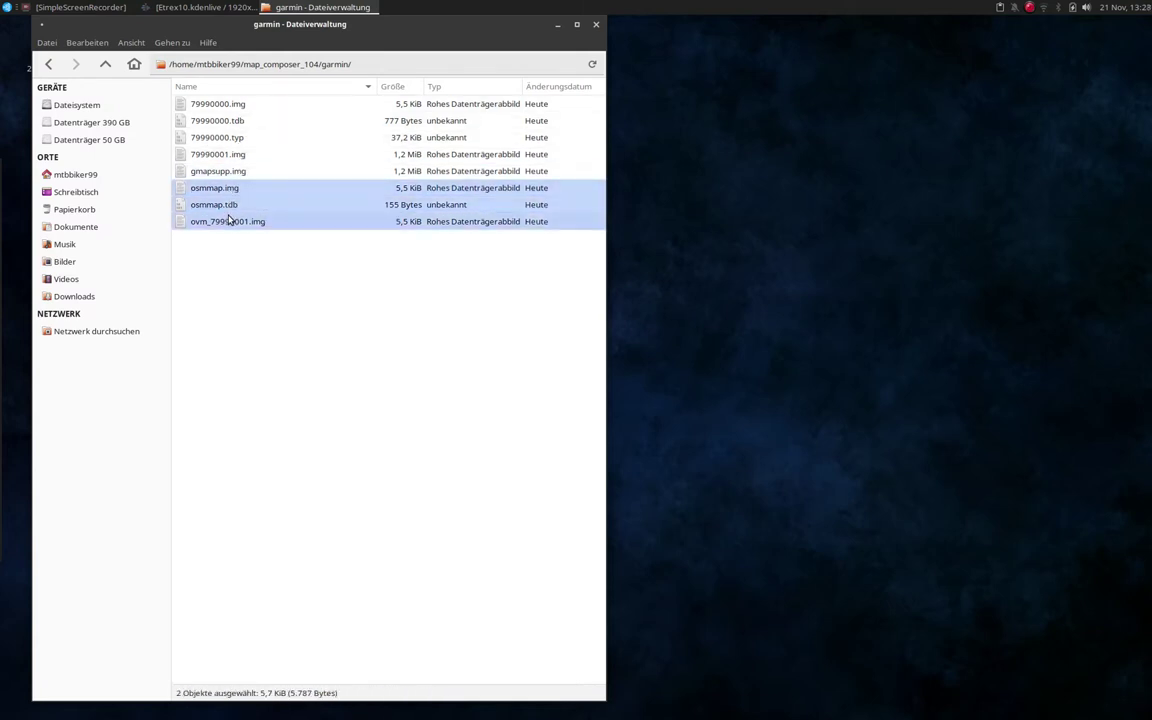
ctrl+click(239, 154)
ctrl+click(239, 137)
ctrl+click(239, 104)
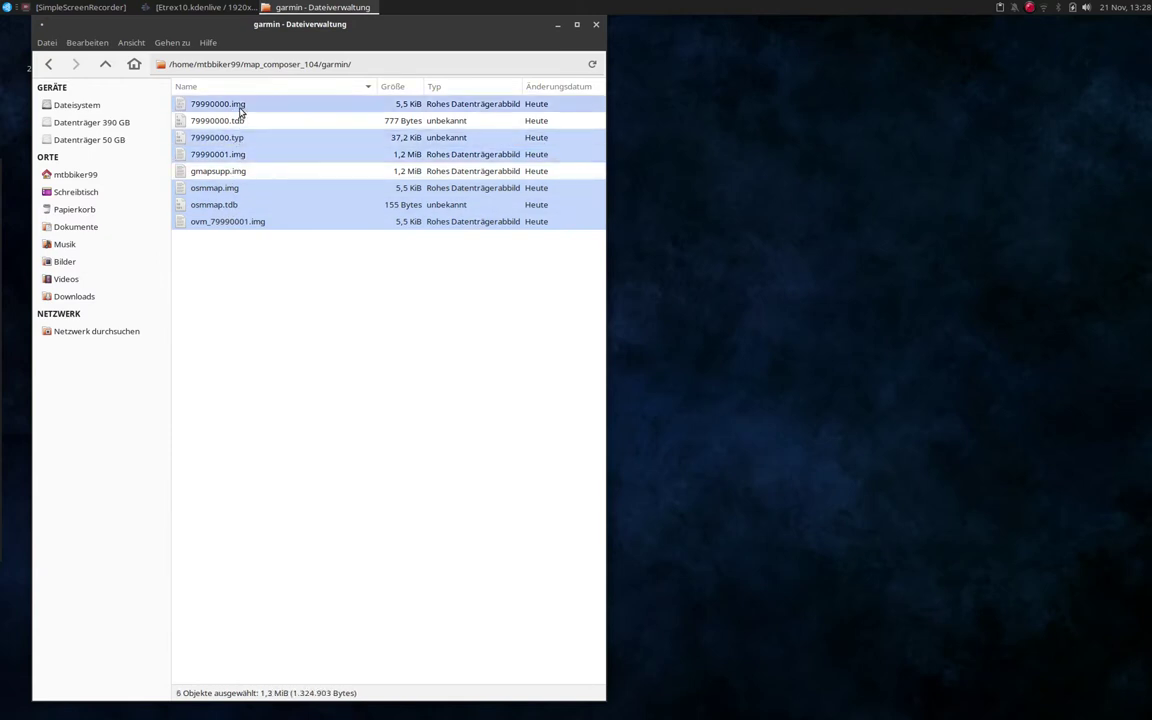
ctrl+click(240, 121)
right_click(240, 125)
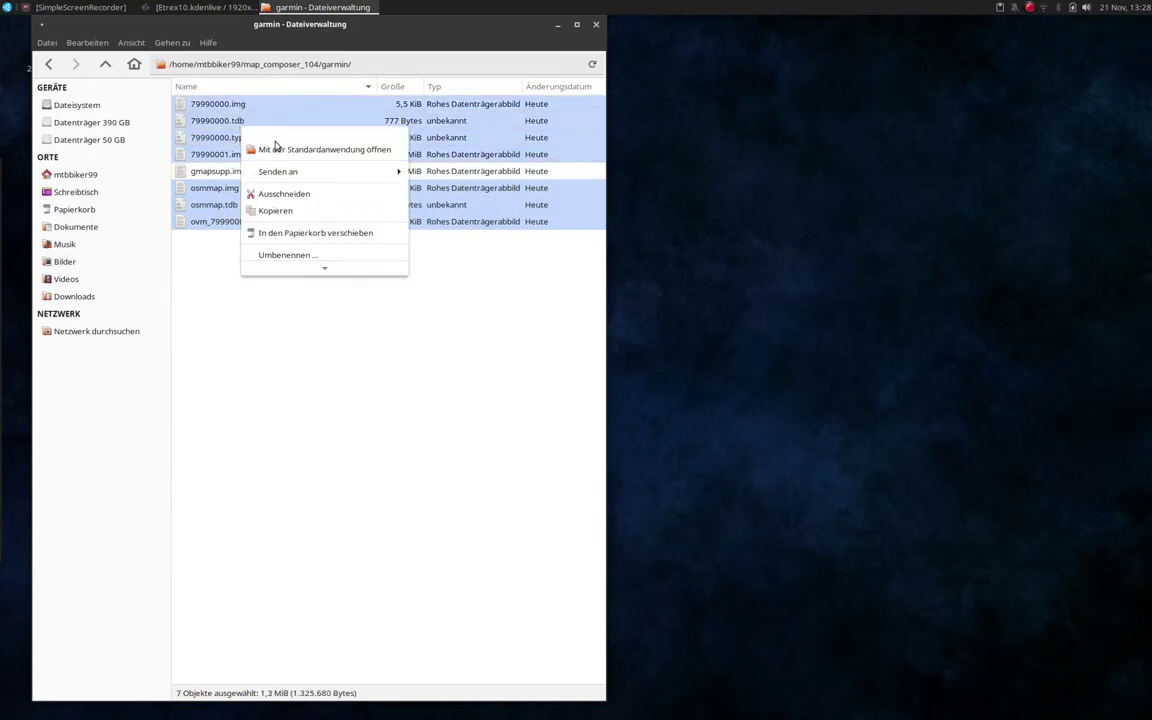
click(298, 233)
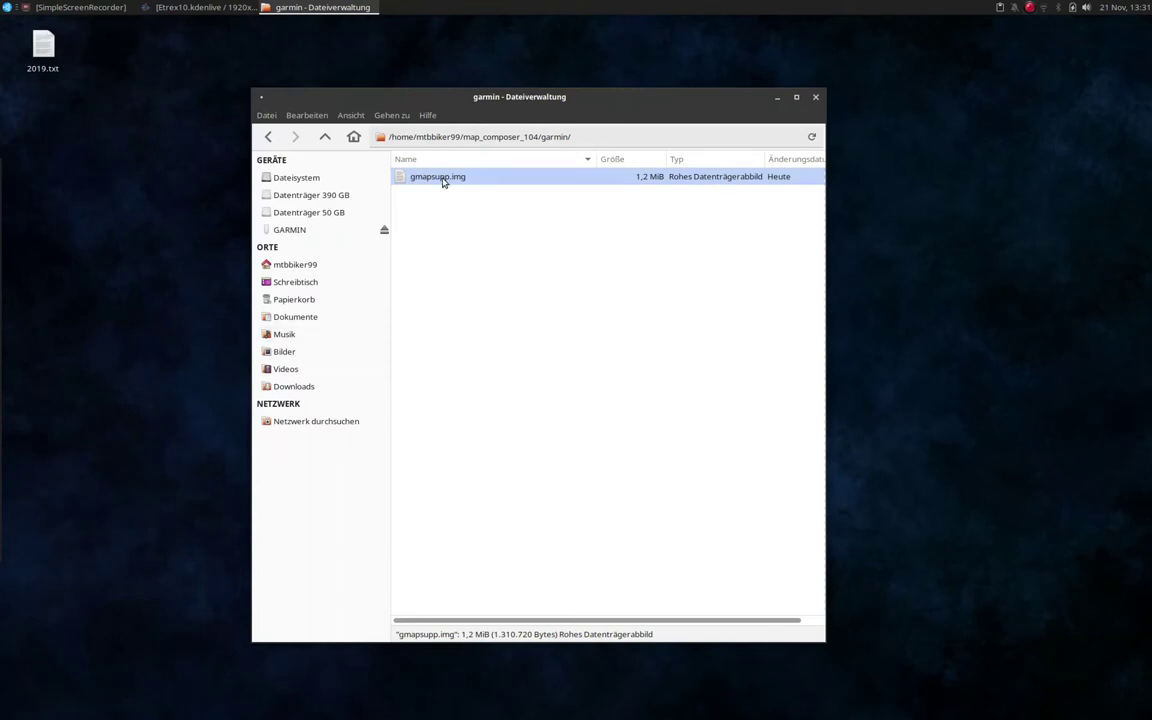
Tile the GARMIN device window and the local garmin folder window side by side, and open the device's Garmin folder.
drag(932, 177, 7, 180)
drag(623, 118, 1150, 15)
drag(845, 27, 1150, 162)
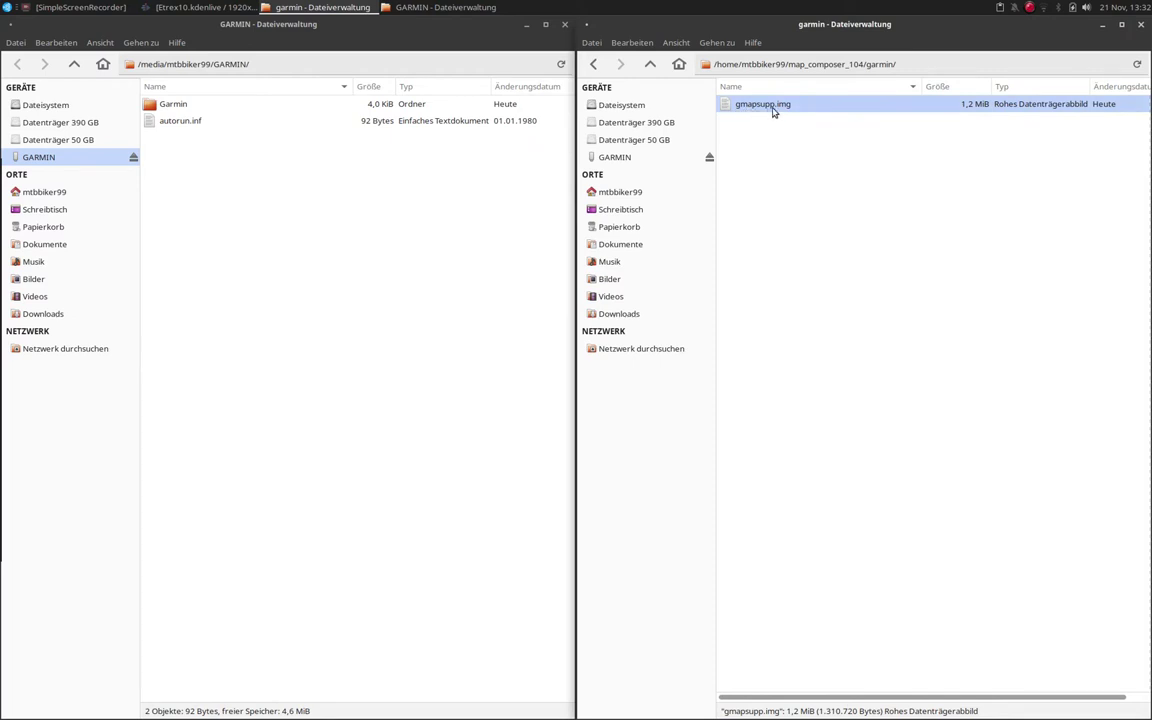
click(183, 110)
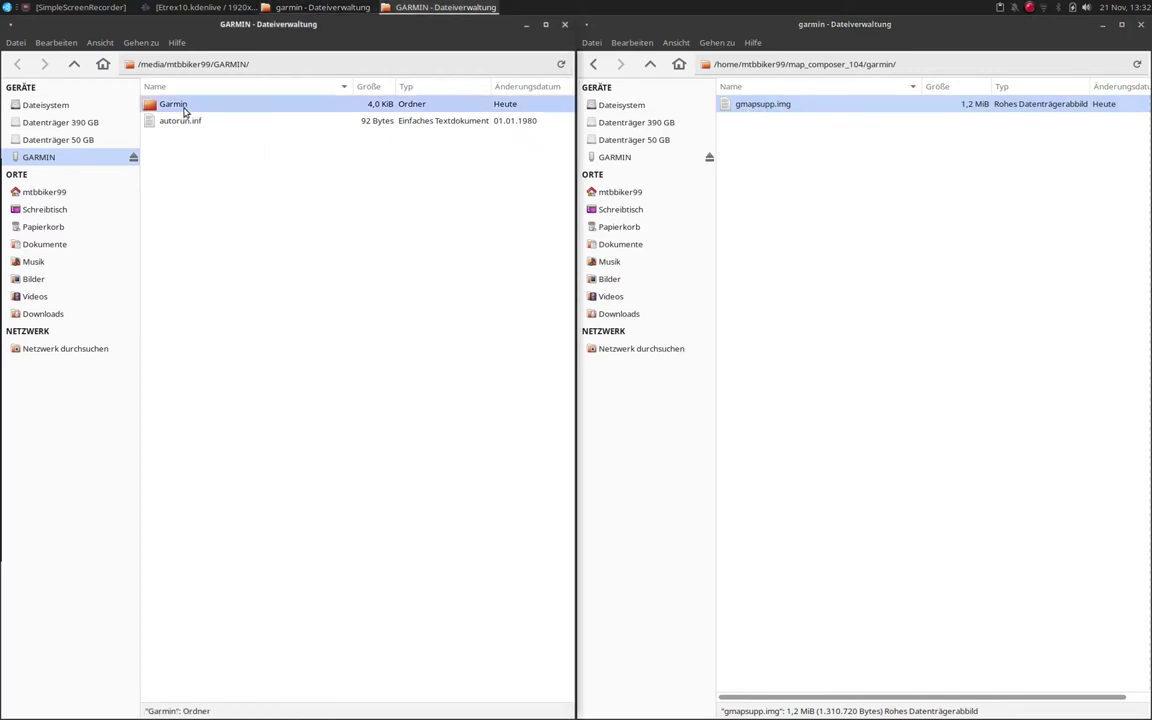
double_click(183, 110)
Copy the base name of the device's gmapbmap.img file without renaming that file.
click(198, 246)
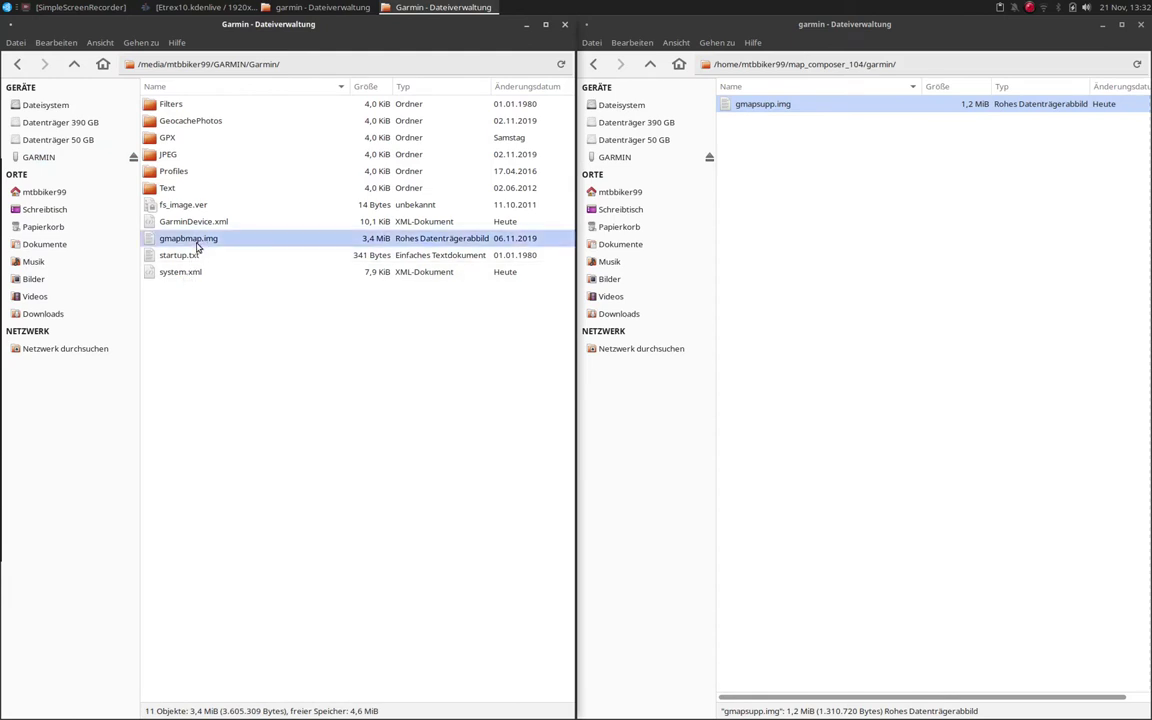
key(F2)
key(ctrl+c)
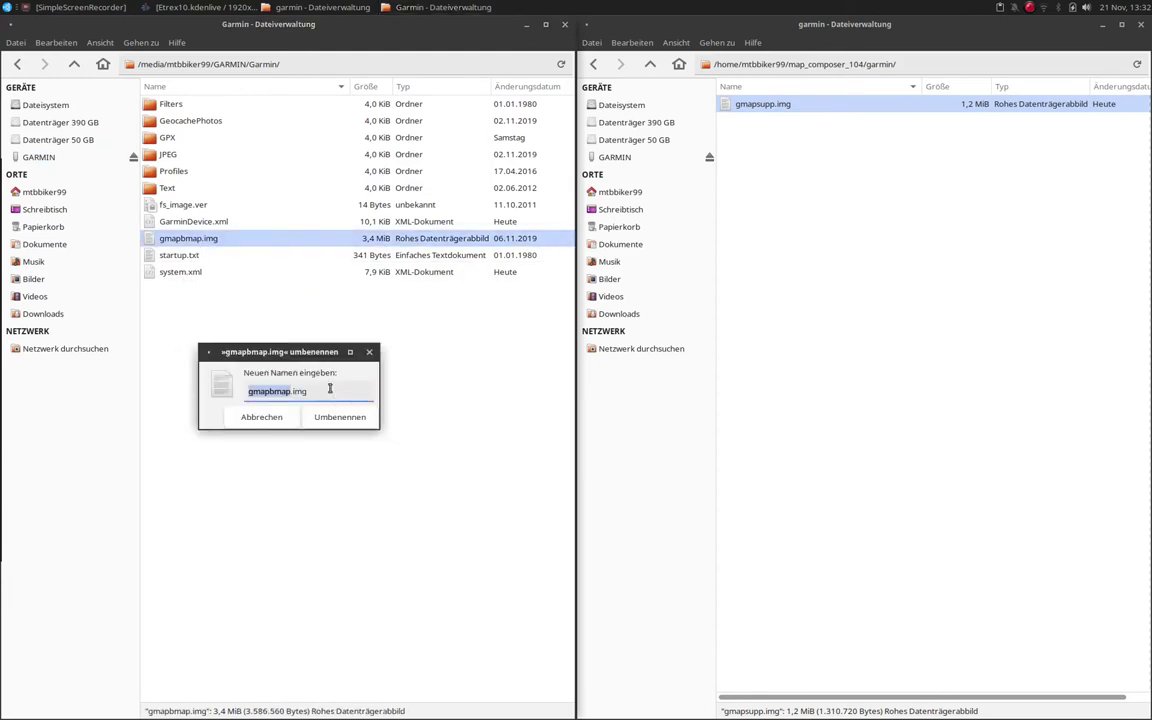
click(262, 417)
Rename gmapsupp.img in the local garmin folder as gmapbmap.img, and close the device's folder window.
click(776, 106)
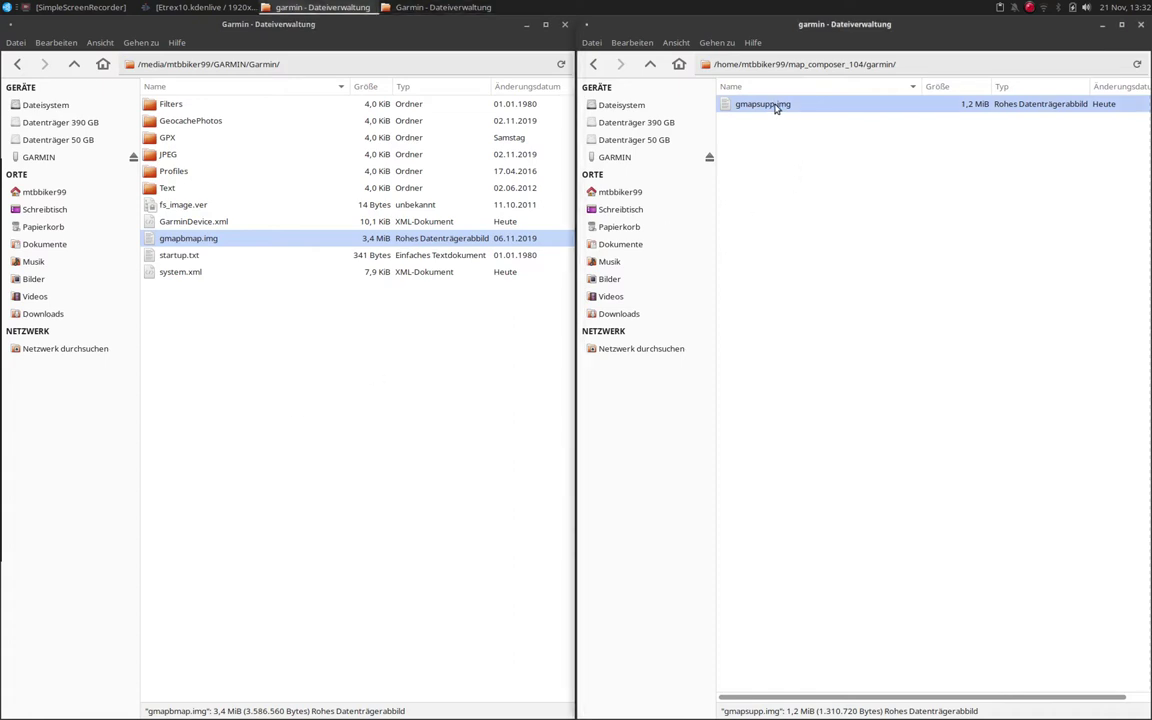
key(F2)
key(ctrl+v)
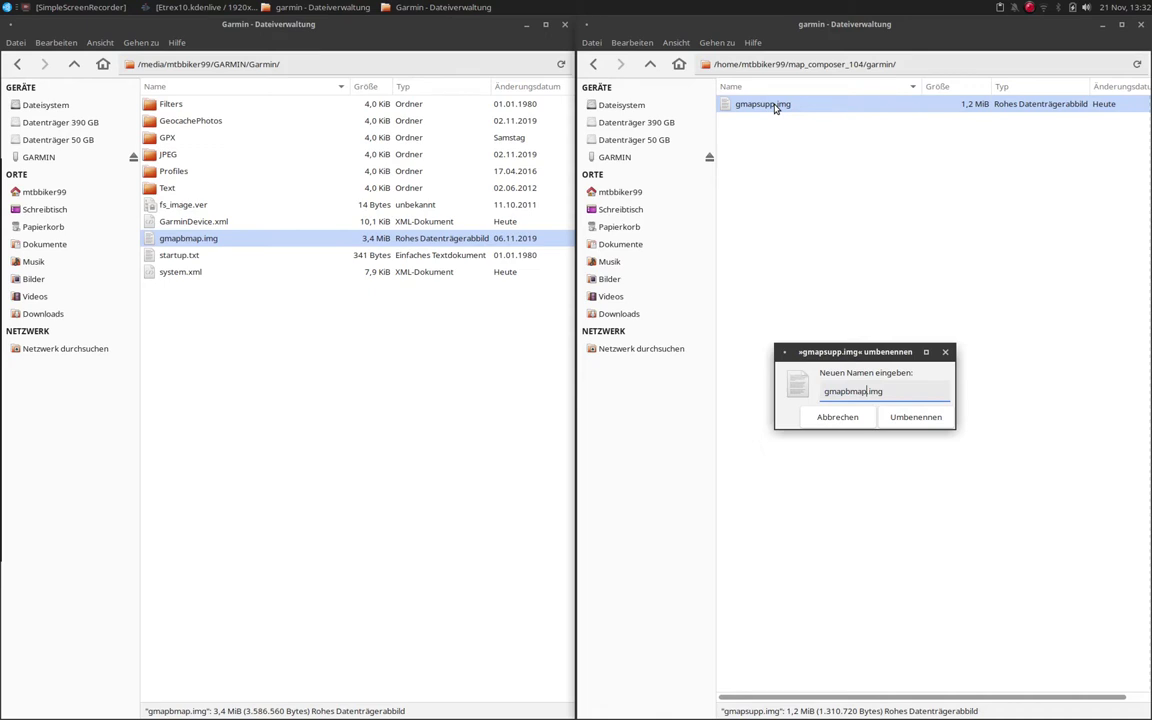
key(Return)
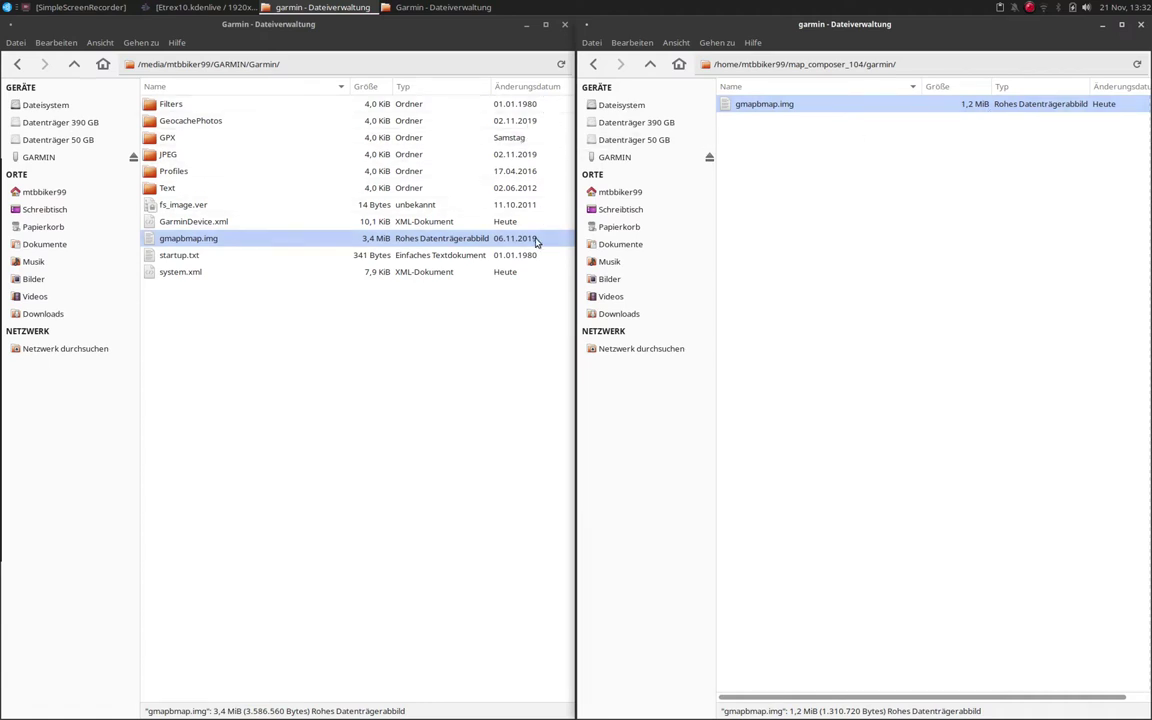
click(566, 24)
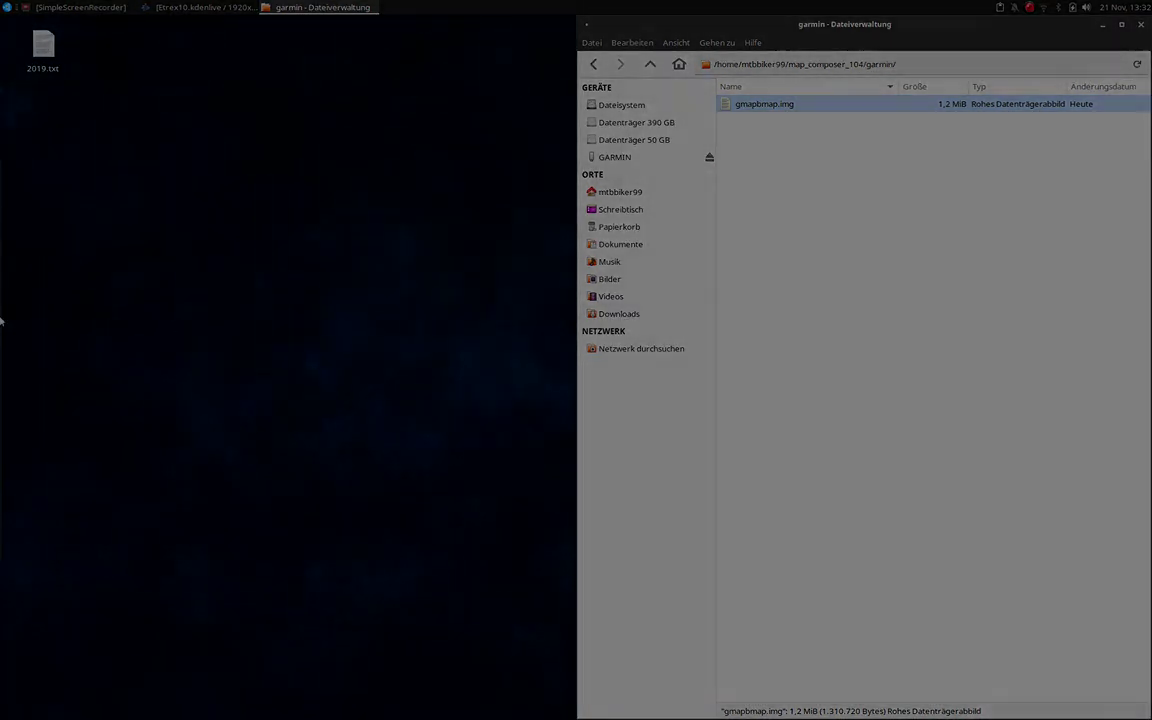
Search the installed applications for "qmap" and launch QMapShack.
mouse_move(2, 319)
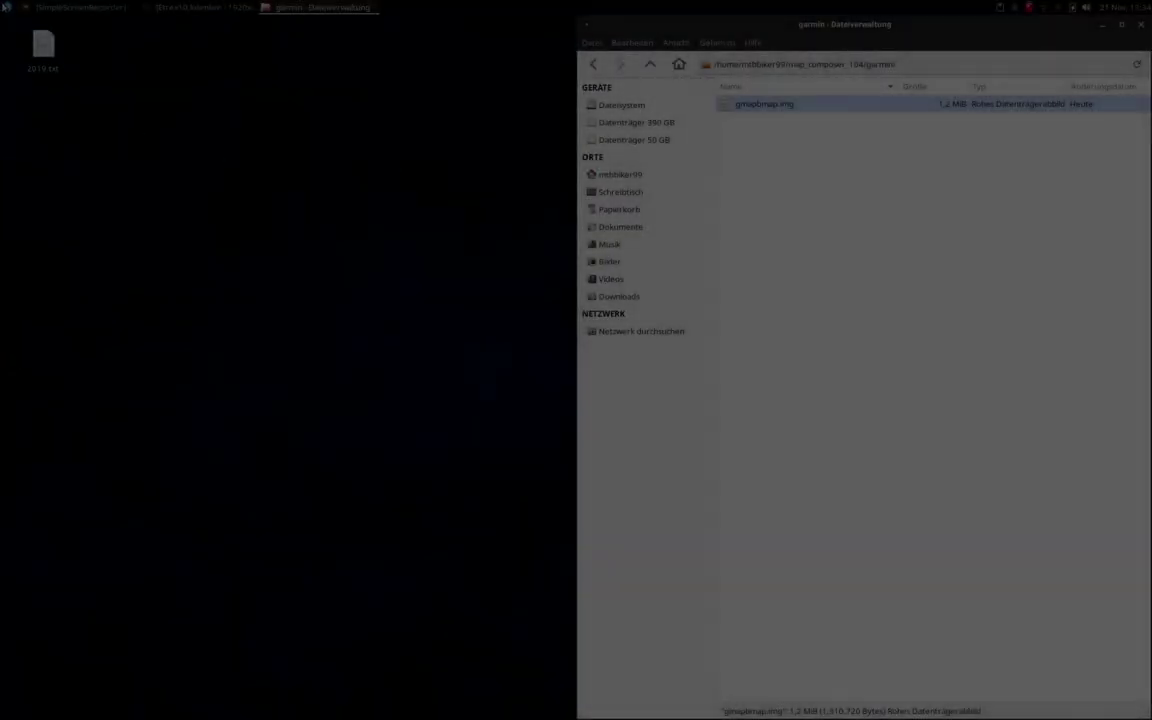
click(7, 7)
text(qmap)
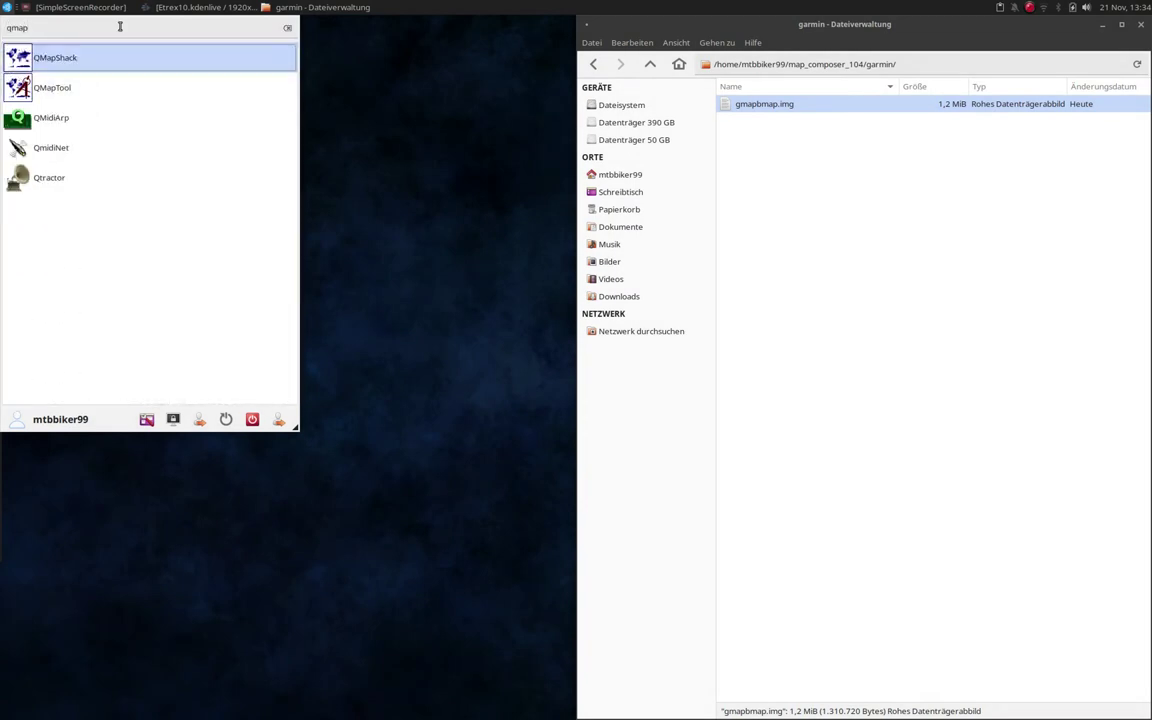
click(115, 57)
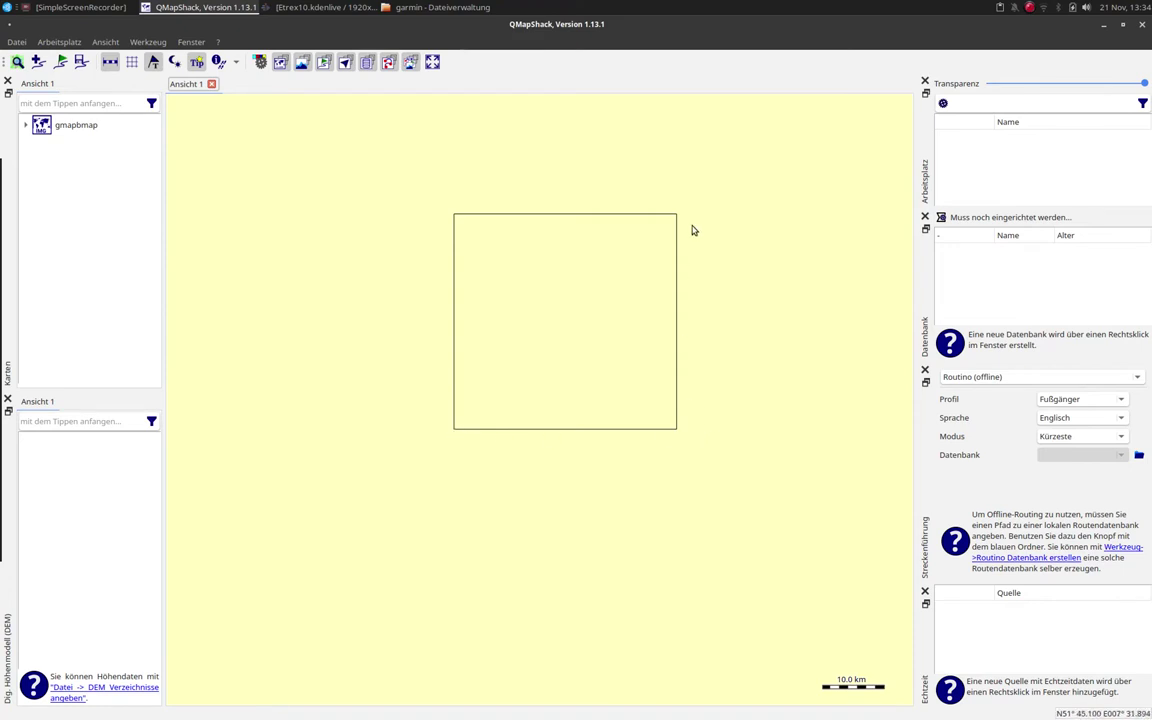
Review the map directories configured for the map list and accept them.
click(67, 128)
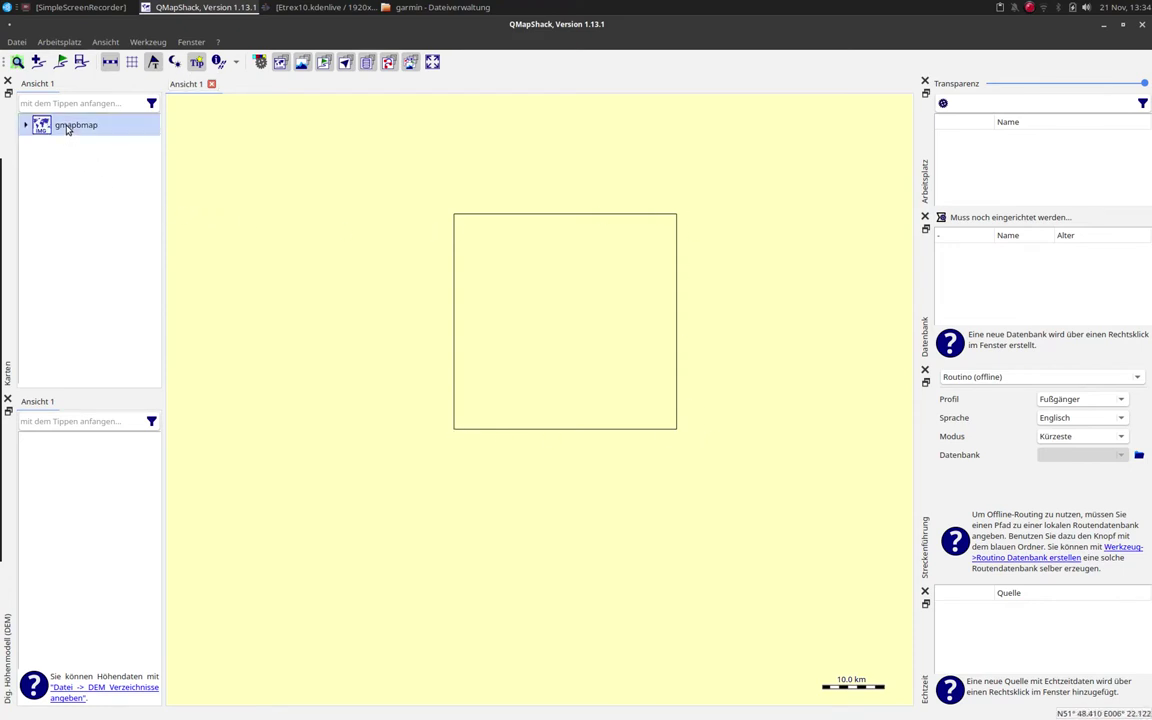
right_click(54, 174)
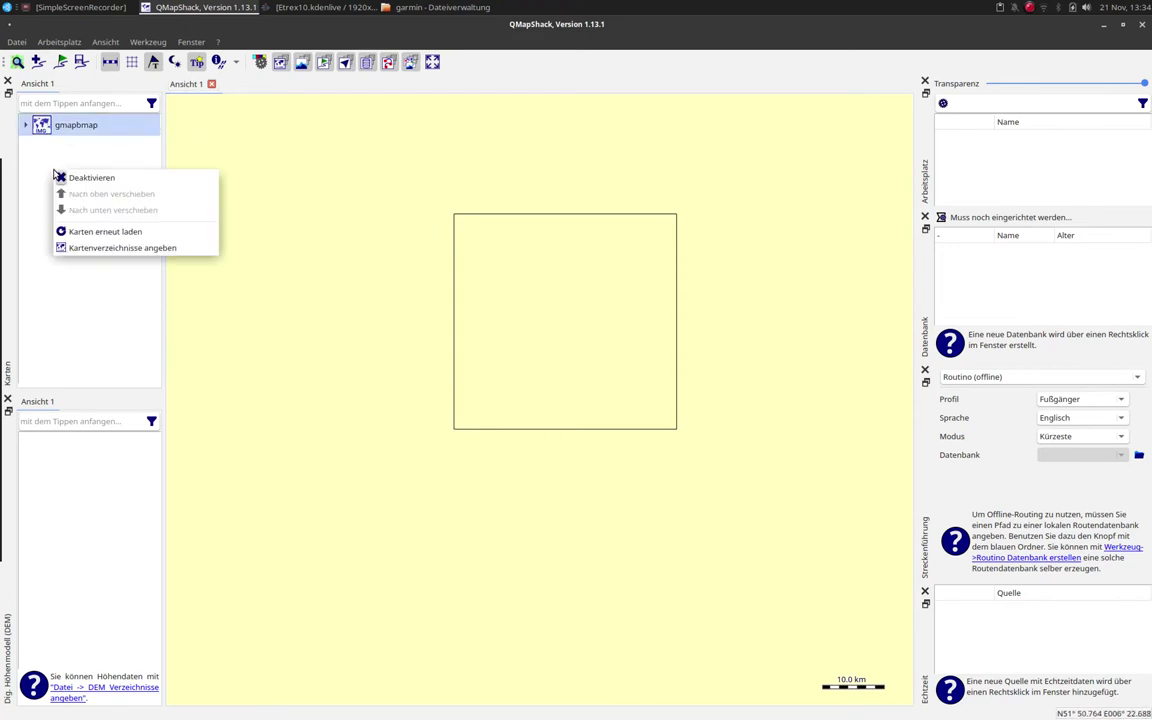
click(97, 248)
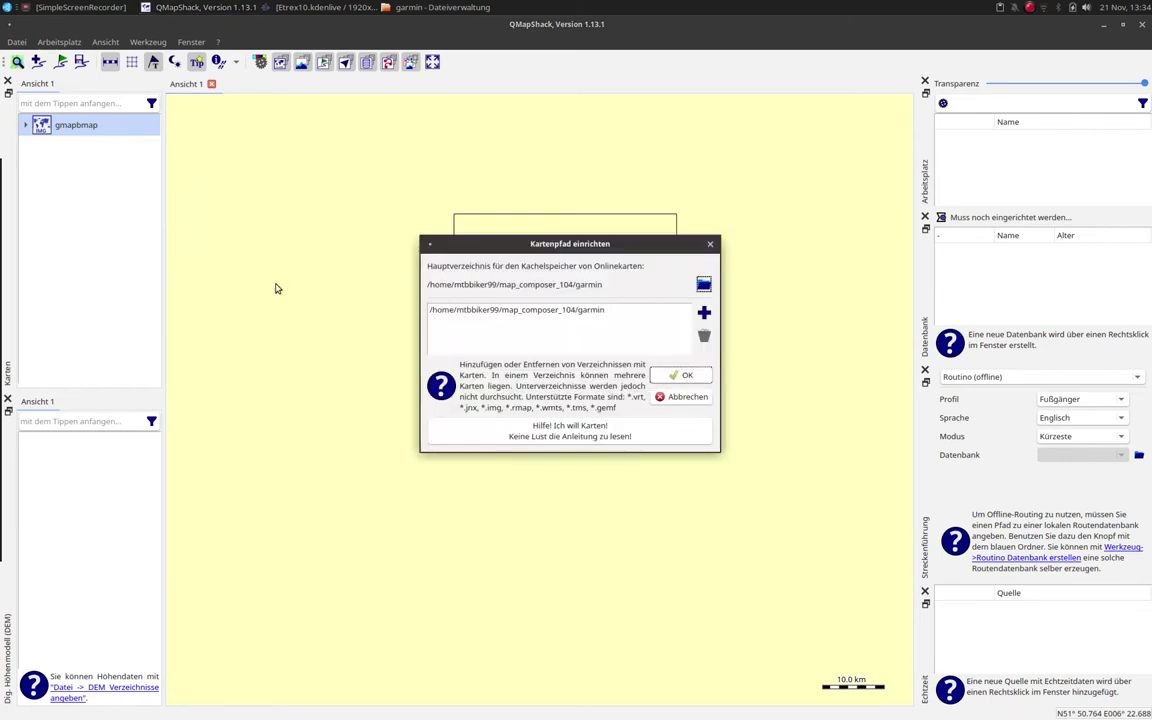
click(689, 375)
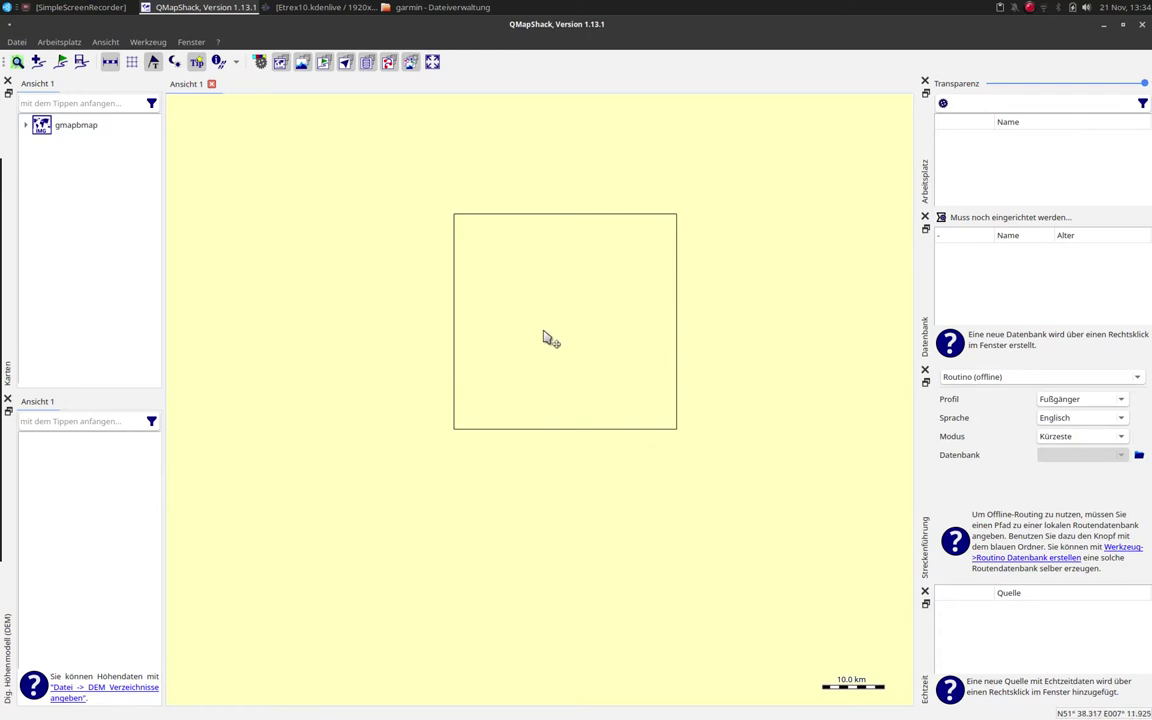
Examine the gmapbmap map down to the 100 m scale, checking the drawn roads and paths in several areas.
scroll(545, 337, up, 1)
scroll(543, 334, up, 1)
scroll(546, 335, up, 3)
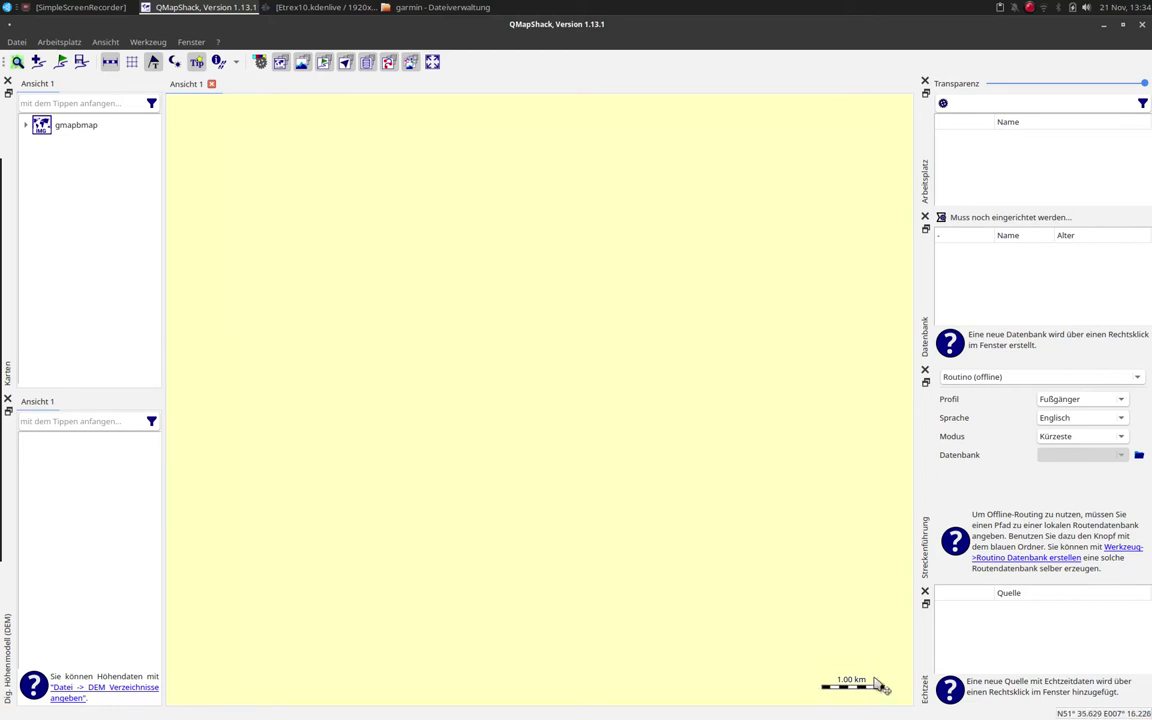
scroll(770, 655, up, 1)
scroll(838, 693, up, 1)
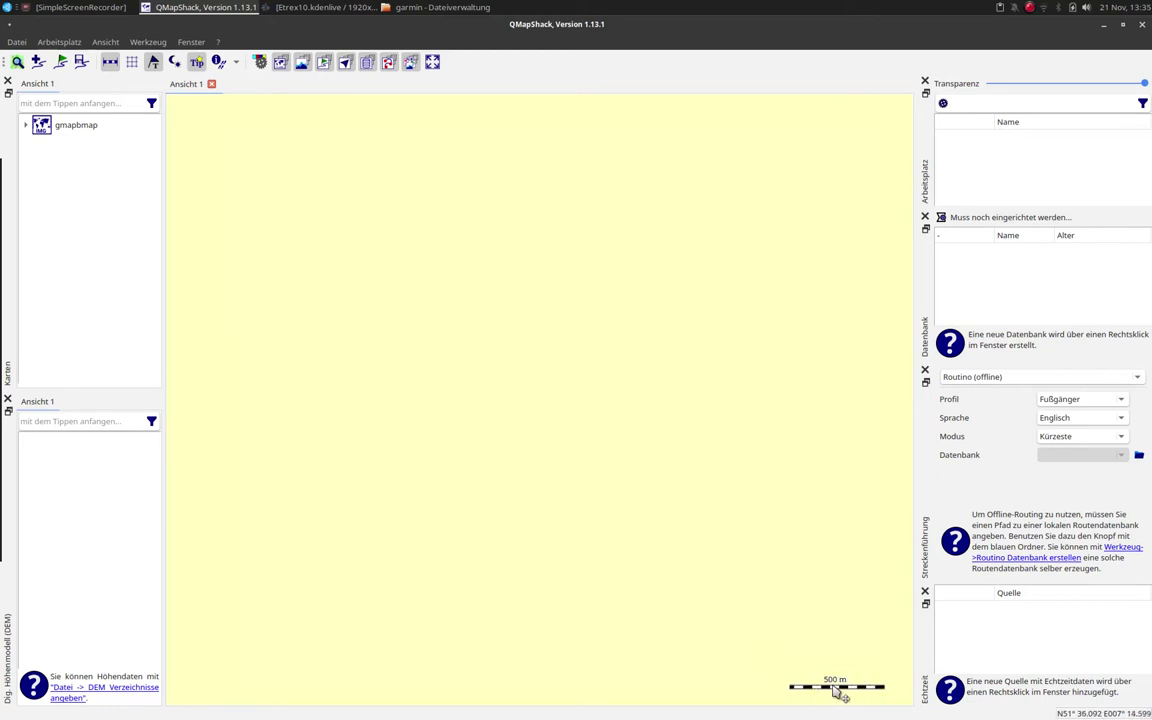
scroll(838, 693, up, 2)
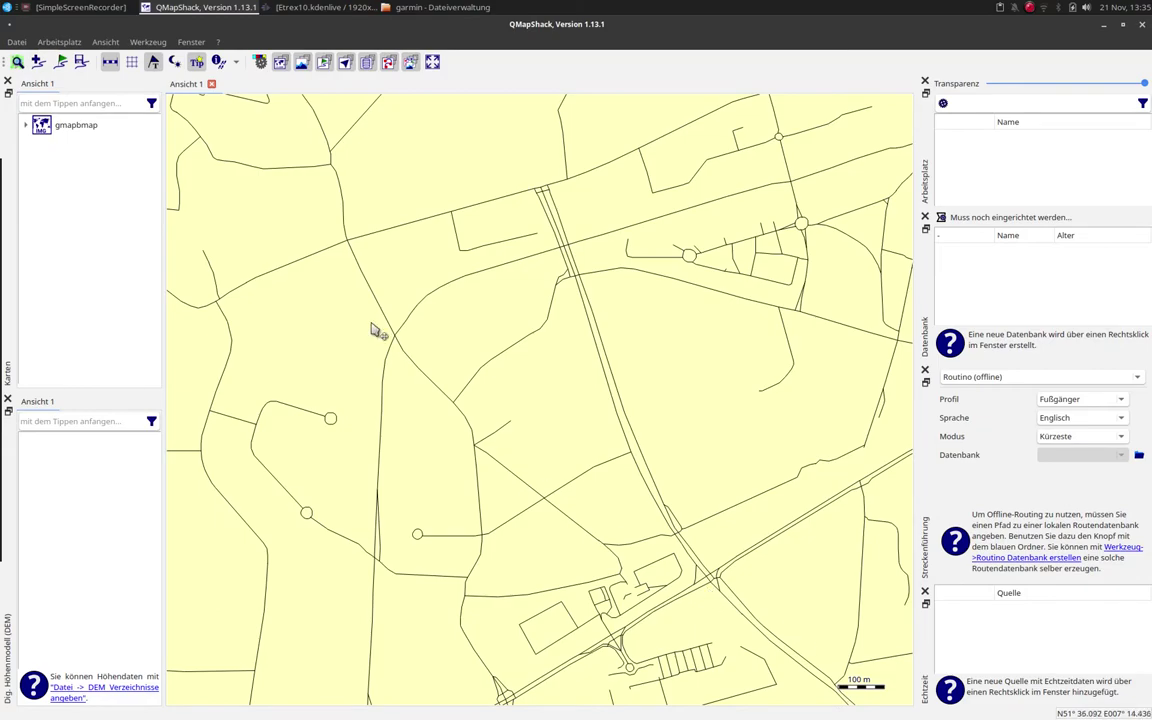
drag(313, 241, 578, 429)
drag(372, 295, 643, 406)
drag(405, 323, 674, 470)
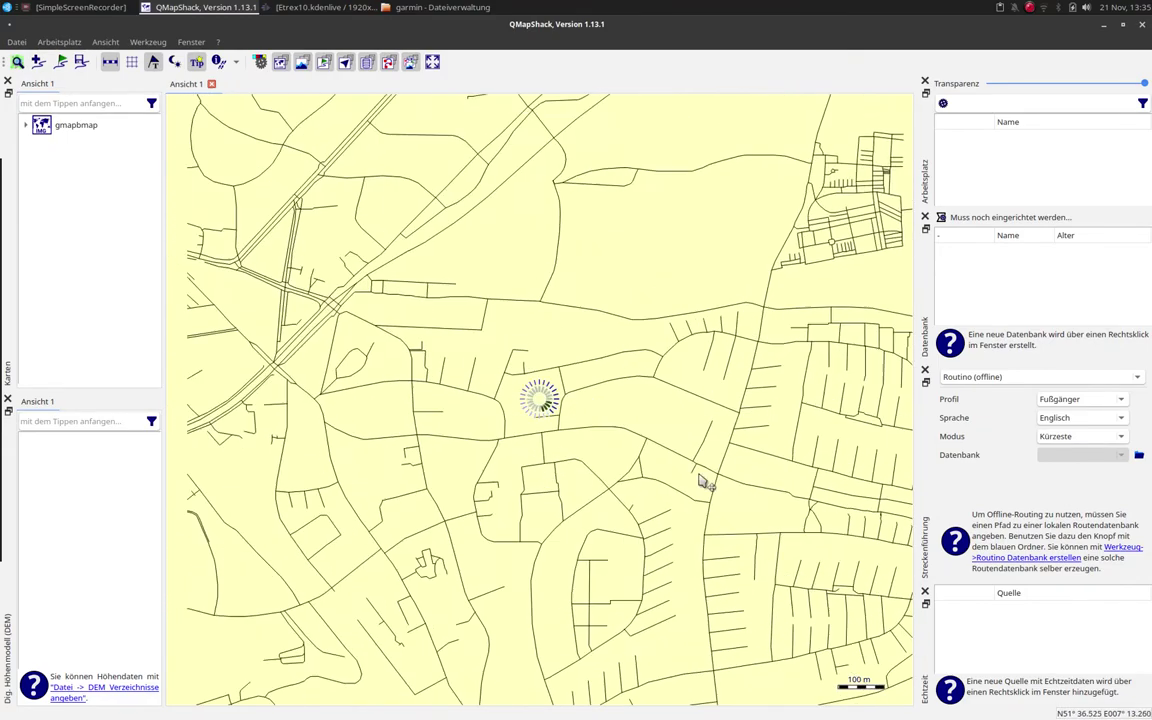
drag(352, 370, 643, 497)
drag(531, 571, 570, 327)
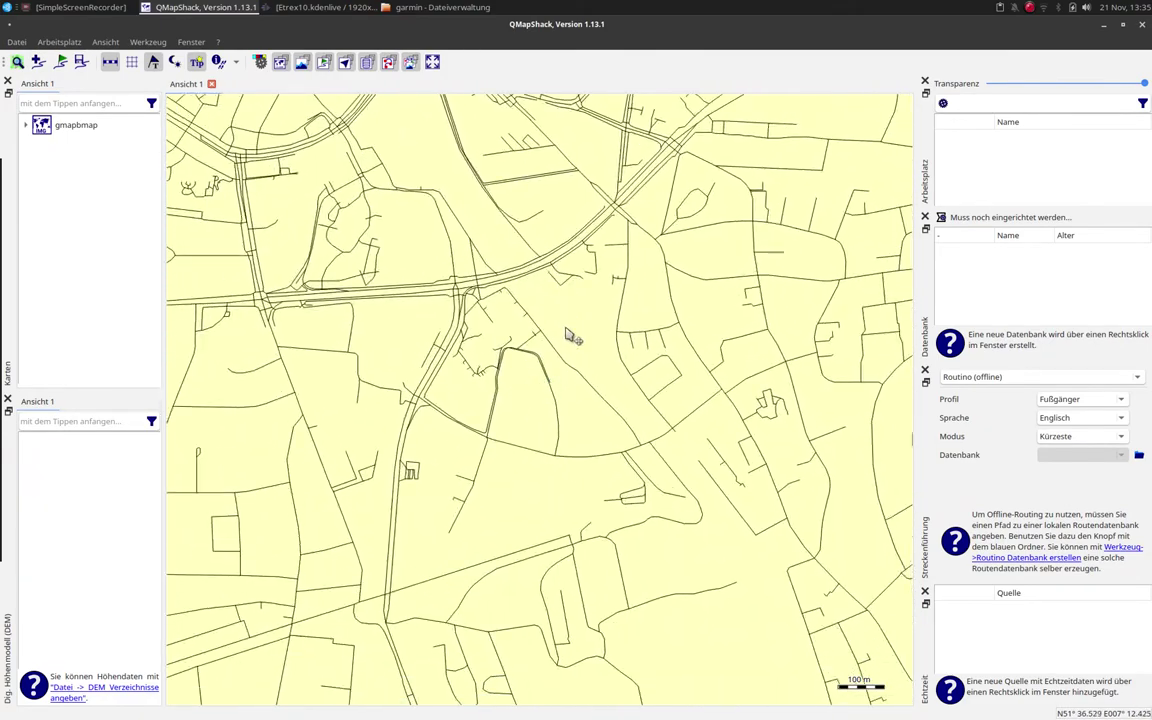
drag(386, 411, 725, 343)
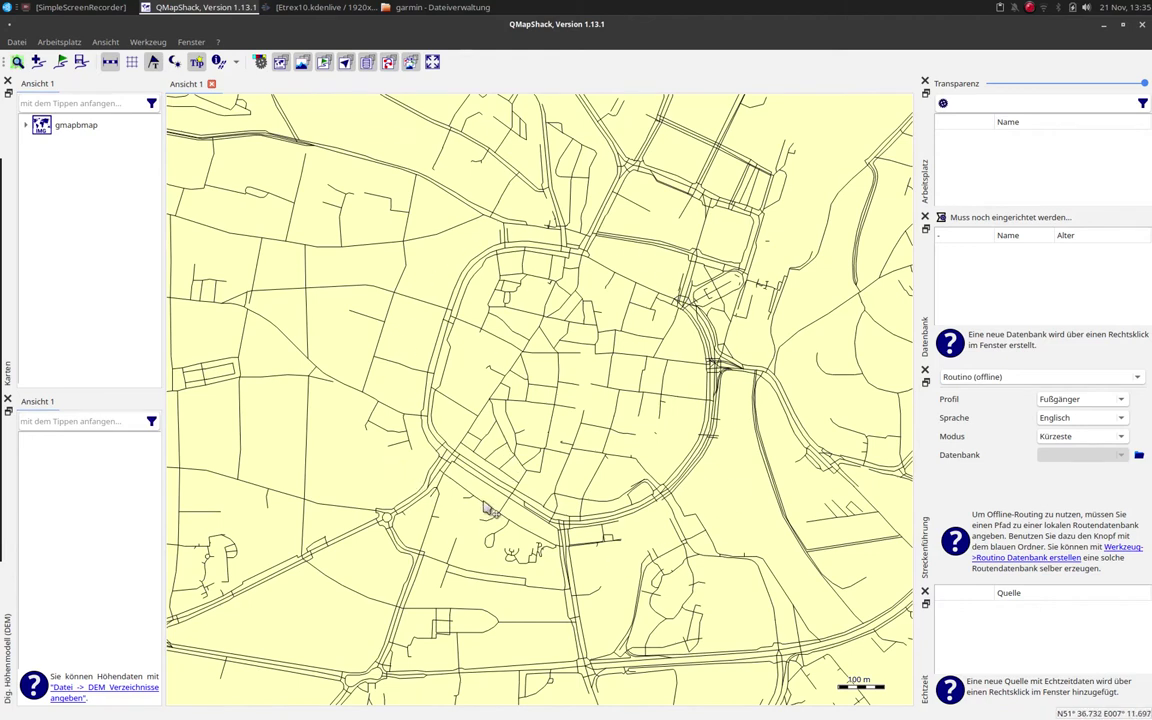
scroll(476, 500, down, 2)
scroll(700, 417, up, 2)
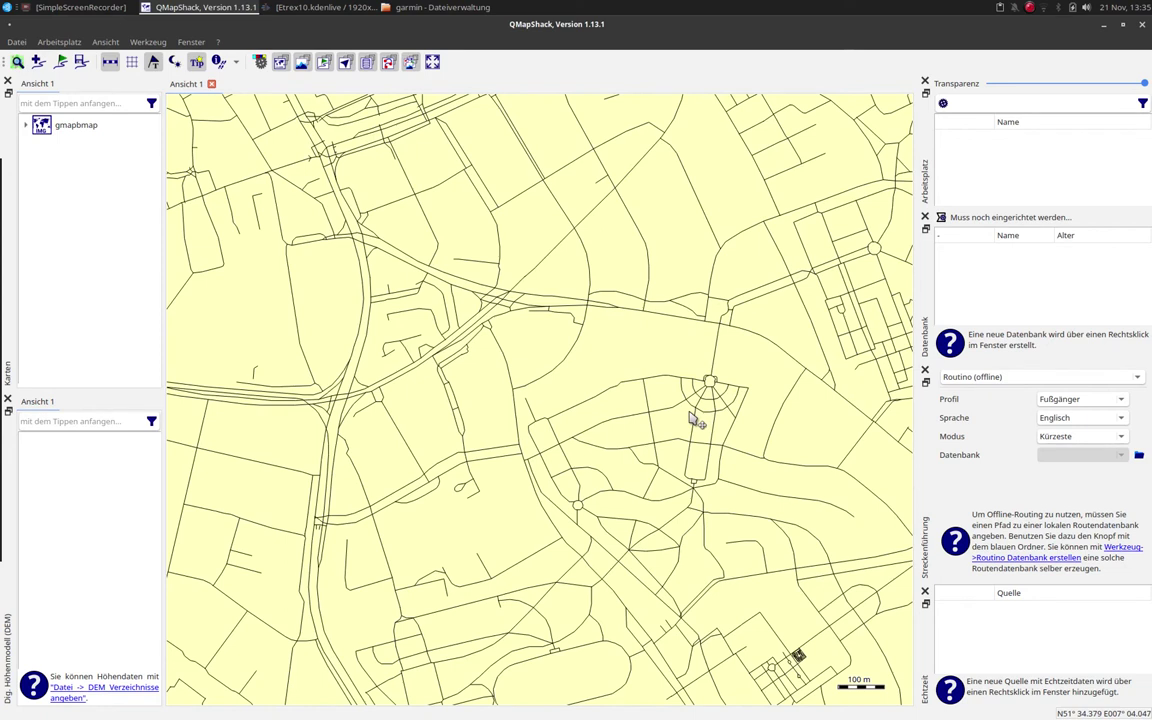
Examine the map's overall boundary at the 10 km and 5 km scales, and close QMapShack.
scroll(690, 418, down, 3)
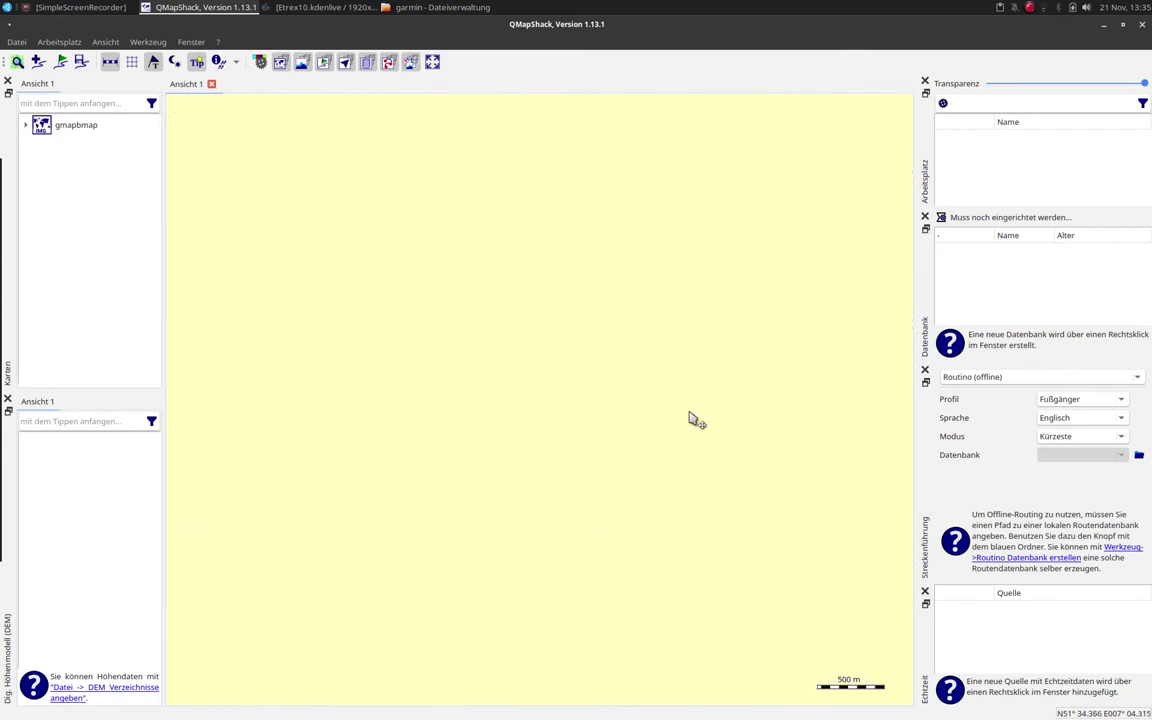
scroll(692, 418, down, 5)
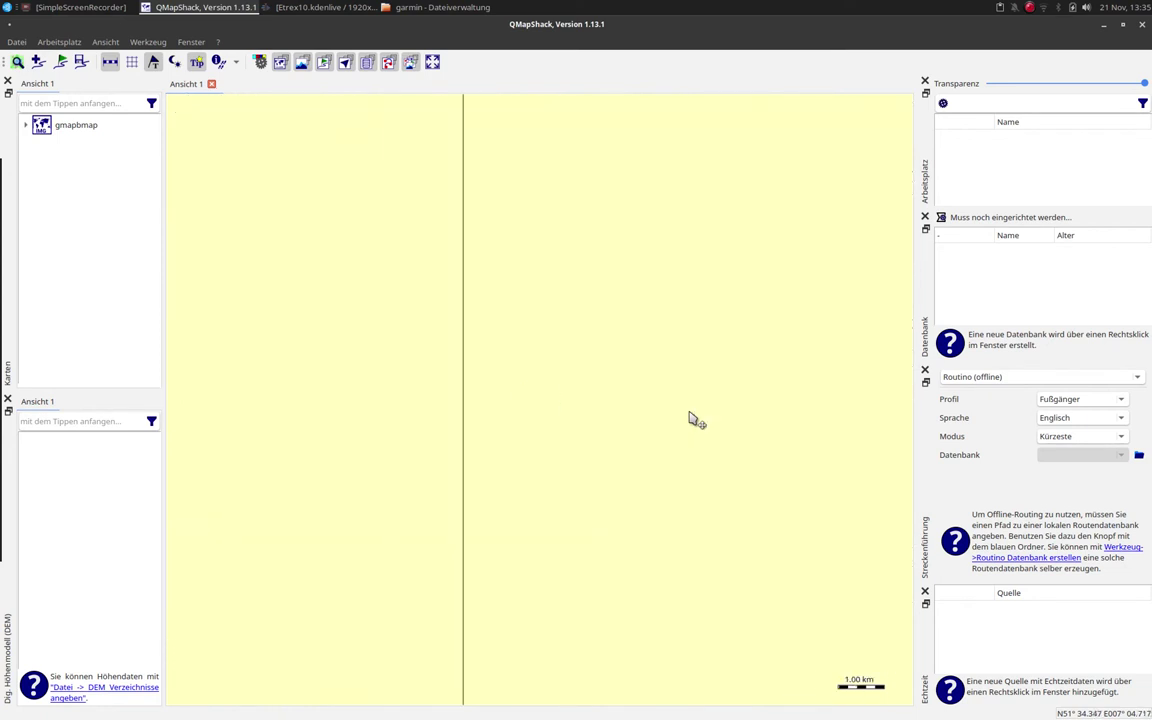
scroll(600, 450, down, 1)
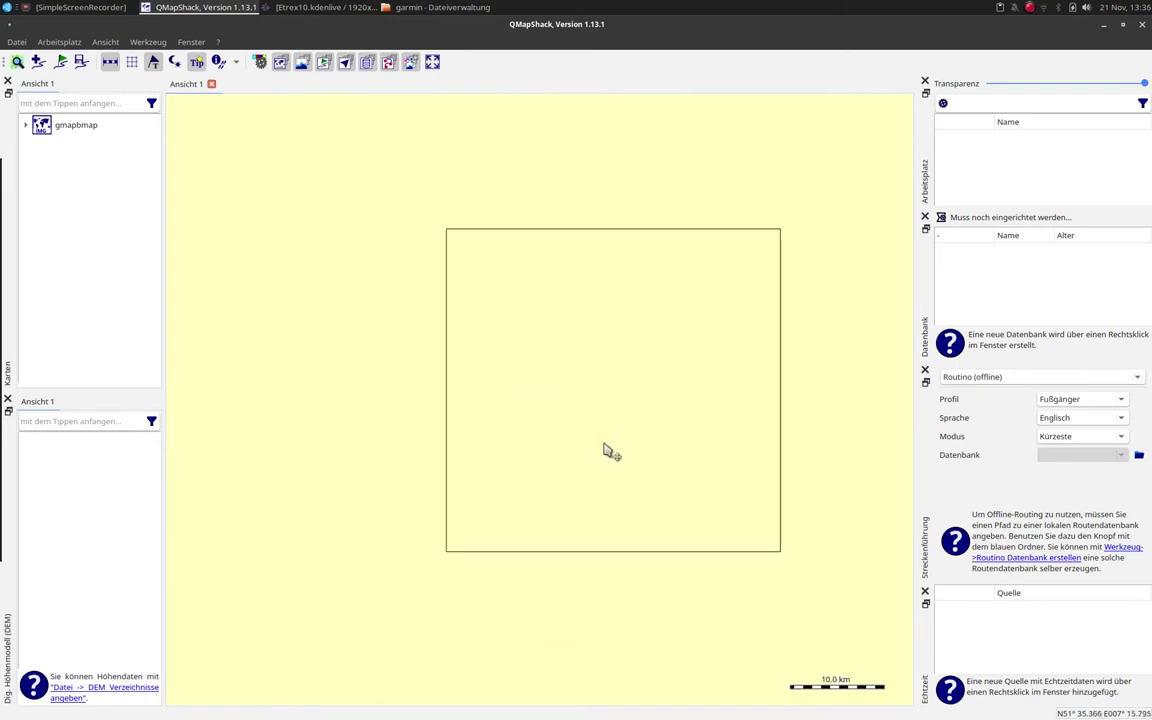
scroll(585, 430, up, 1)
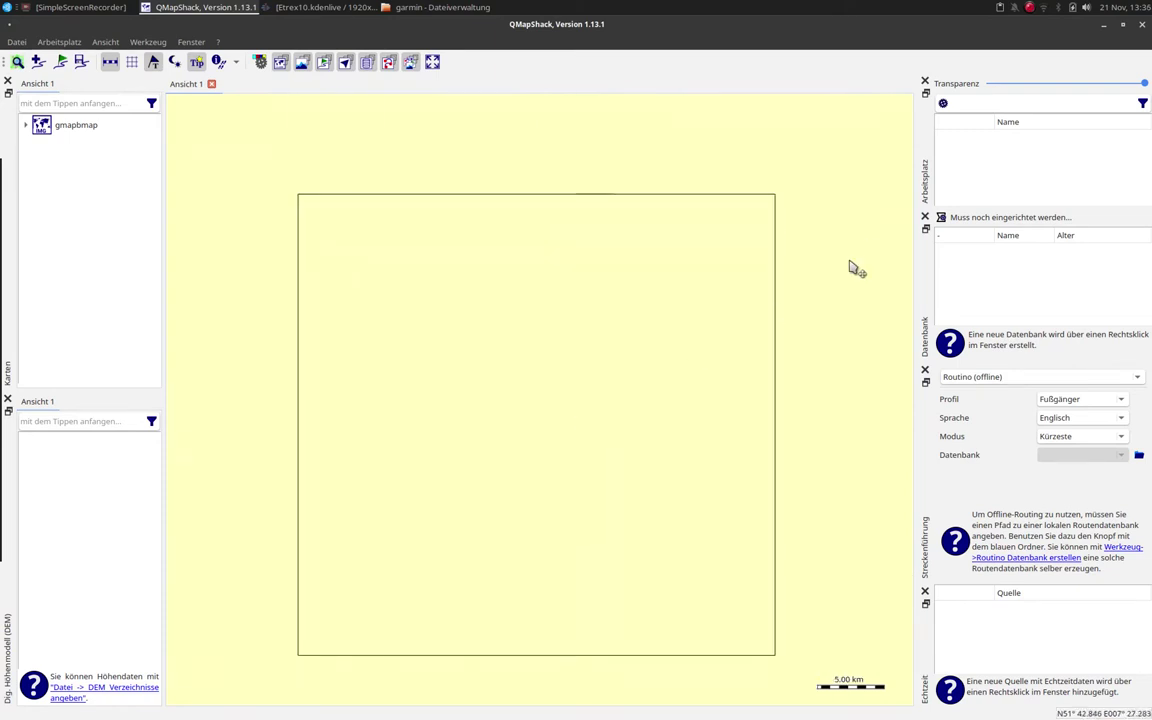
click(1144, 26)
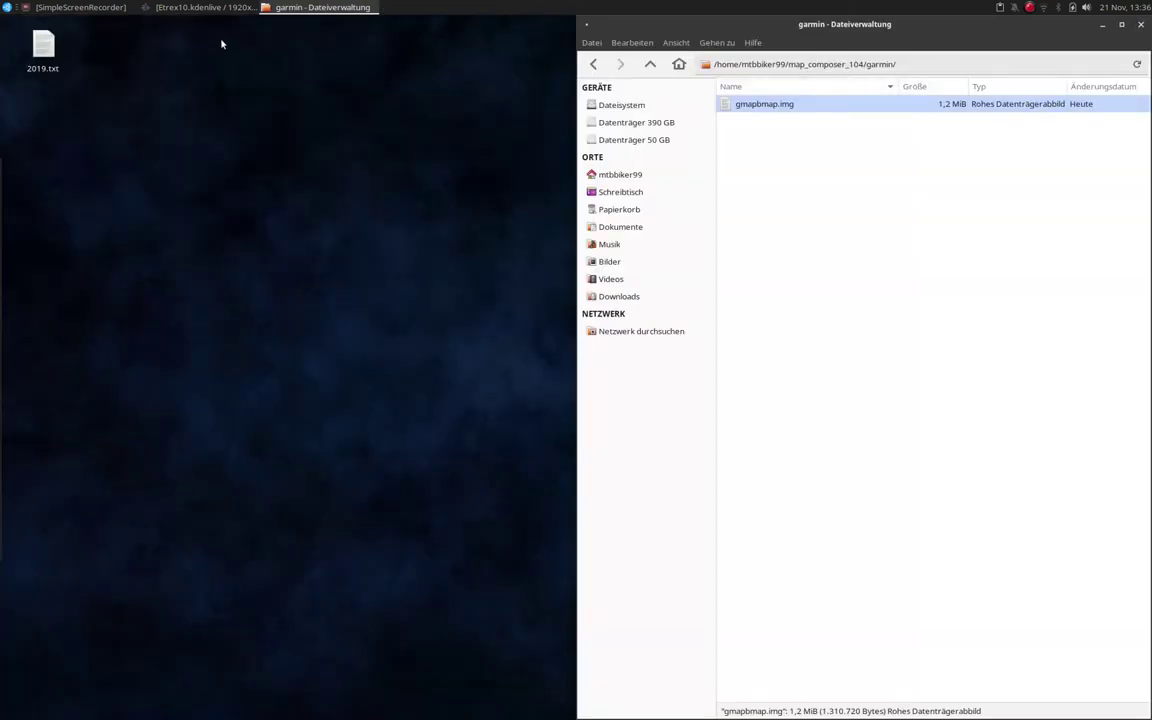
Open a terminal, change to the map_composer_104 directory and launch Map Composer with the earlier java -Xmx6000M command.
mouse_move(1, 298)
click(15, 327)
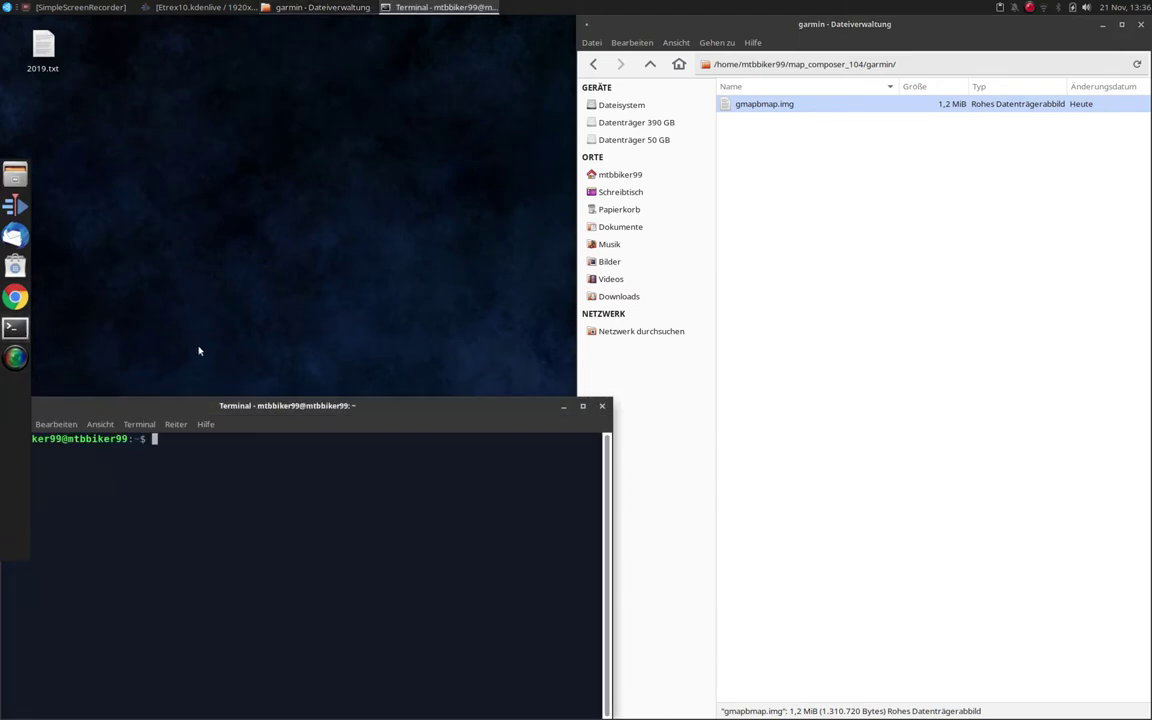
key(Up)
key(Up)
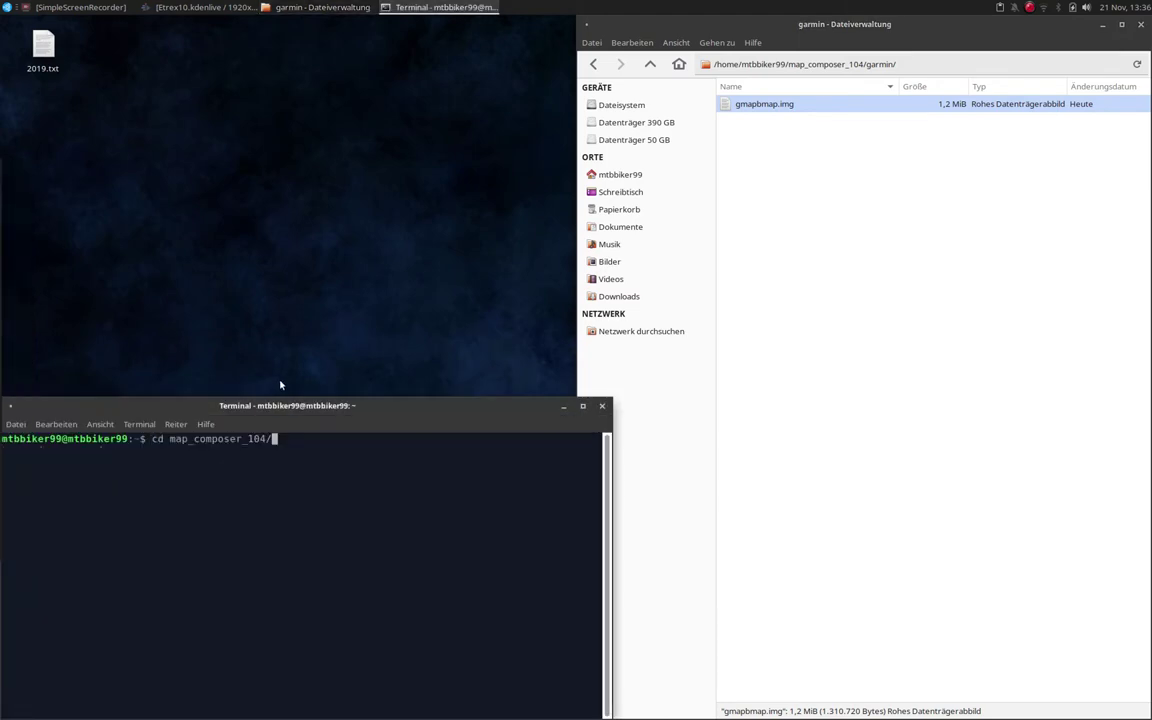
key(Return)
key(Up)
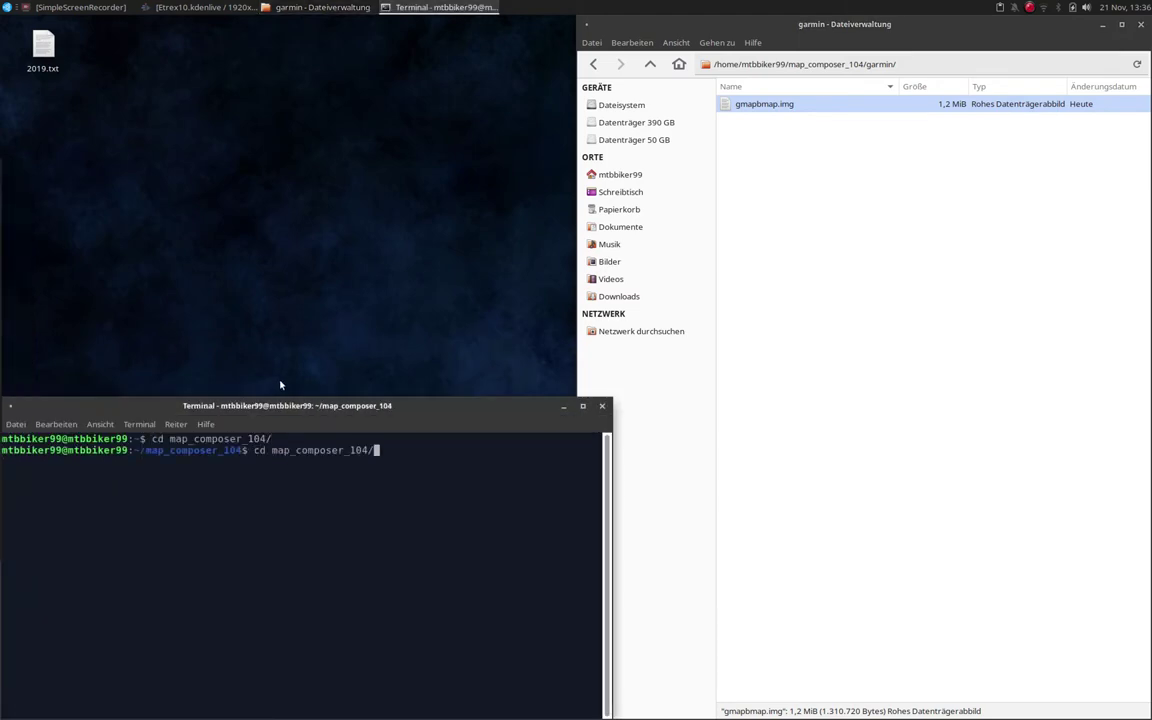
key(Up)
key(Return)
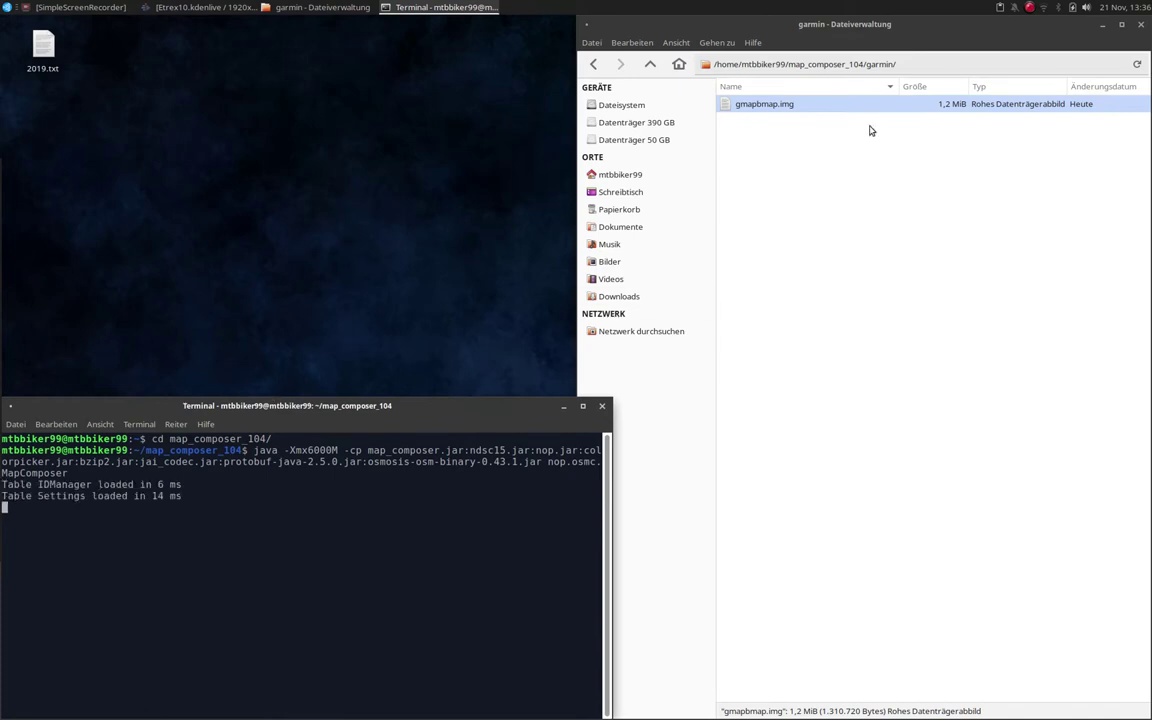
Rename gmapbmap.img in the garmin folder as gmapbmap_alt.img and minimize the file manager.
click(774, 111)
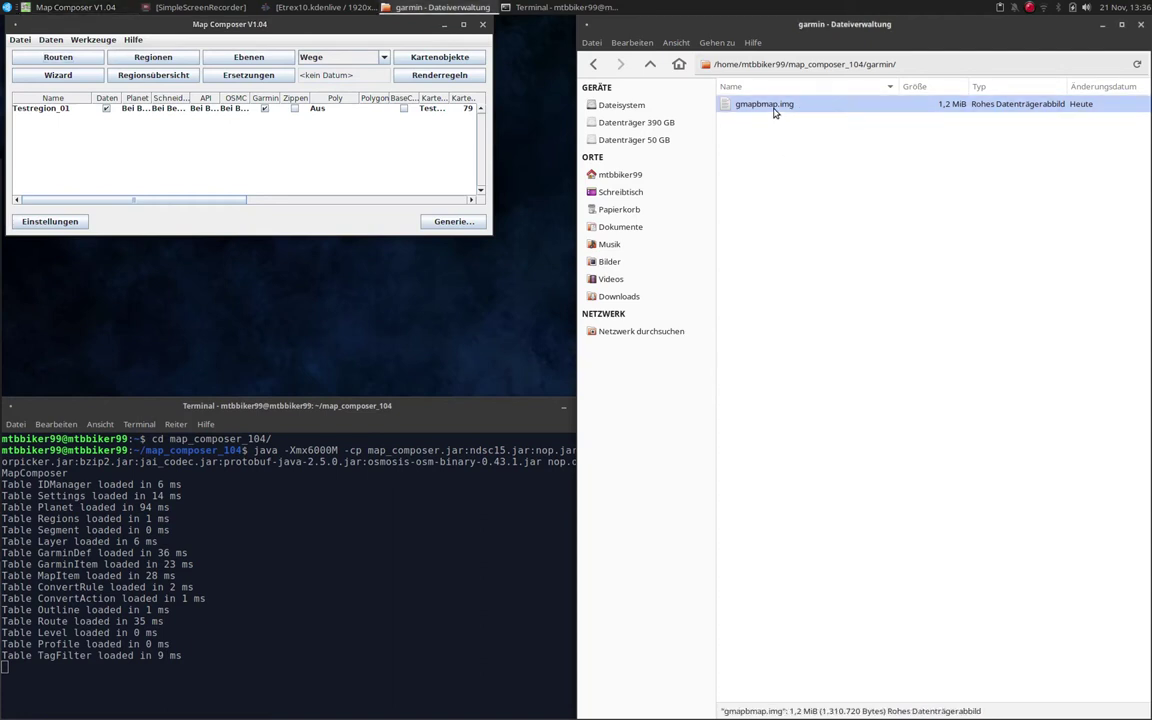
key(F2)
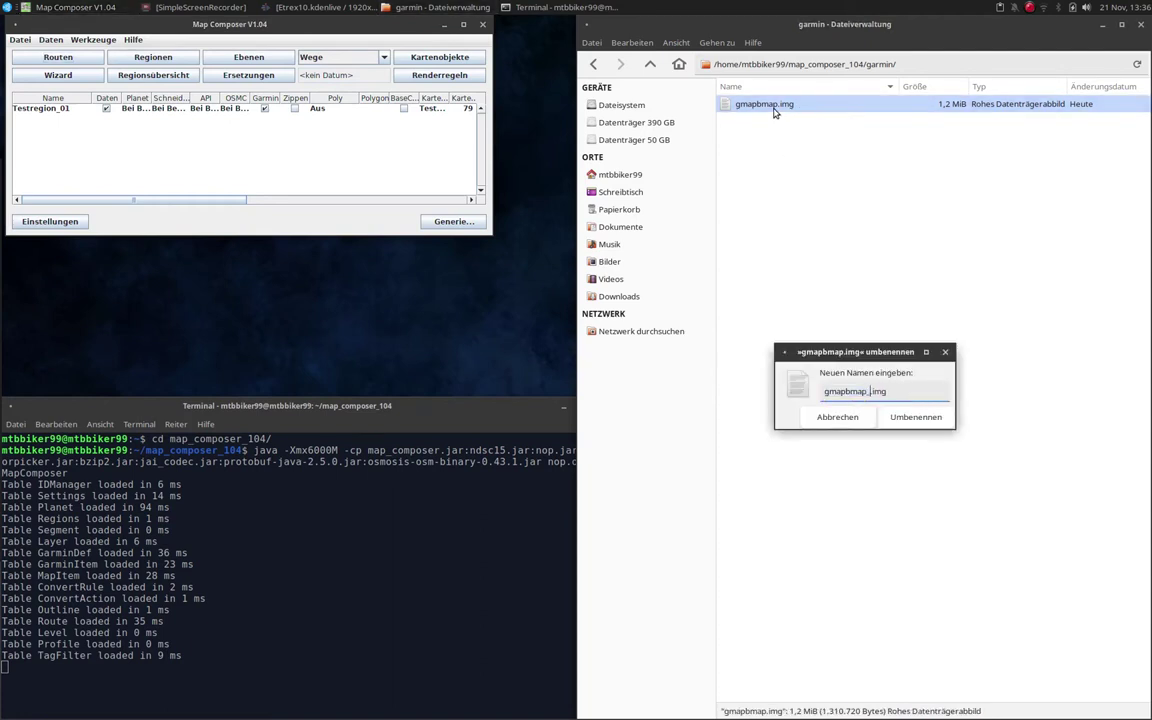
key(Return)
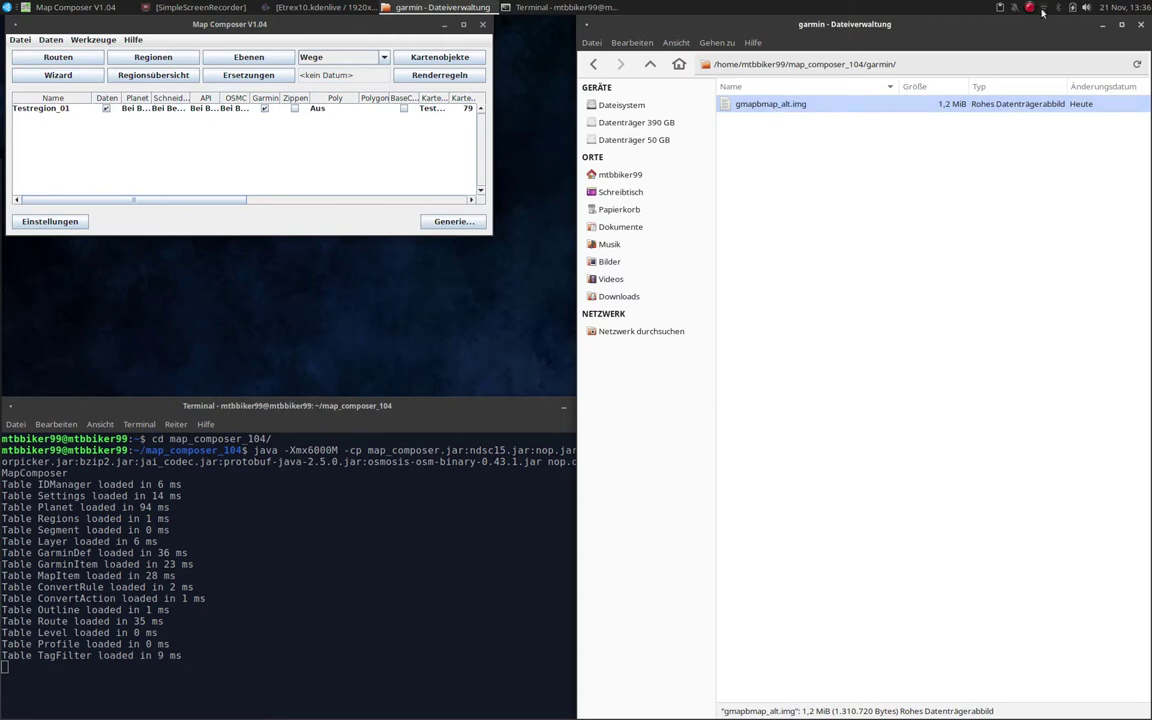
click(1101, 24)
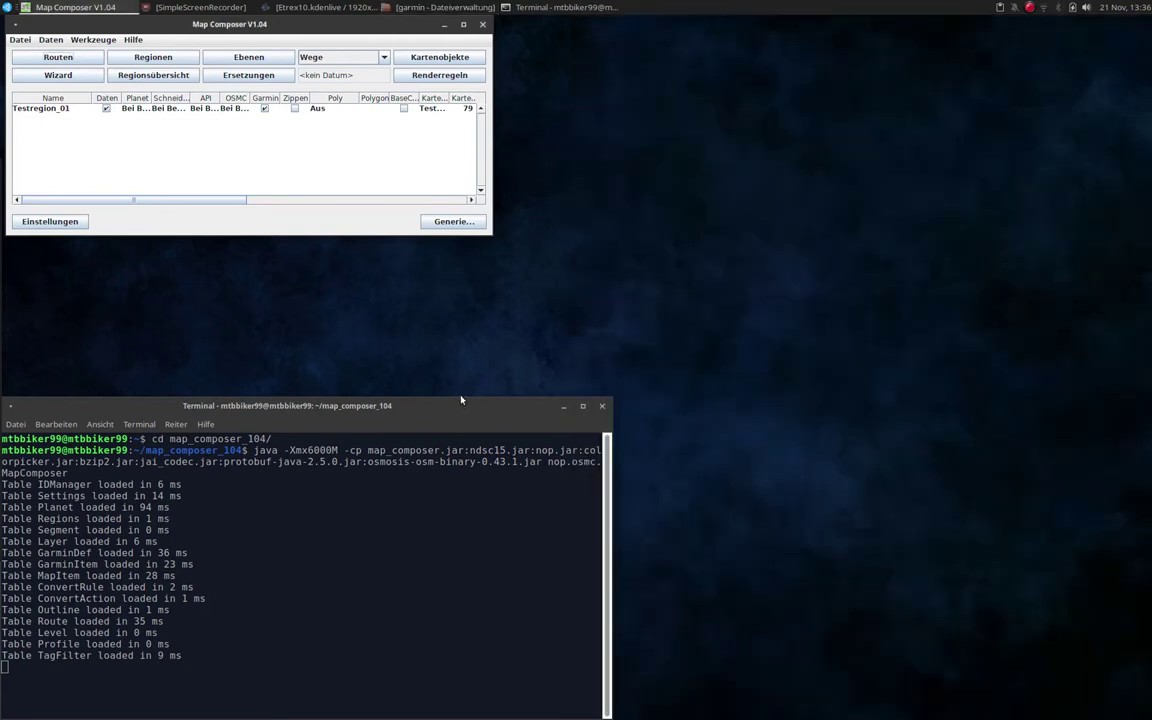
Arrange the terminal and Map Composer windows, select the Testregion_01 map entry and open the list of regions.
drag(462, 400, 470, 476)
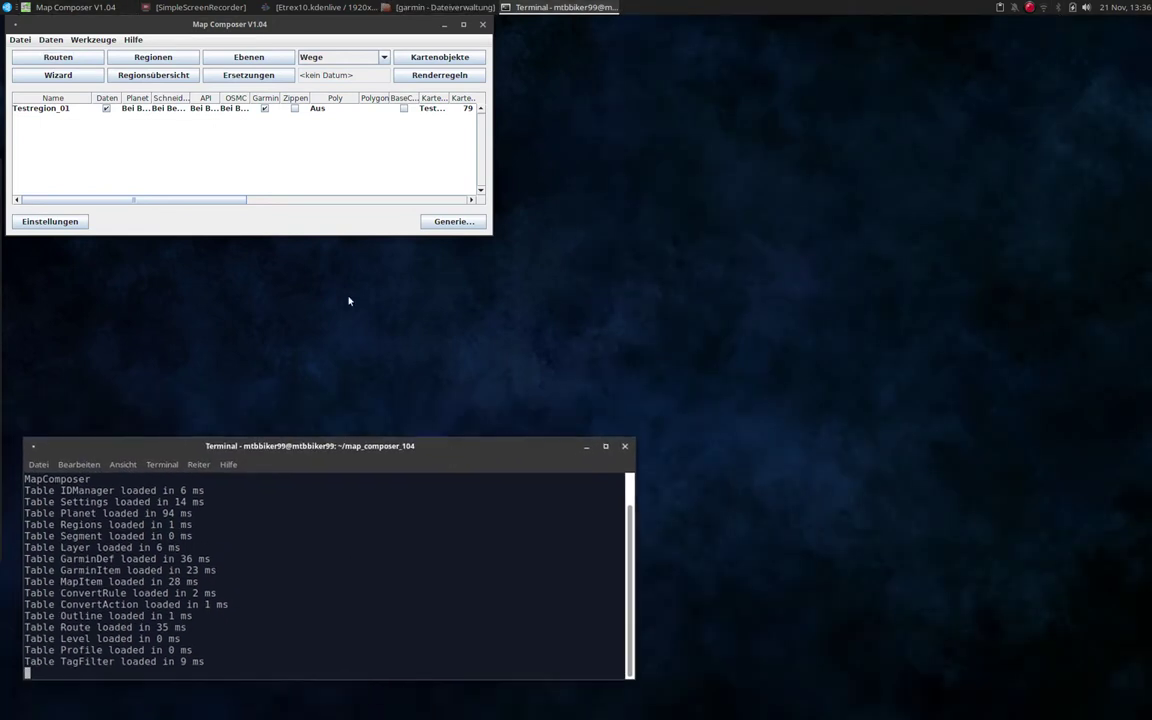
drag(272, 24, 302, 24)
click(100, 107)
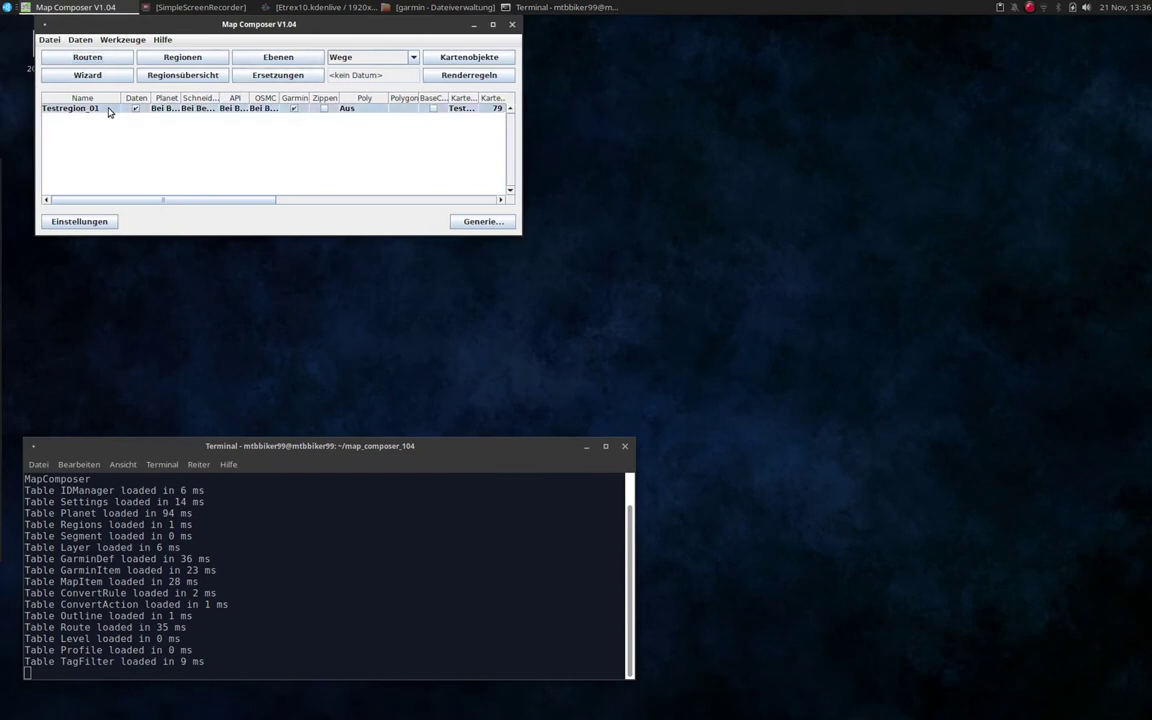
click(182, 57)
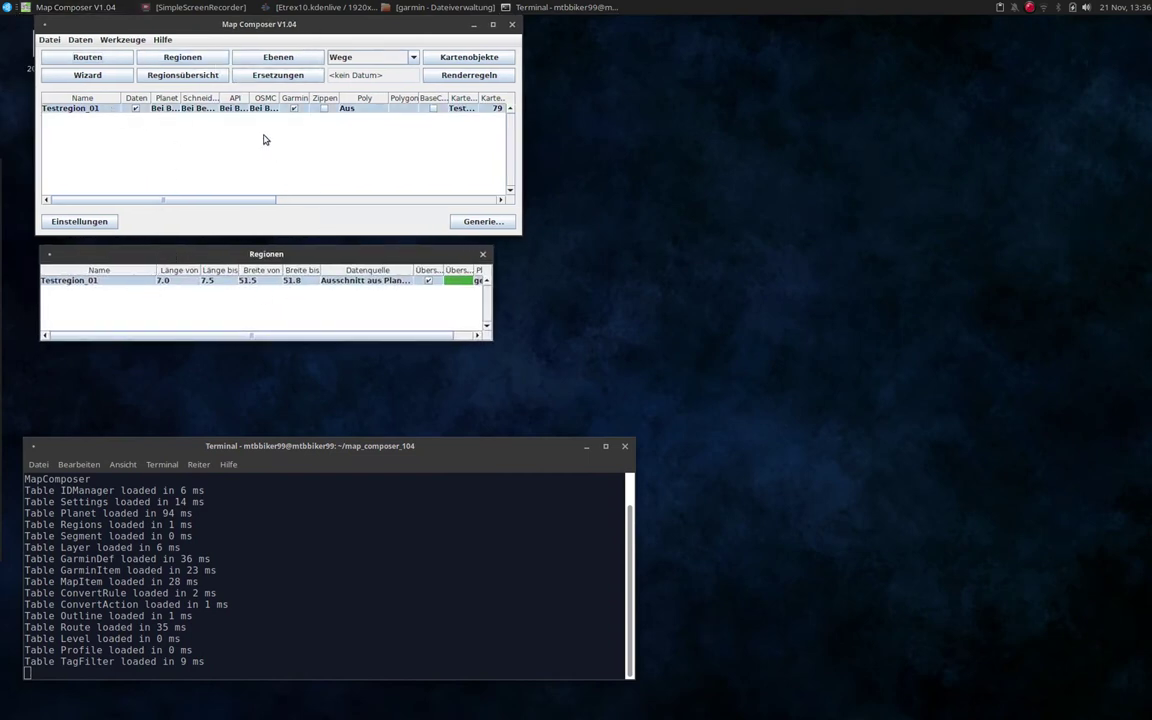
Set the object filter to Alle POIs and open the matching render rules.
click(406, 62)
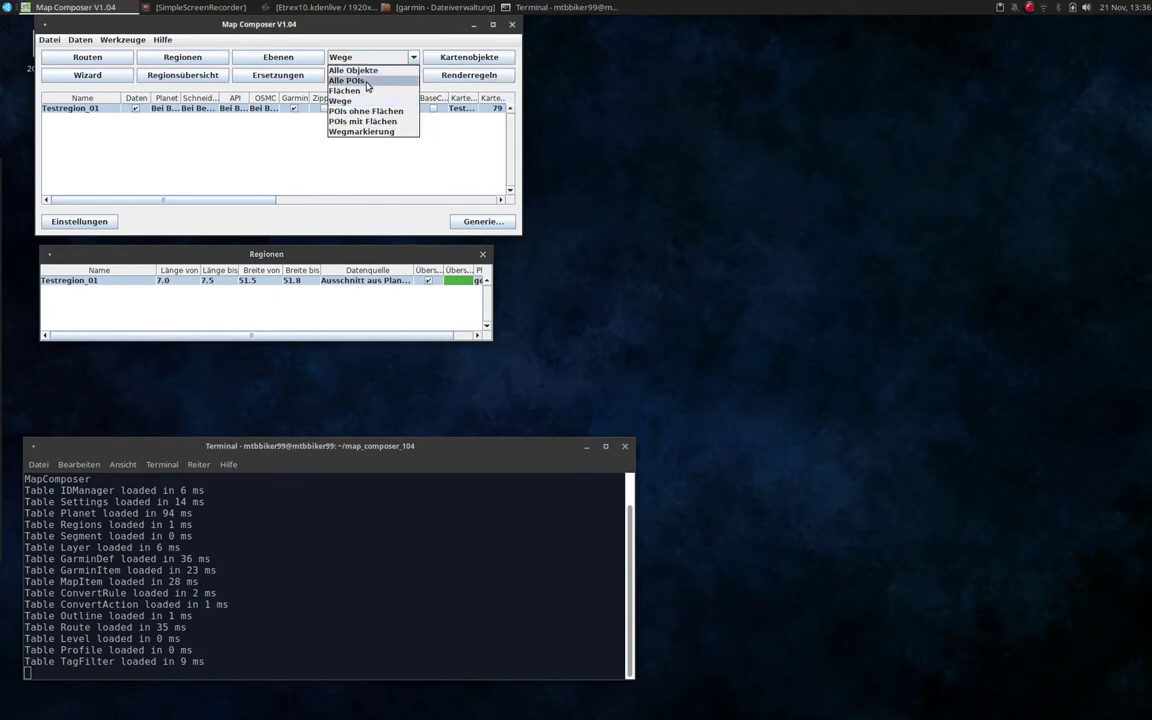
click(364, 83)
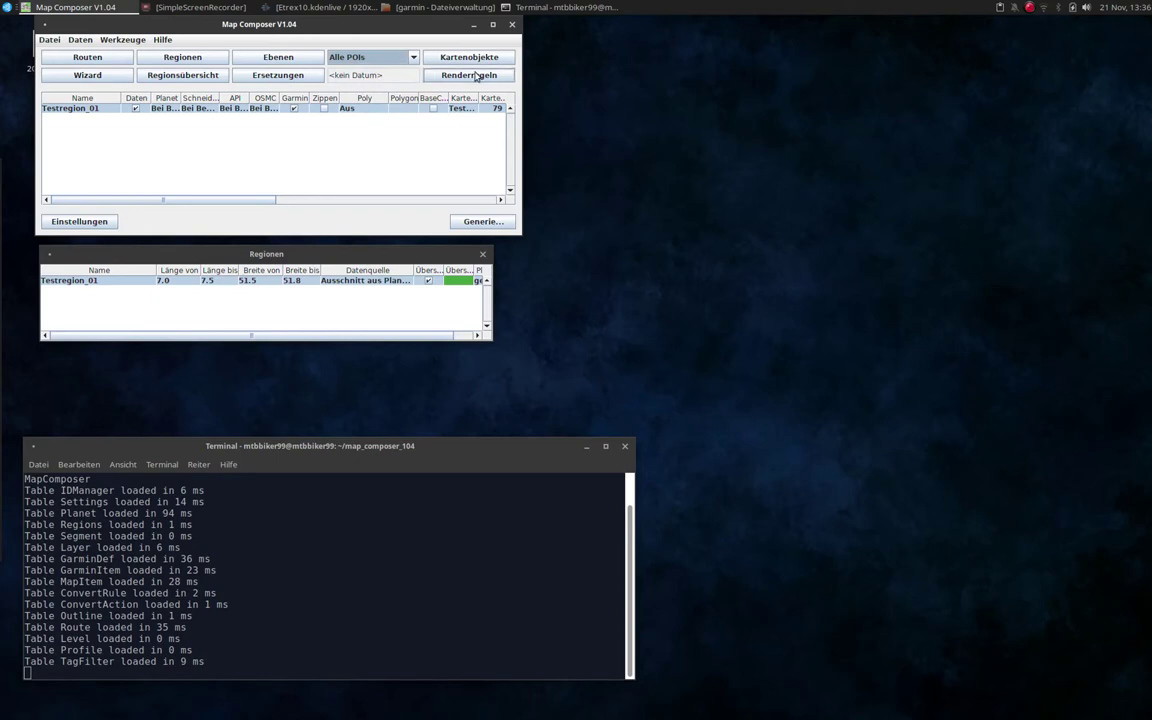
click(698, 236)
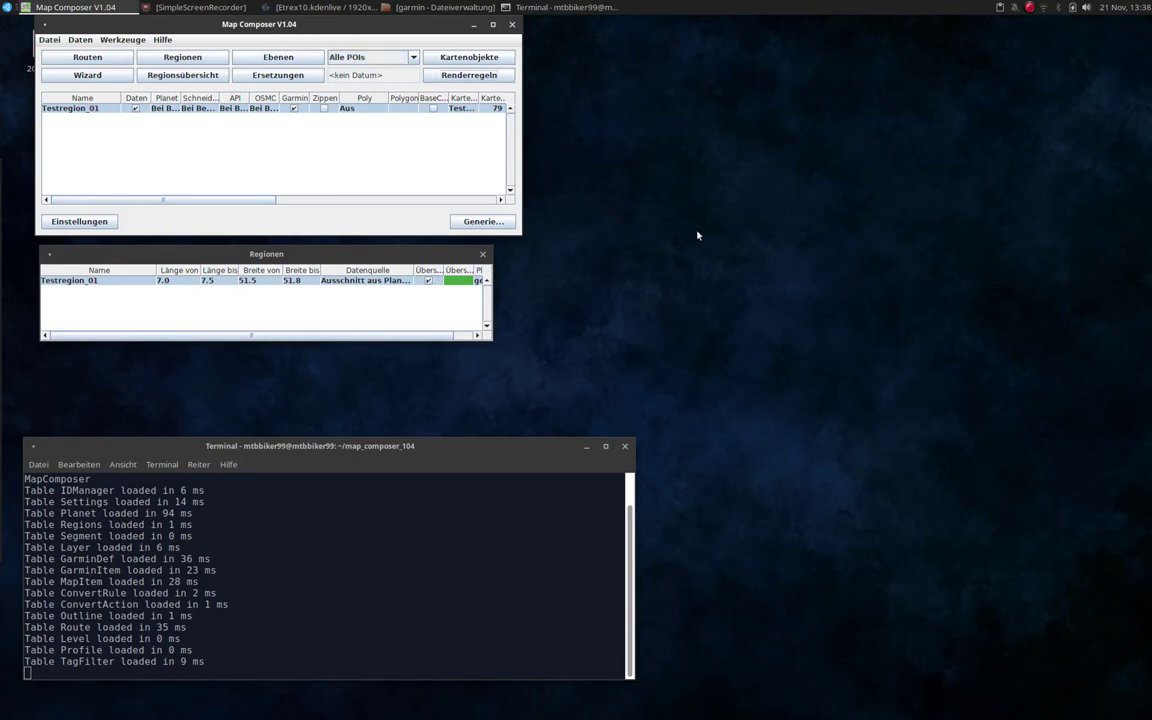
click(416, 61)
click(390, 82)
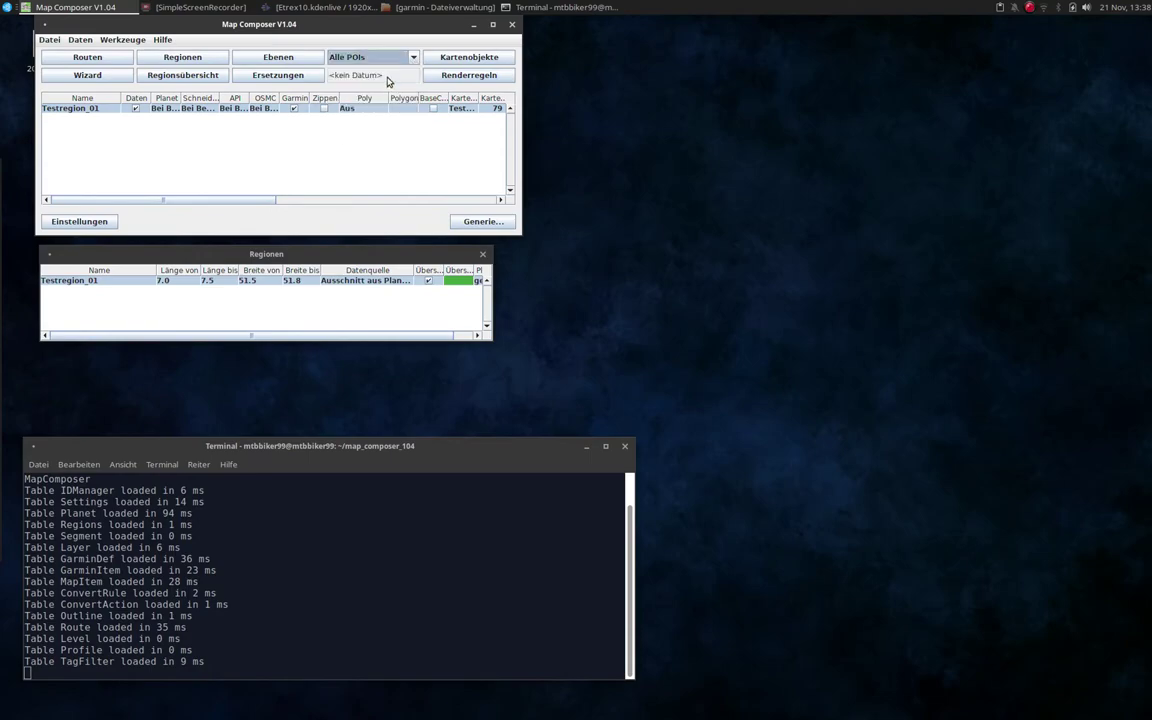
click(464, 75)
Activate the render rules for the place types Großstadt, Ort, Stadt and Dorf together.
scroll(740, 258, down, 5)
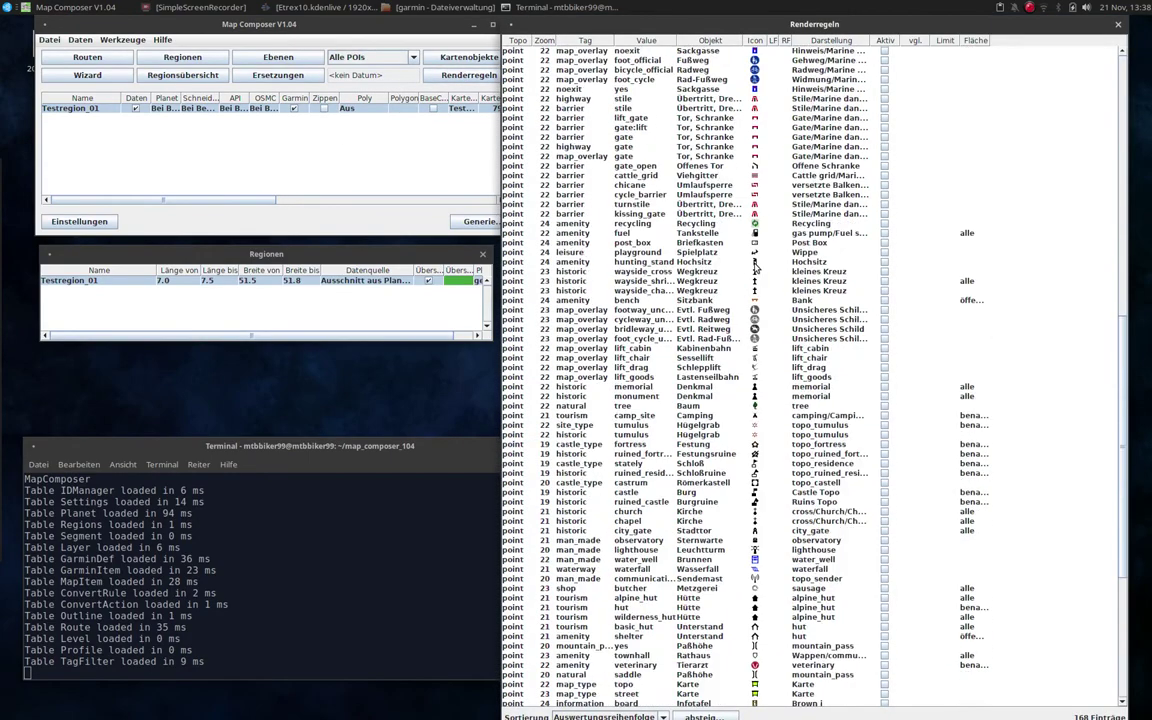
scroll(755, 266, up, 12)
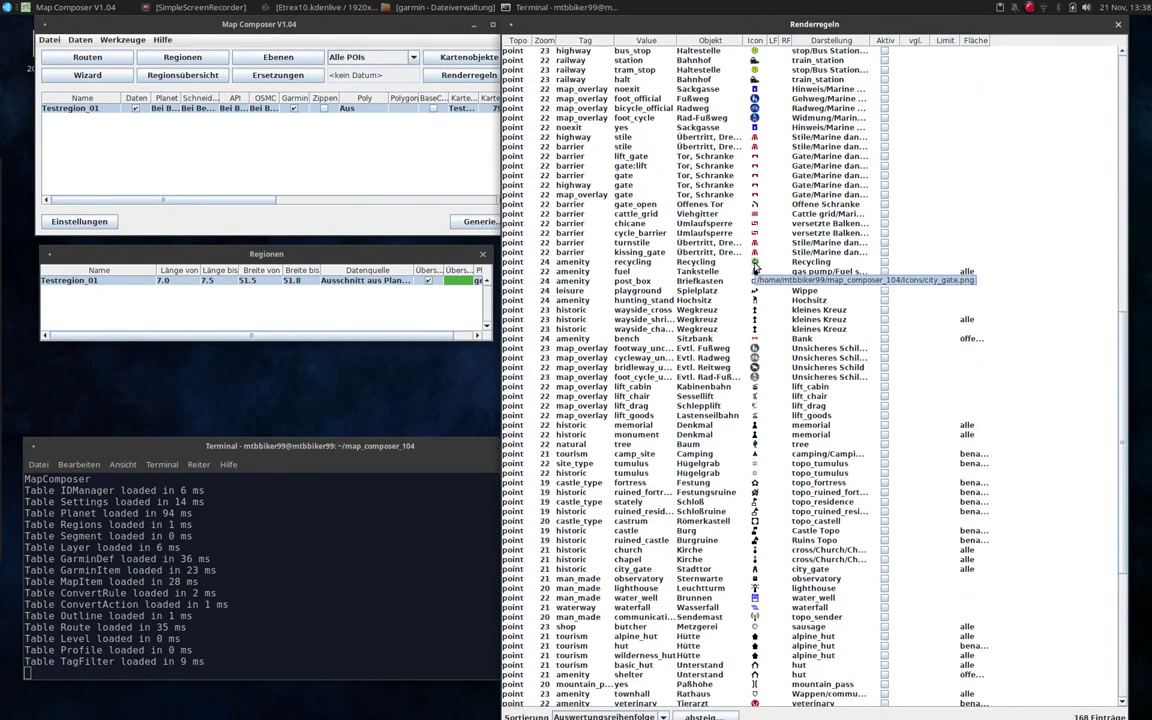
scroll(755, 266, up, 7)
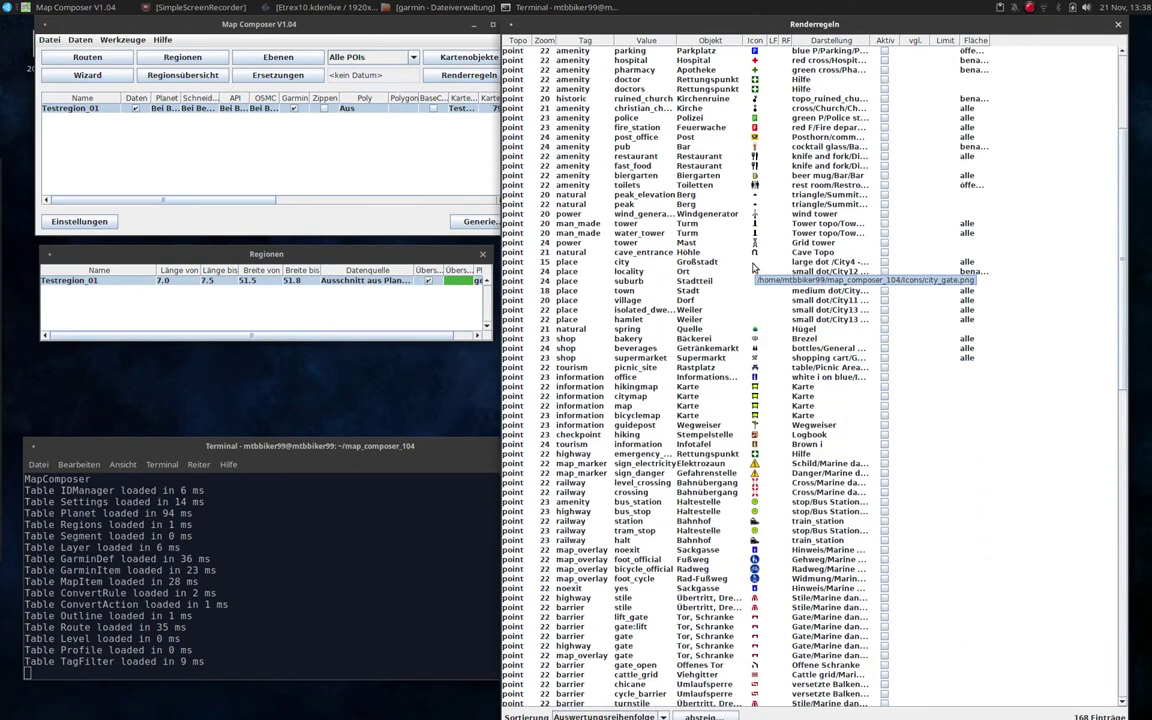
click(701, 264)
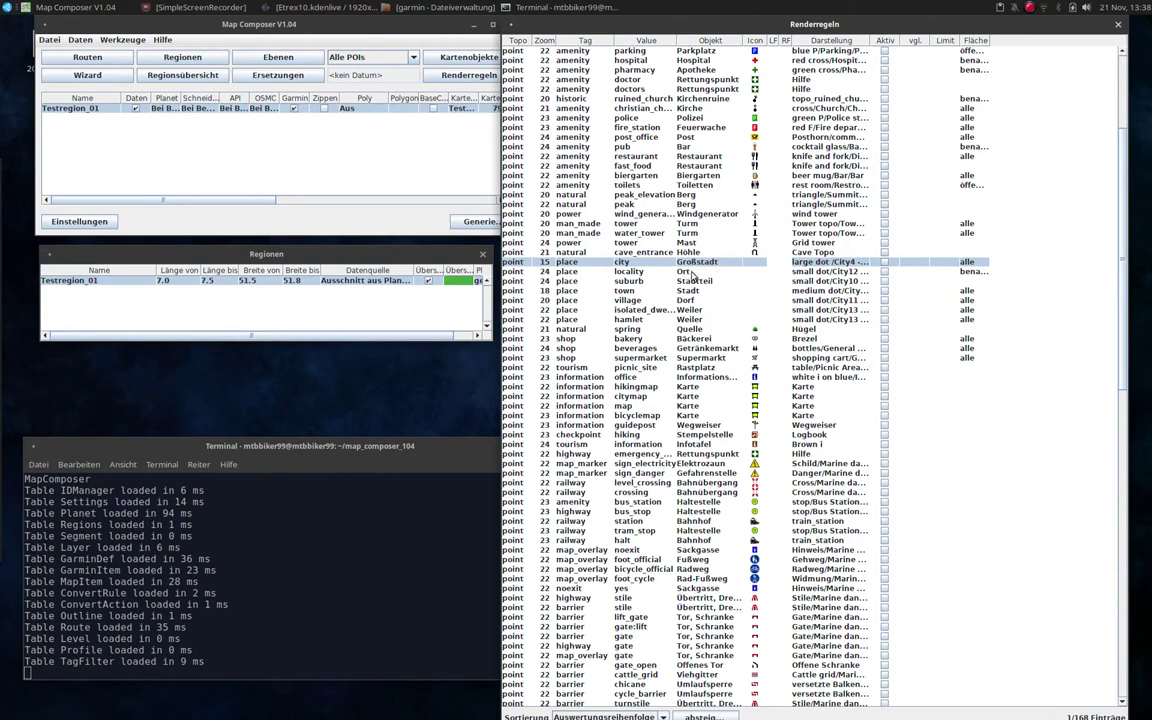
shift+click(690, 272)
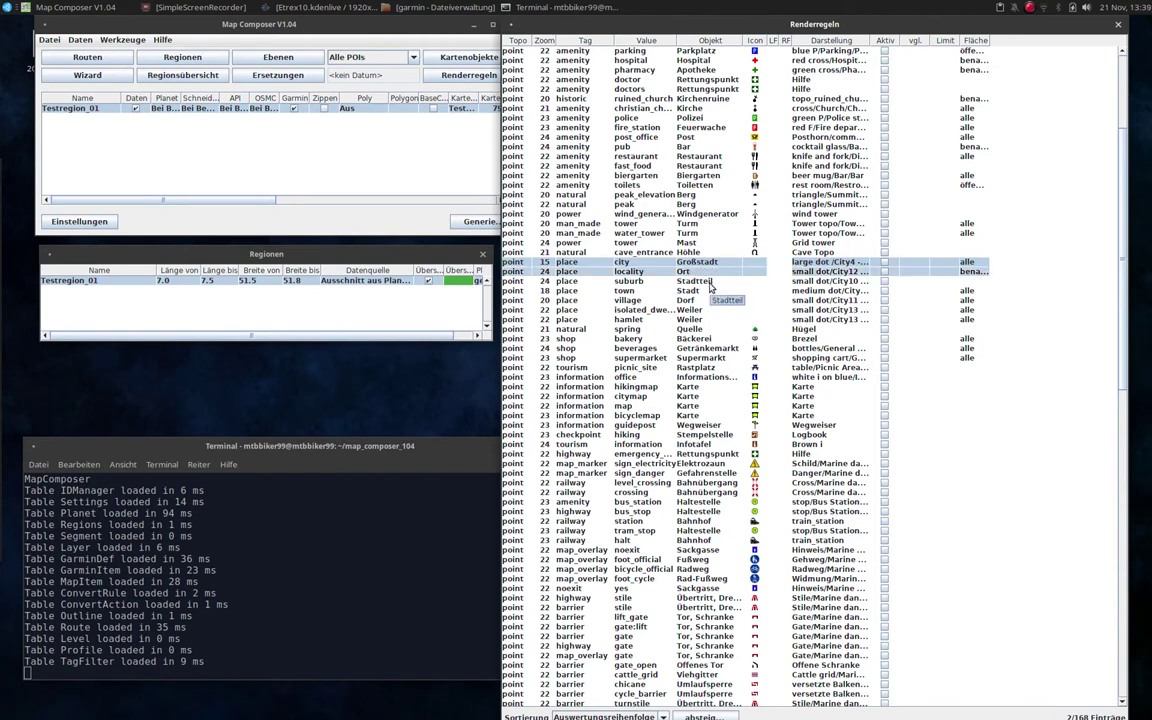
ctrl+click(706, 290)
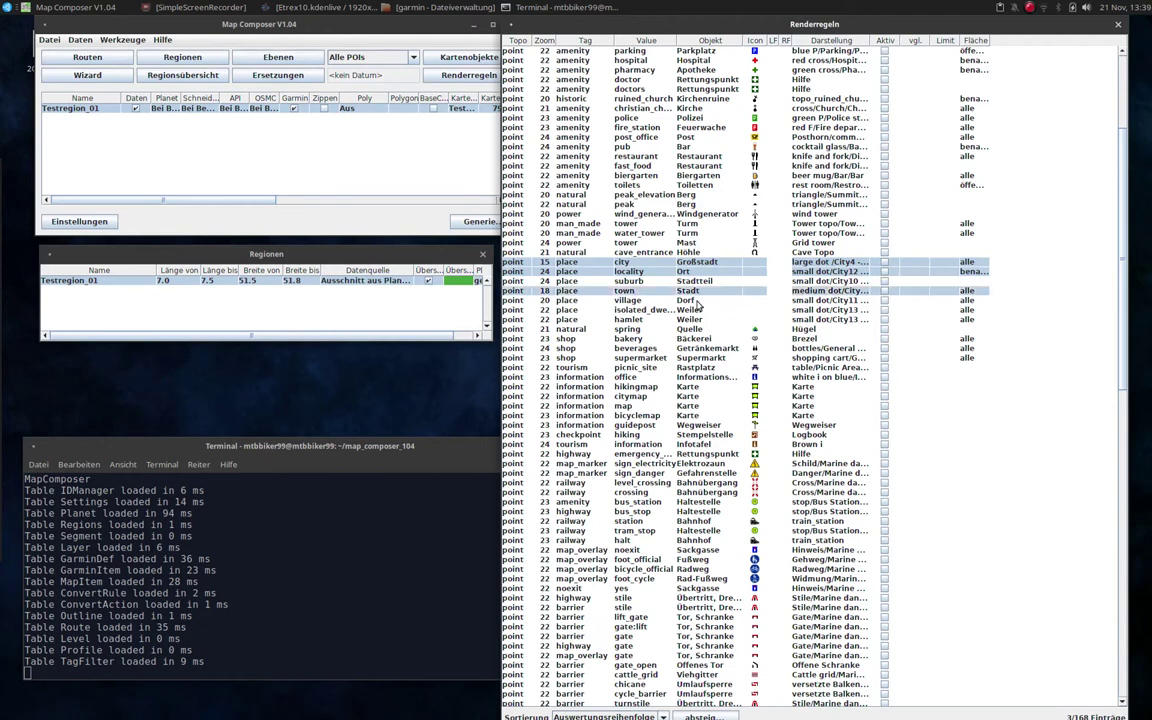
ctrl+click(697, 301)
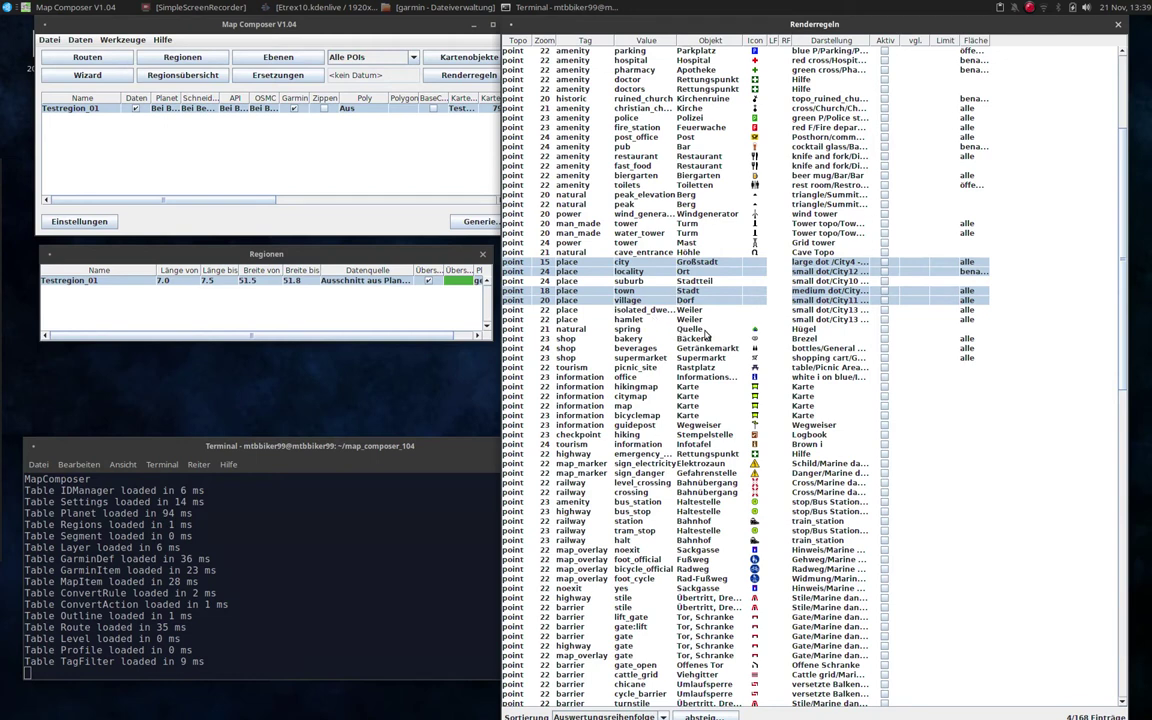
right_click(884, 268)
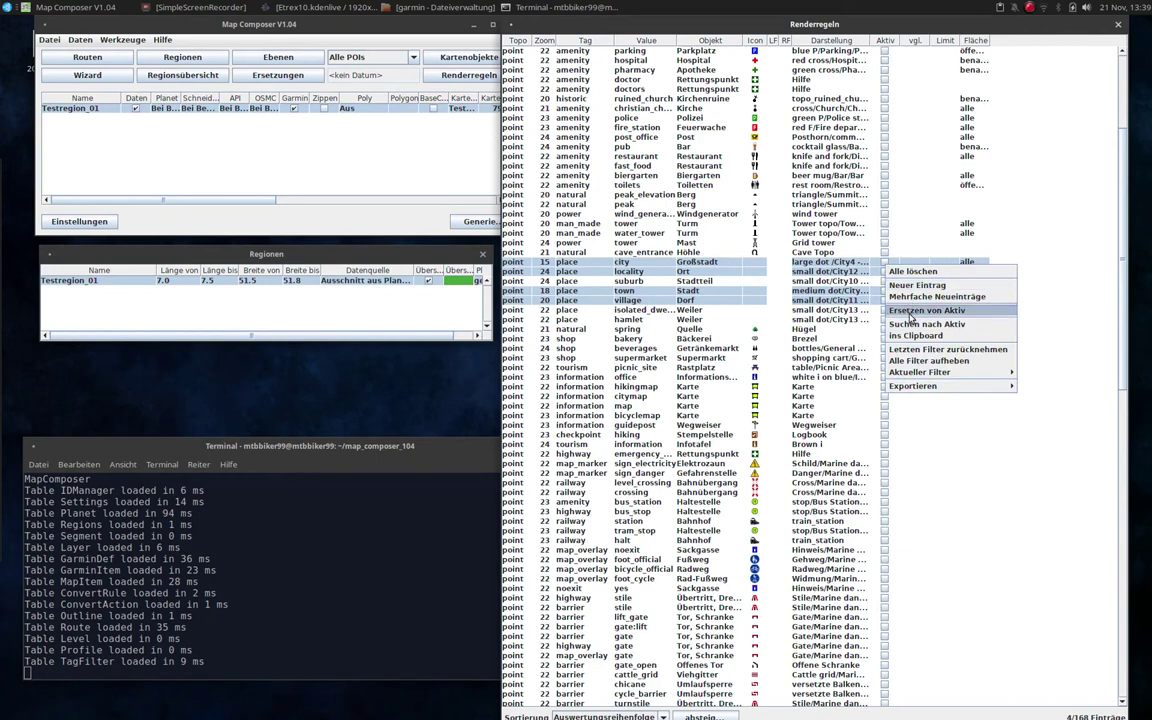
click(910, 314)
click(781, 403)
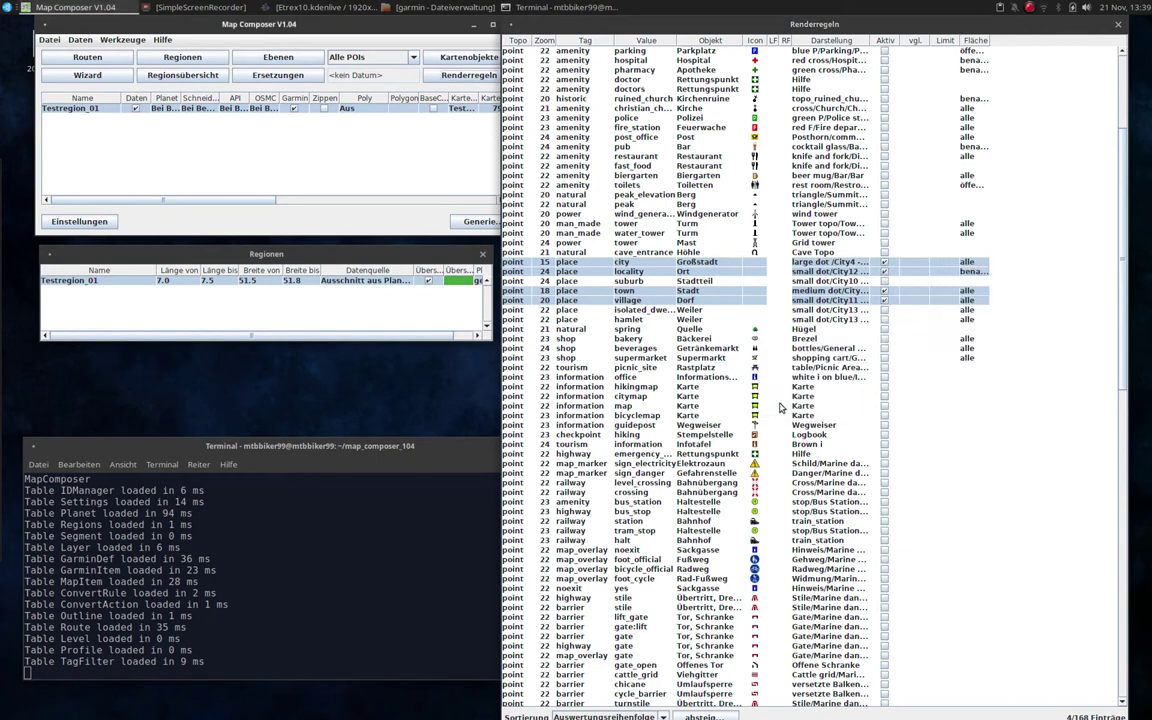
click(910, 319)
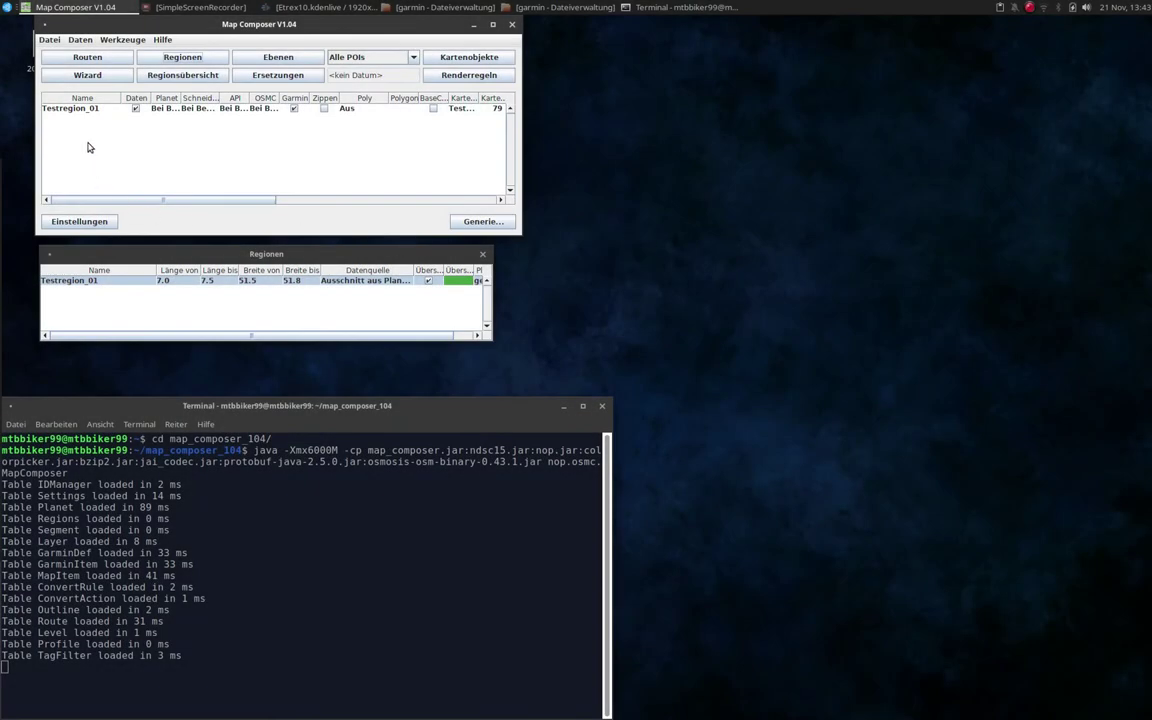
Rename the region and its map entry as Testregion_02, including the Garmin map description and map name, and save both.
double_click(84, 283)
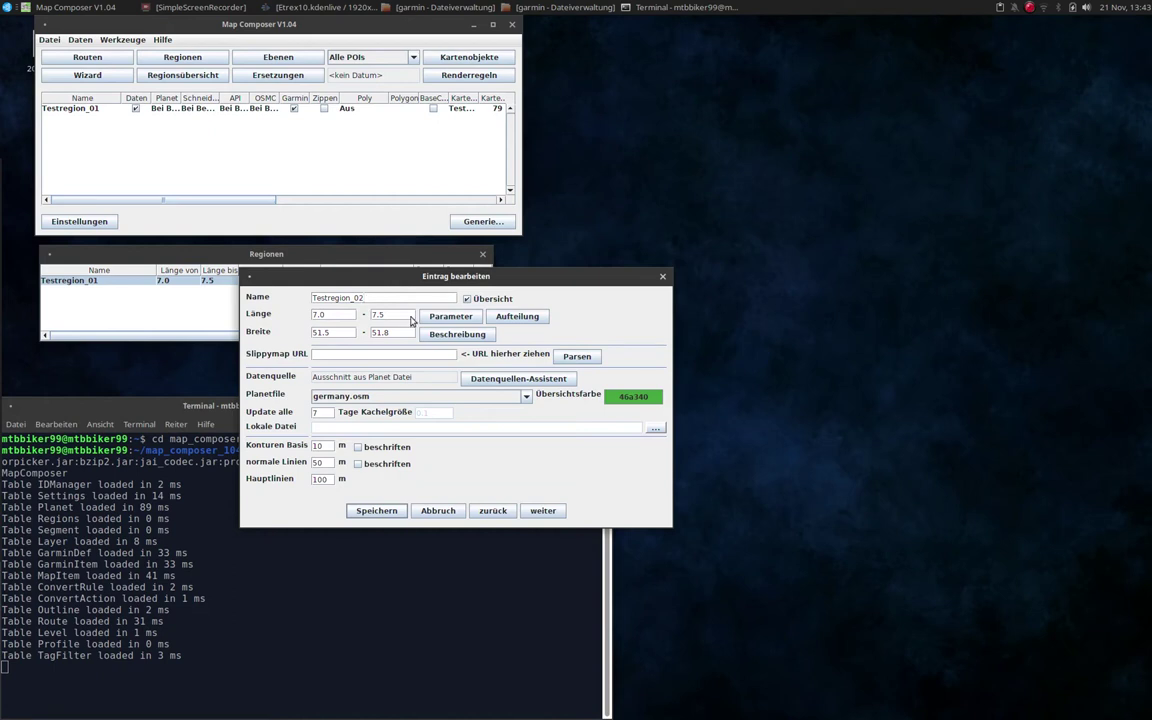
click(378, 511)
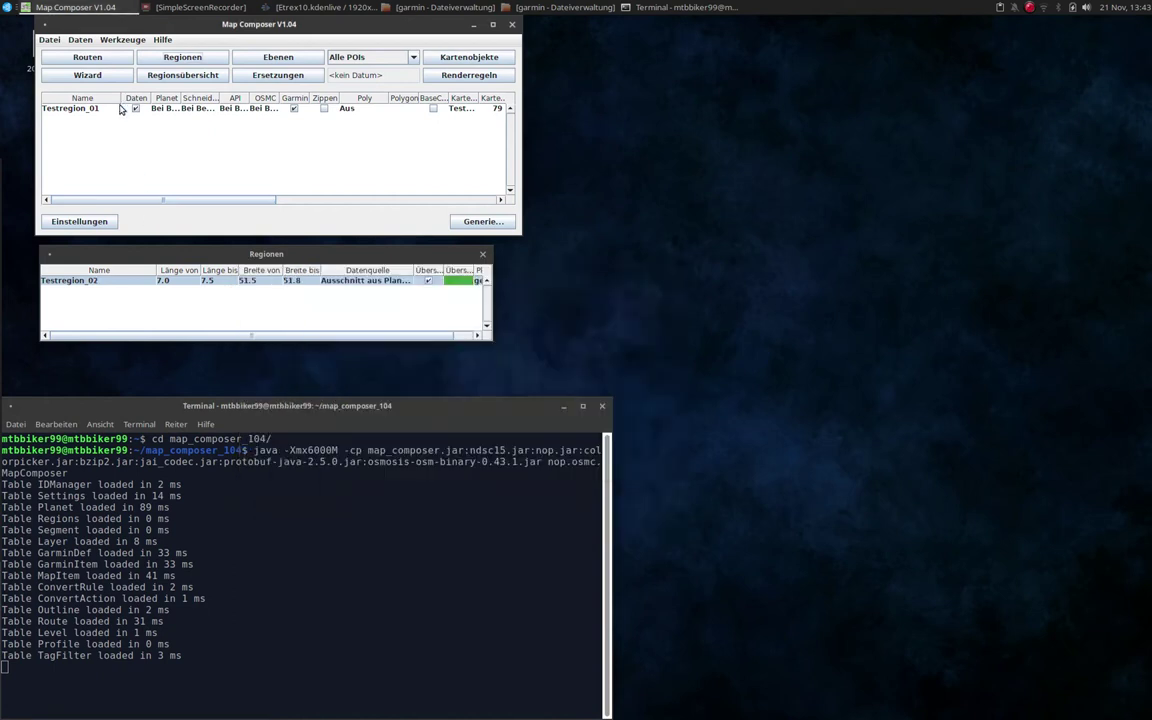
double_click(192, 109)
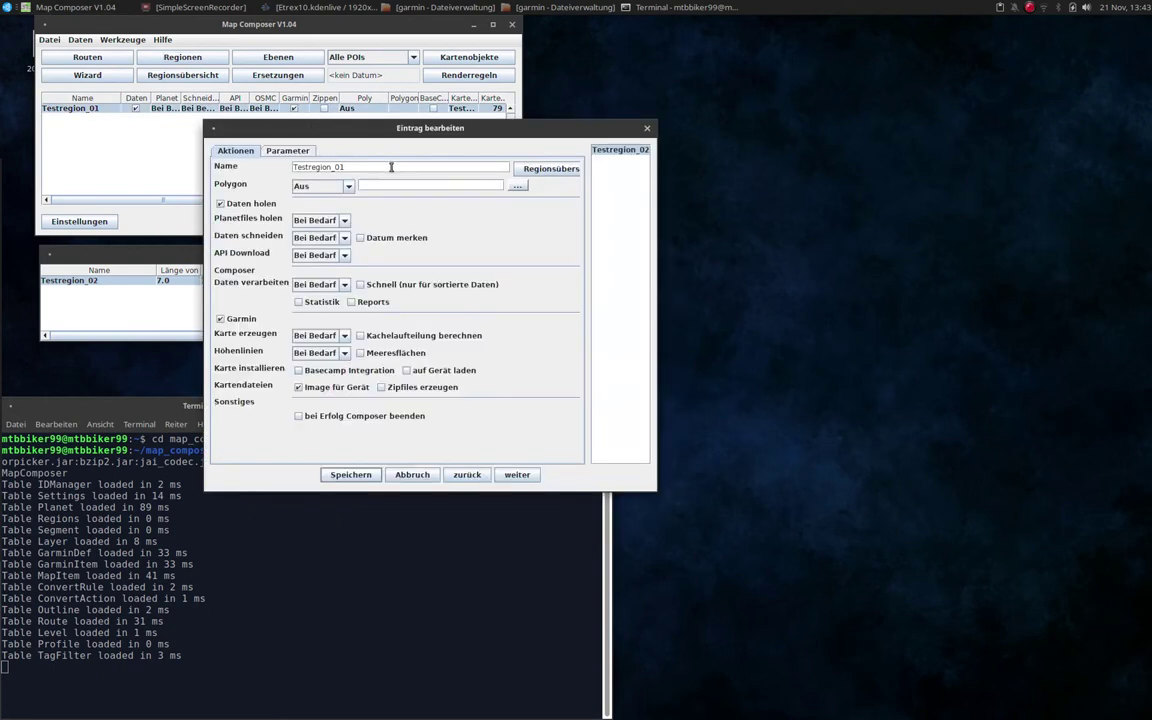
click(270, 150)
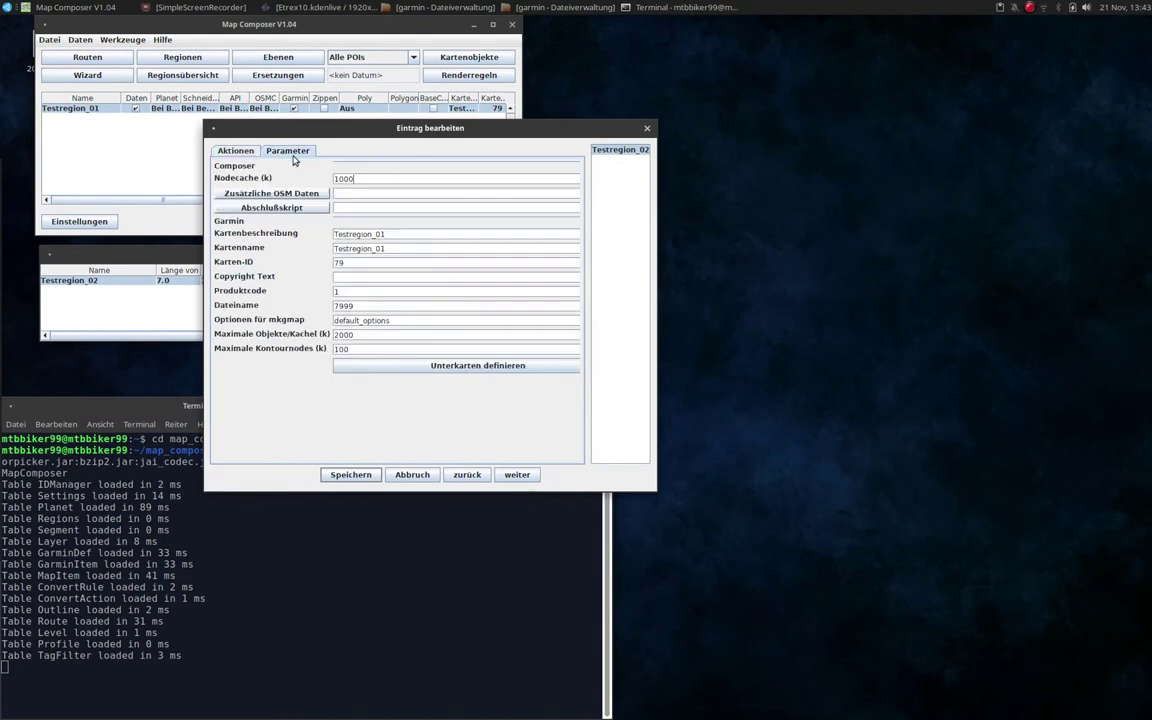
click(401, 234)
key(BackSpace)
text(2)
click(390, 247)
click(356, 475)
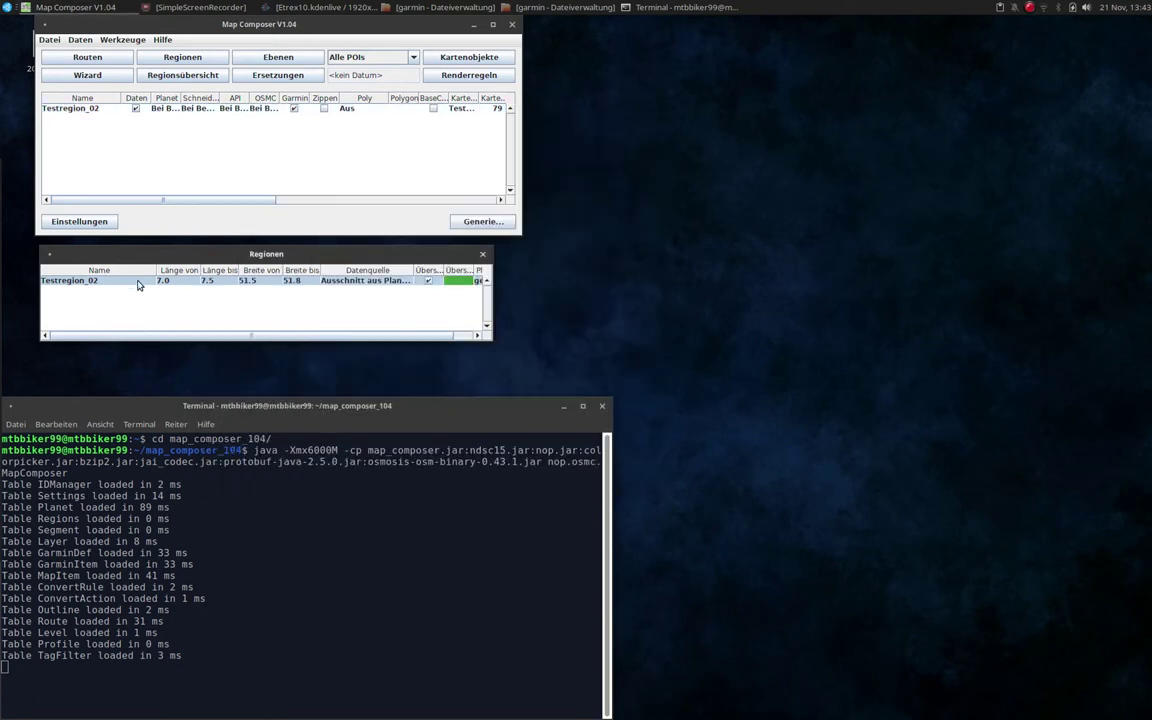
Recheck the region settings and the map entry's parameters for Testregion_02, save them and generate the map.
double_click(139, 281)
click(376, 510)
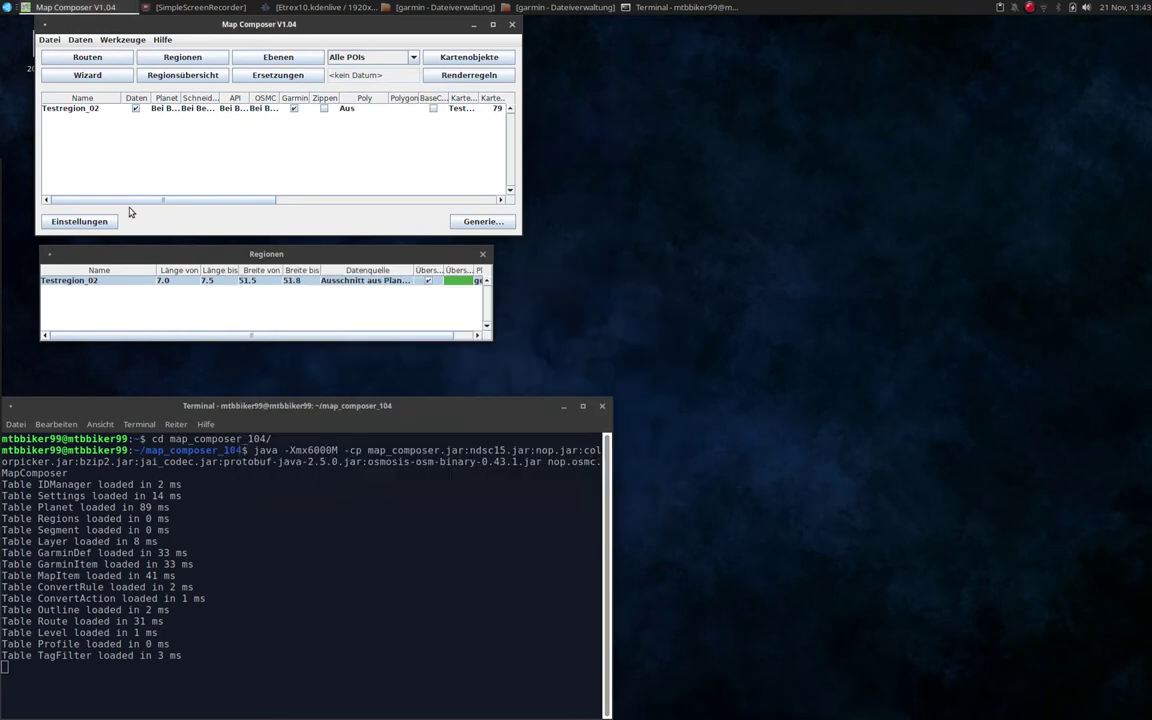
double_click(136, 110)
click(296, 153)
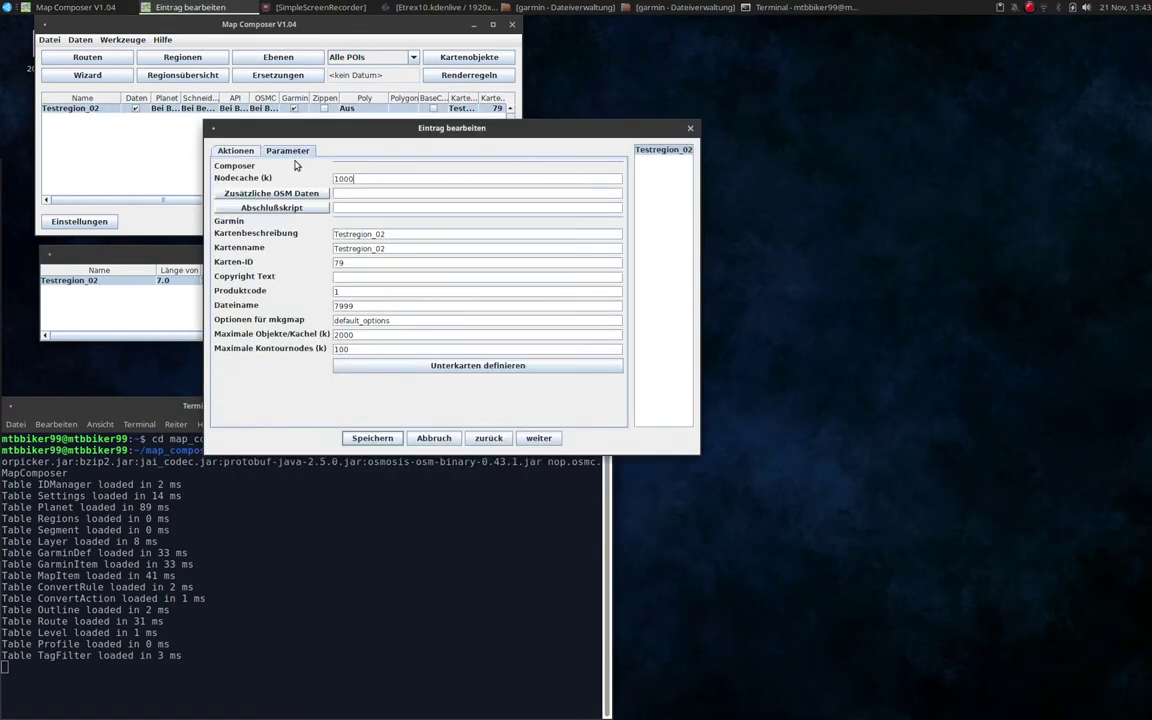
click(372, 438)
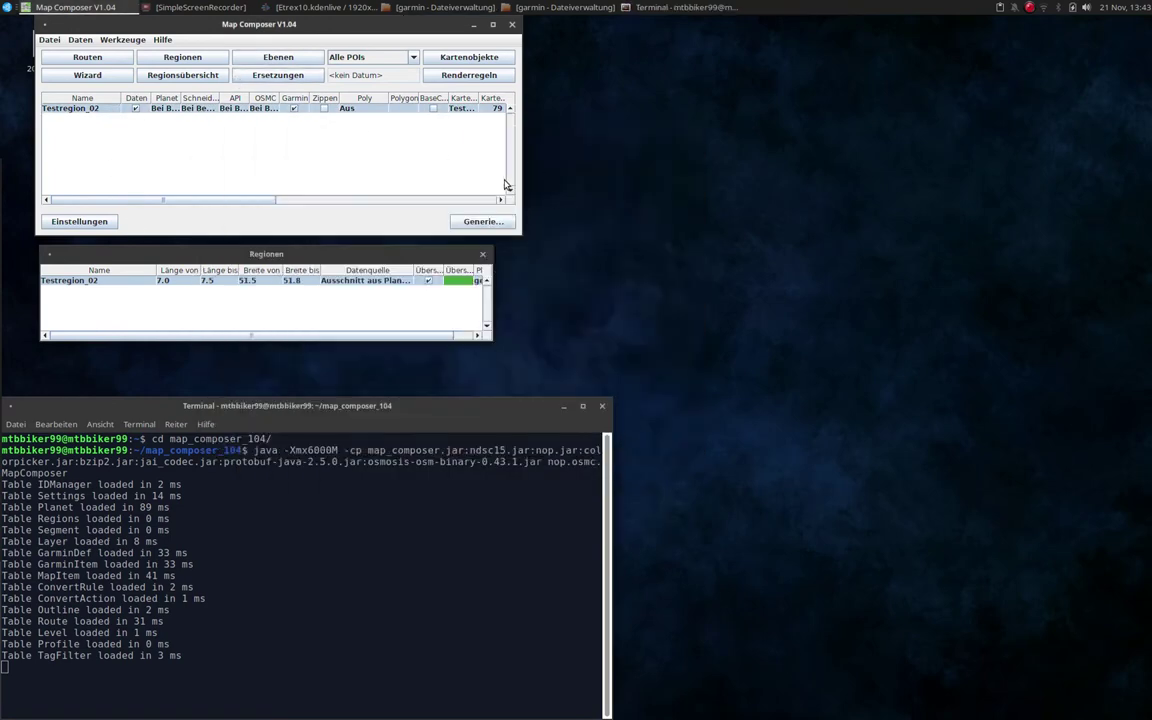
click(489, 224)
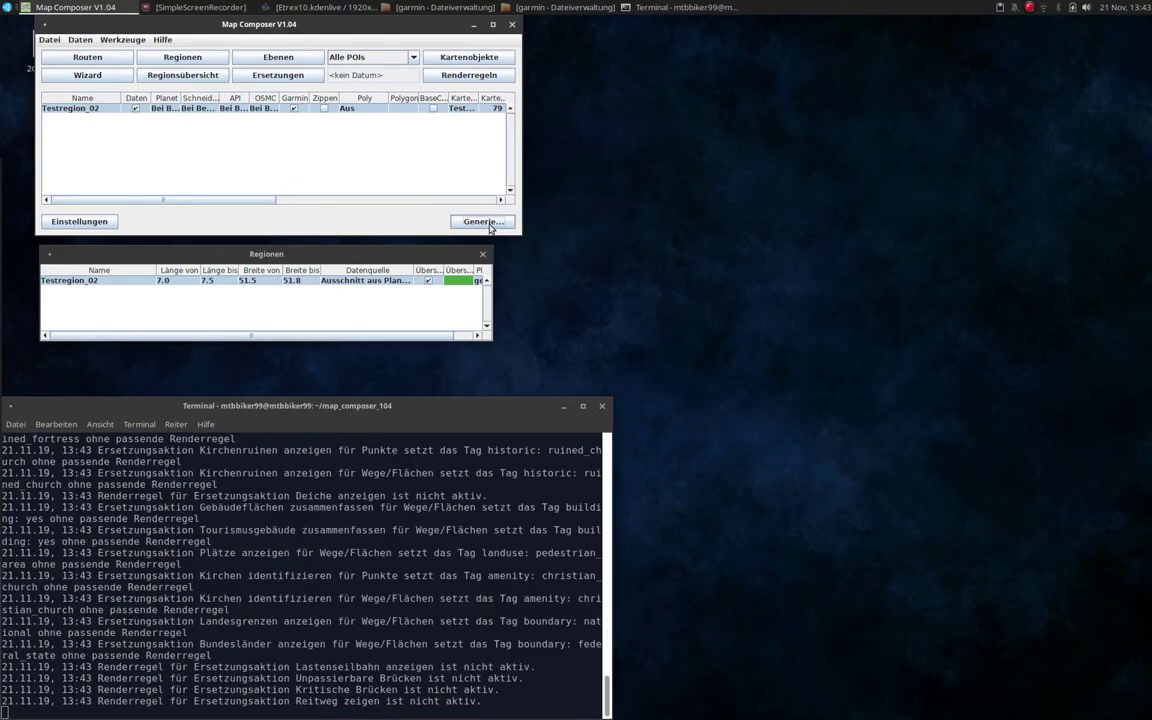
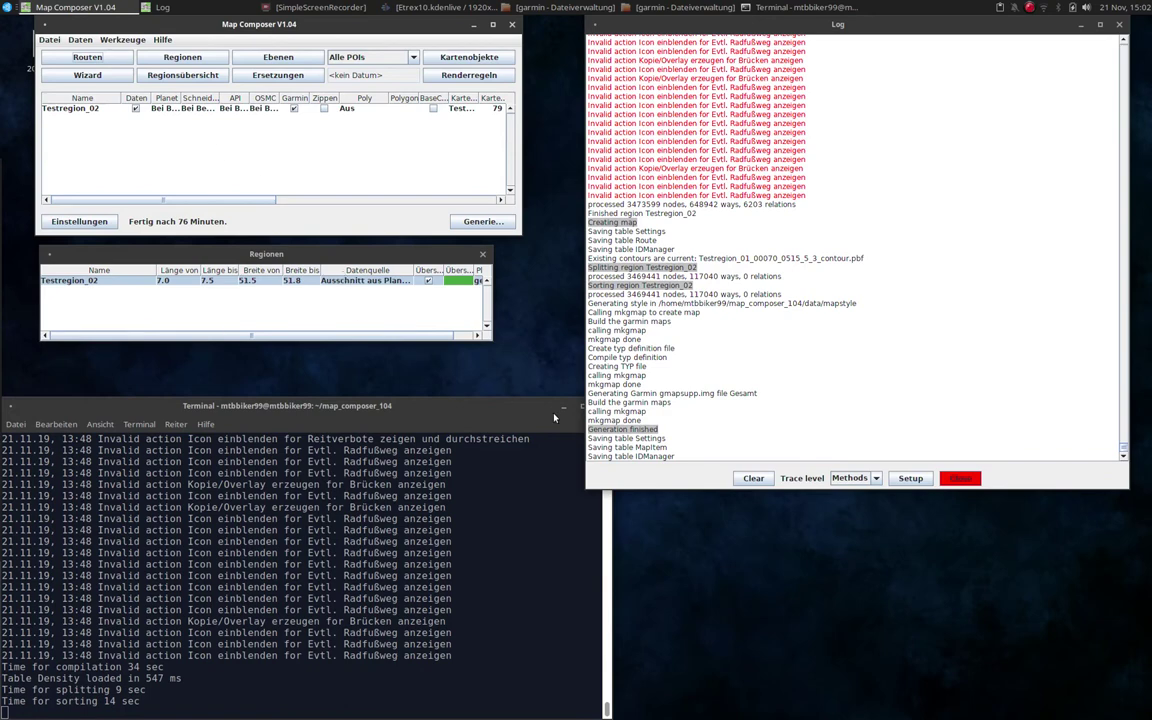
Close Map Composer and the terminal window it was started from.
click(84, 110)
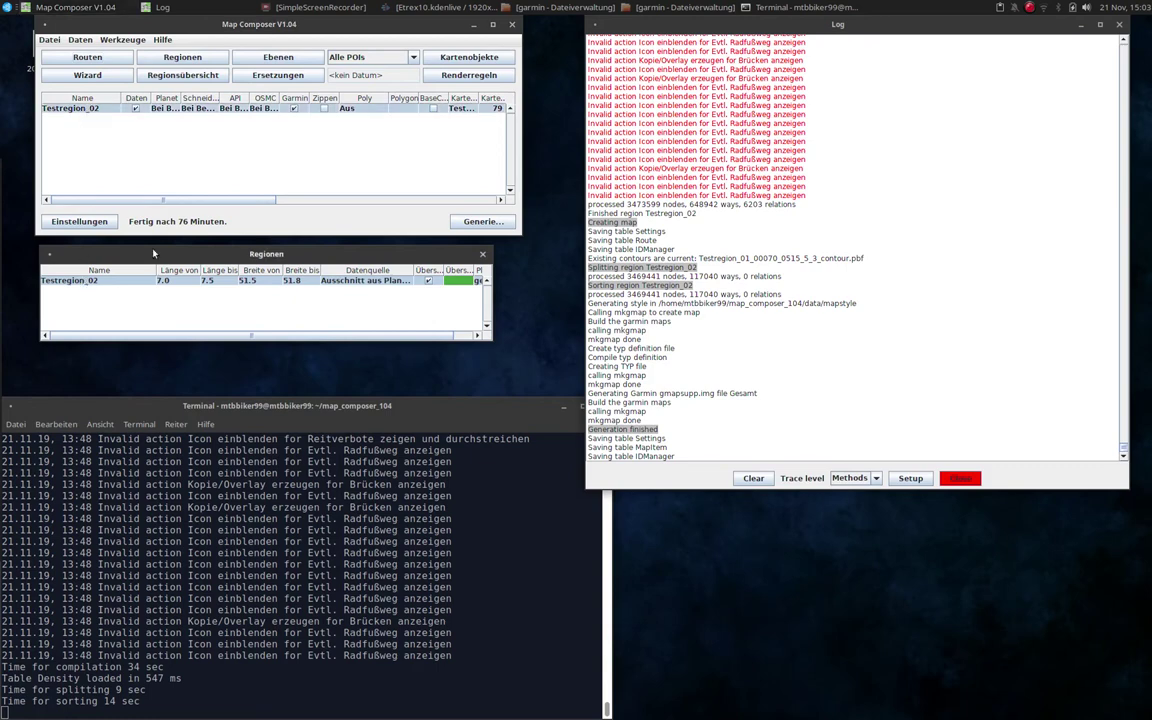
click(514, 28)
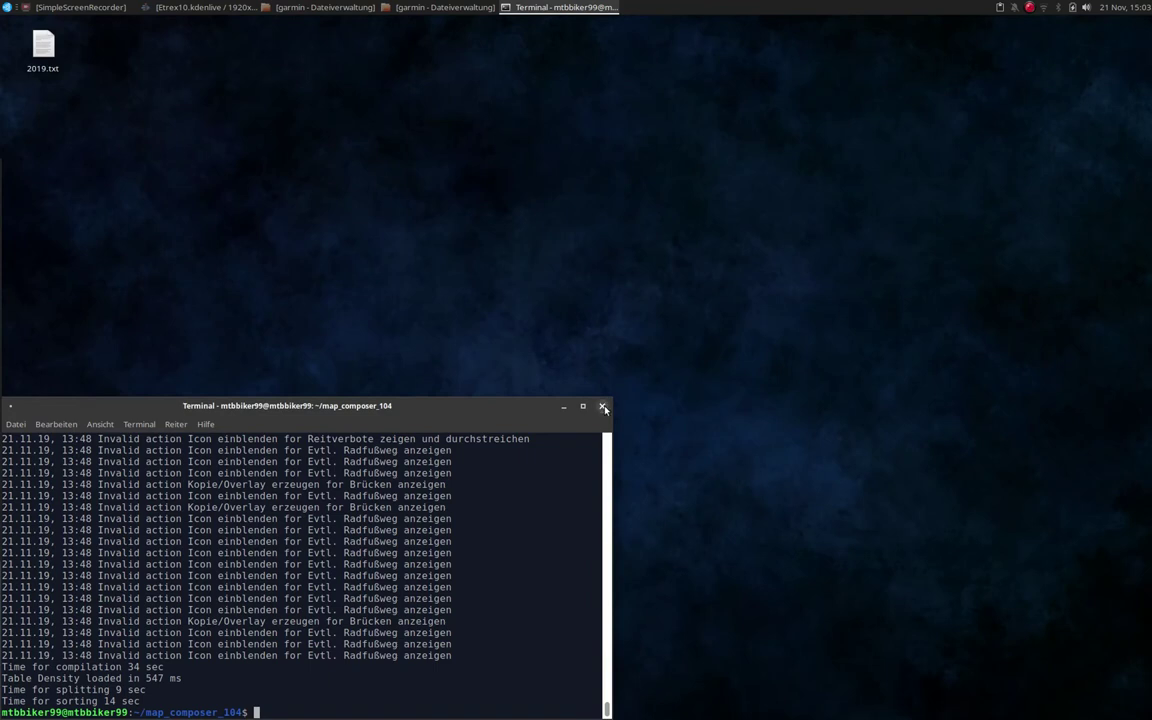
click(603, 408)
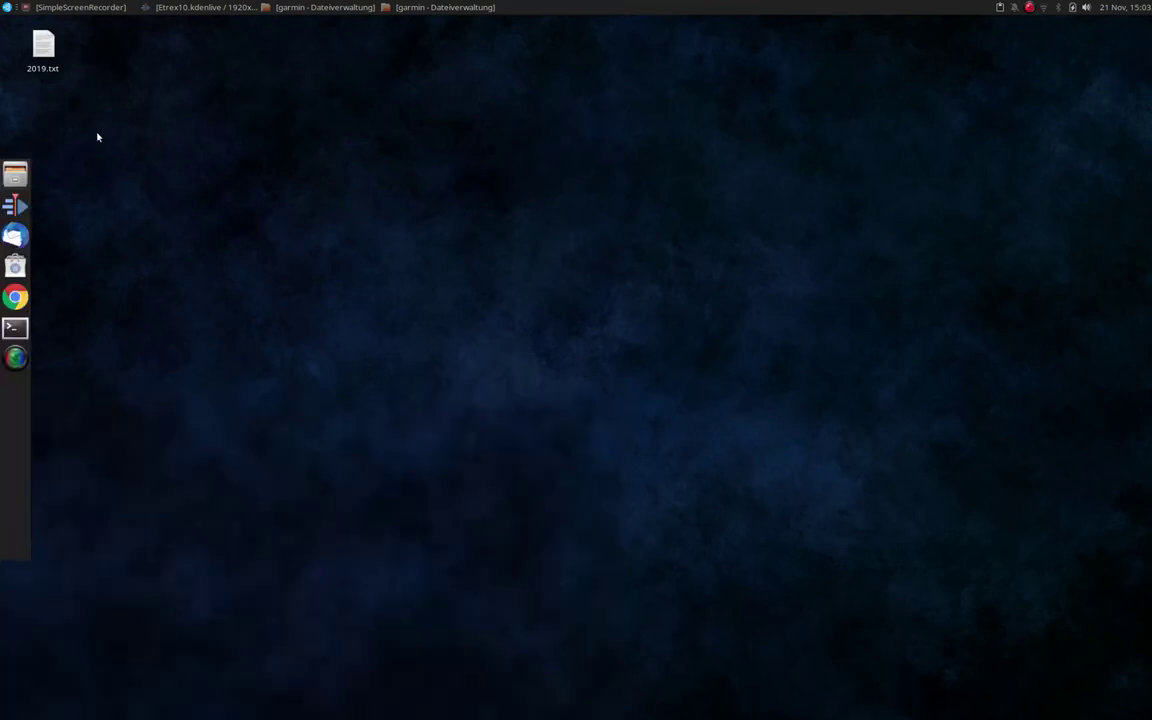
In the map_composer_104/garmin folder in the file manager, delete all files except gmapbmap_alt.img and gmapsupp.img.
click(278, 7)
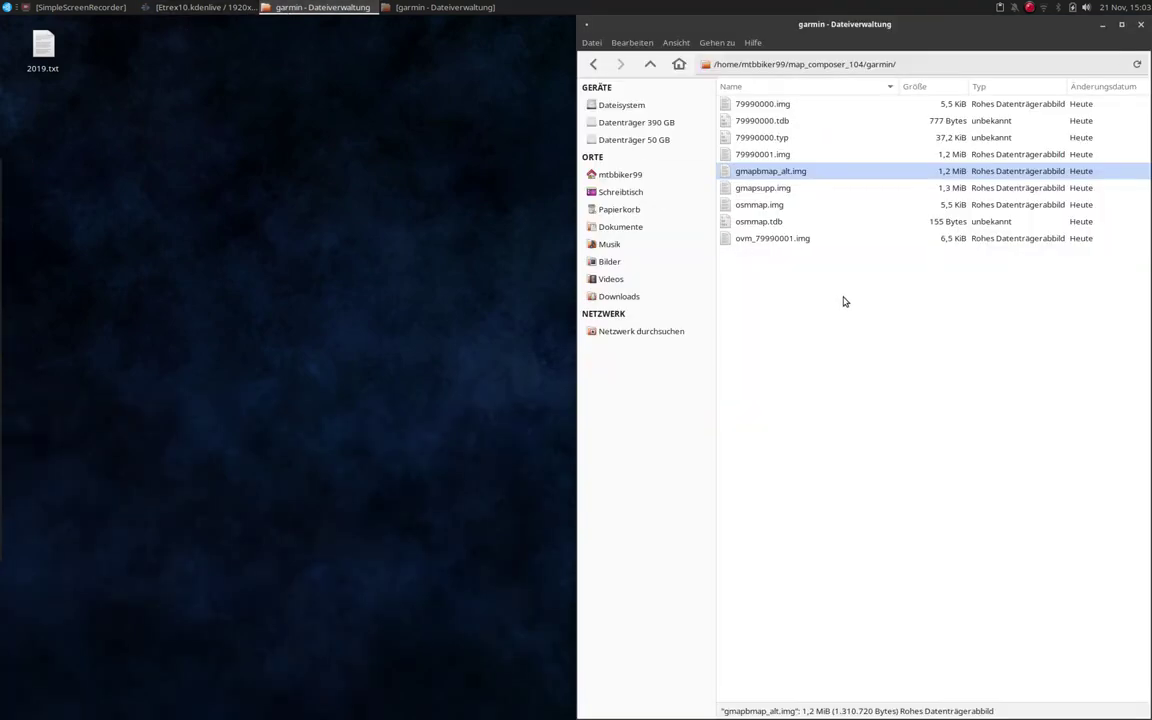
click(789, 189)
click(821, 176)
click(774, 206)
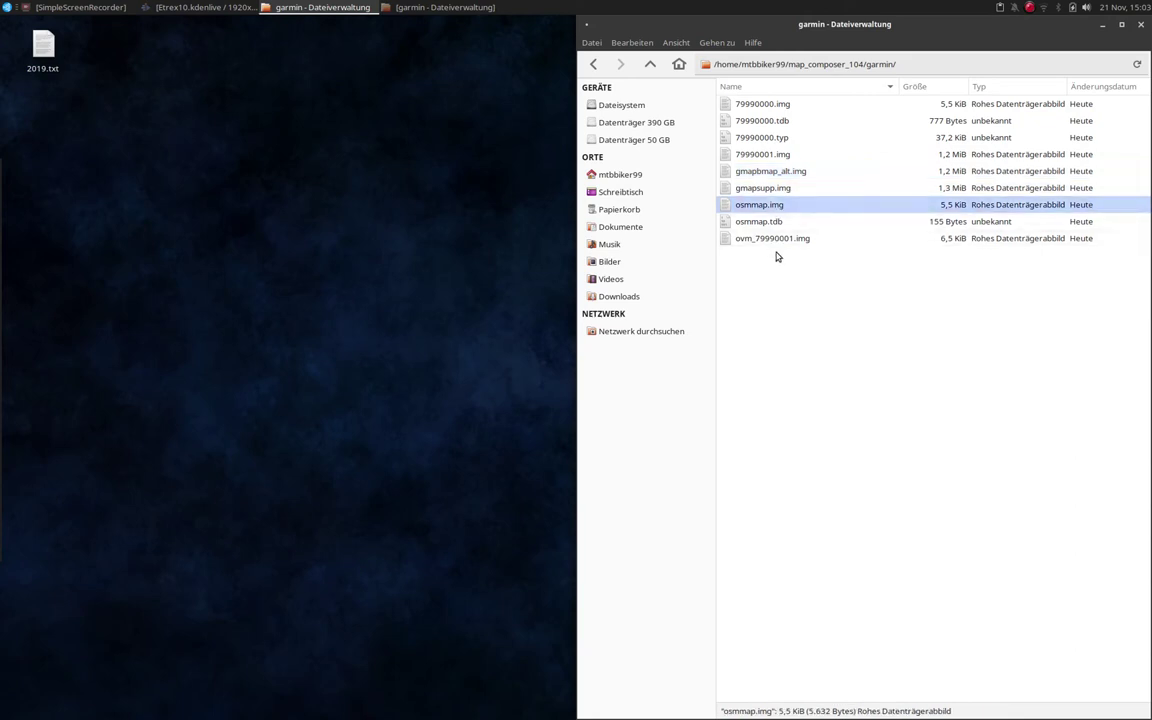
shift+click(776, 240)
ctrl+click(780, 155)
ctrl+click(782, 139)
ctrl+click(783, 122)
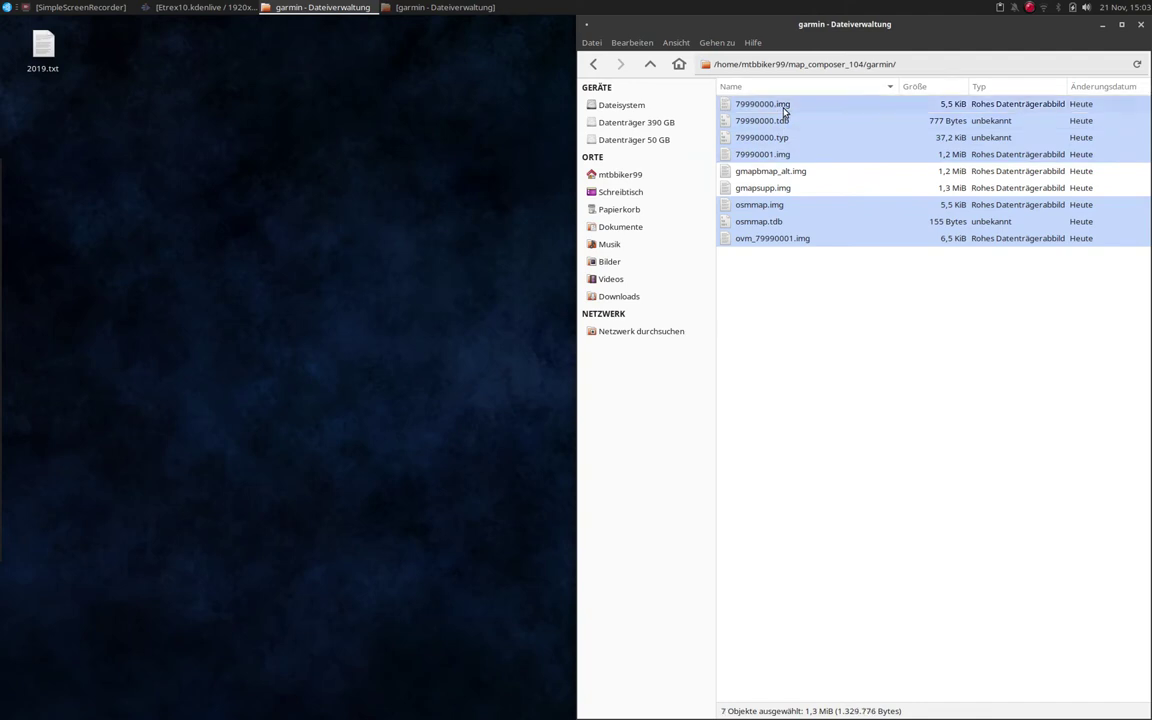
right_click(783, 122)
click(861, 201)
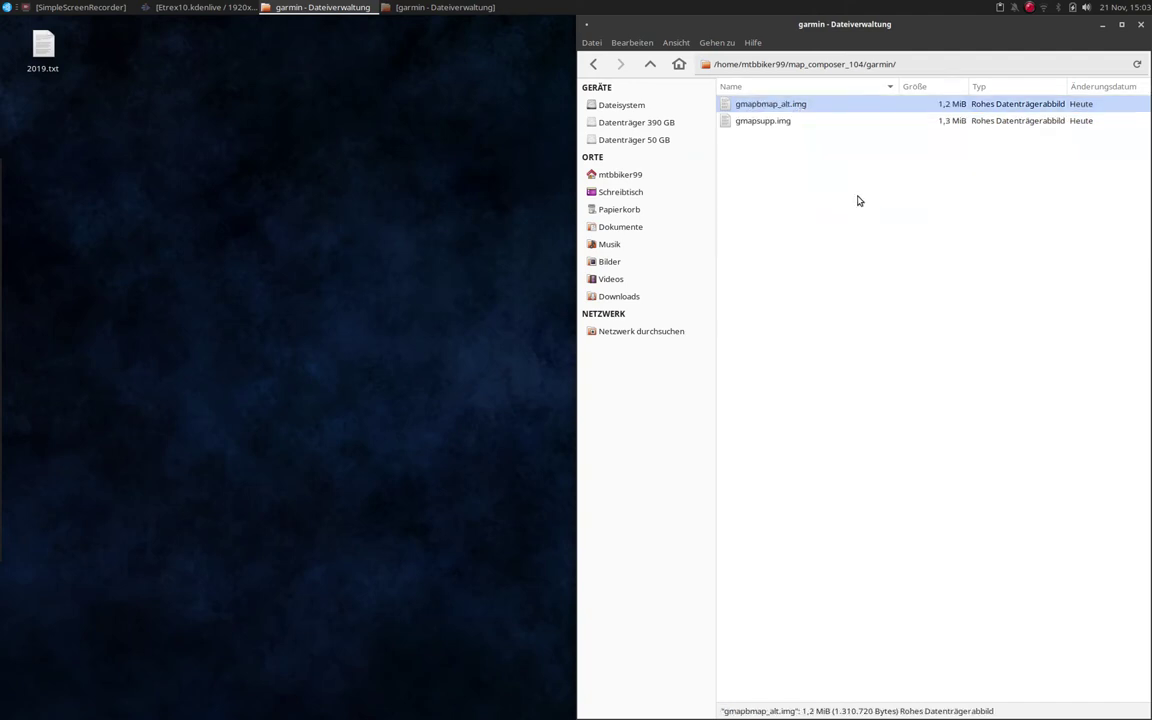
Select gmapsupp.img in the garmin folder and launch QMapShack.
click(786, 122)
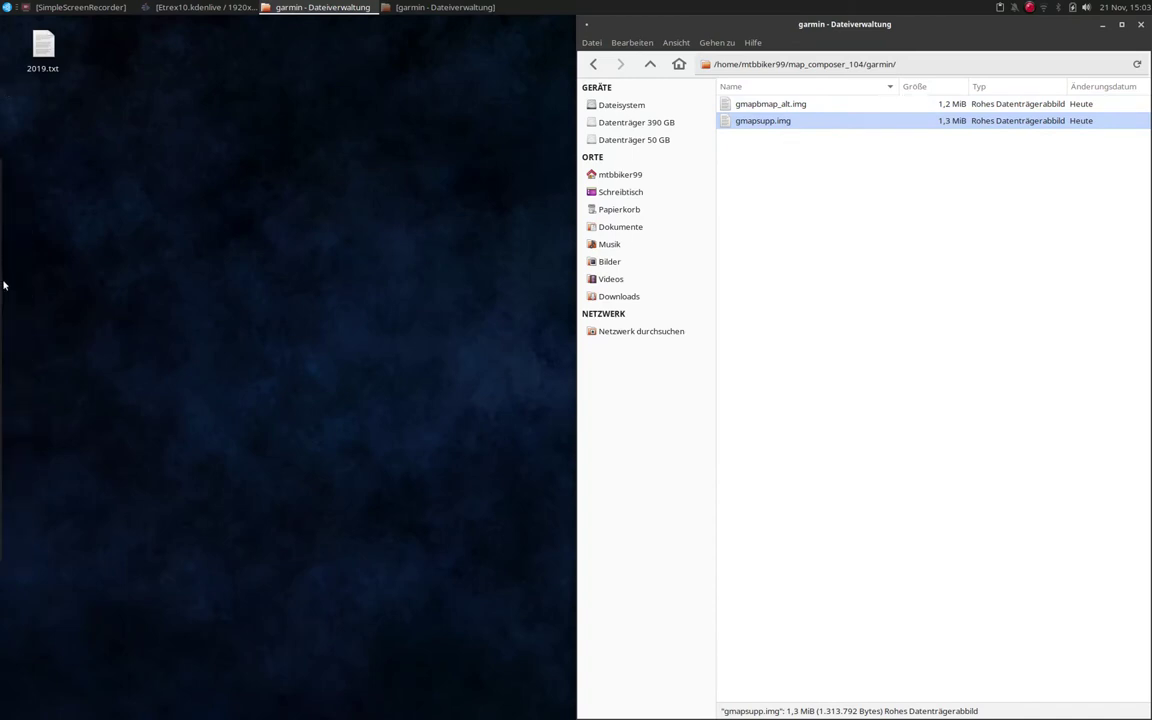
mouse_move(2, 362)
click(6, 7)
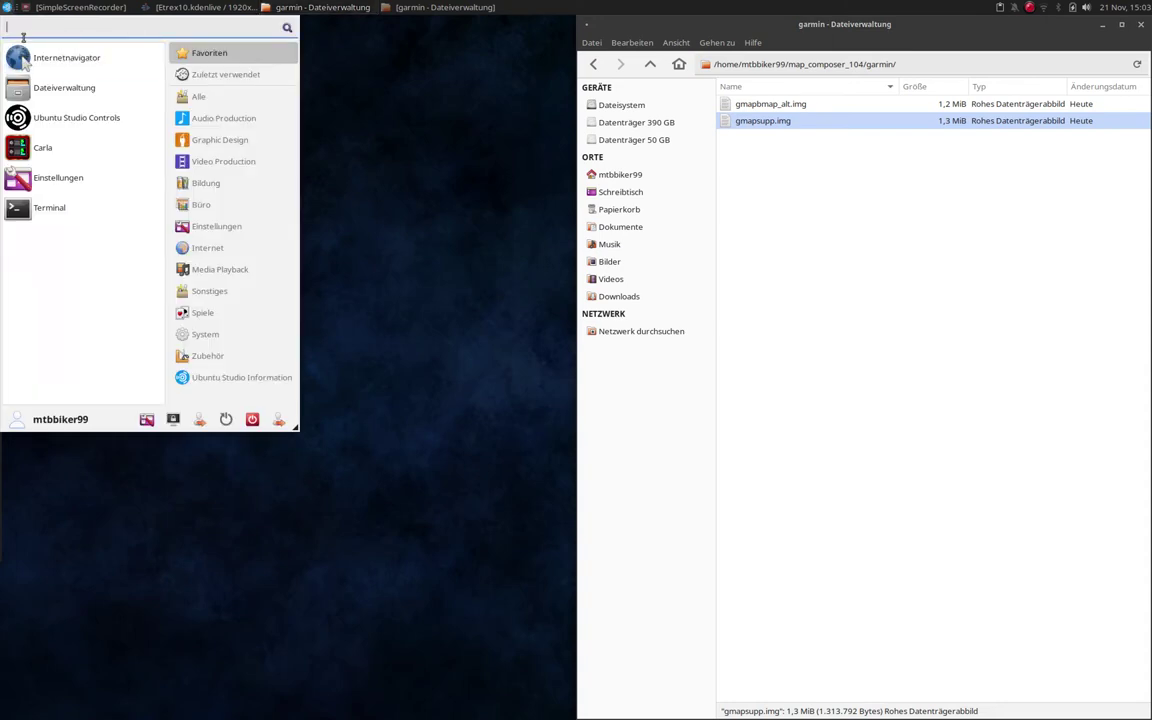
text(qmap)
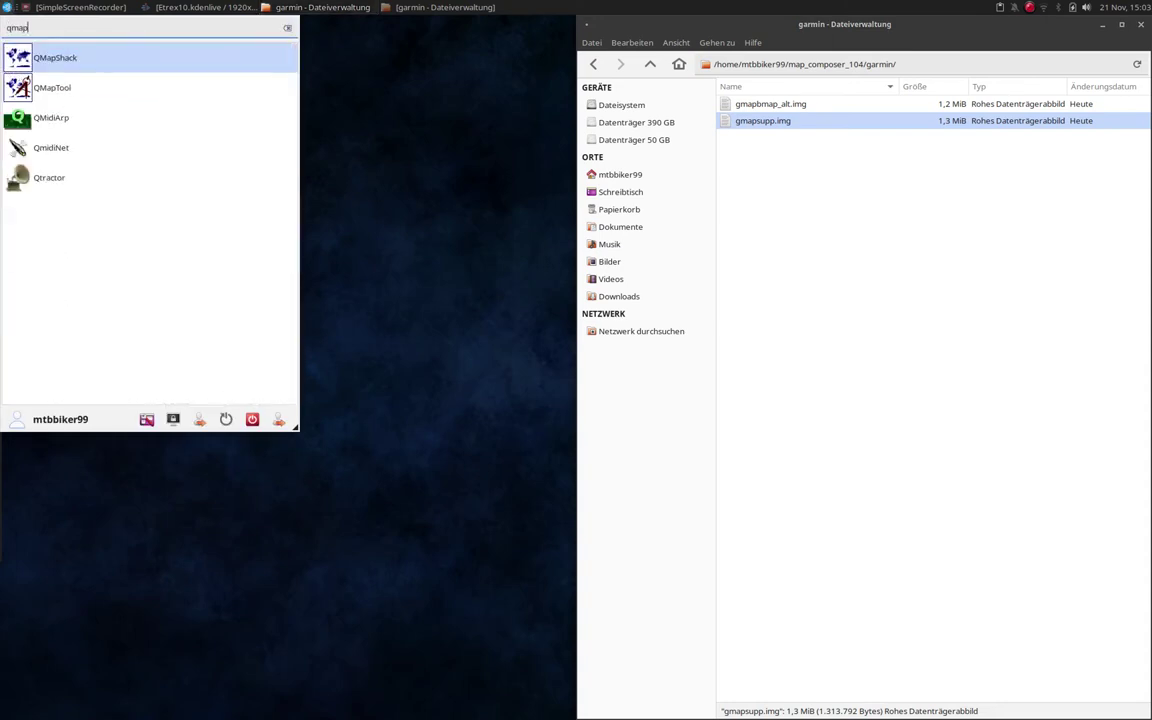
key(Return)
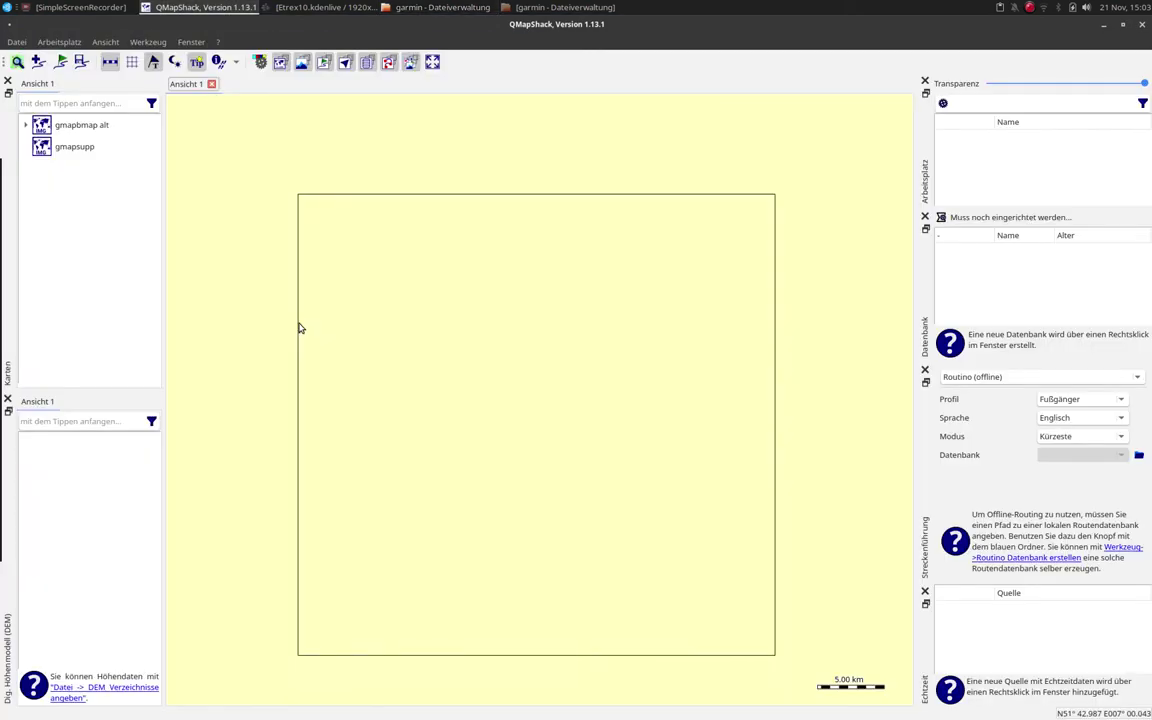
Activate the gmapsupp map and deactivate the gmapbmap alt map.
right_click(64, 146)
click(78, 150)
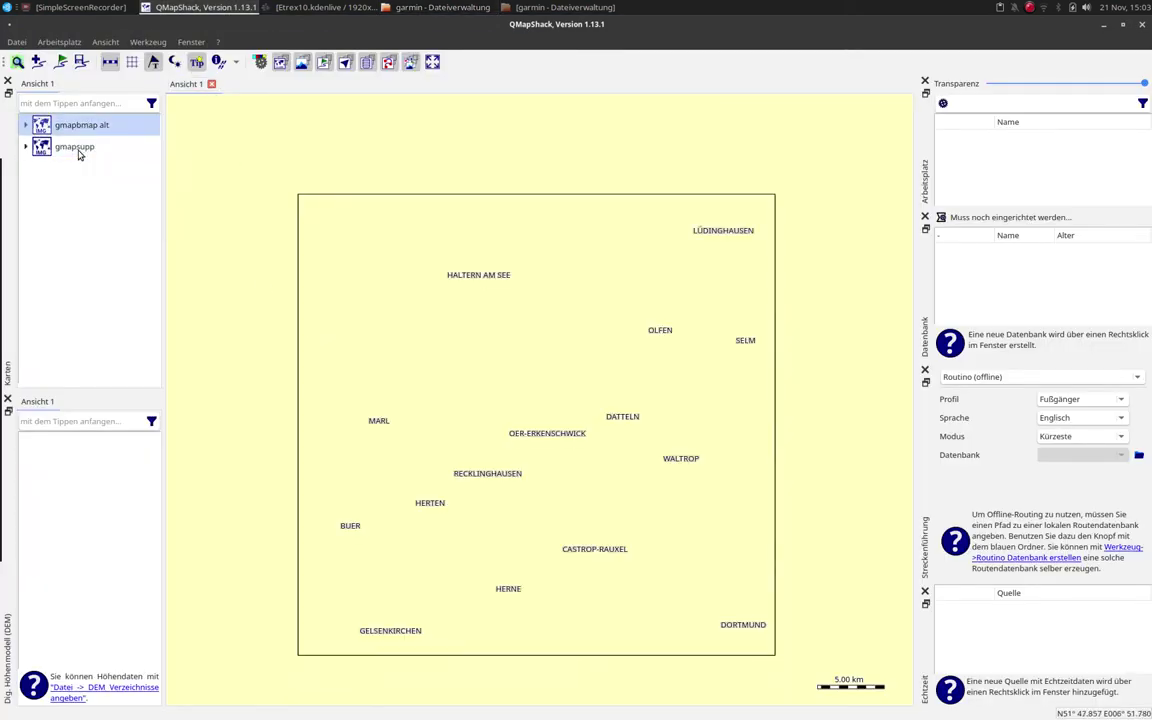
right_click(64, 127)
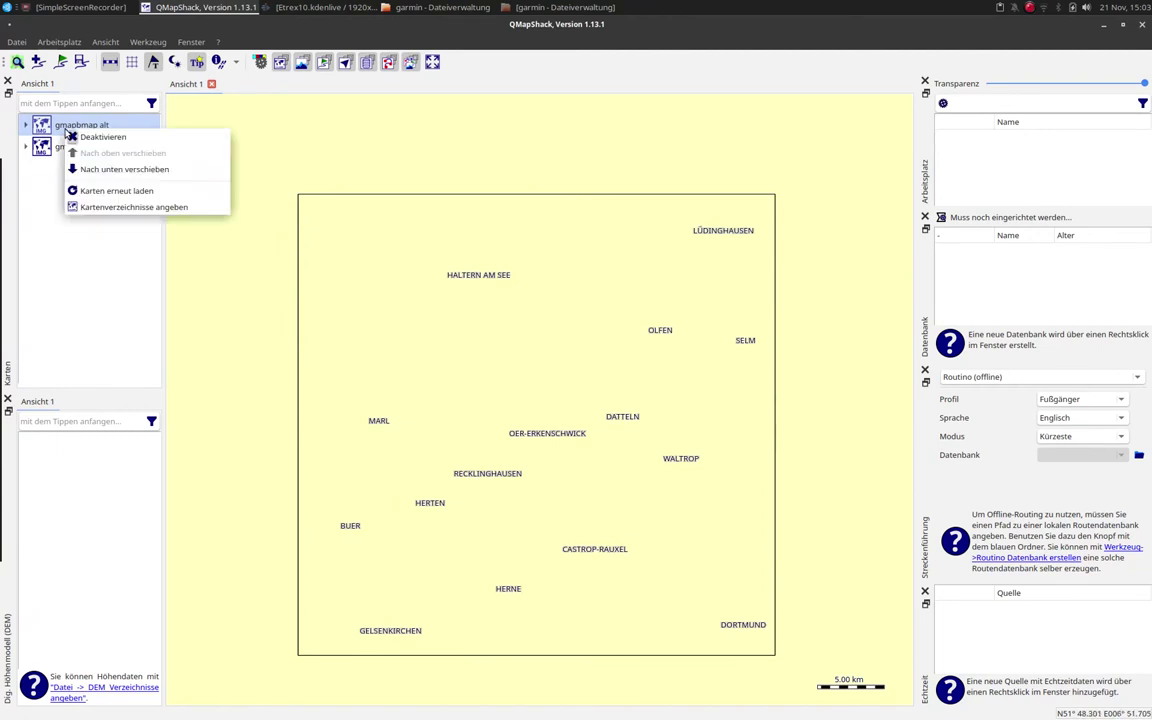
click(82, 139)
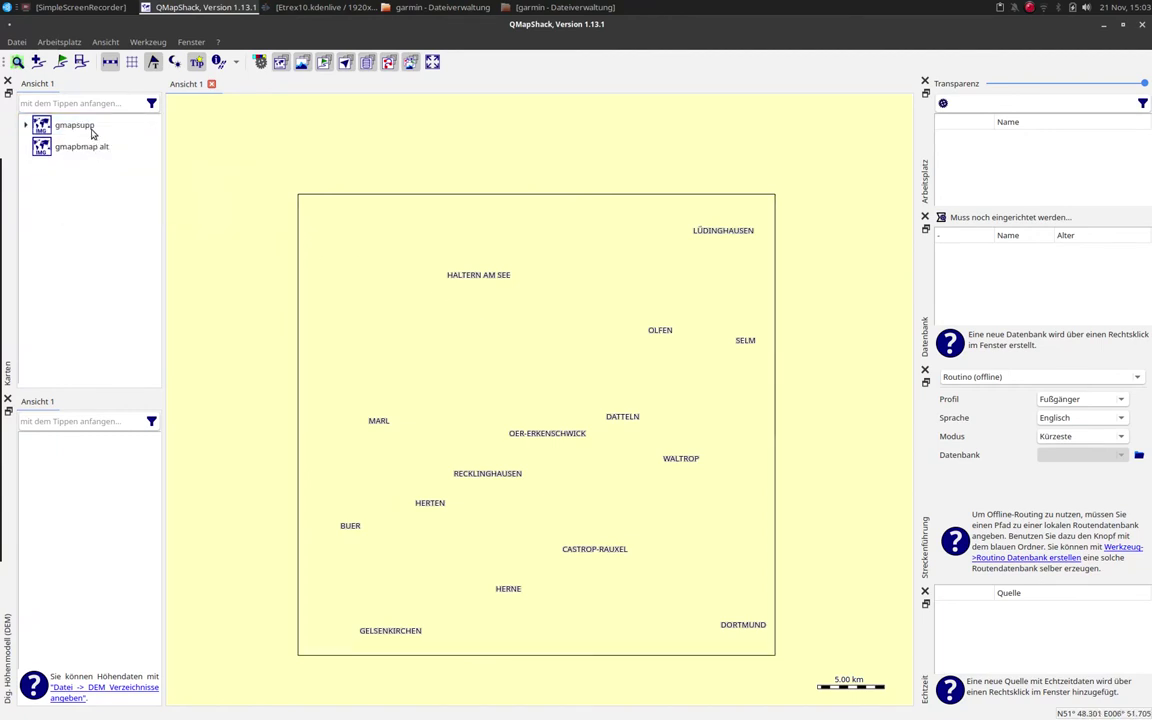
click(85, 124)
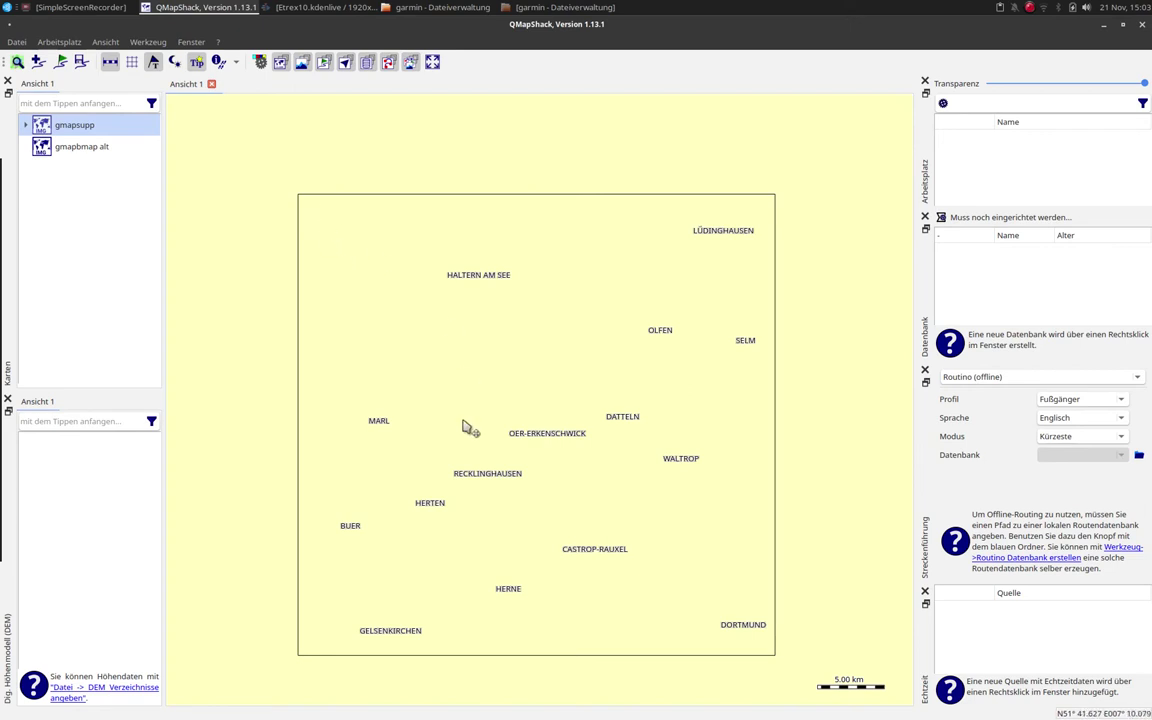
Examine the place names and road network of the gmapsupp map around Herten at different zoom levels.
scroll(357, 244, up, 1)
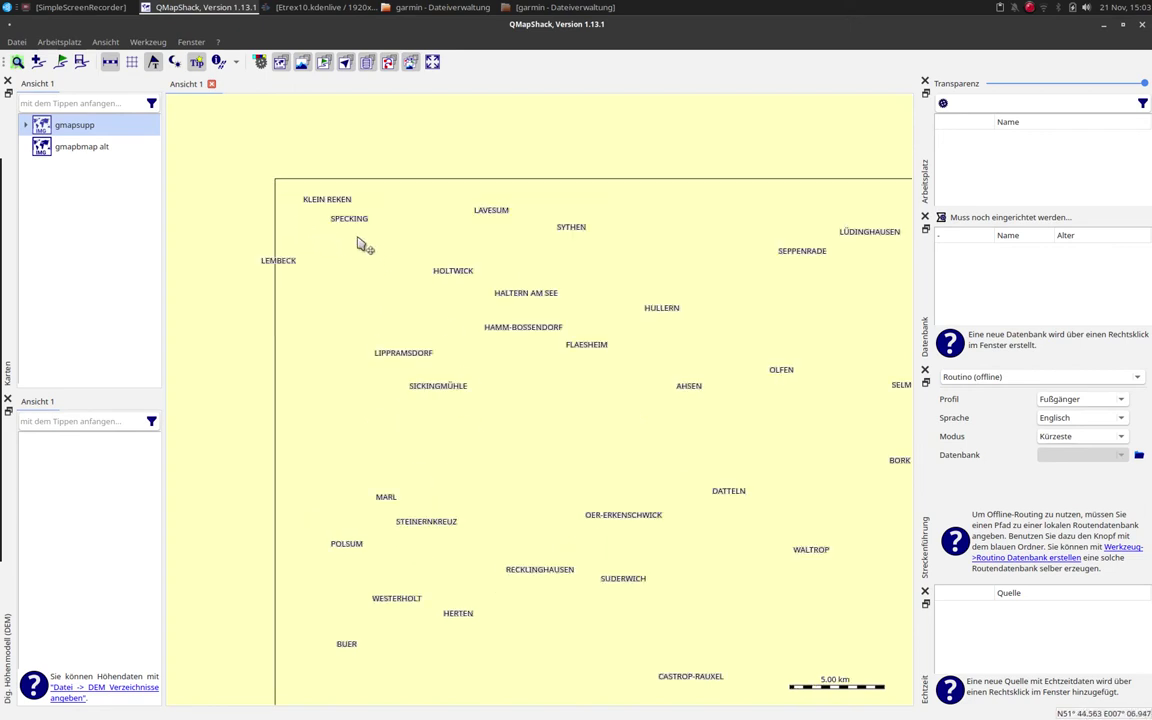
drag(645, 424, 586, 352)
drag(555, 496, 558, 470)
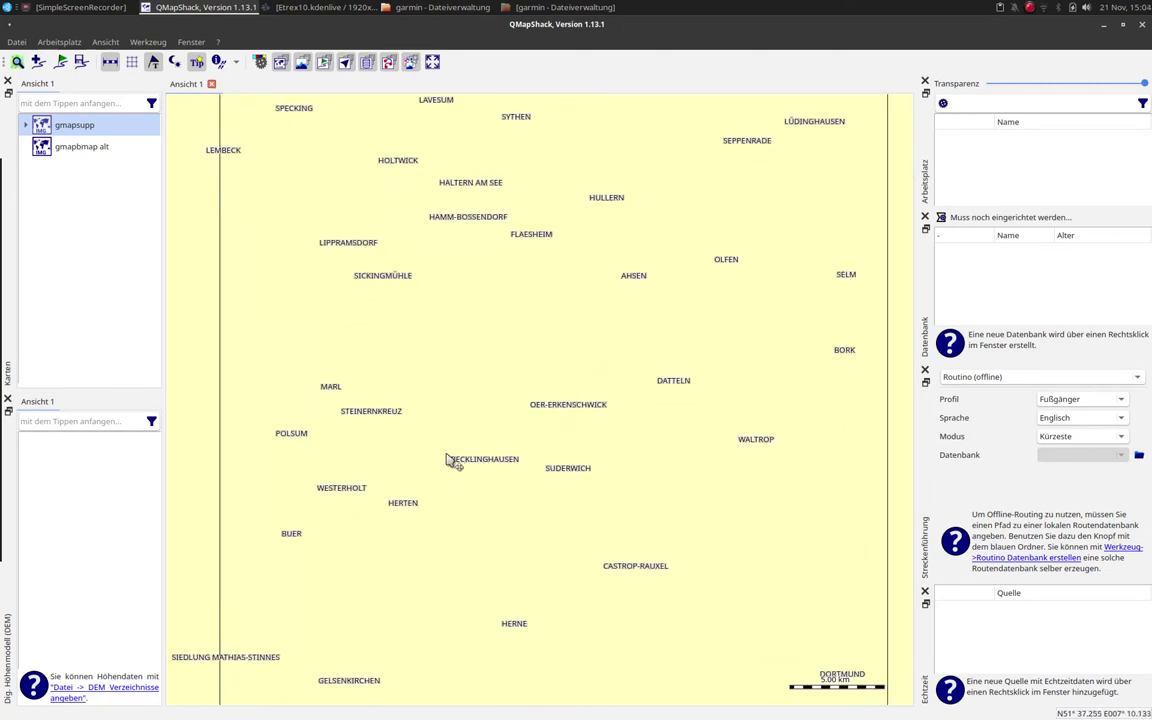
scroll(405, 500, up, 2)
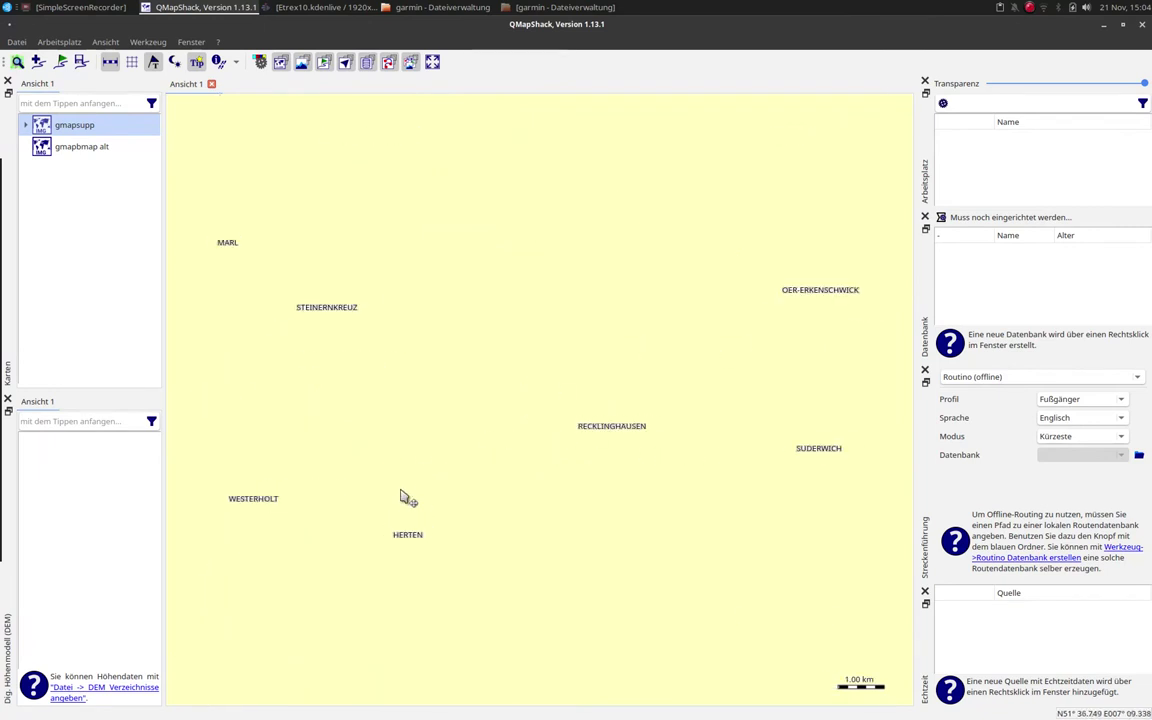
scroll(411, 532, up, 1)
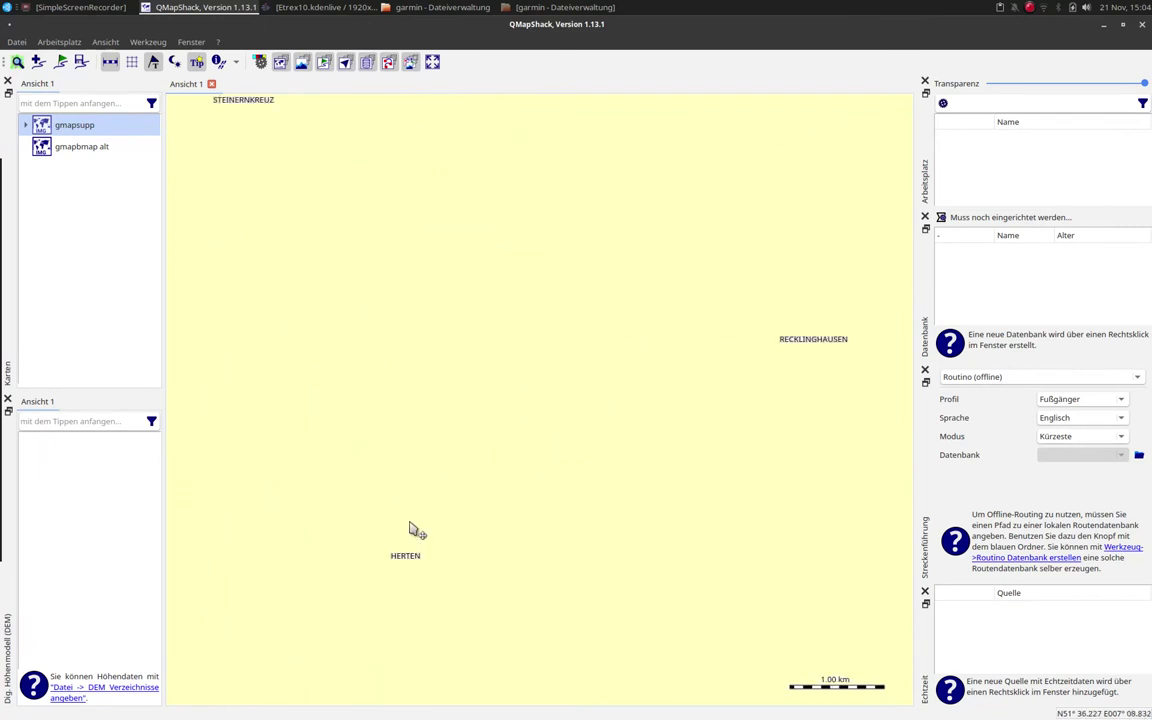
scroll(411, 530, up, 2)
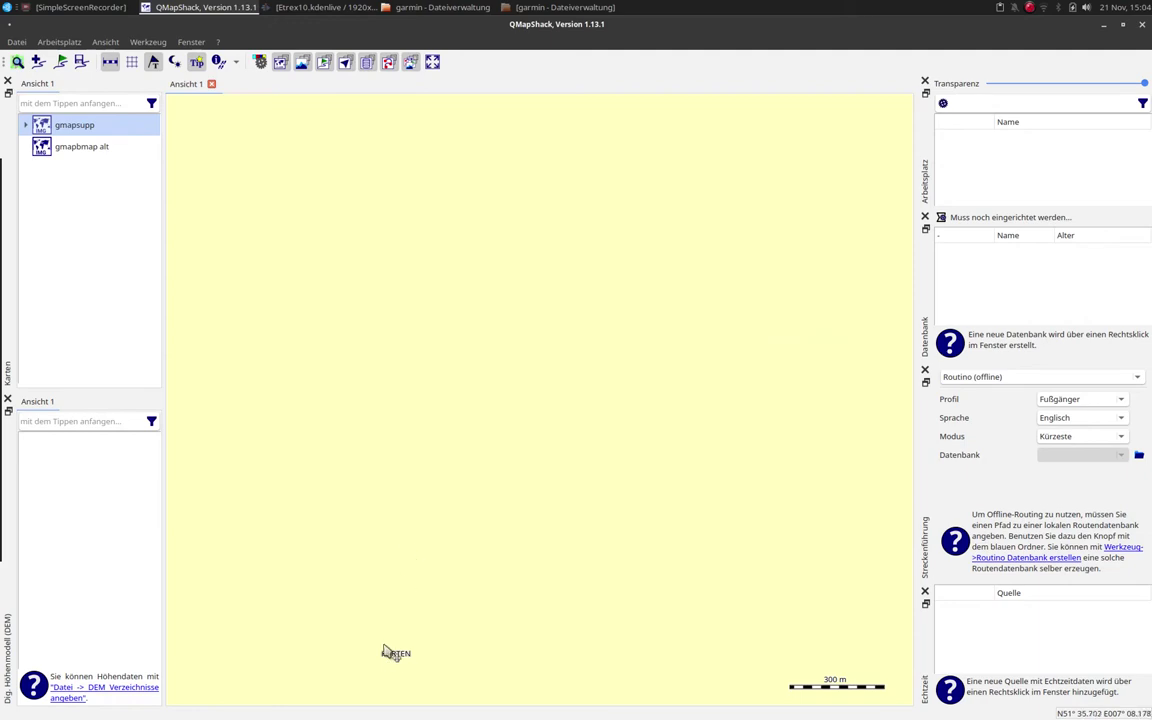
scroll(388, 662, up, 2)
drag(406, 663, 452, 365)
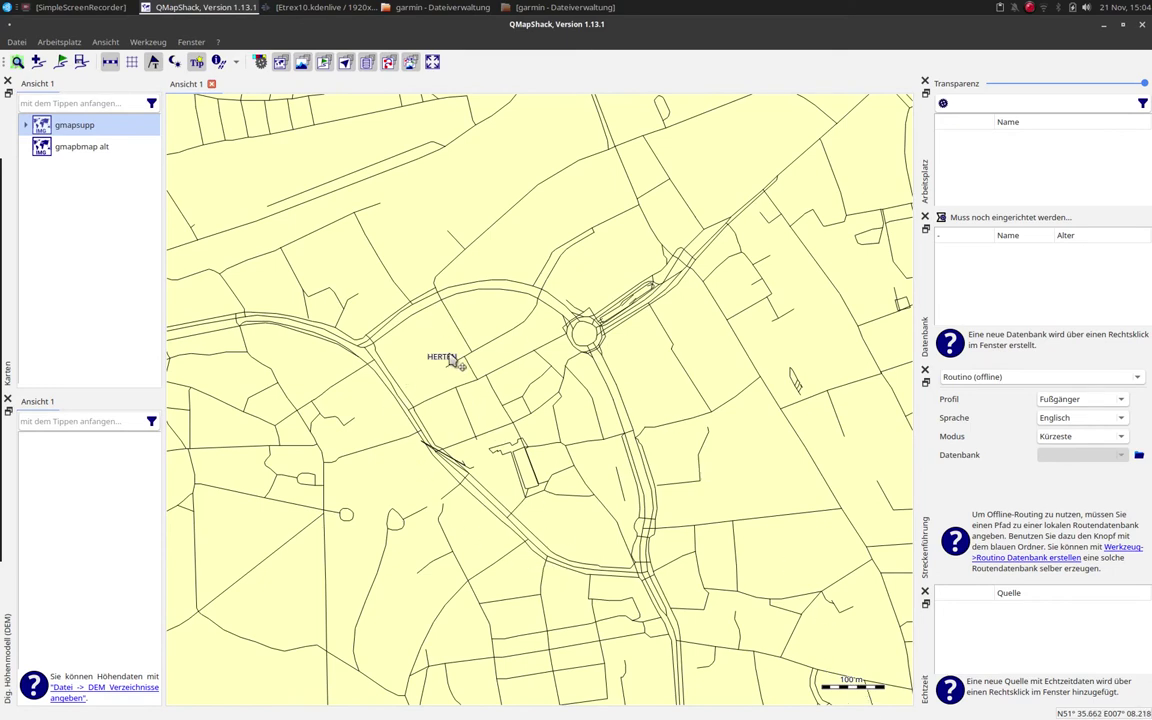
scroll(452, 362, up, 4)
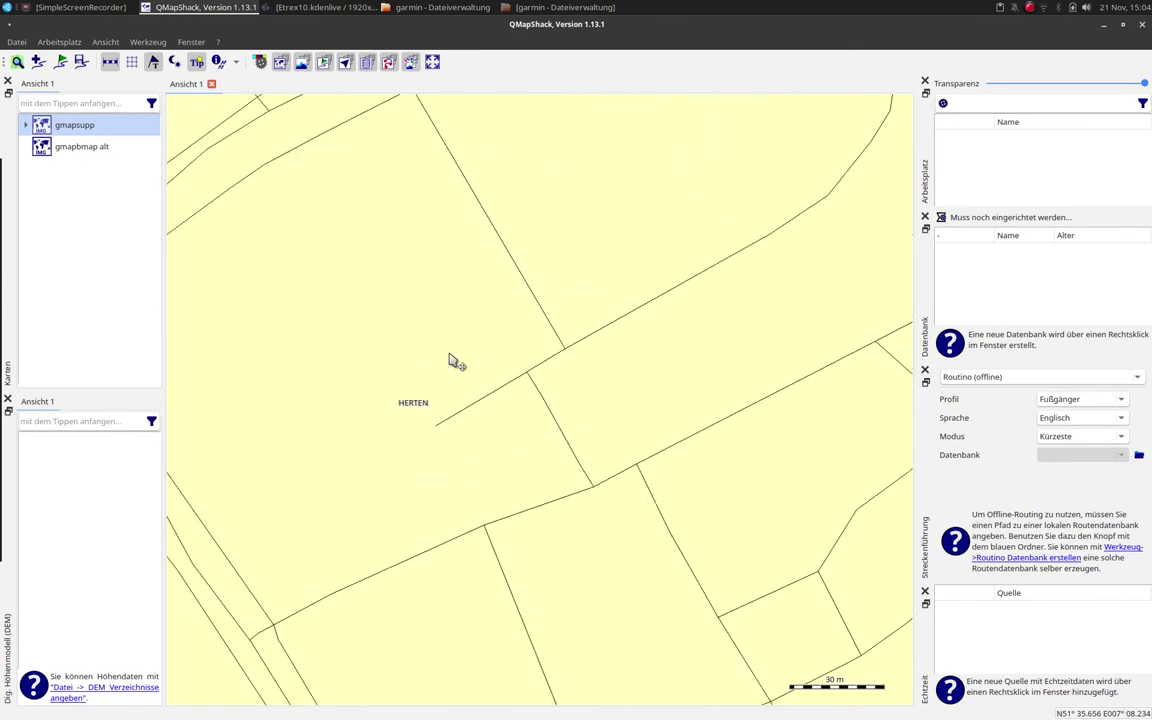
scroll(452, 362, down, 4)
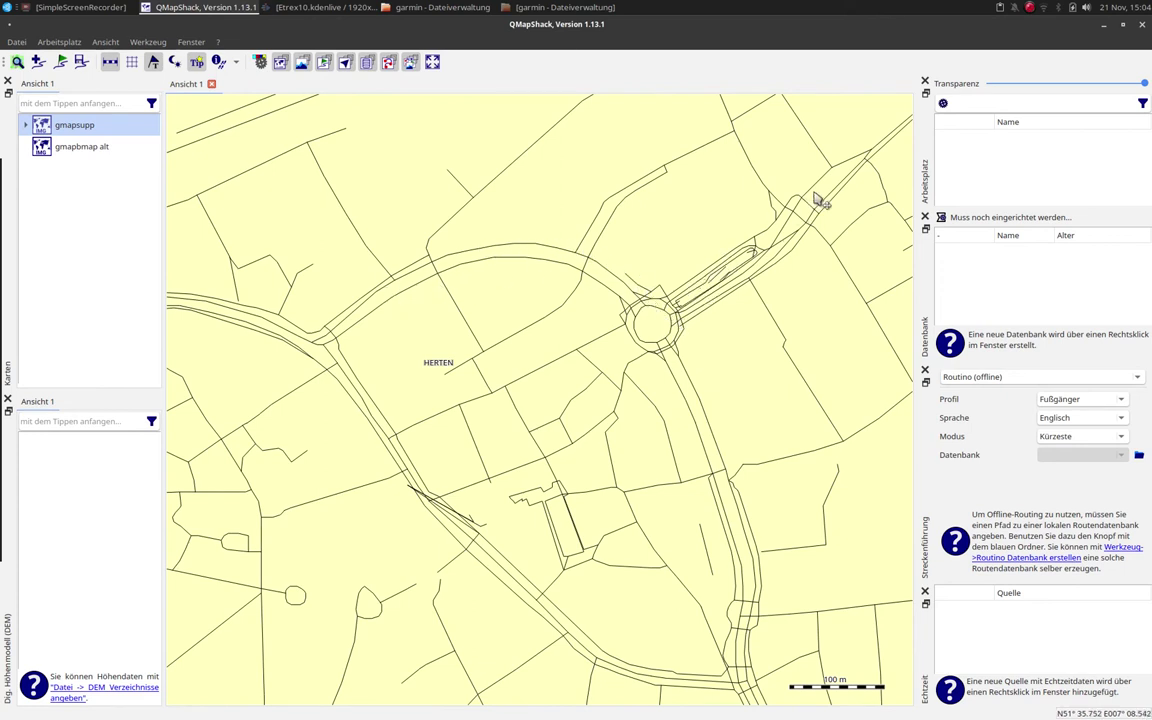
drag(519, 283, 432, 360)
scroll(404, 314, down, 3)
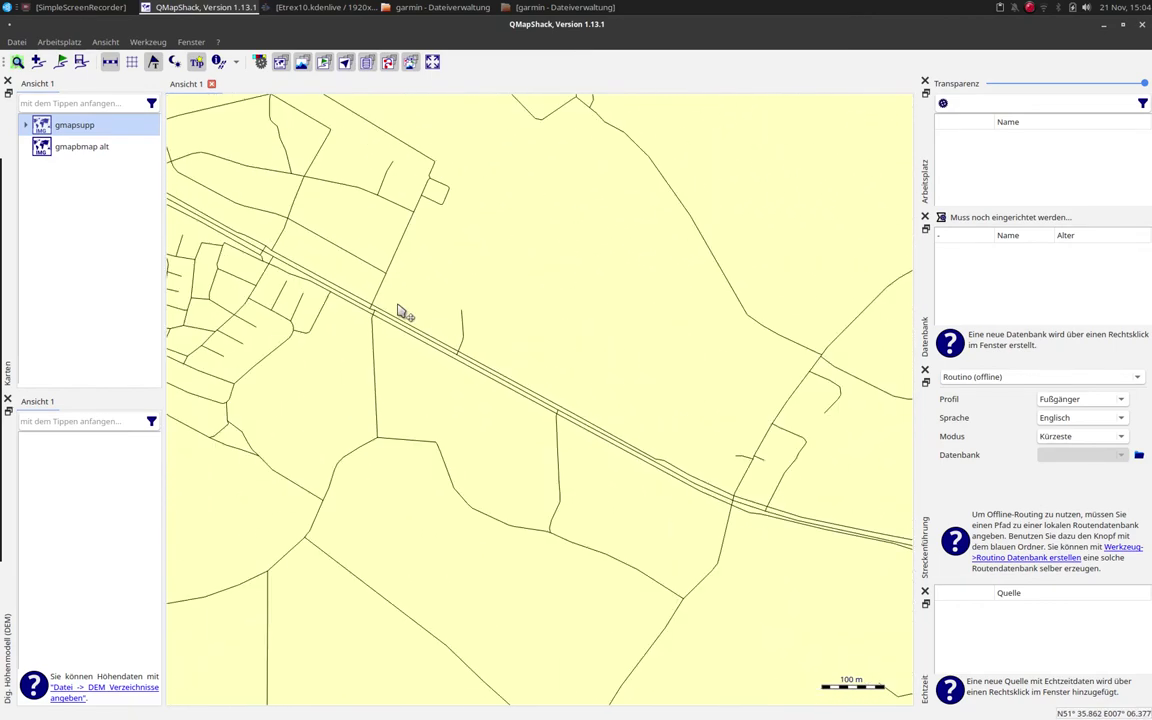
scroll(576, 347, down, 4)
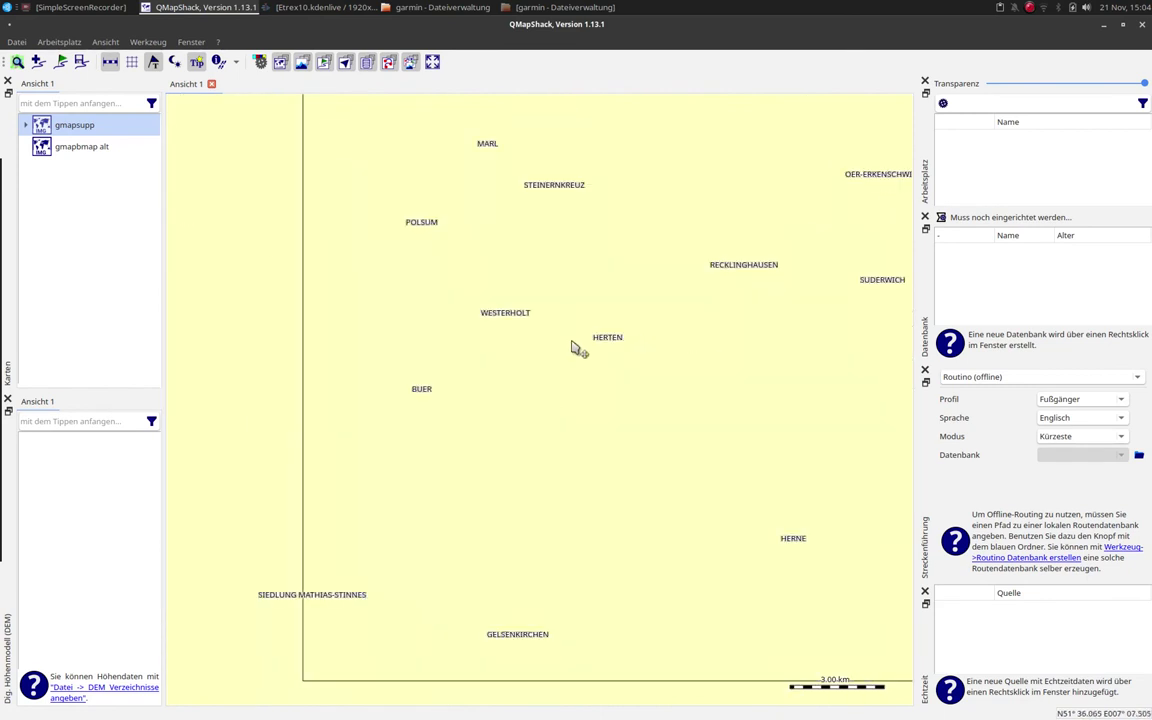
Examine the roads, paths and place names north of Oer-Erkenschwick up close, finishing with an overview of the whole region.
drag(735, 262, 540, 411)
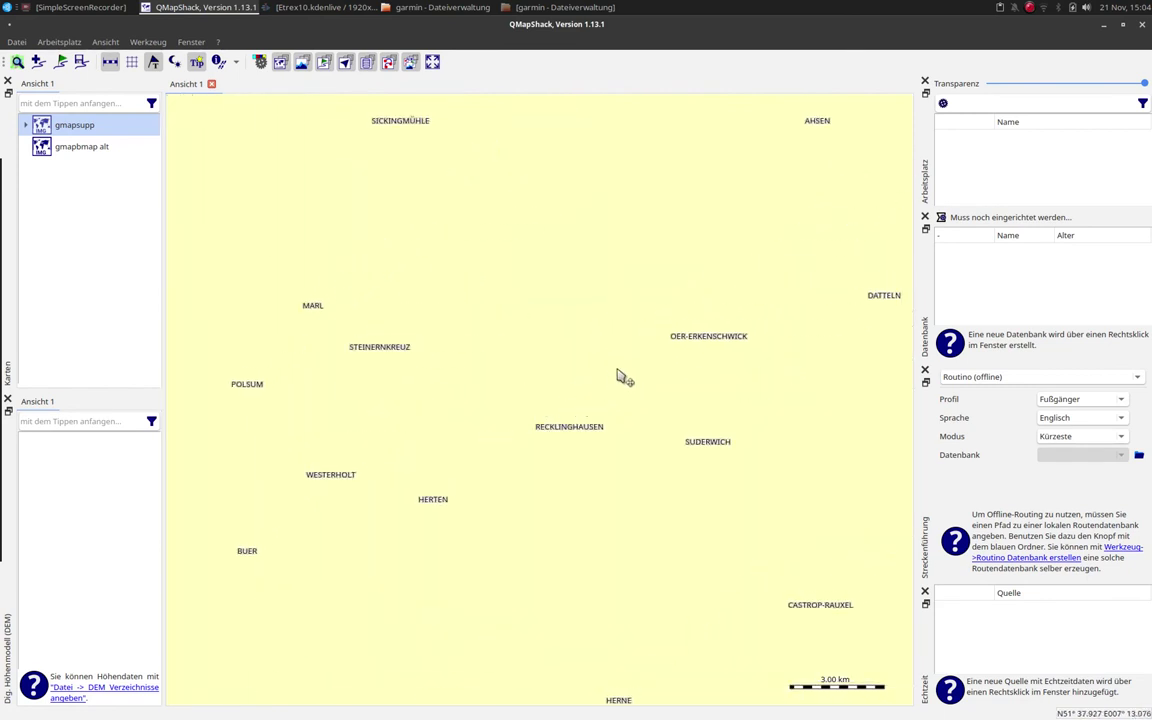
scroll(687, 291, up, 2)
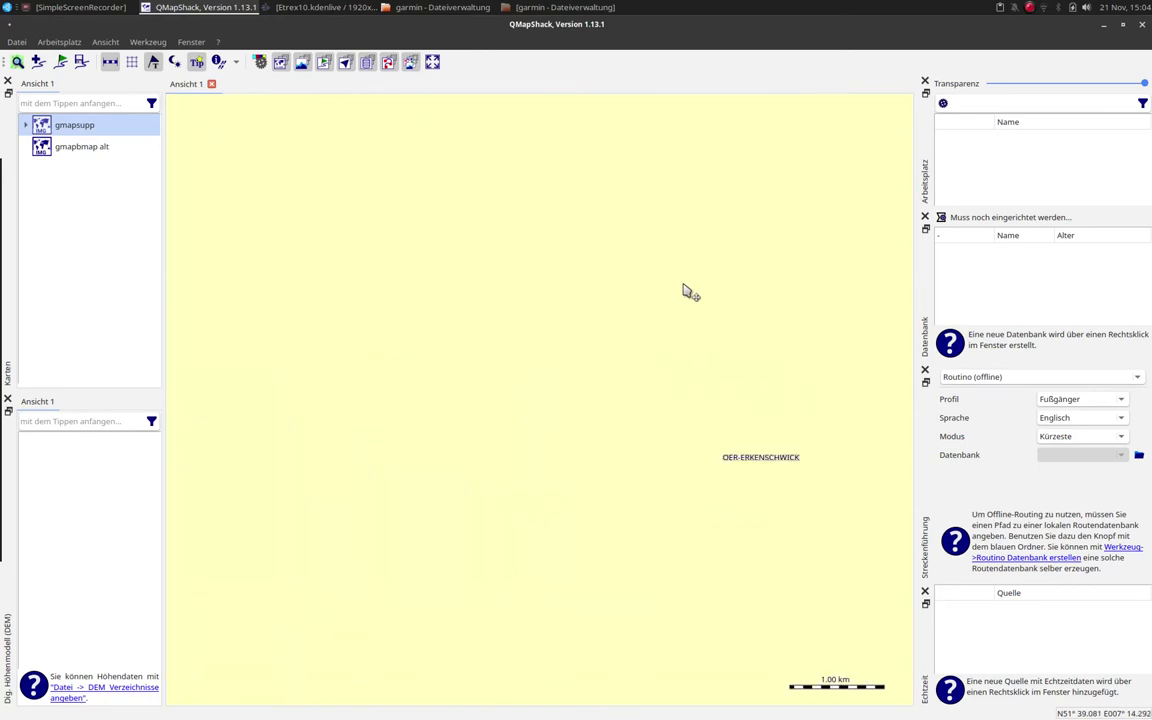
scroll(708, 298, up, 3)
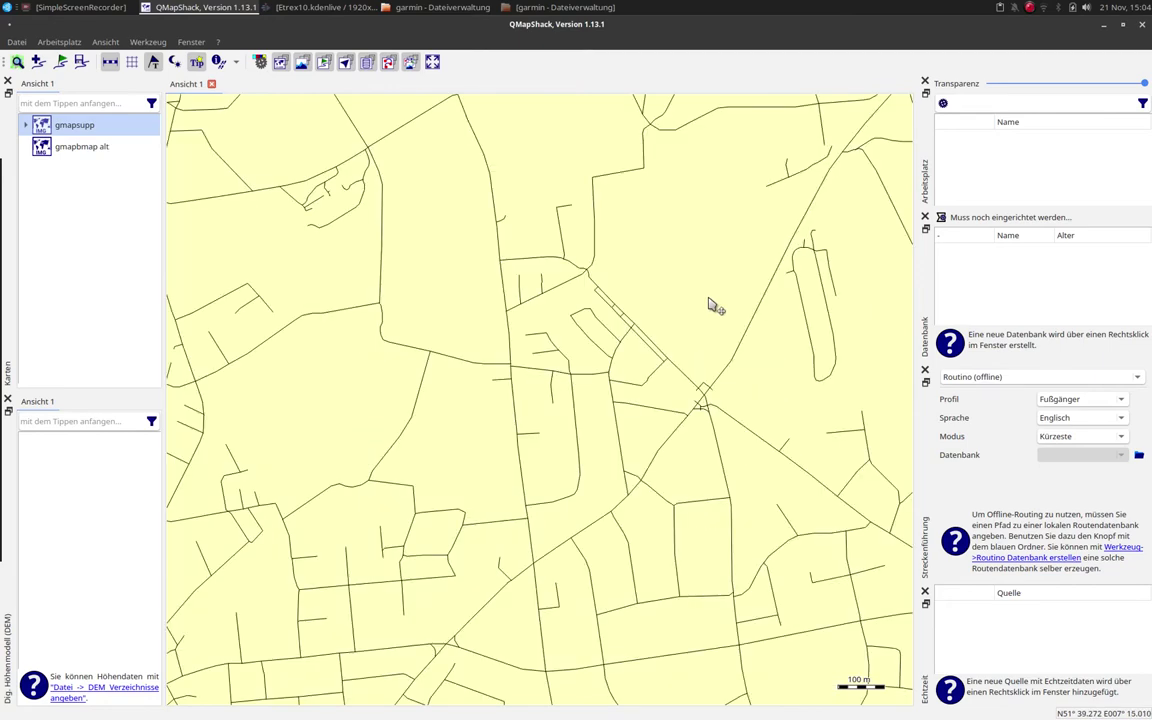
drag(713, 305, 717, 373)
drag(578, 255, 550, 440)
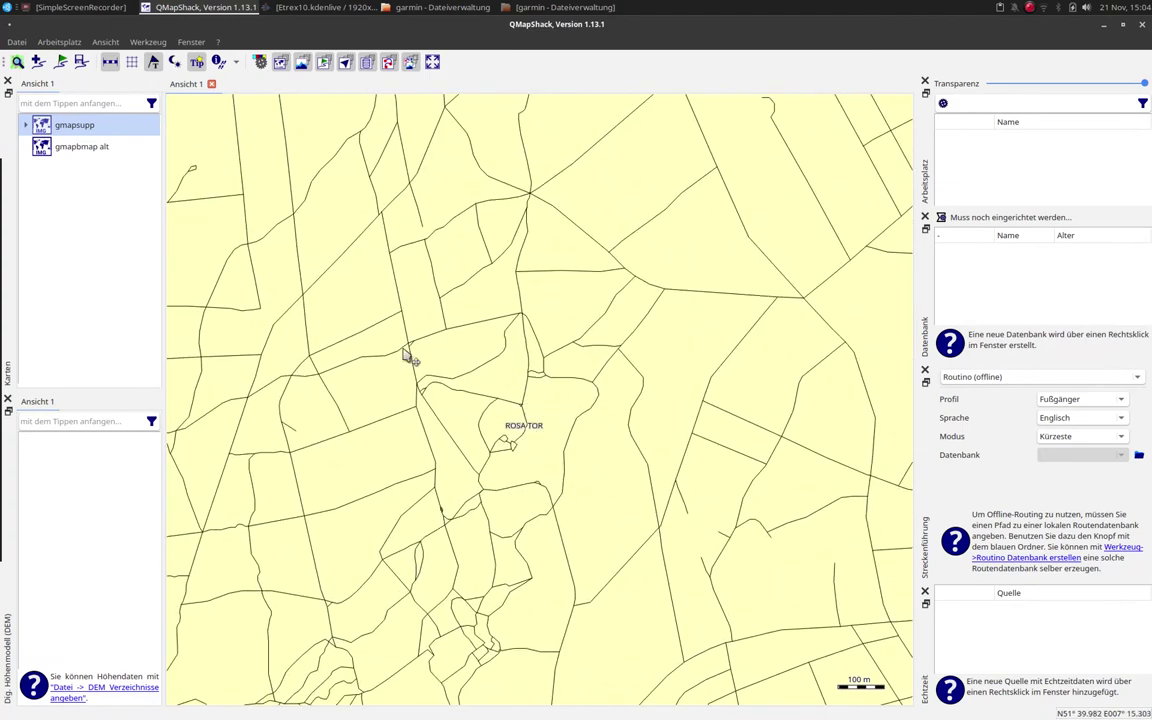
drag(440, 402, 674, 532)
drag(597, 285, 612, 391)
drag(454, 265, 607, 548)
drag(360, 115, 582, 478)
drag(340, 648, 635, 383)
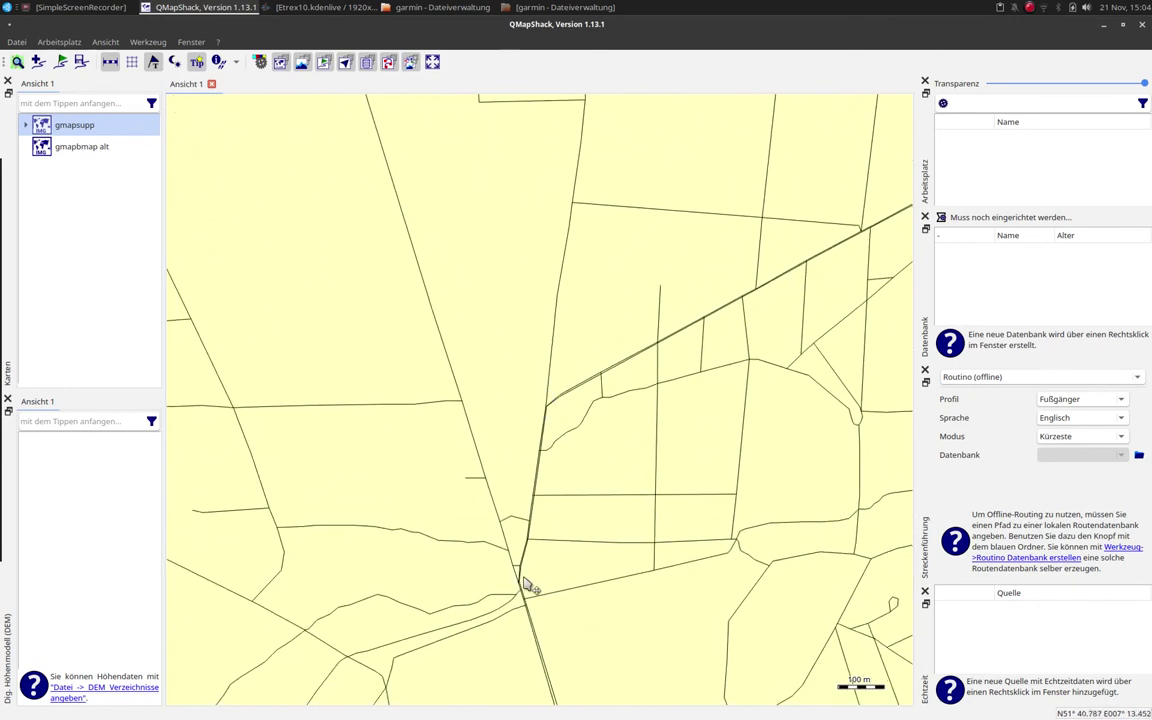
drag(535, 573, 645, 627)
drag(645, 674, 650, 489)
drag(604, 168, 520, 312)
drag(512, 176, 558, 545)
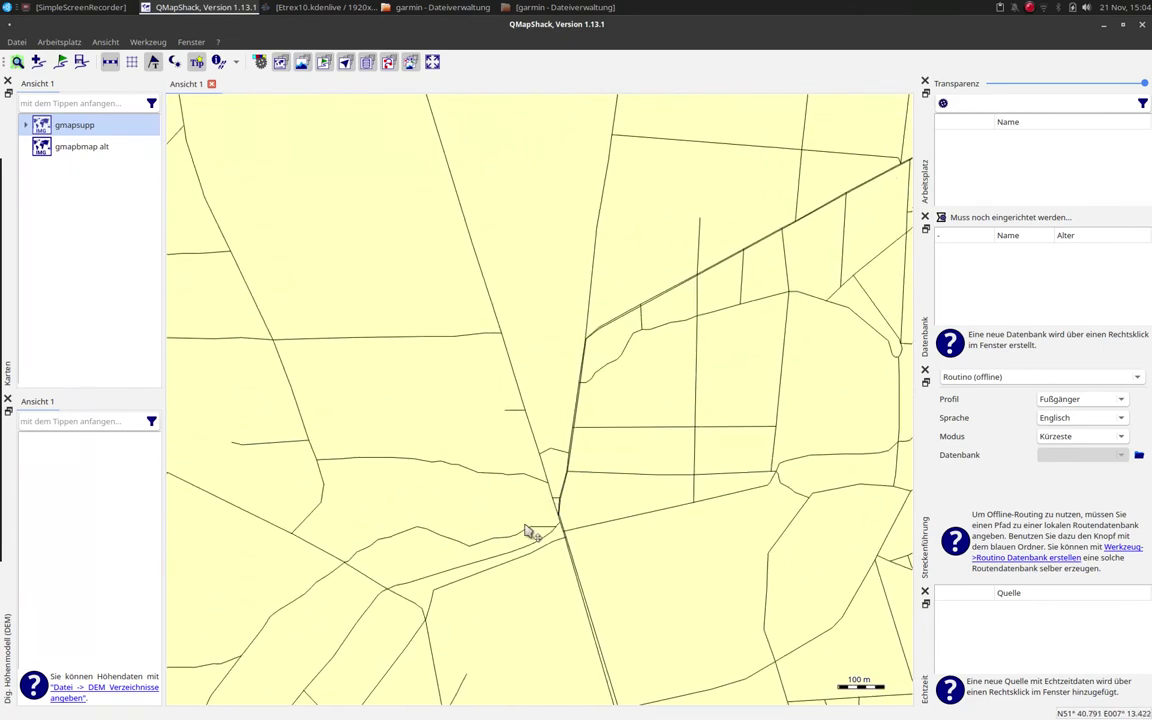
drag(632, 244, 427, 606)
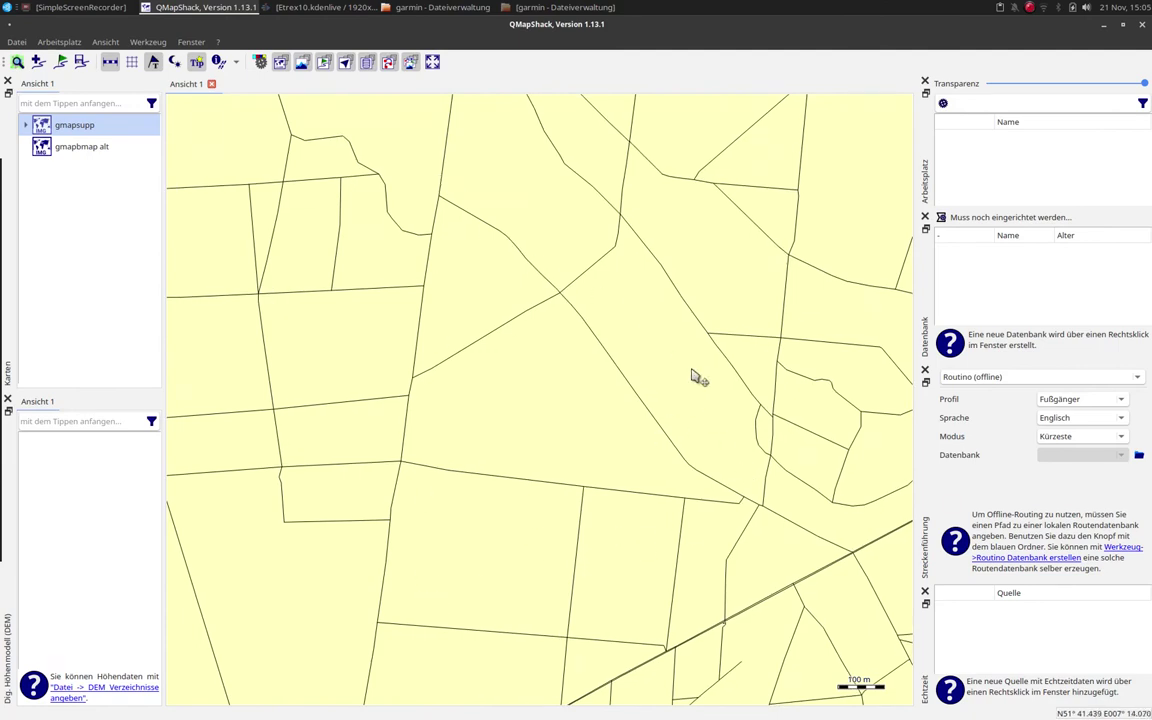
drag(750, 498, 742, 480)
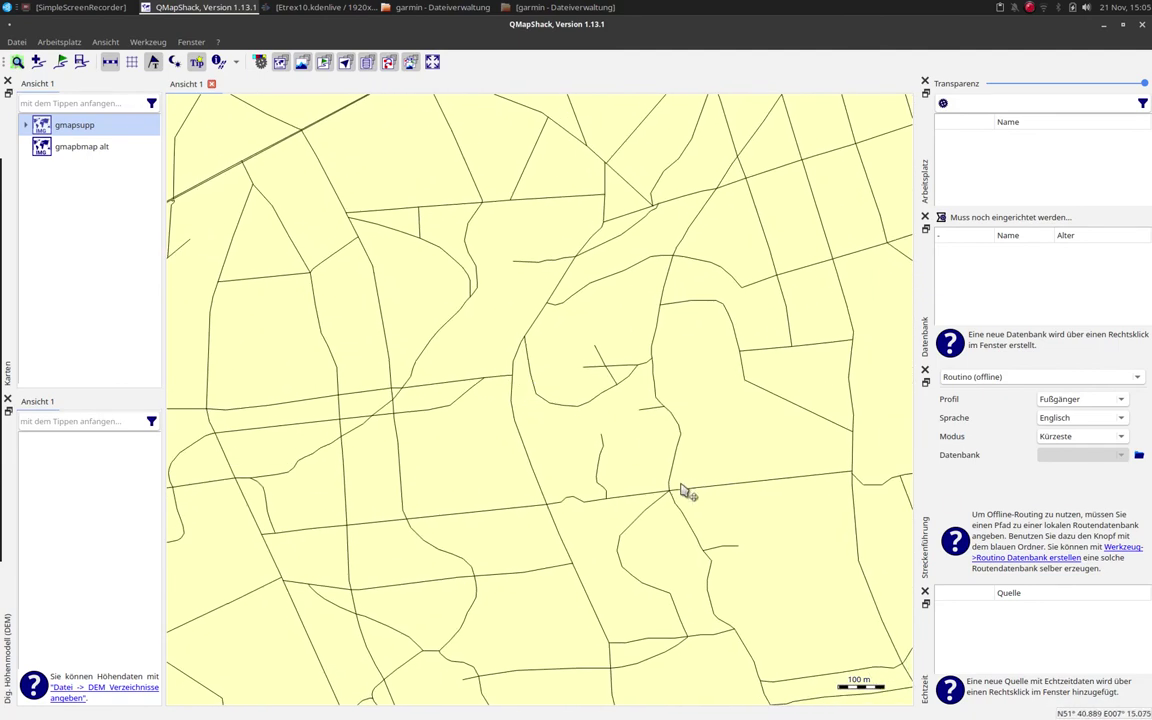
scroll(685, 490, down, 1)
scroll(685, 490, down, 4)
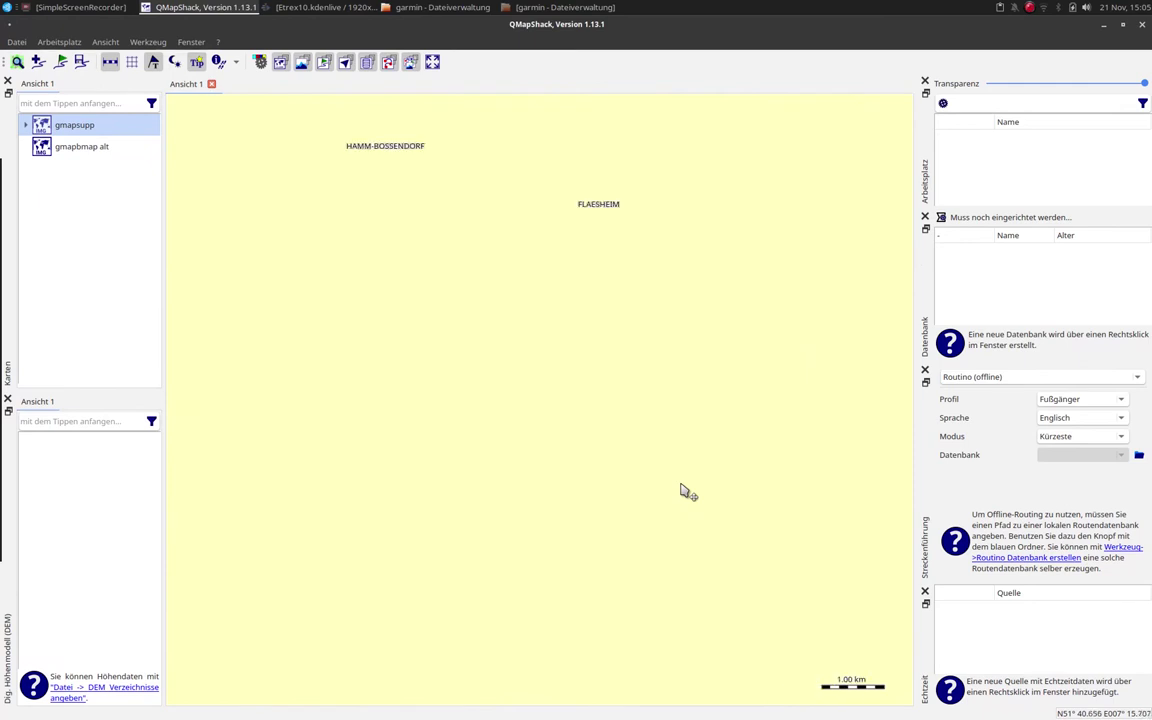
scroll(681, 485, down, 1)
drag(712, 504, 618, 446)
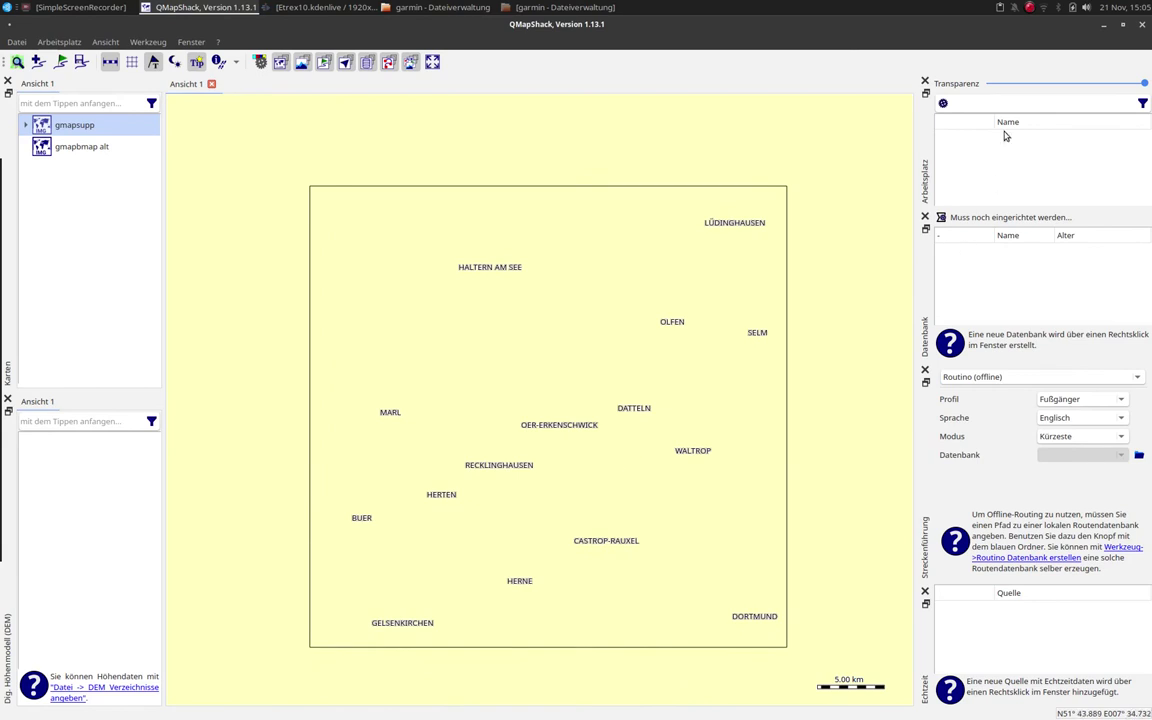
Switch to the file manager and copy the name of gmapbmap_alt.img in the map_composer_104/garmin folder.
click(1102, 24)
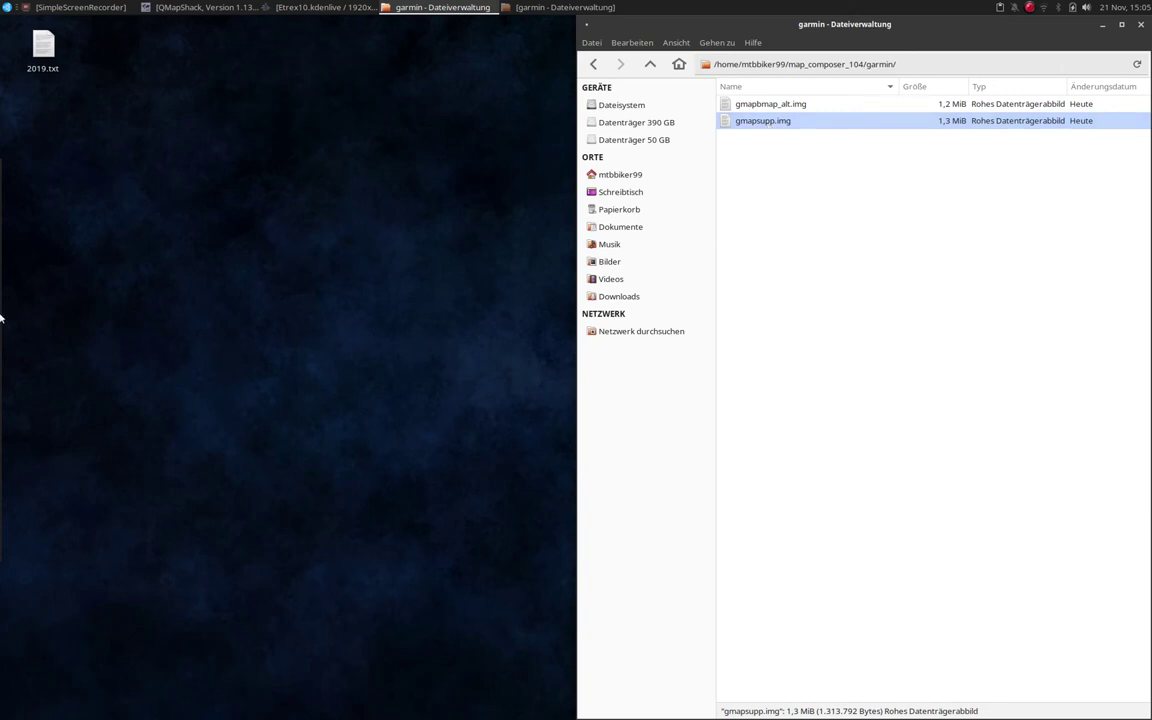
mouse_move(1, 318)
click(794, 109)
right_click(794, 109)
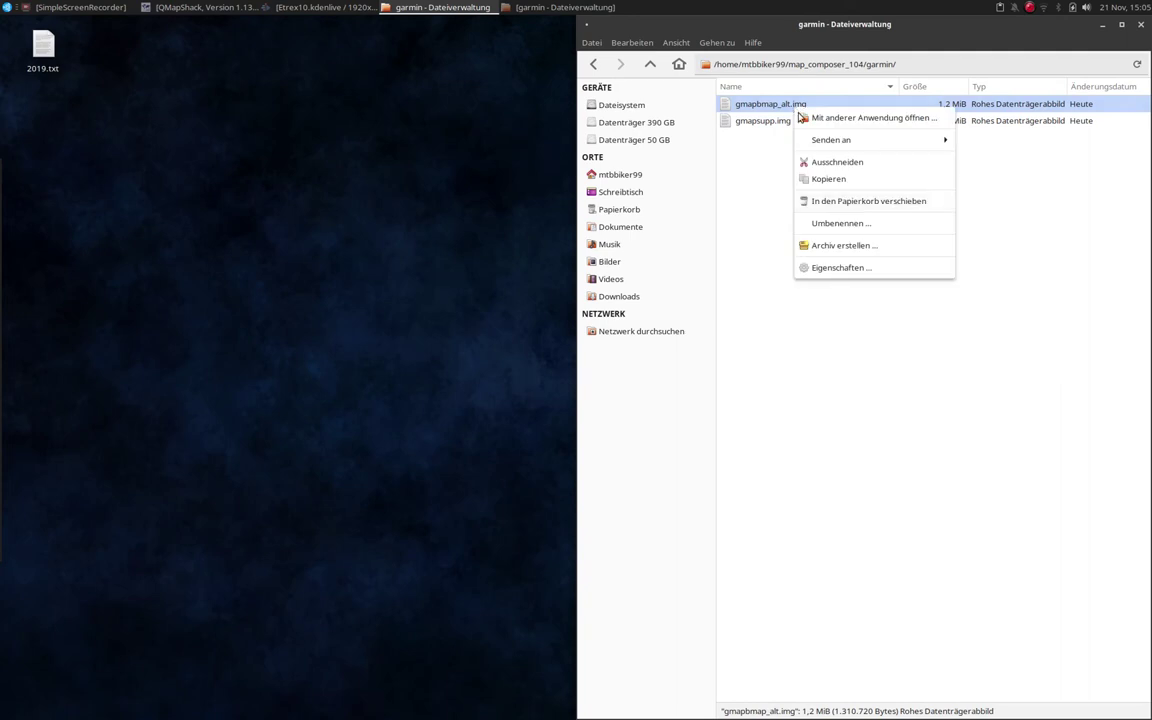
click(827, 179)
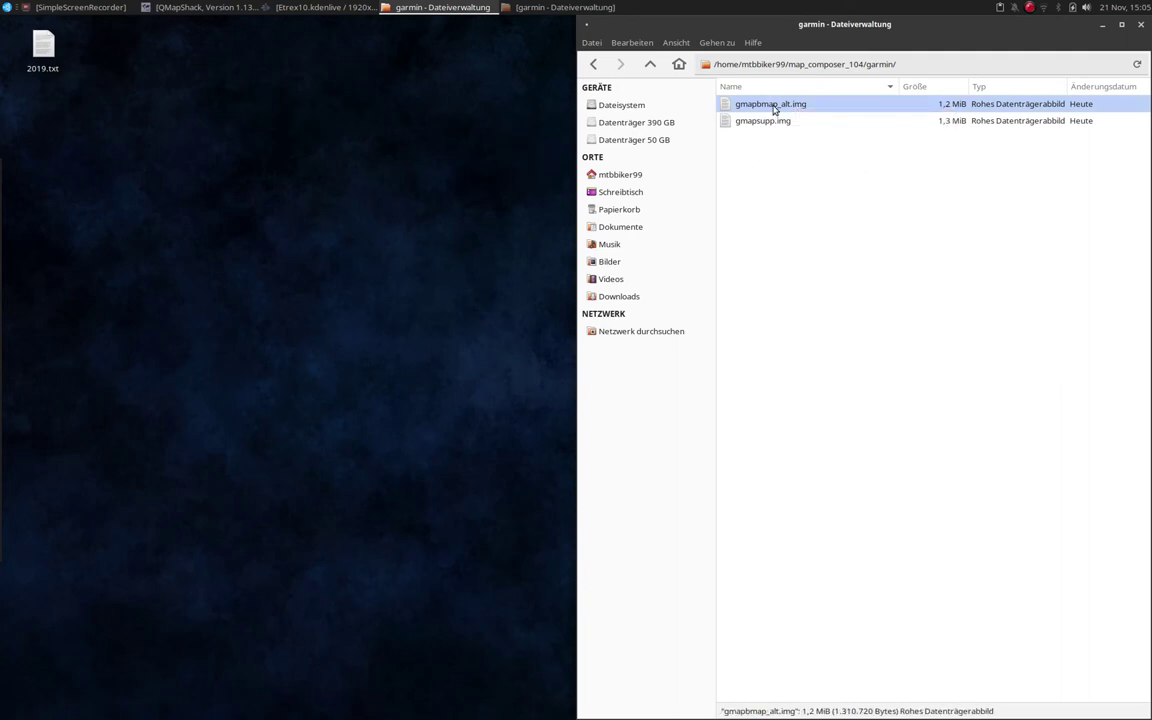
key(F2)
key(ctrl+c)
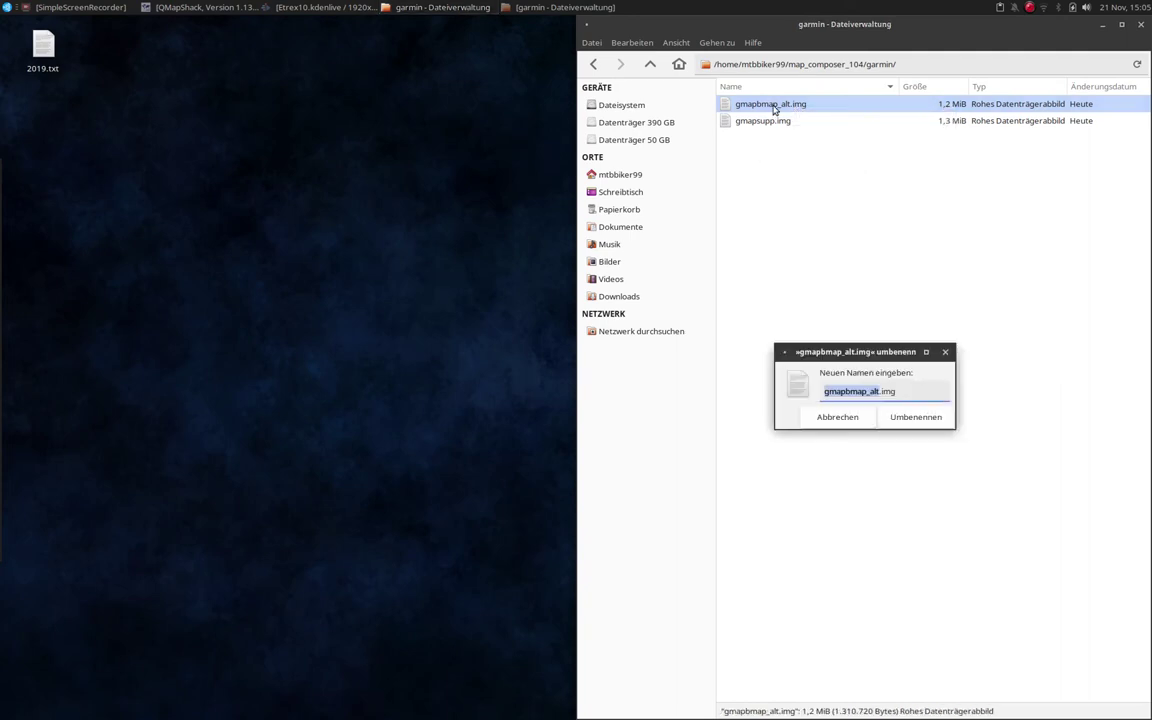
click(890, 416)
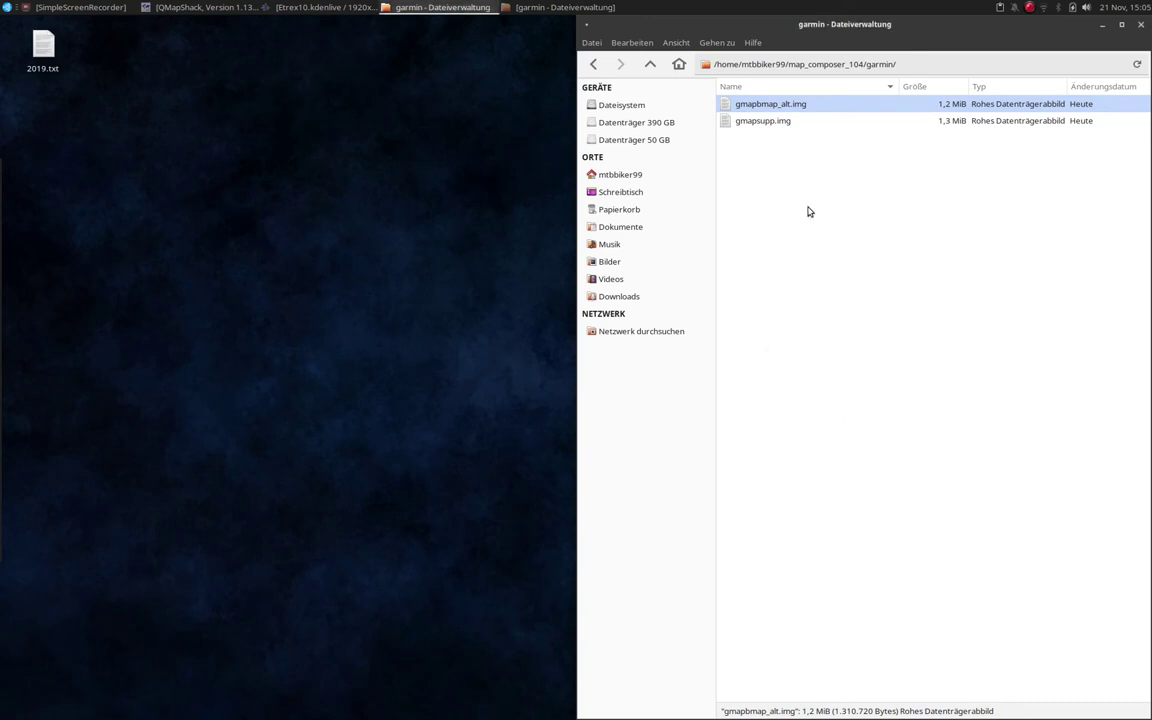
Move gmapbmap_alt.img to the trash and rename gmapsupp.img as gmapbmap.img.
right_click(784, 111)
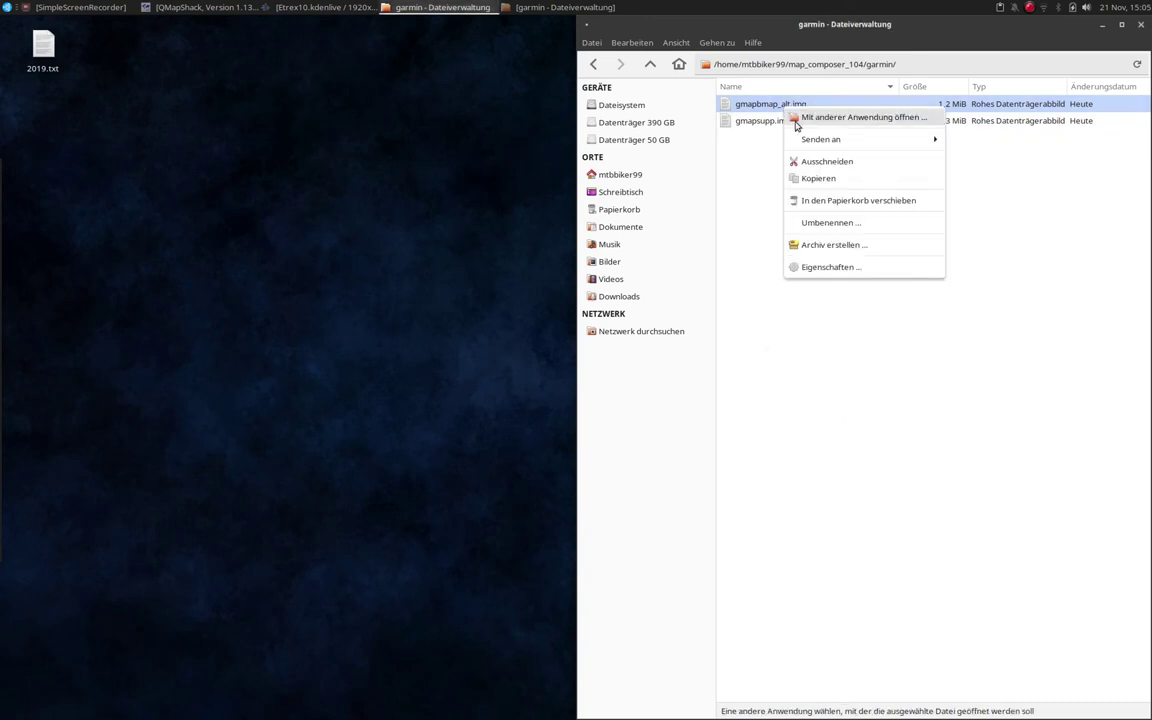
click(841, 198)
key(F2)
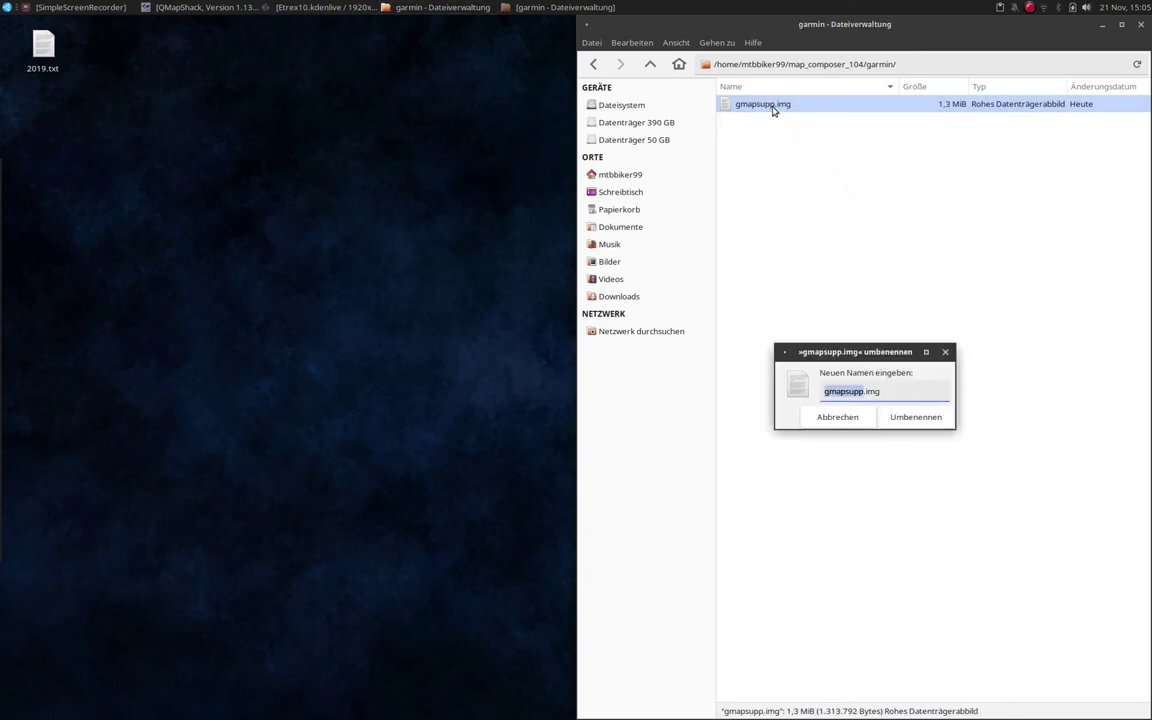
key(ctrl+v)
click(920, 417)
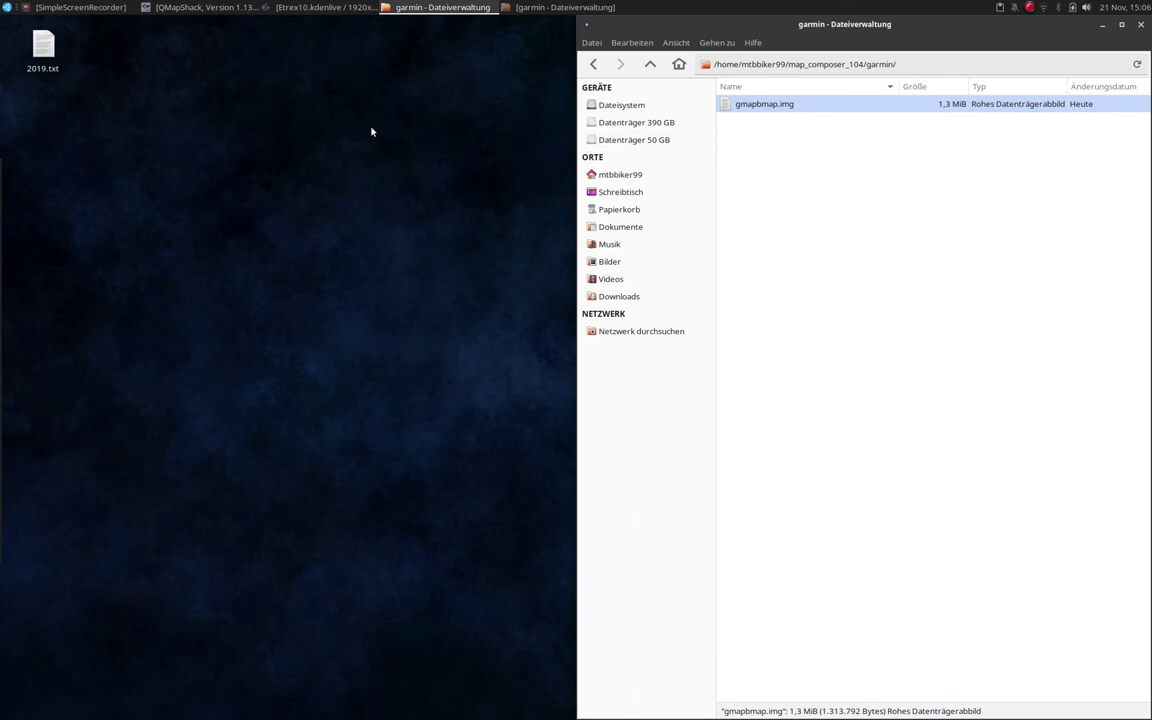
Open the Garmin folder on the connected GARMIN device in a second file manager window.
right_click(16, 176)
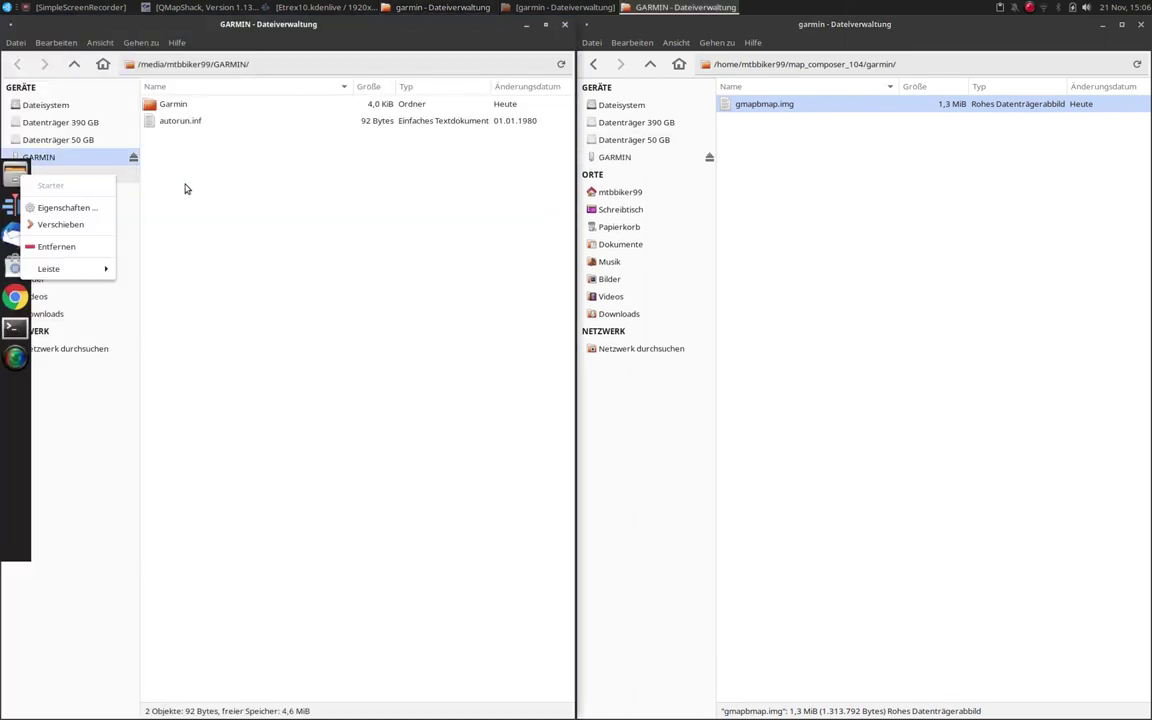
click(254, 178)
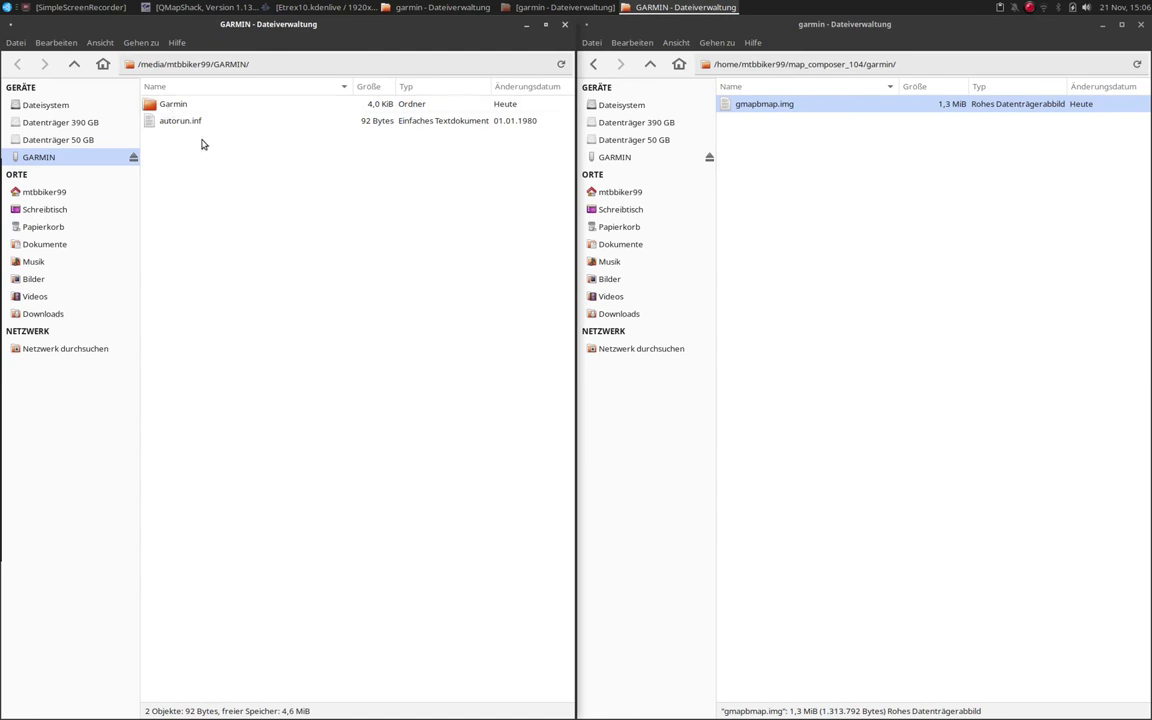
double_click(175, 105)
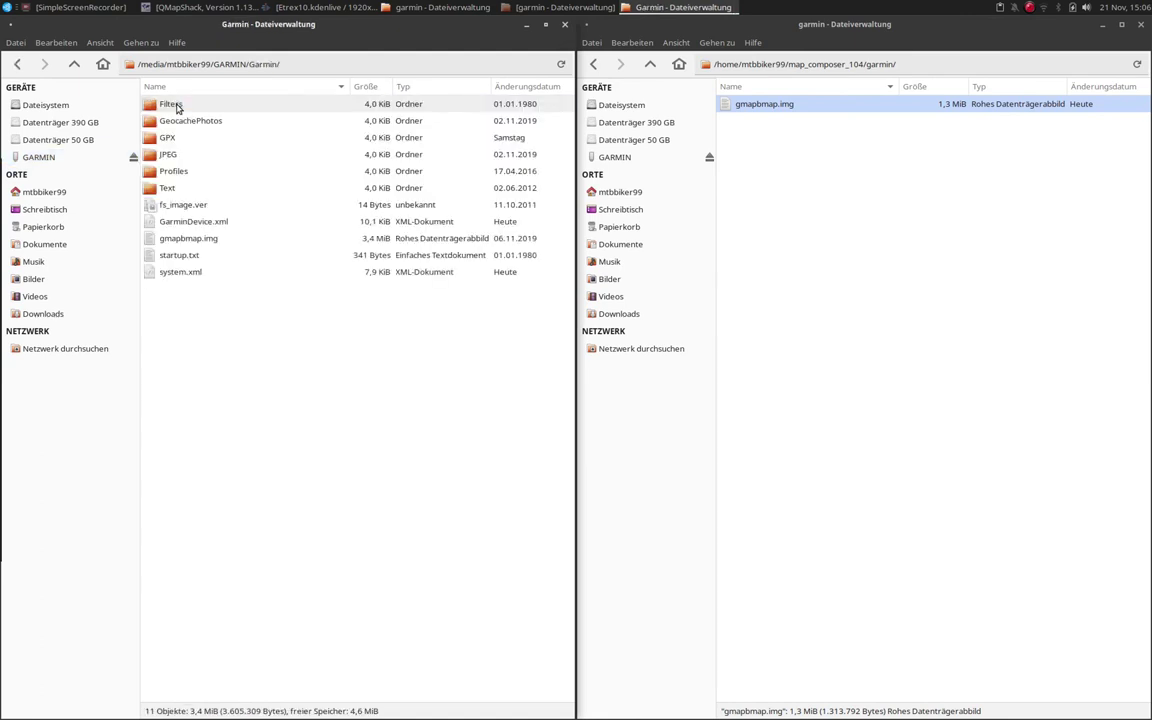
Back up the device's gmapbmap.img by copying it from its Garmin folder into the home folder.
click(184, 244)
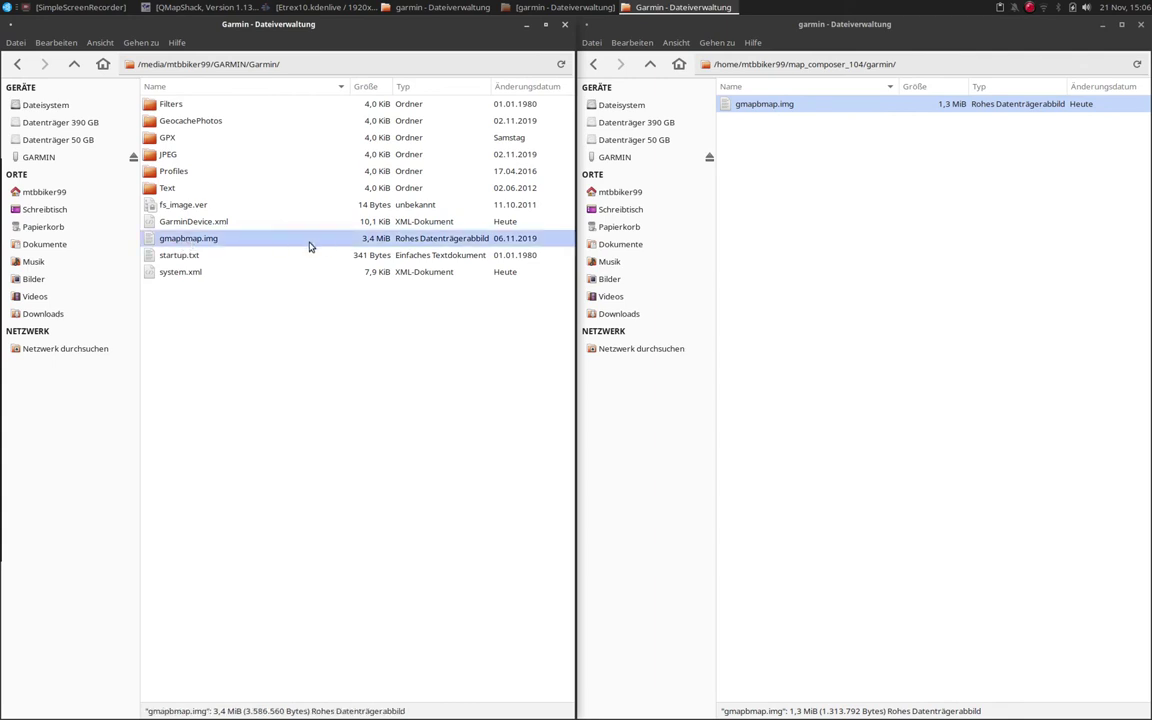
right_click(191, 245)
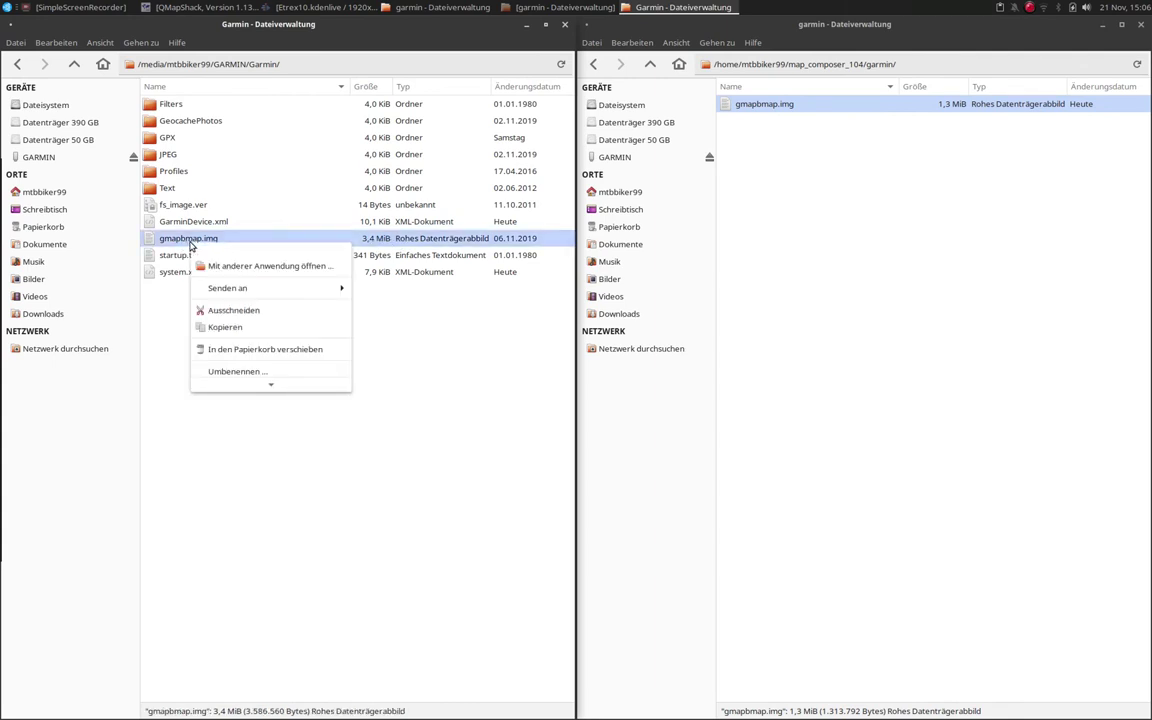
click(236, 326)
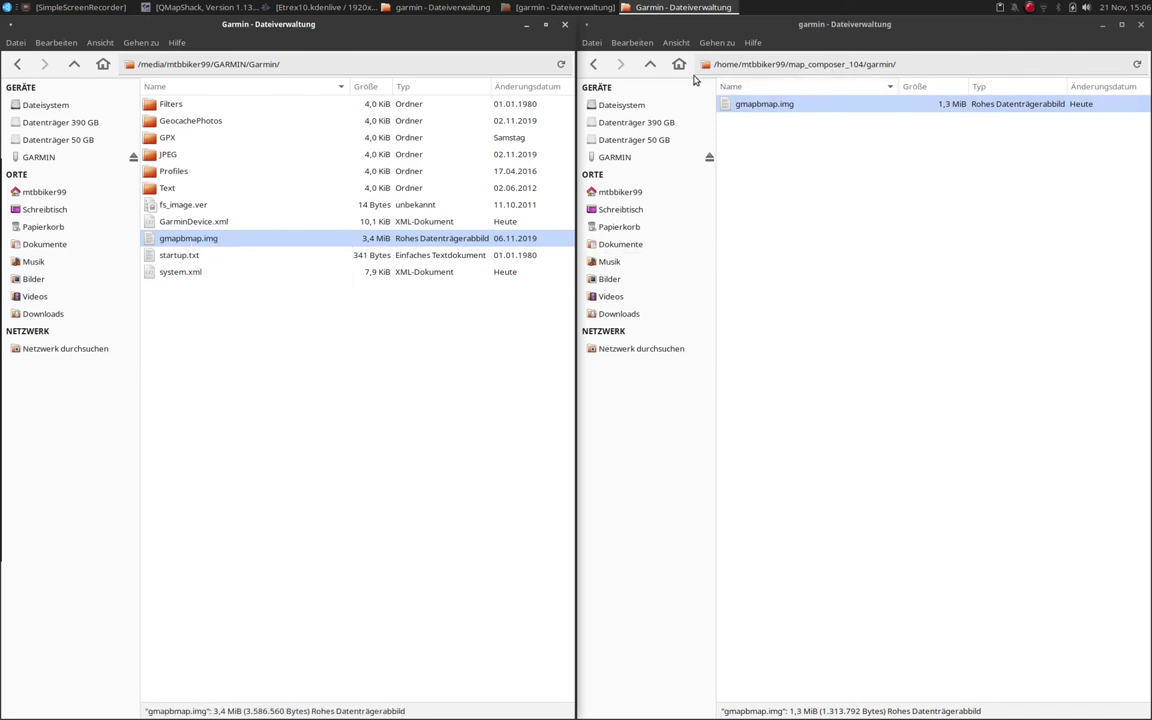
click(651, 65)
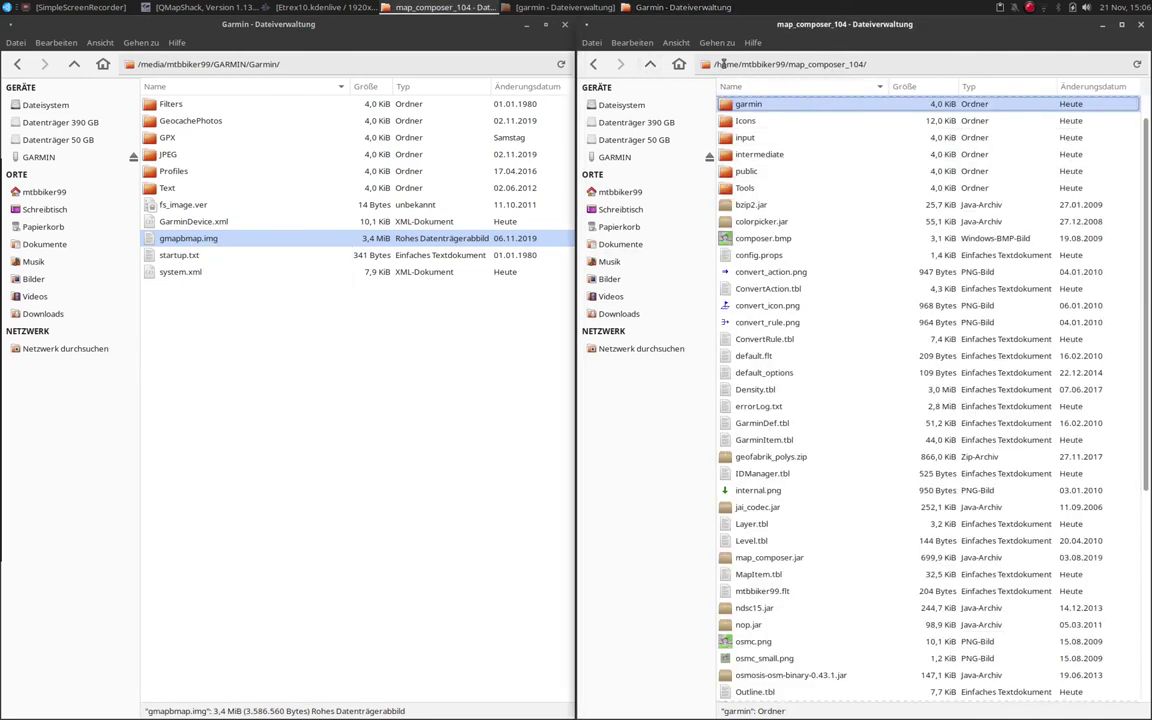
click(649, 64)
right_click(760, 382)
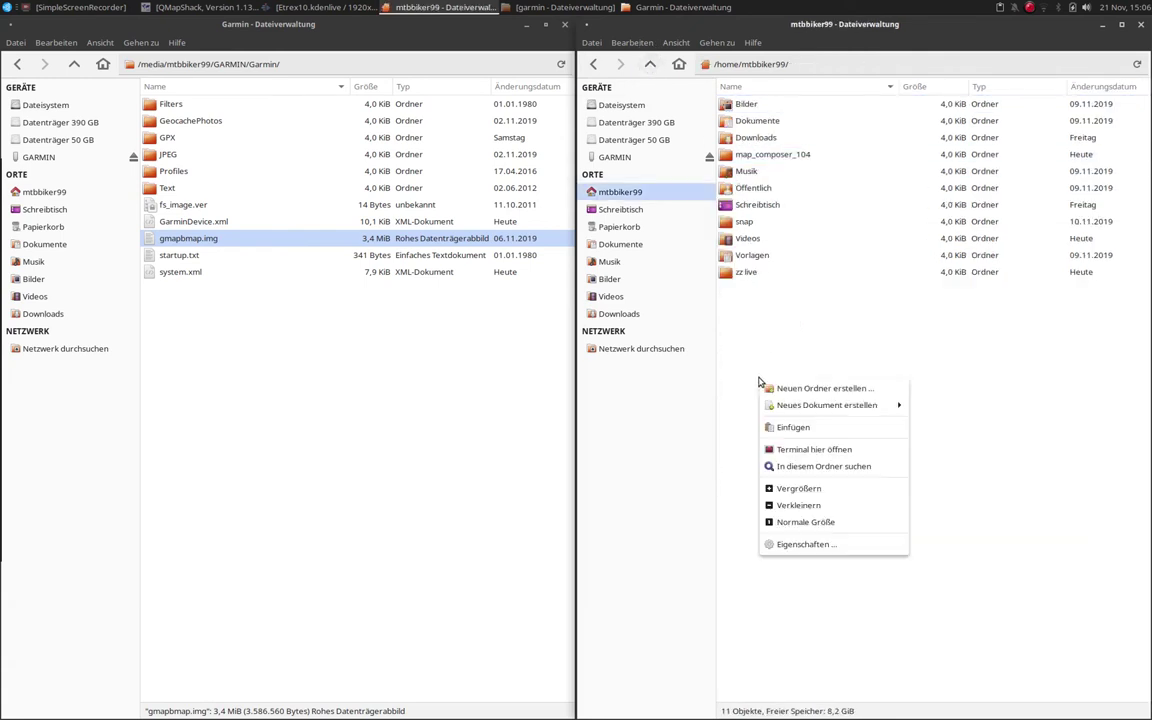
click(793, 427)
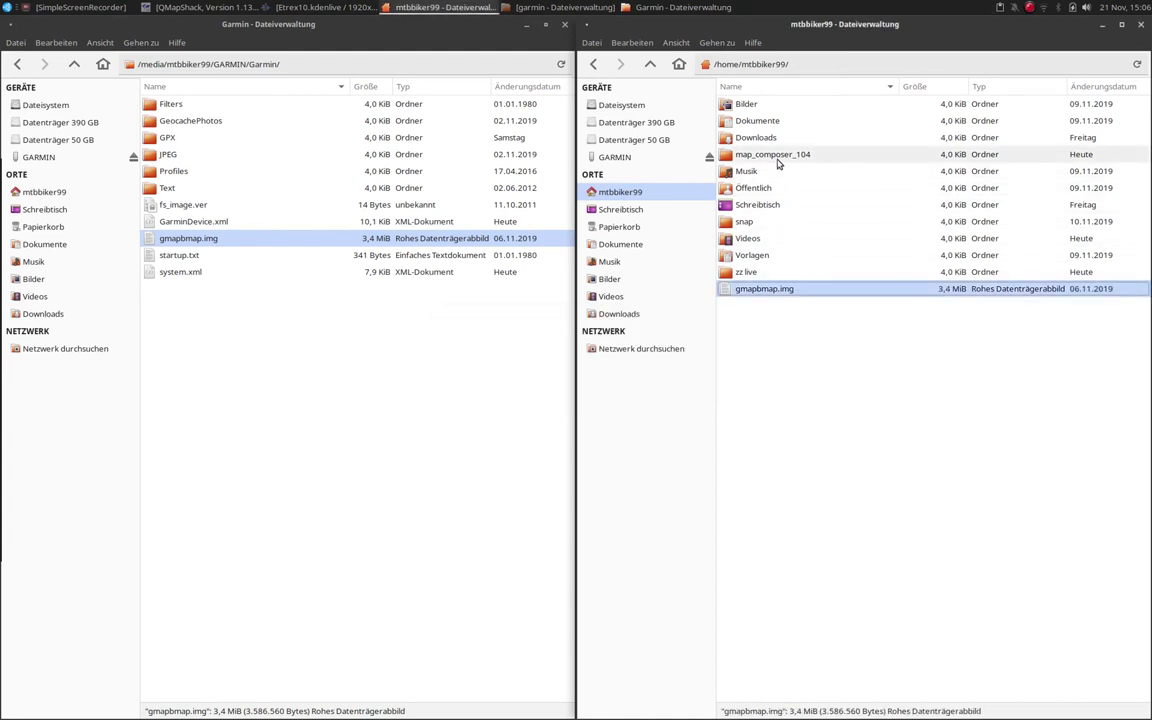
Move gmapbmap.img from the device's Garmin folder to the trash and permanently delete everything in the trash.
right_click(229, 245)
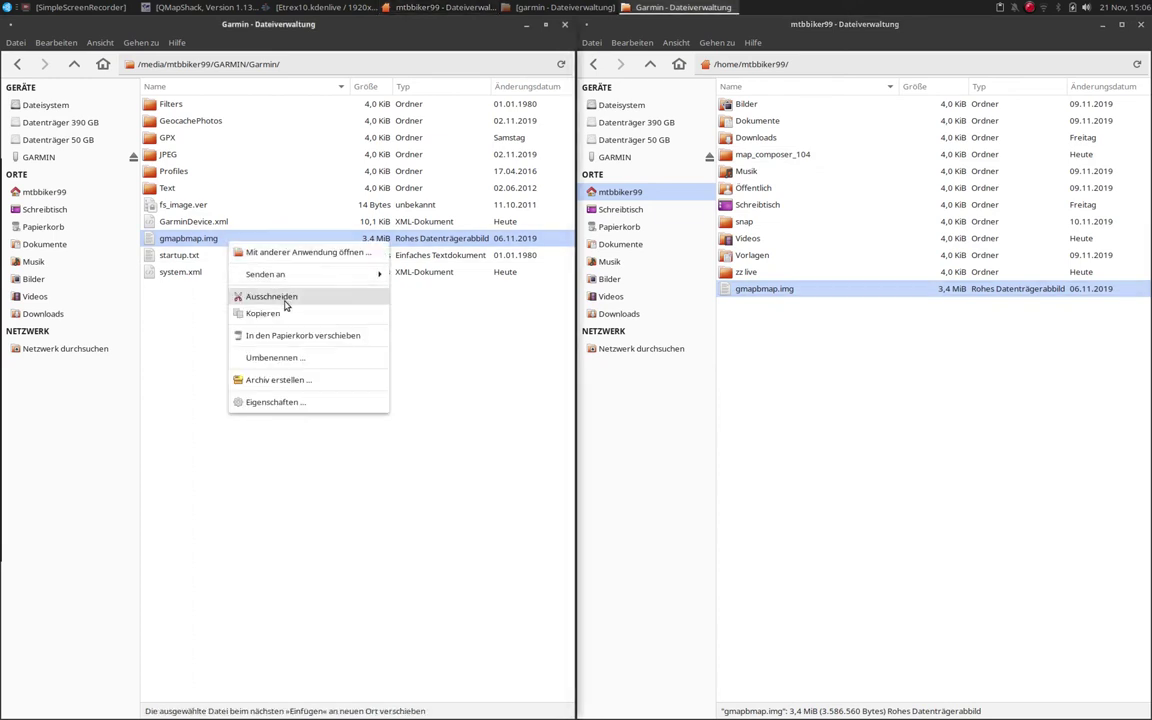
click(290, 336)
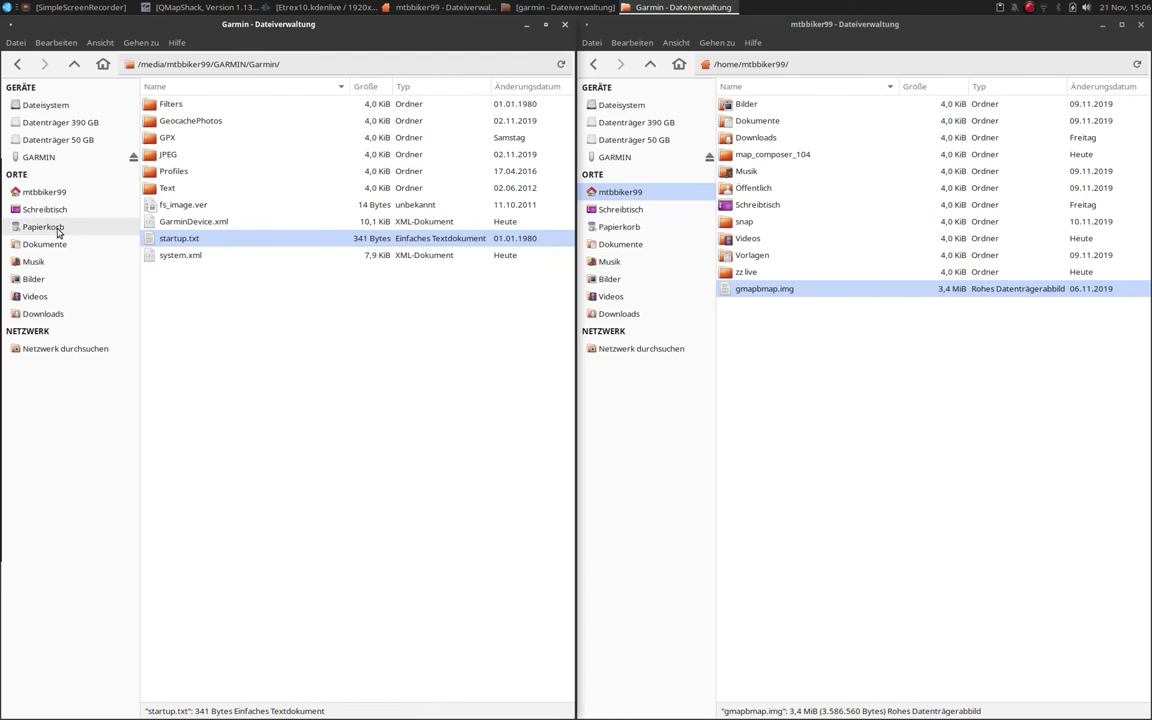
click(43, 227)
click(248, 490)
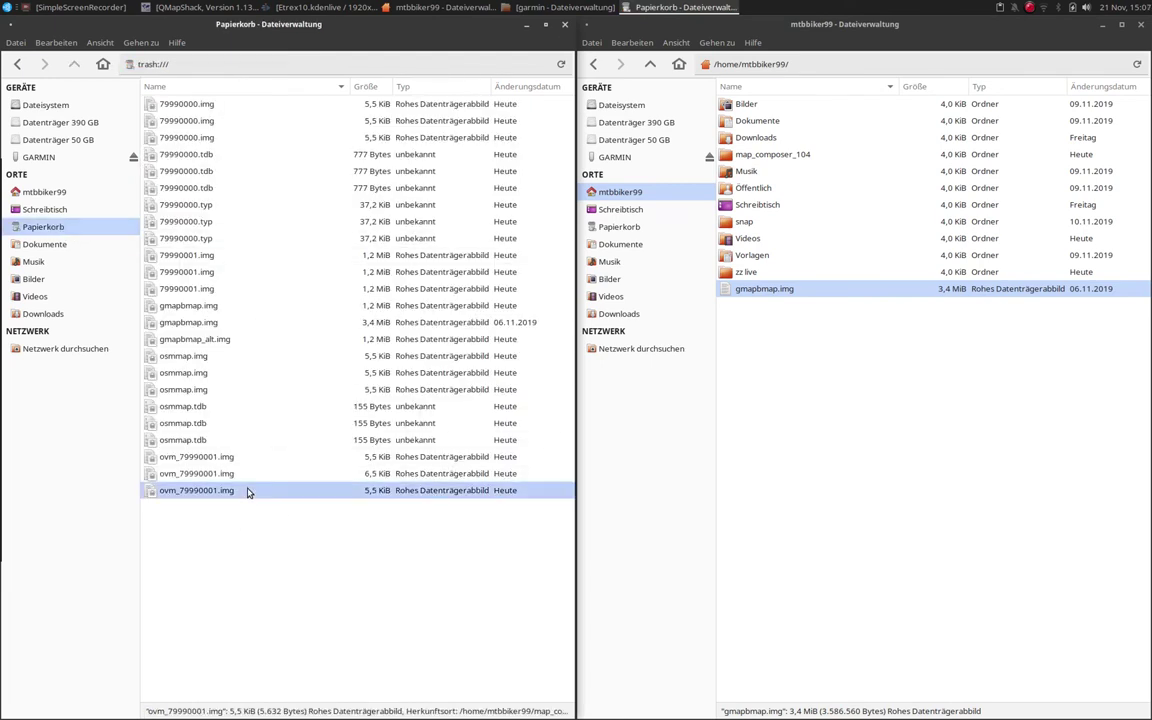
key(ctrl+a)
right_click(241, 460)
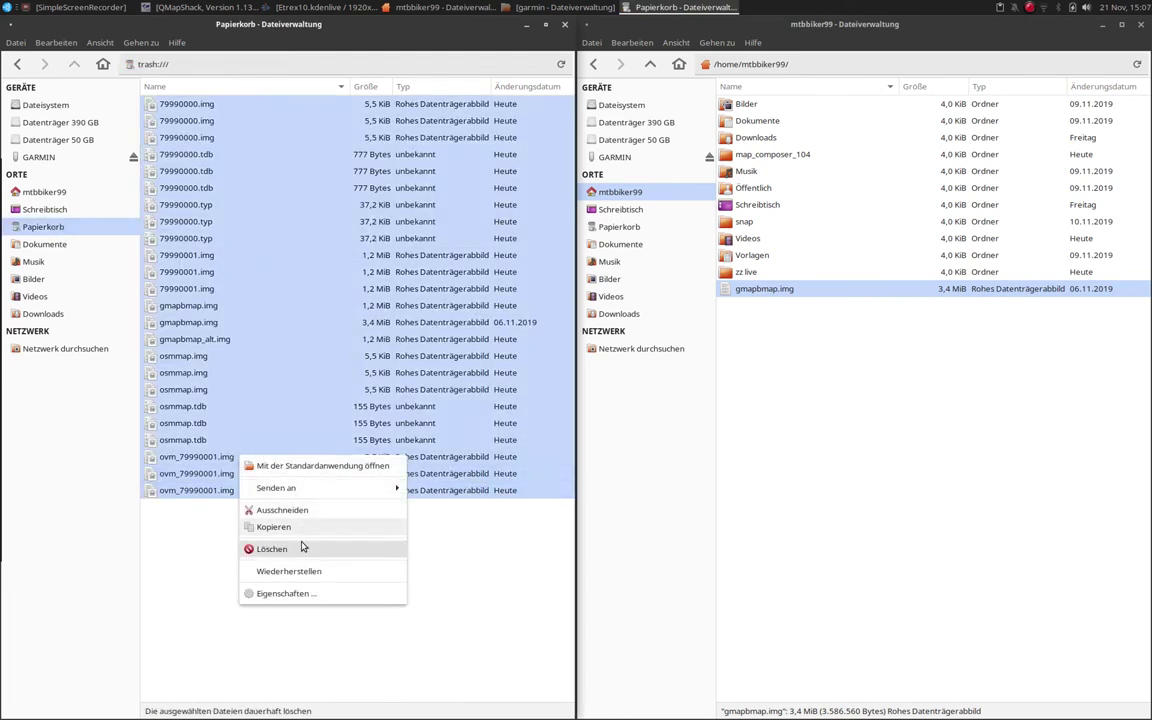
click(297, 549)
click(411, 437)
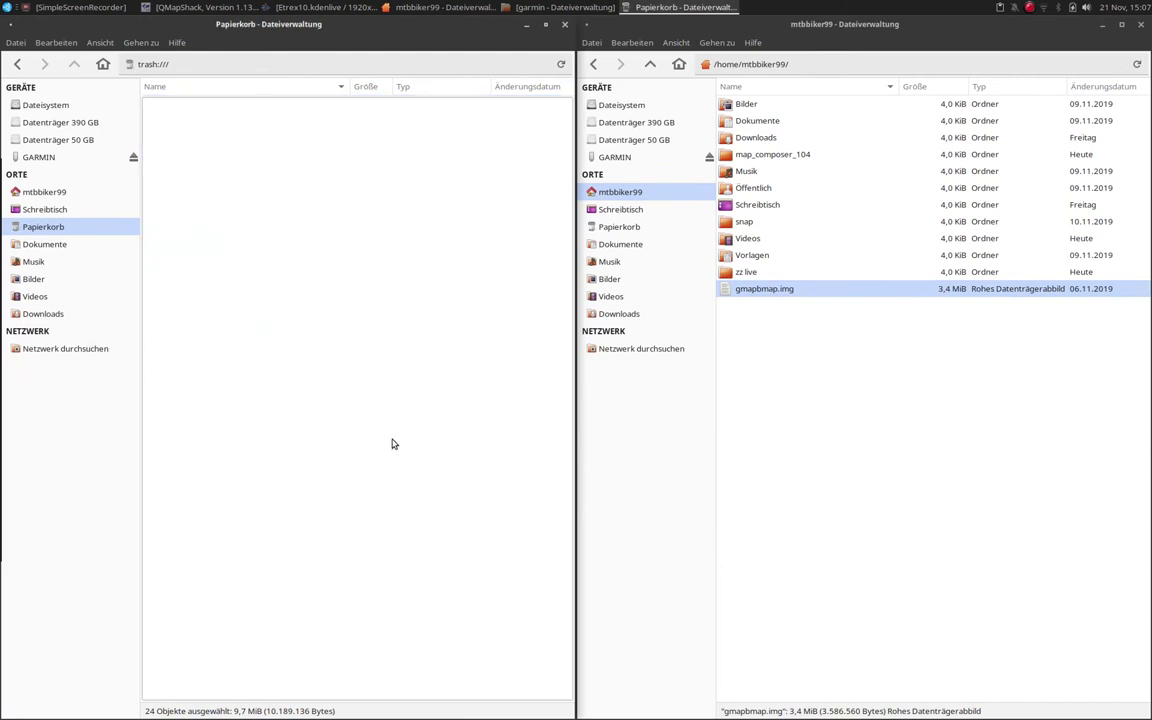
Copy the new gmapbmap.img from map_composer_104/garmin into the Garmin folder on the GARMIN device.
click(62, 158)
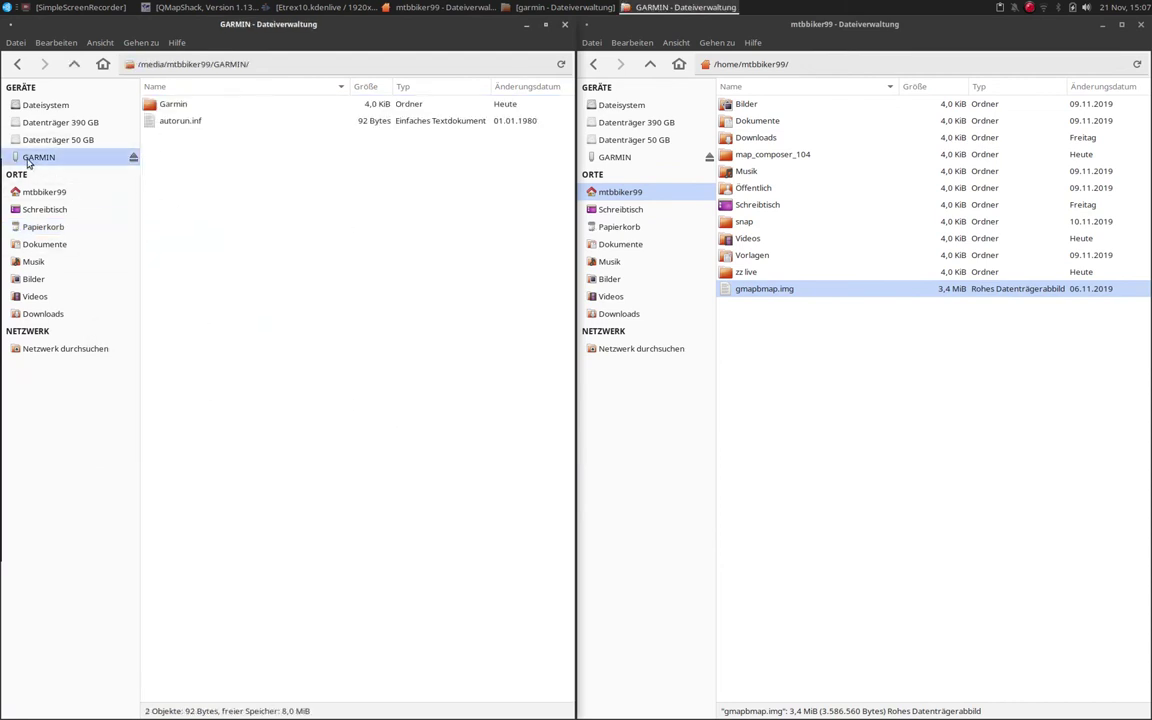
double_click(181, 105)
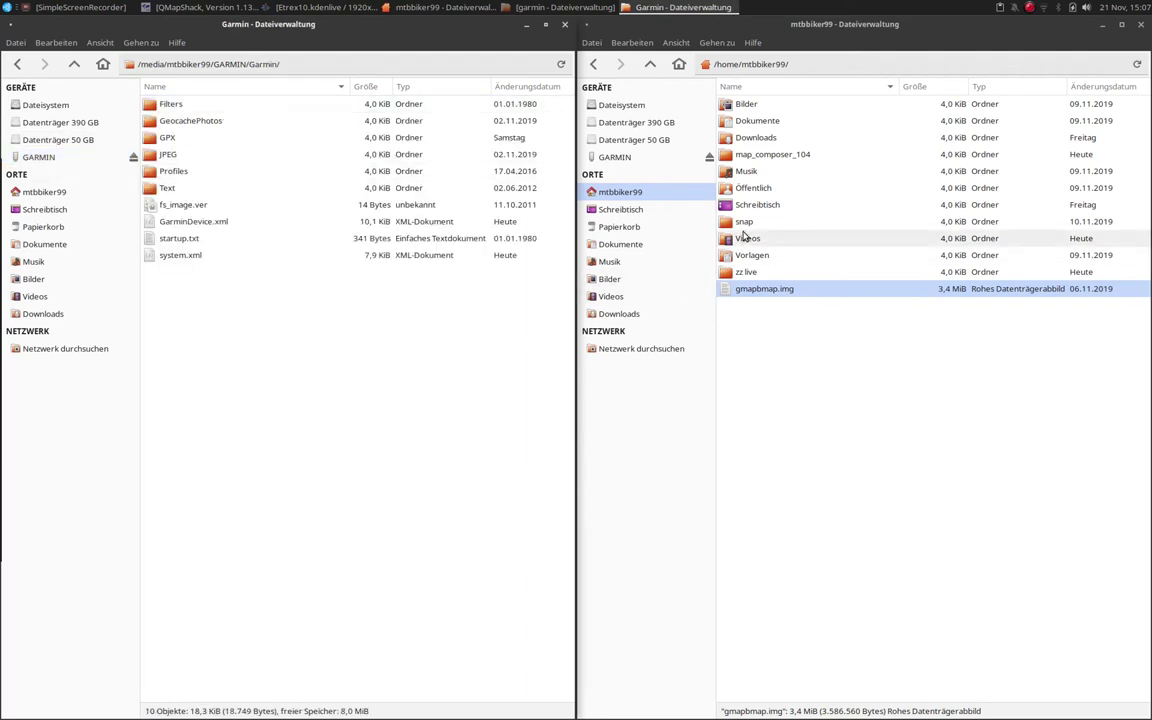
click(765, 157)
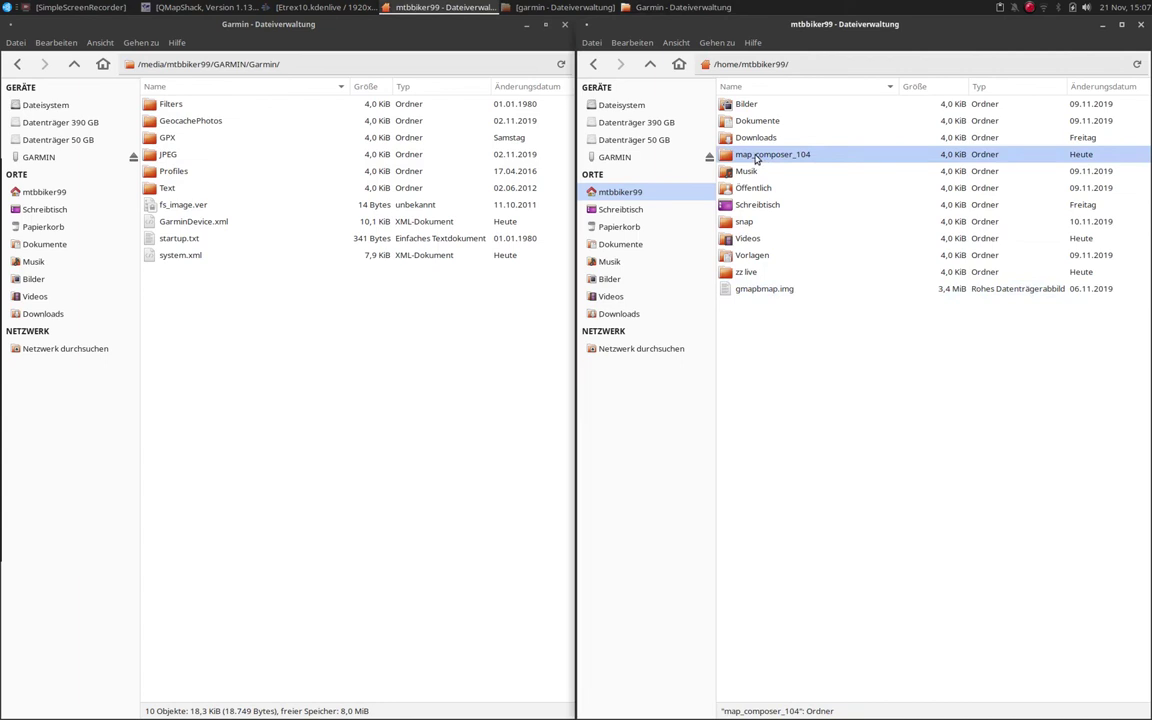
double_click(757, 157)
double_click(756, 106)
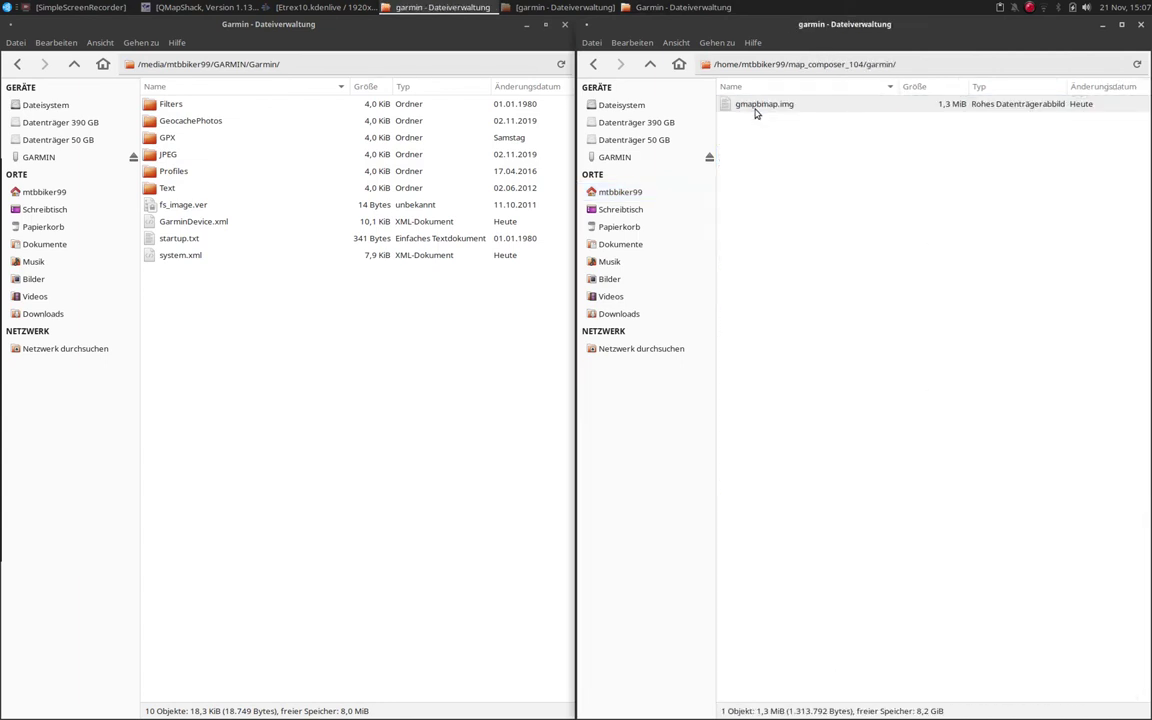
click(758, 108)
right_click(758, 113)
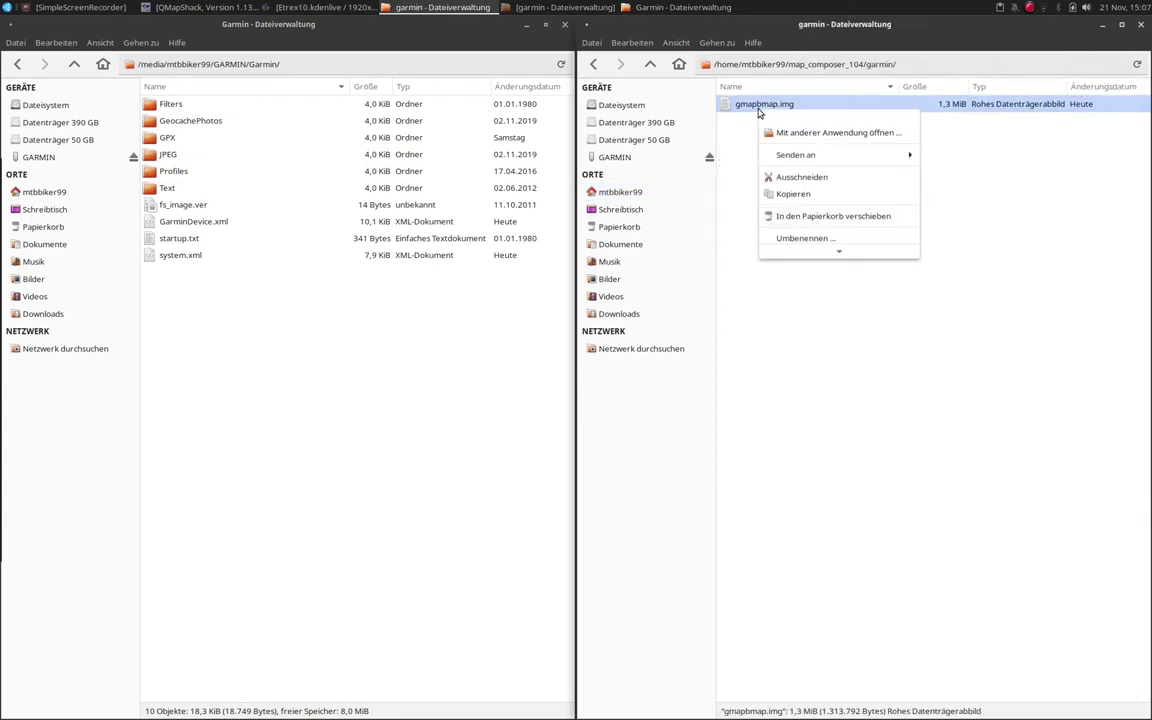
click(803, 194)
right_click(237, 327)
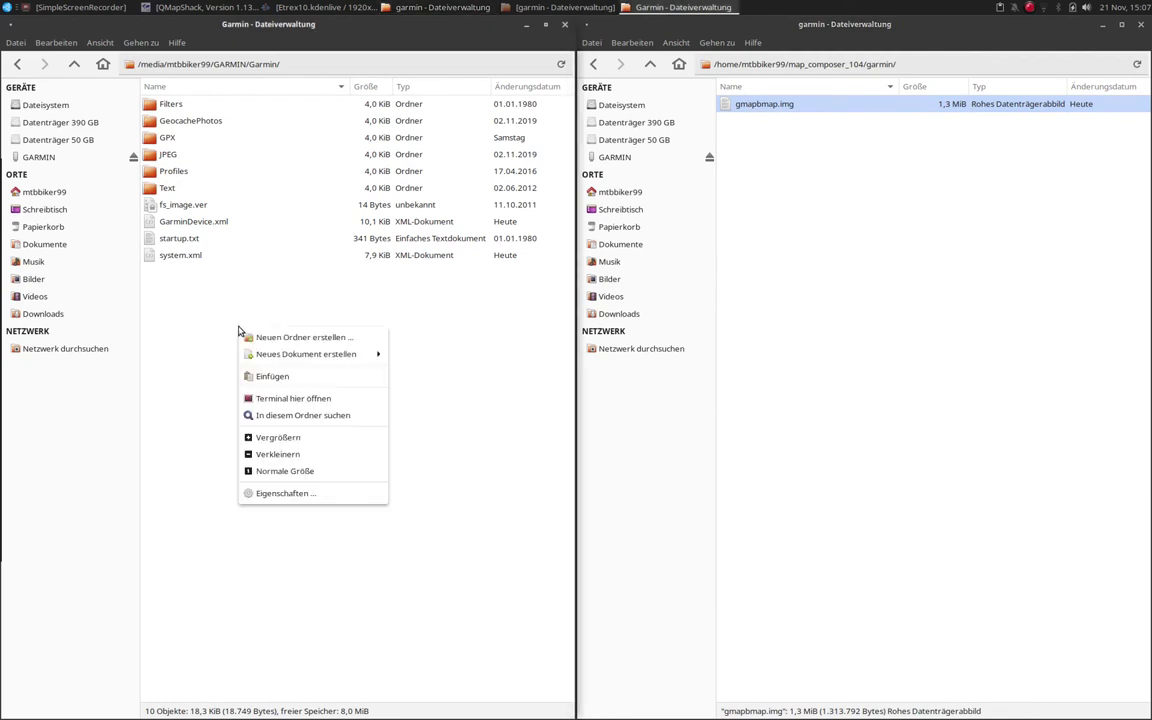
click(280, 376)
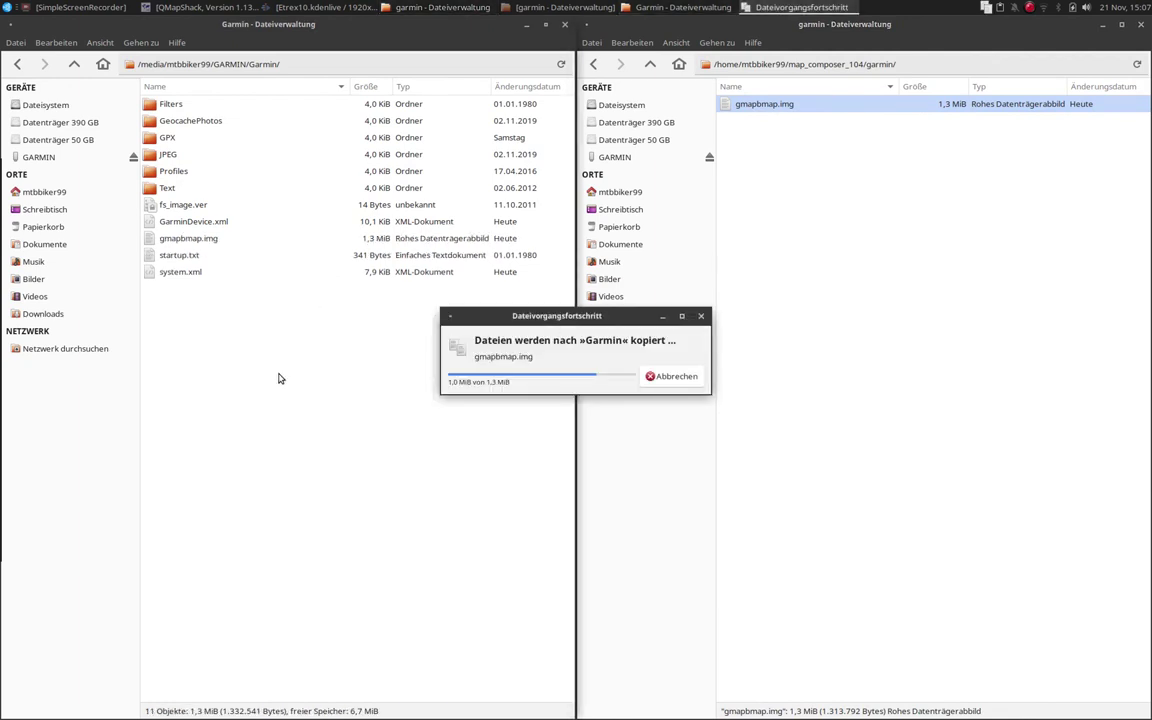